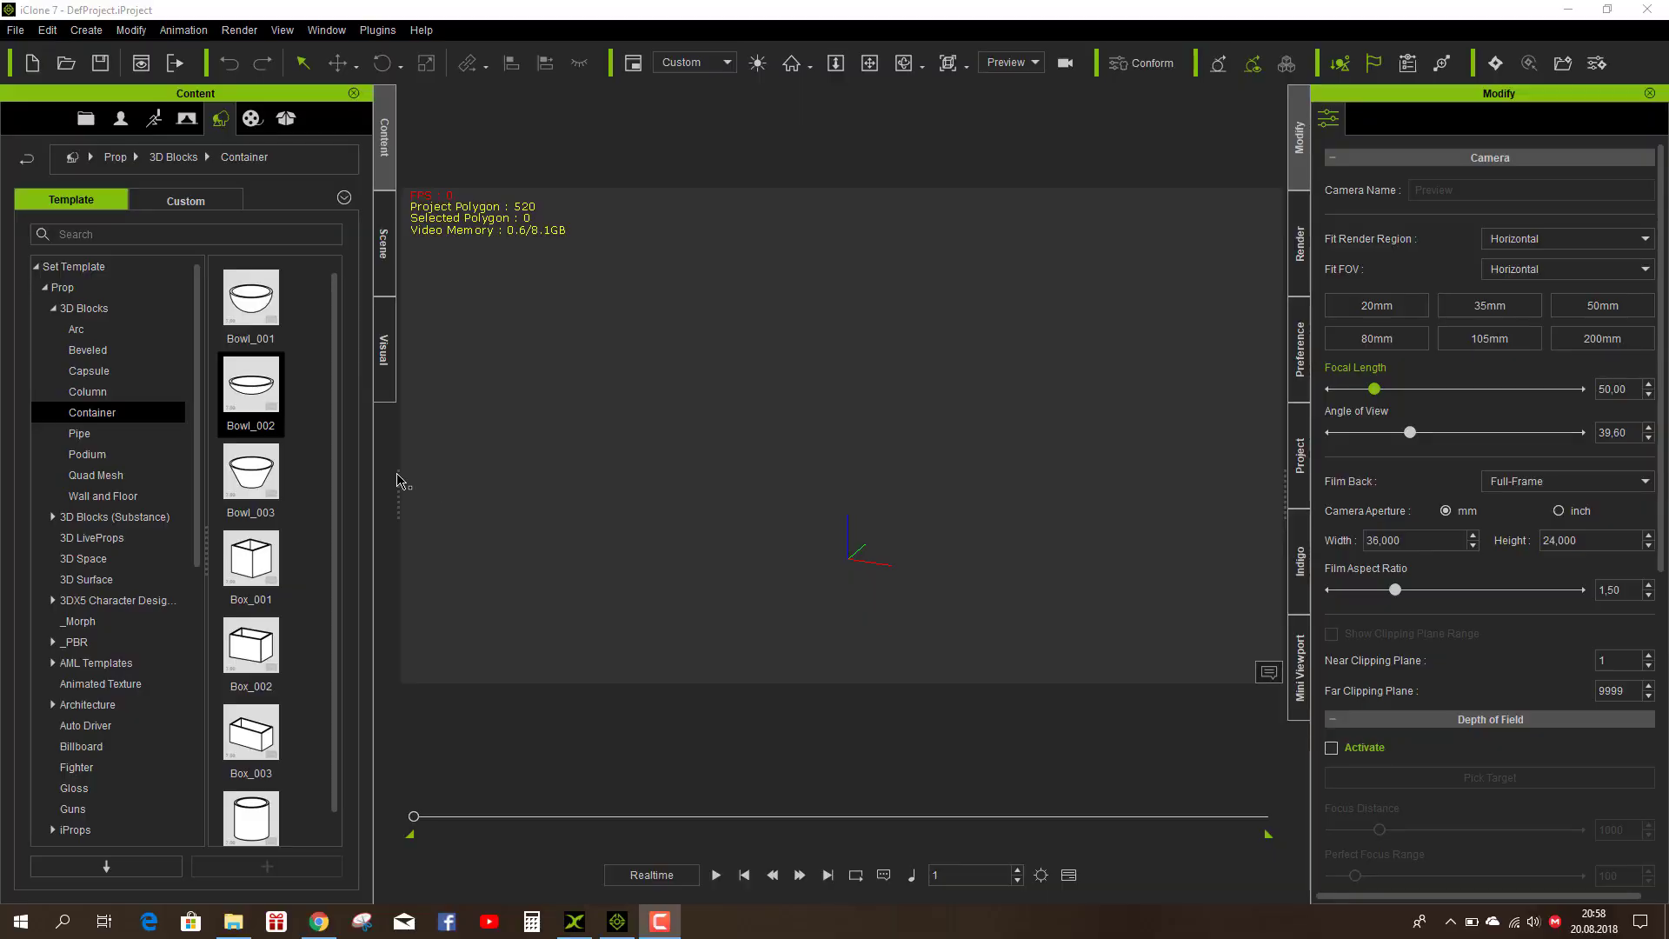
Step: Add the Bowl_002 bowl and import the white sphere model into its centre
double_click(251, 387)
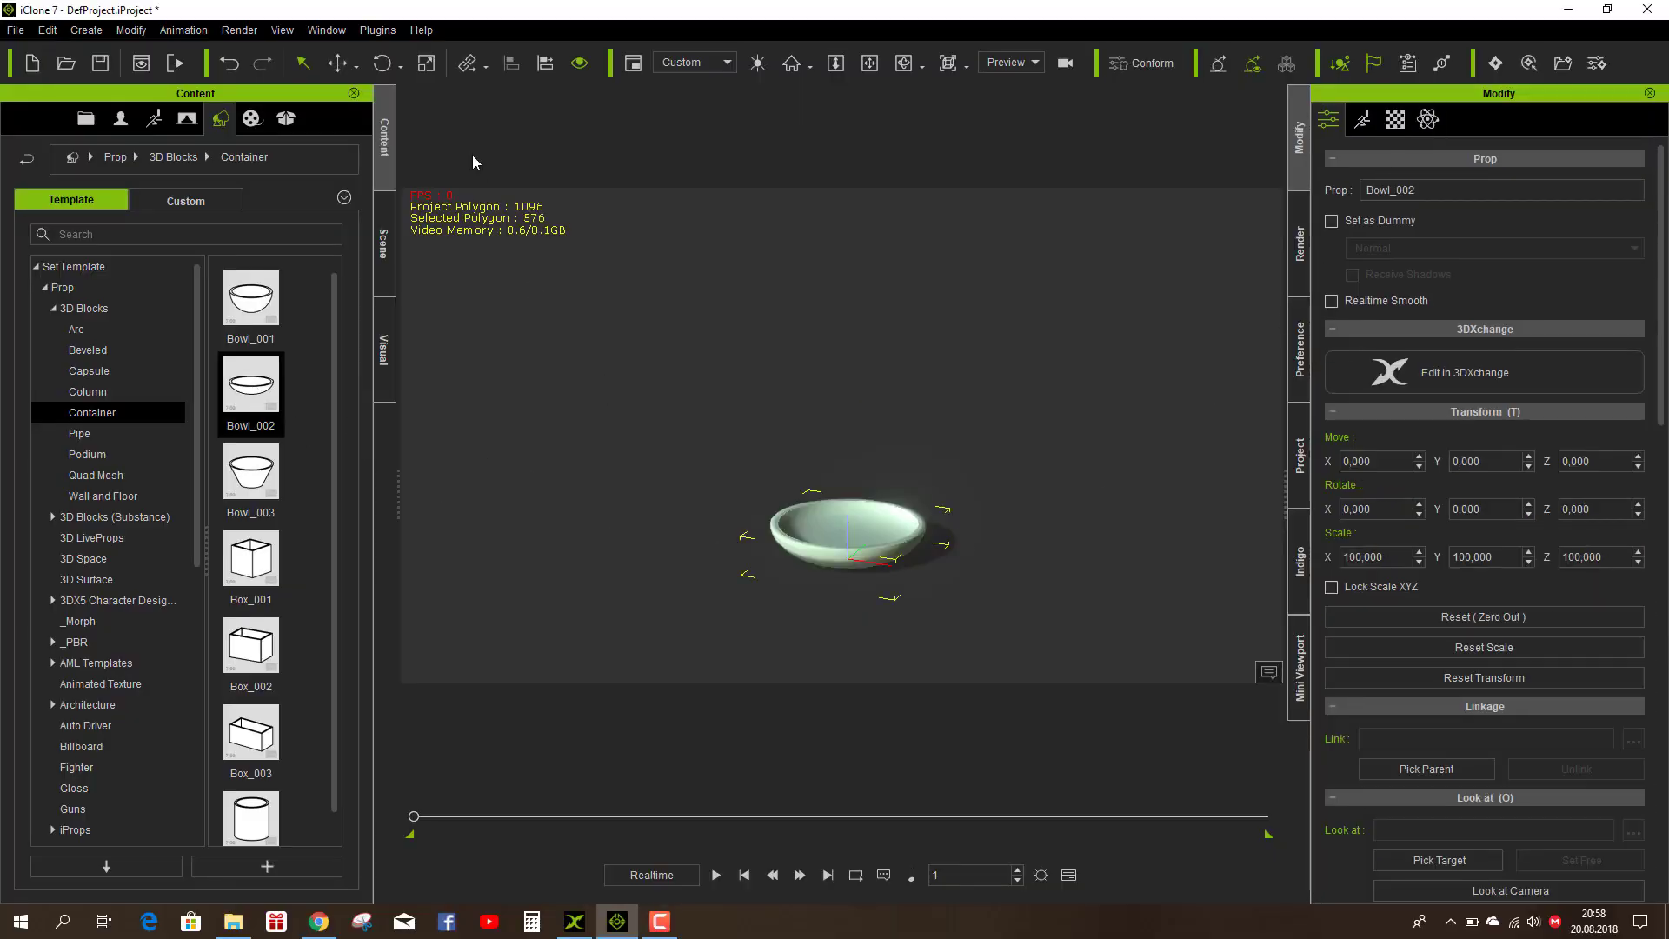
click(16, 29)
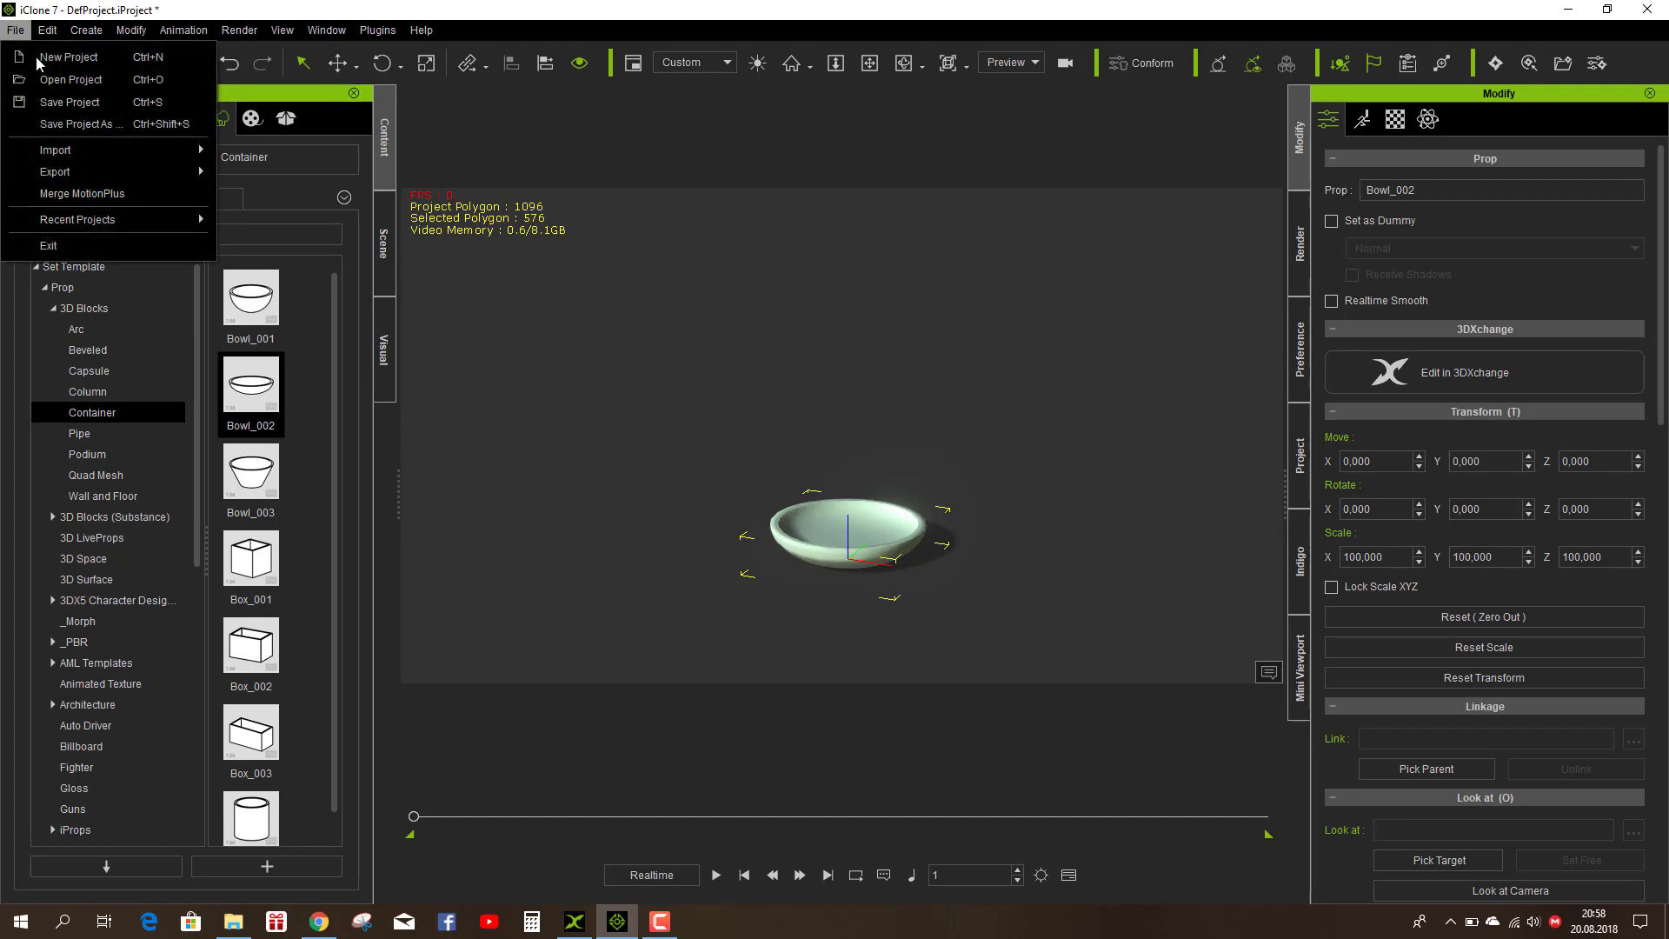
mouse_move(78, 149)
click(286, 157)
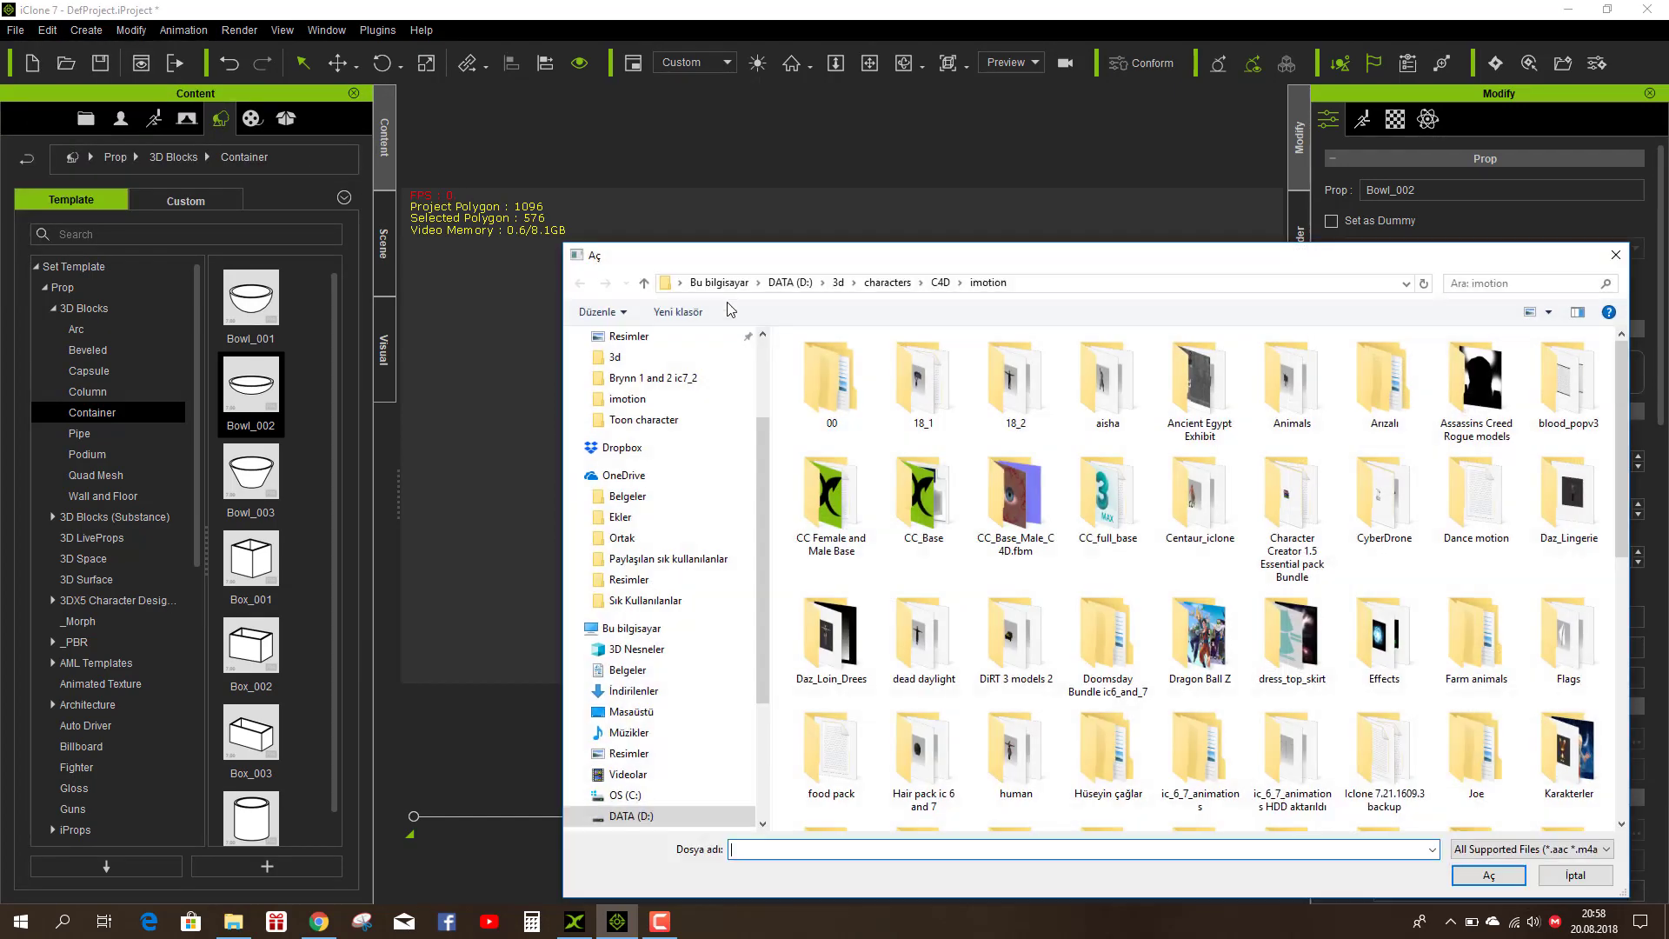
scroll(1170, 704, down, 3)
double_click(1192, 787)
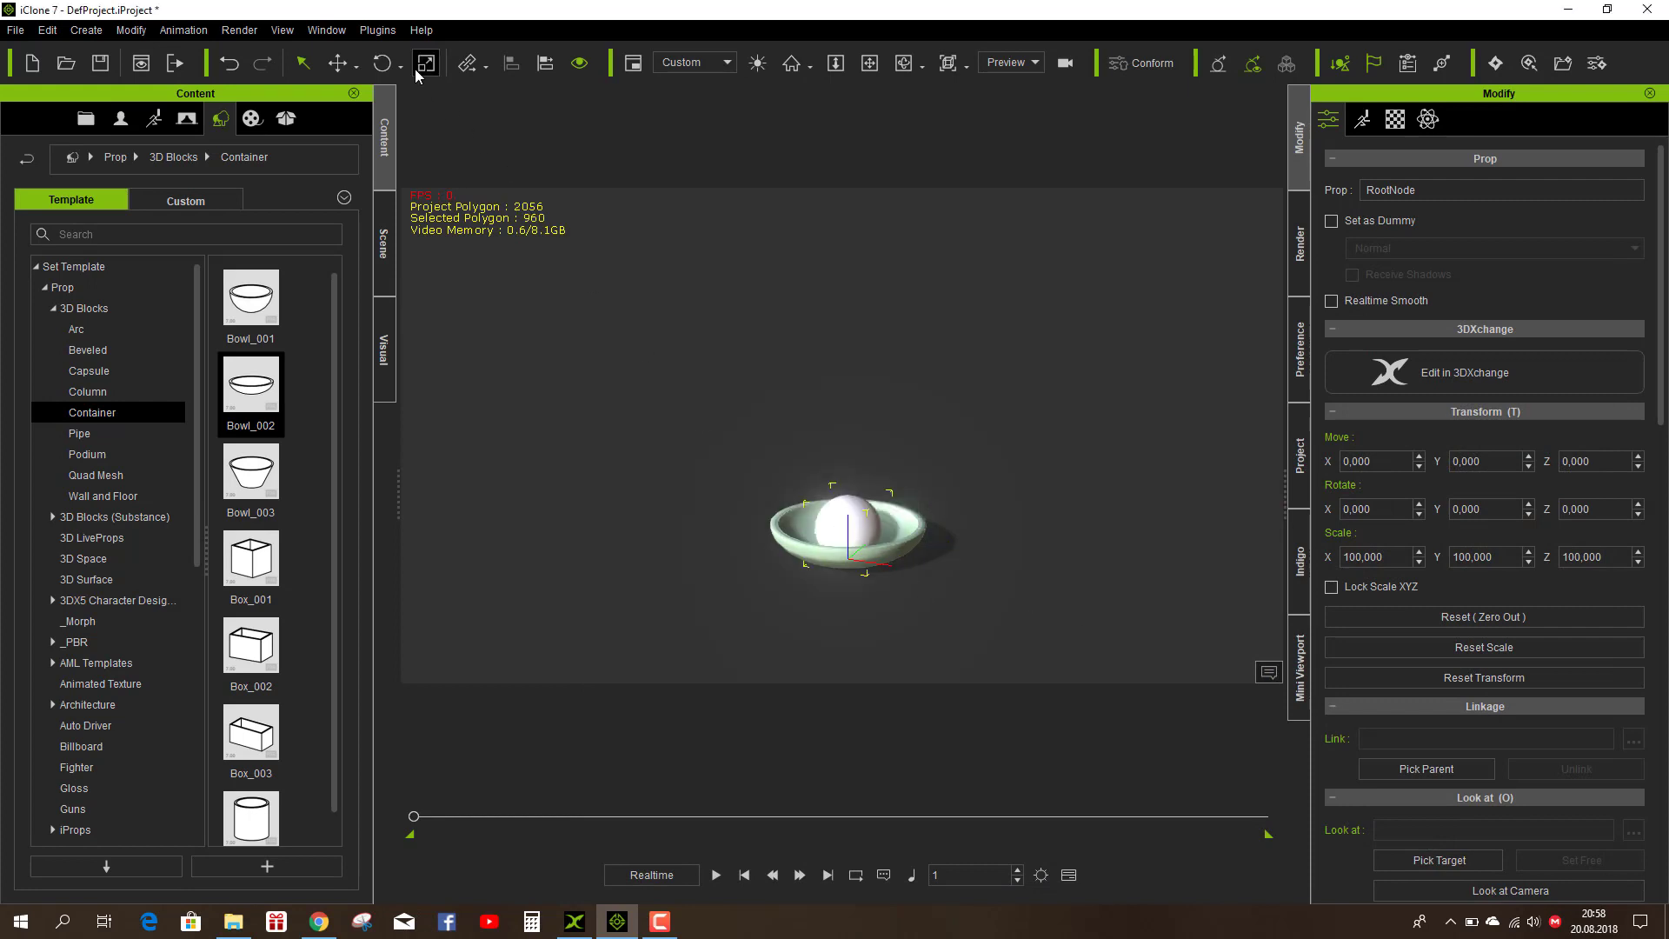
Step: Raise the sphere to Z 170.099 above the bowl and scale it to about 34%
click(348, 65)
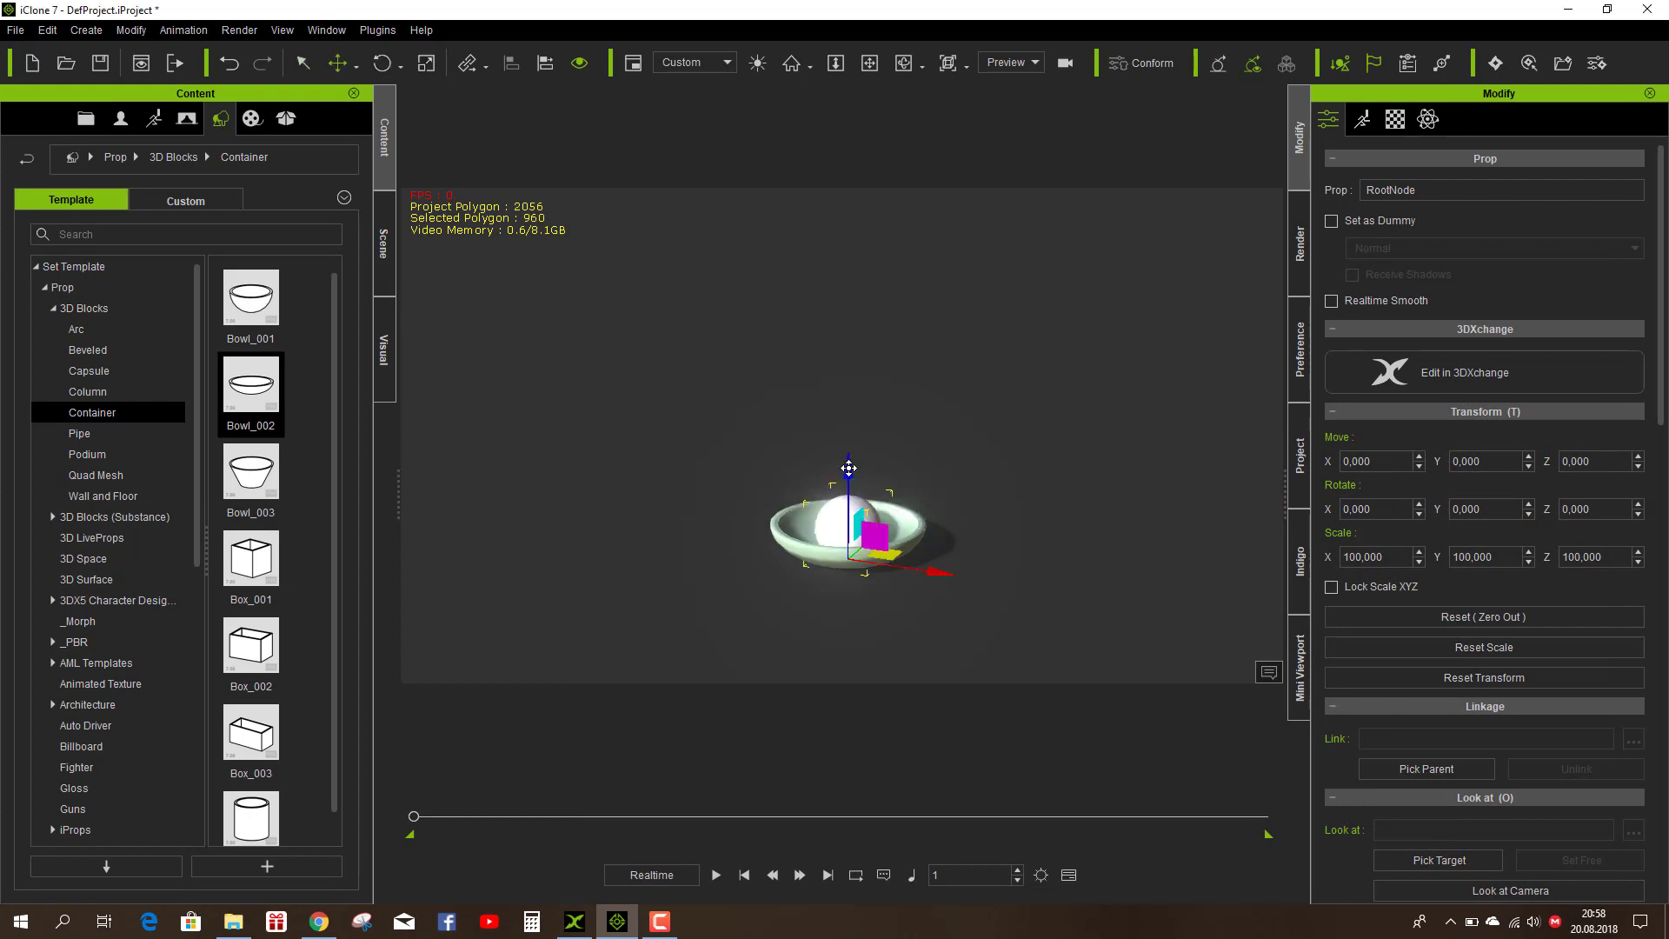
drag(849, 468, 845, 207)
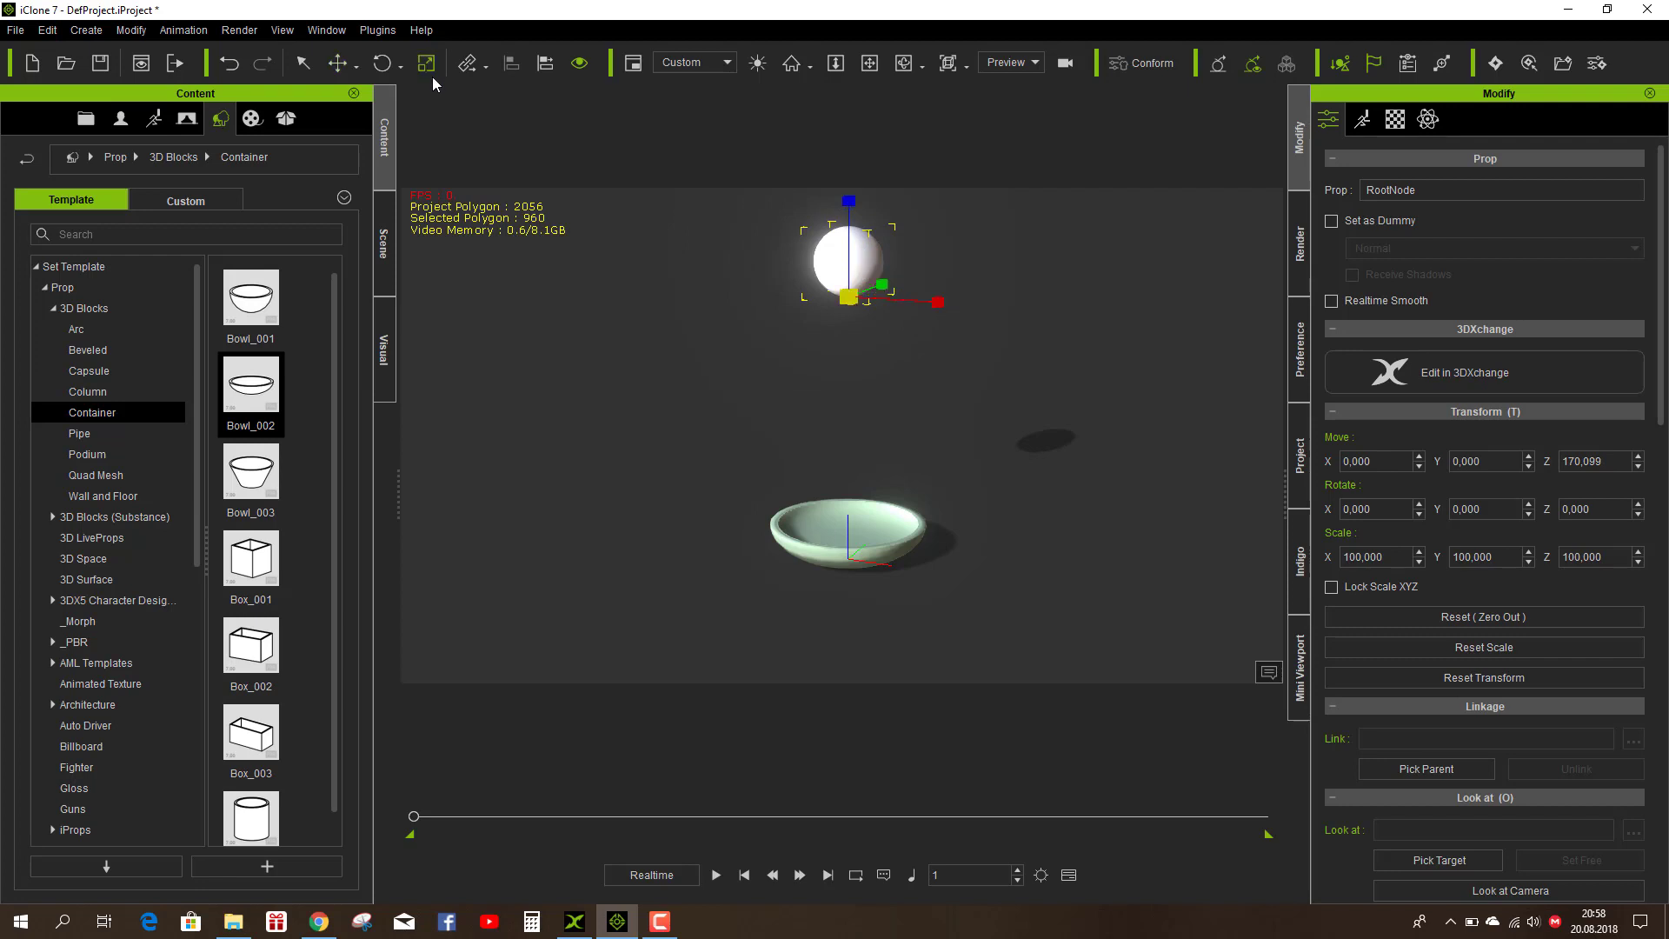
drag(839, 296, 853, 436)
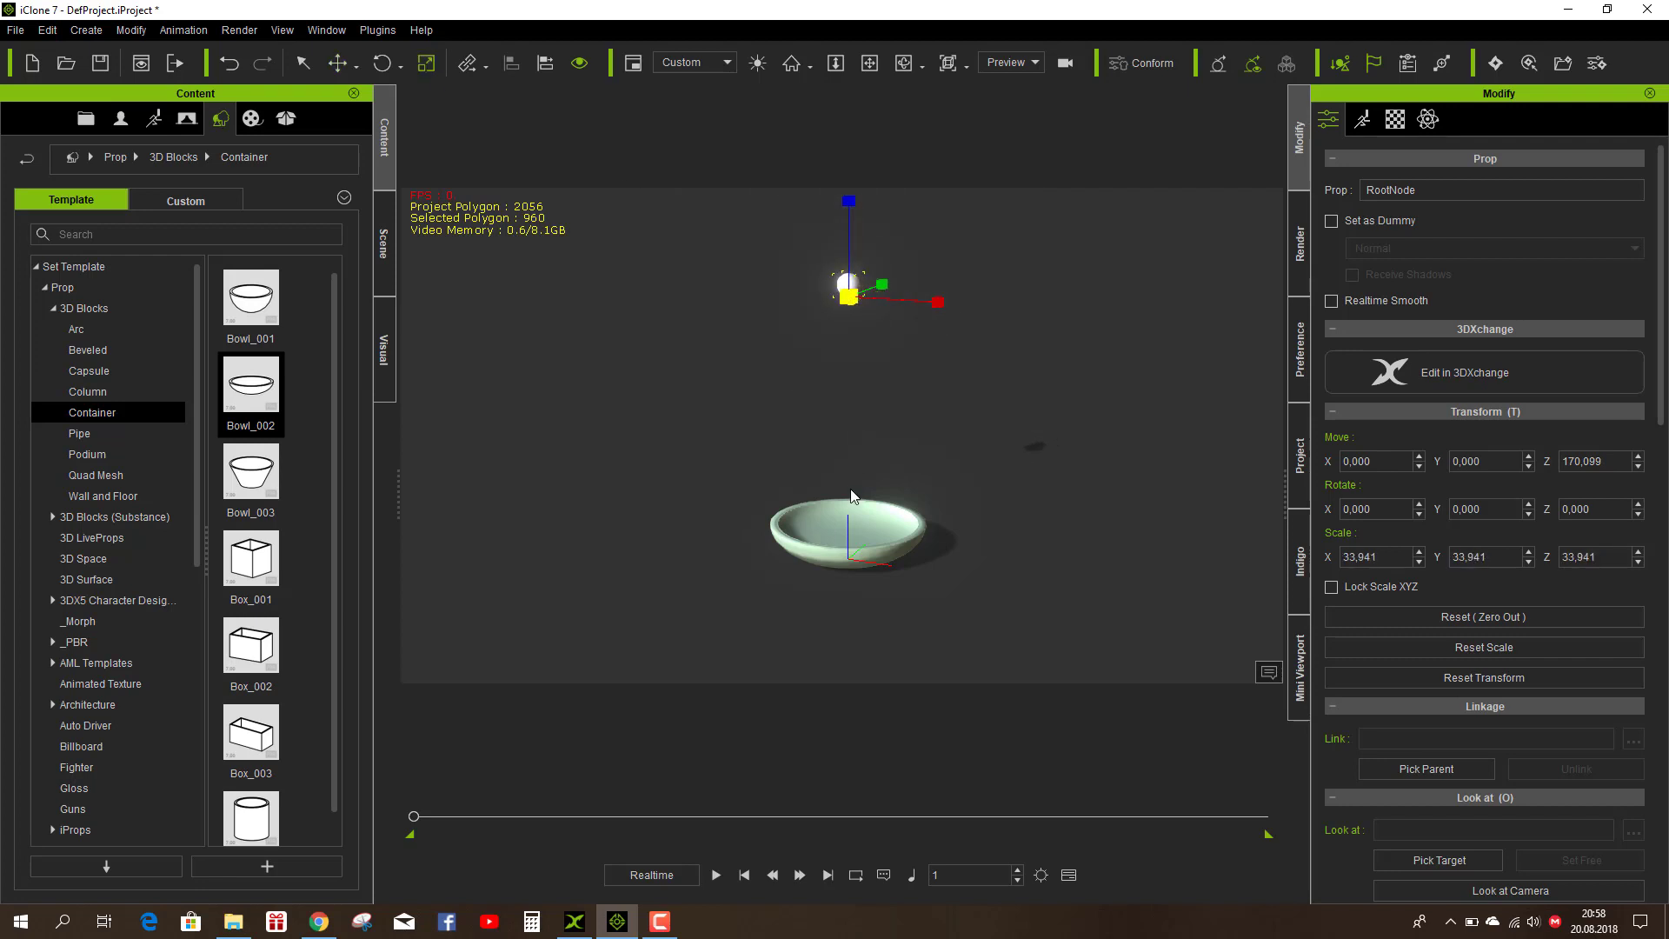
click(1426, 122)
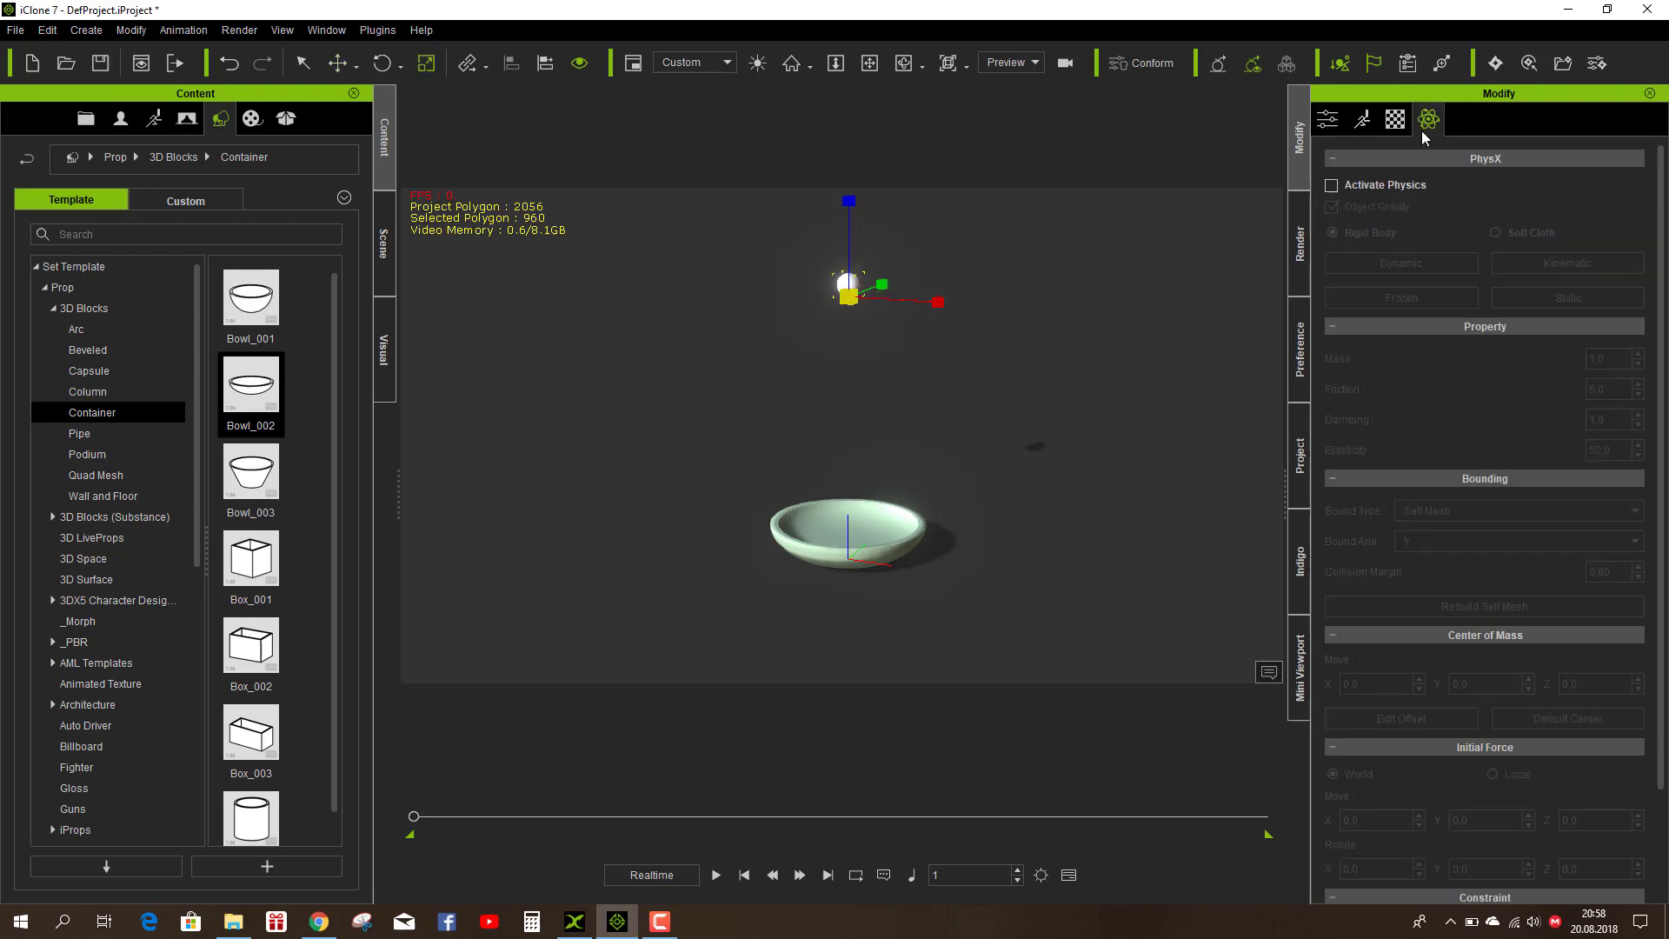
Step: Activate physics on the sphere and scale the bowl up several times
click(1331, 186)
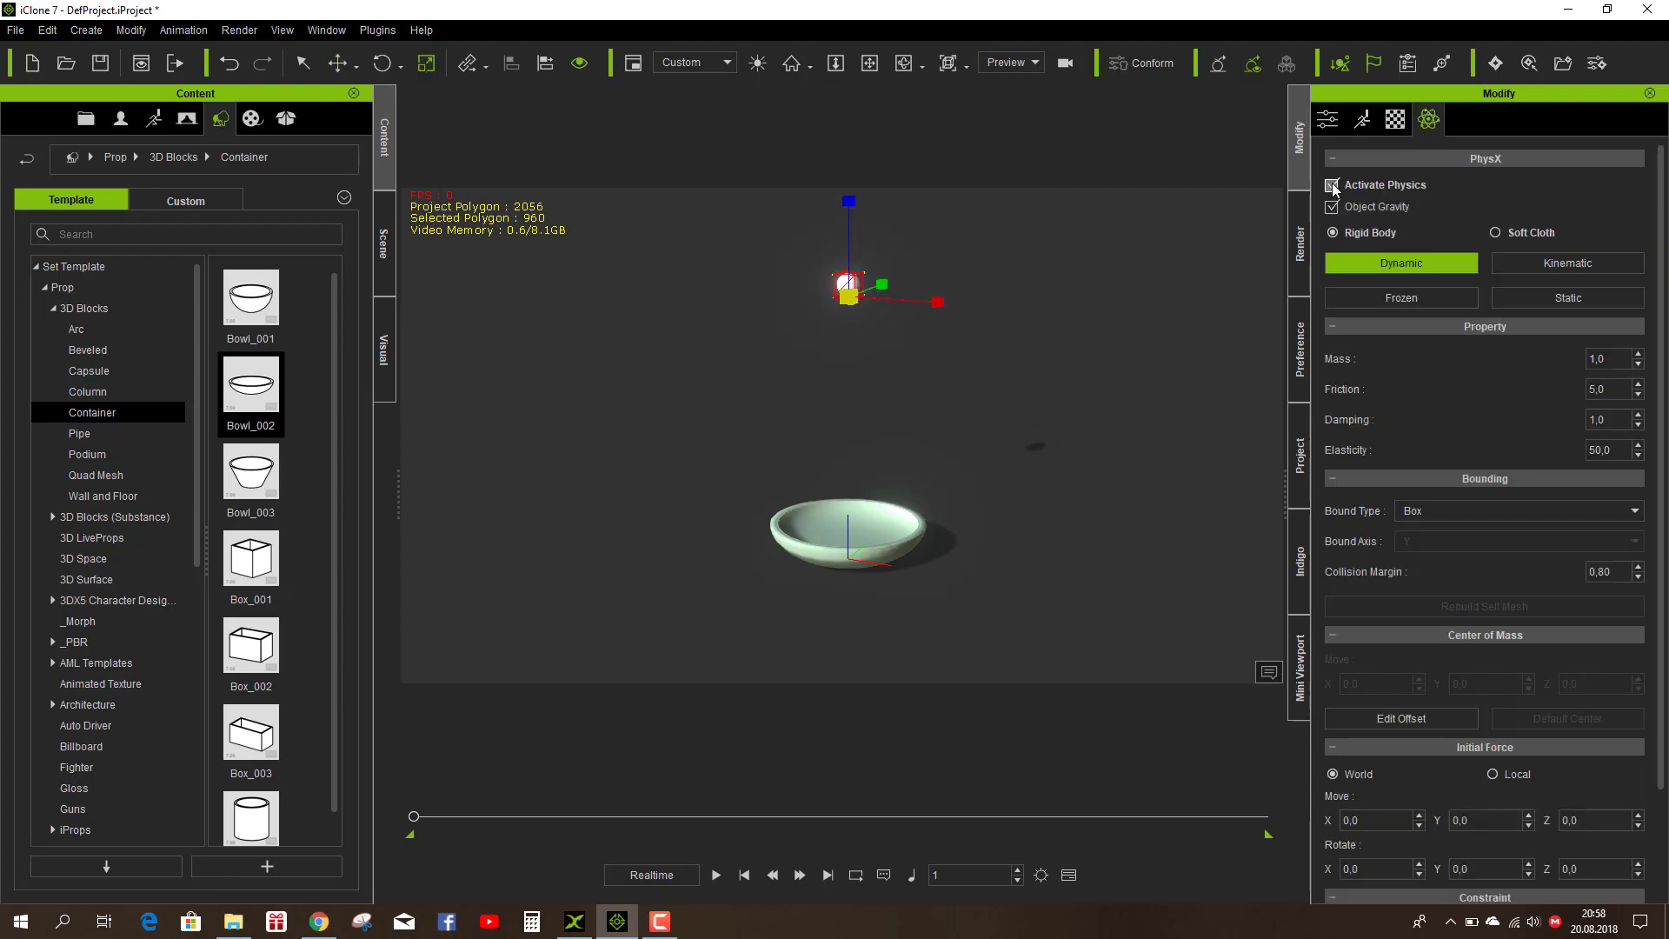
click(890, 551)
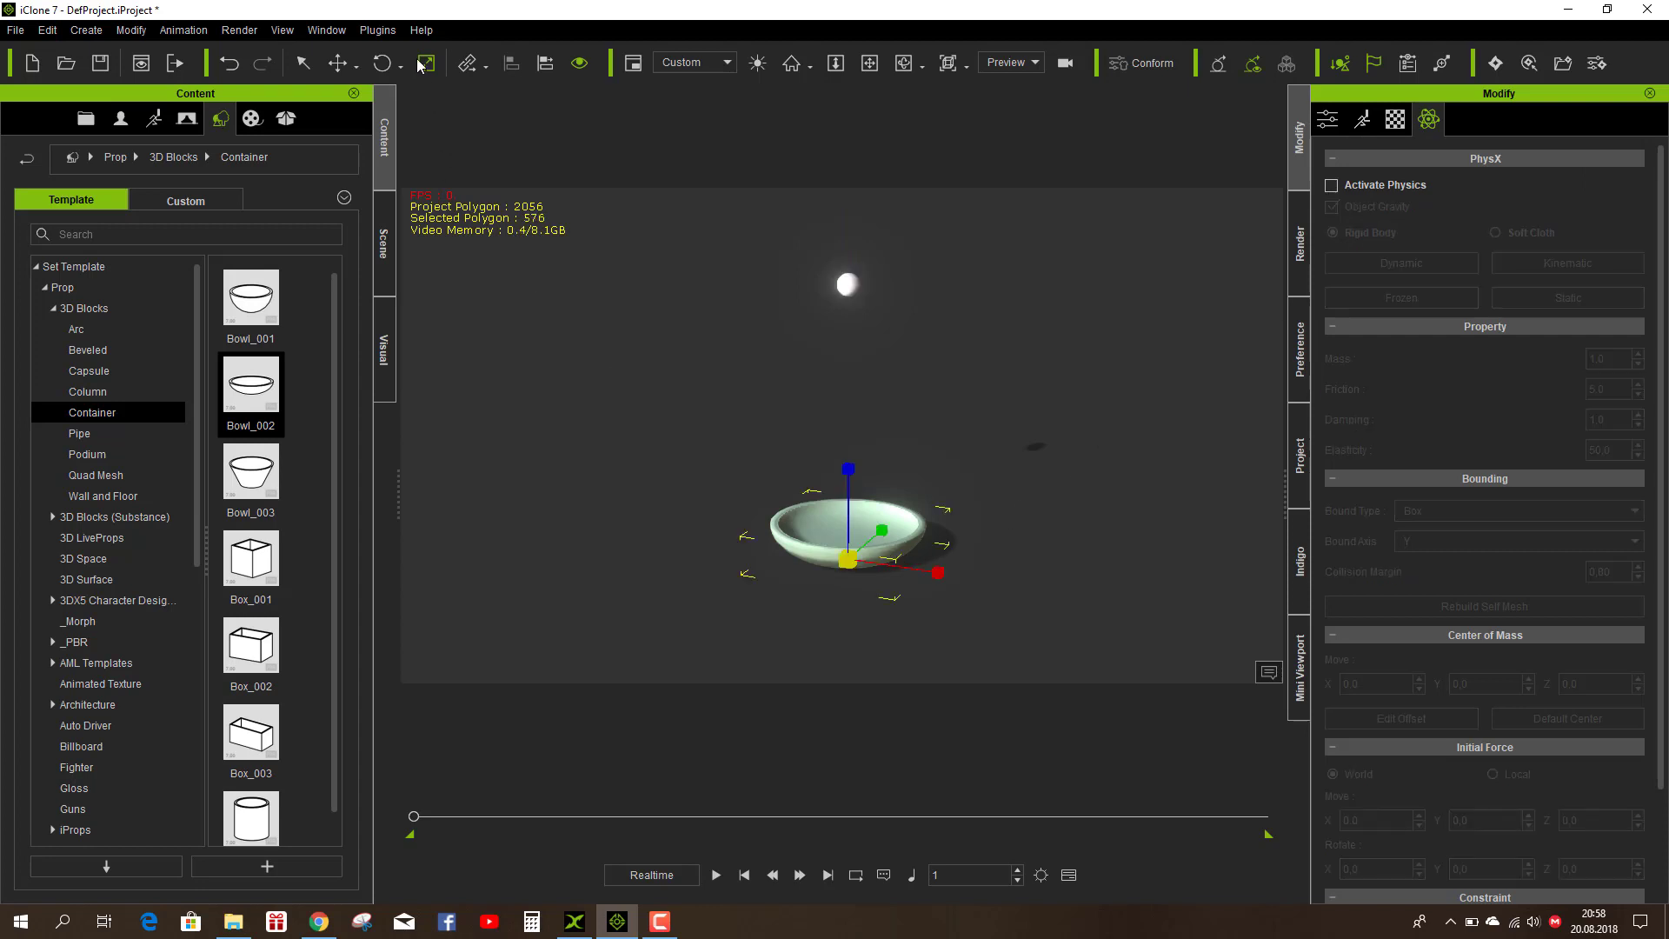
drag(847, 560, 824, 331)
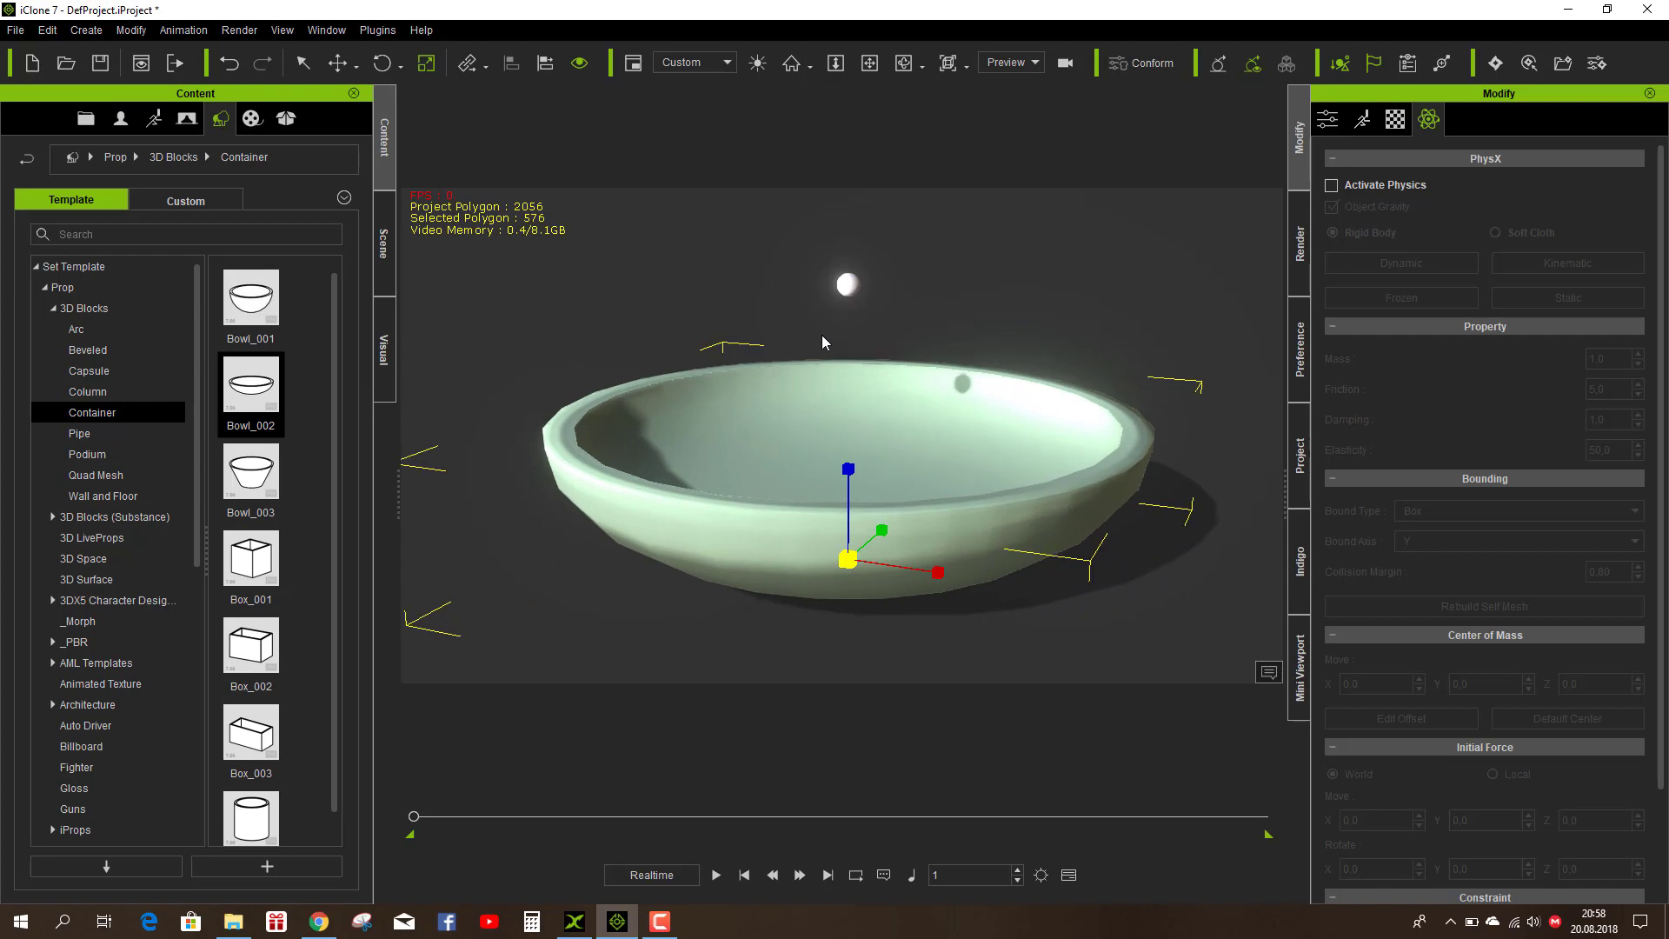
Step: Make the bowl a Static physics body with a Self Mesh collision bound
click(1332, 186)
click(1554, 300)
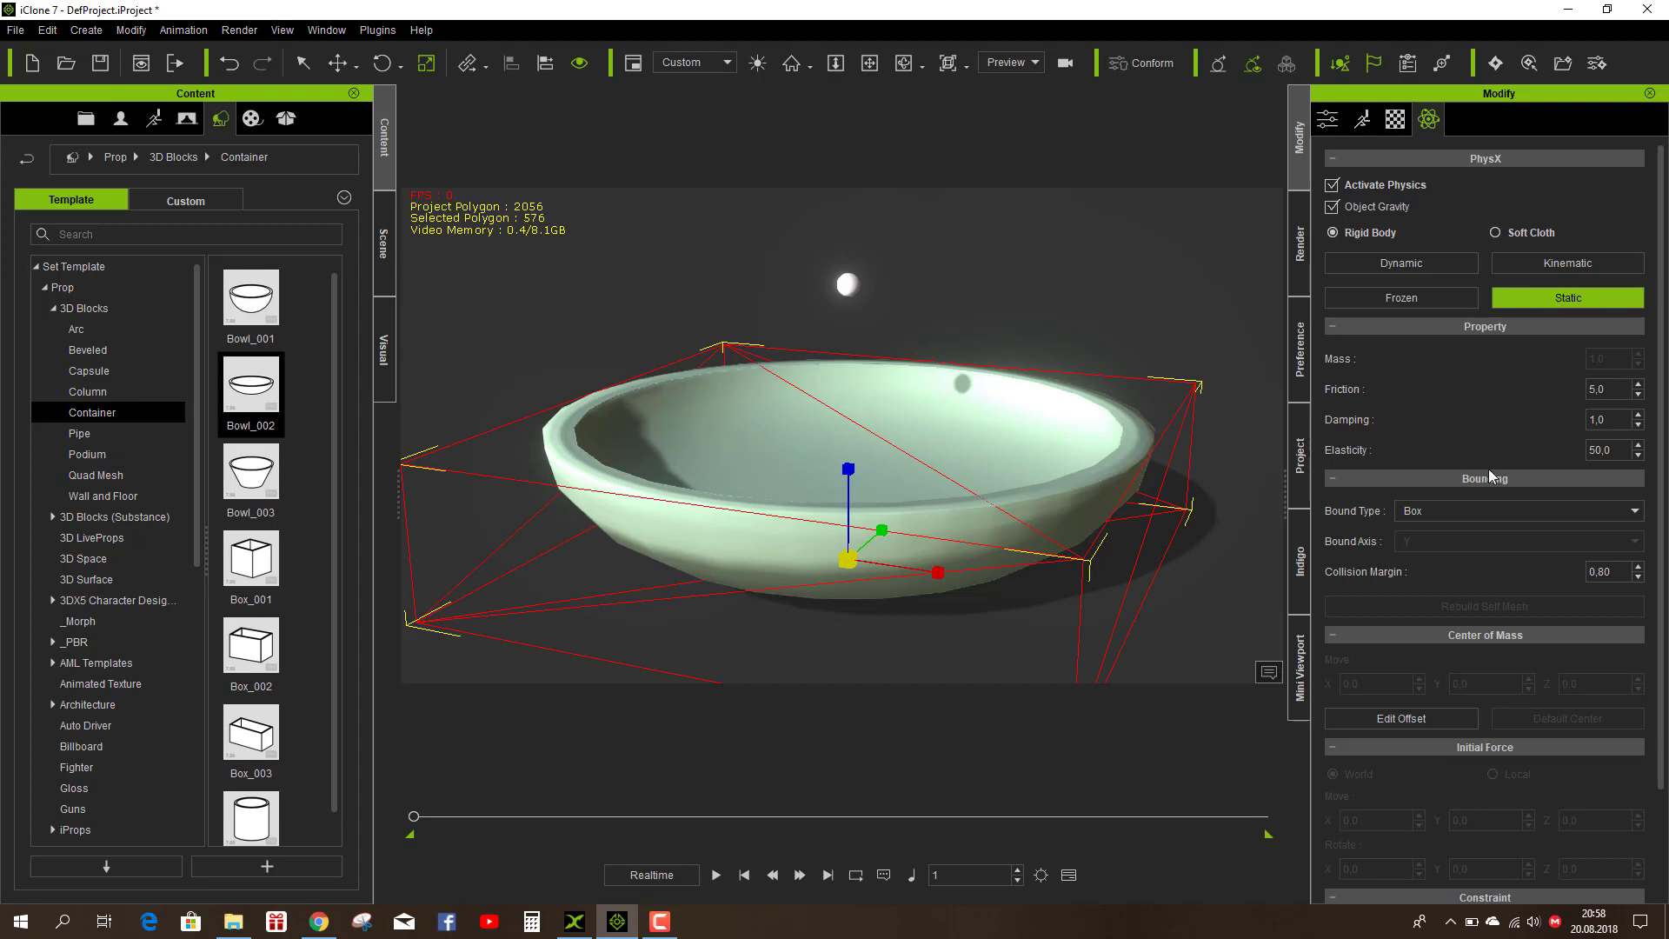
click(1458, 521)
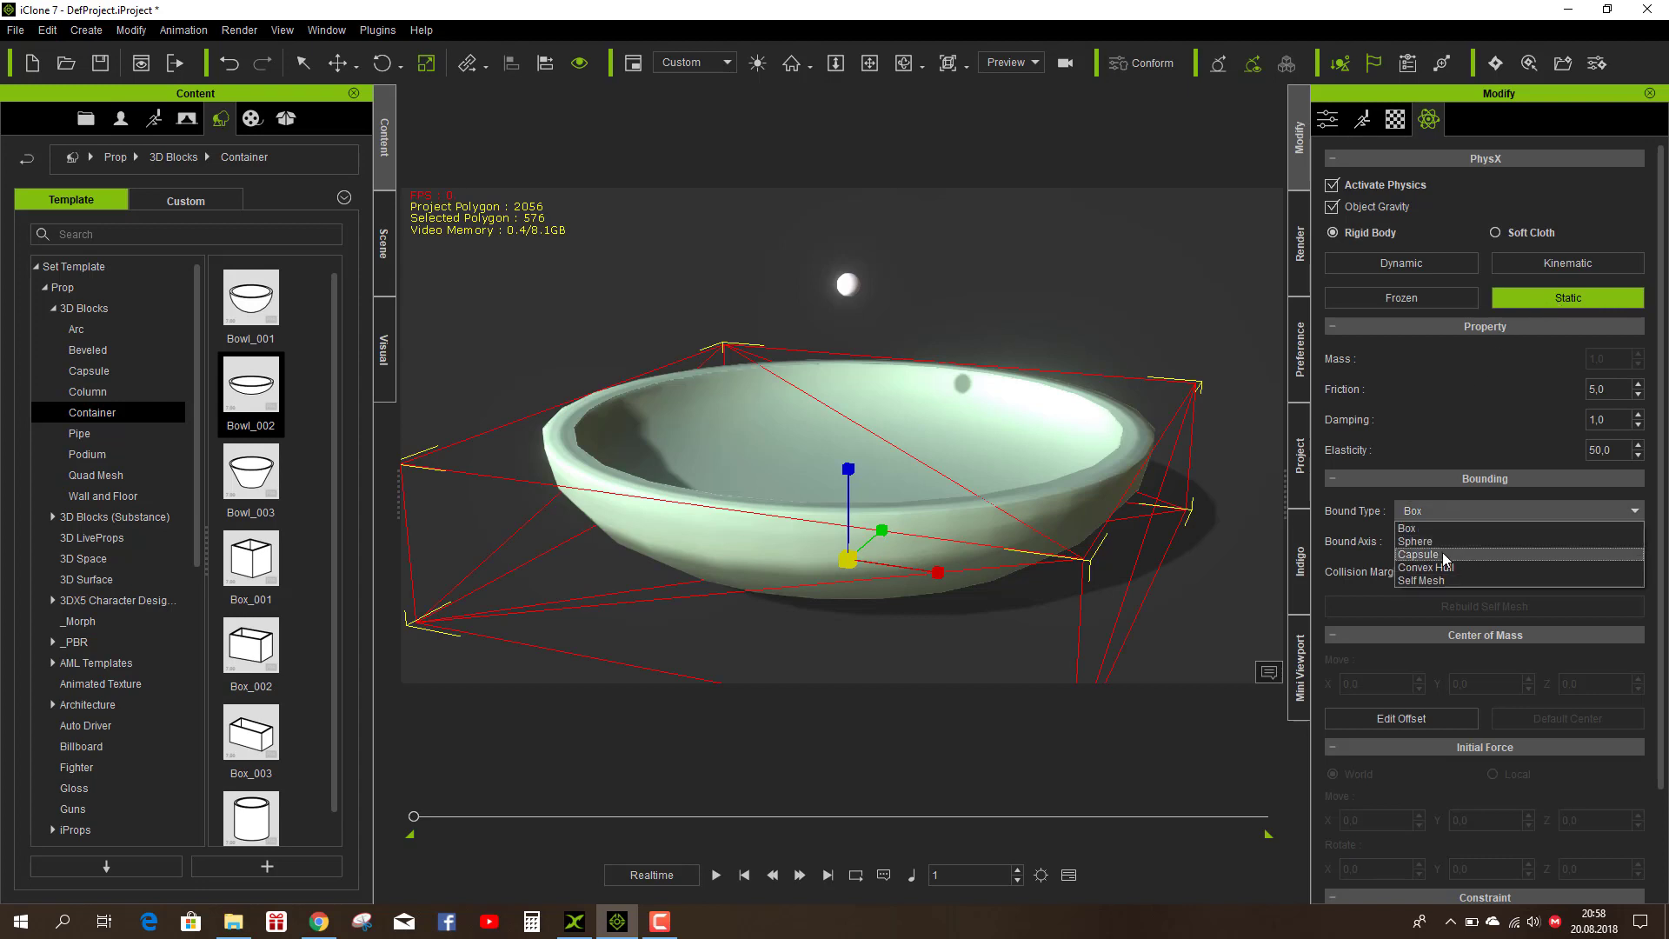
click(1421, 582)
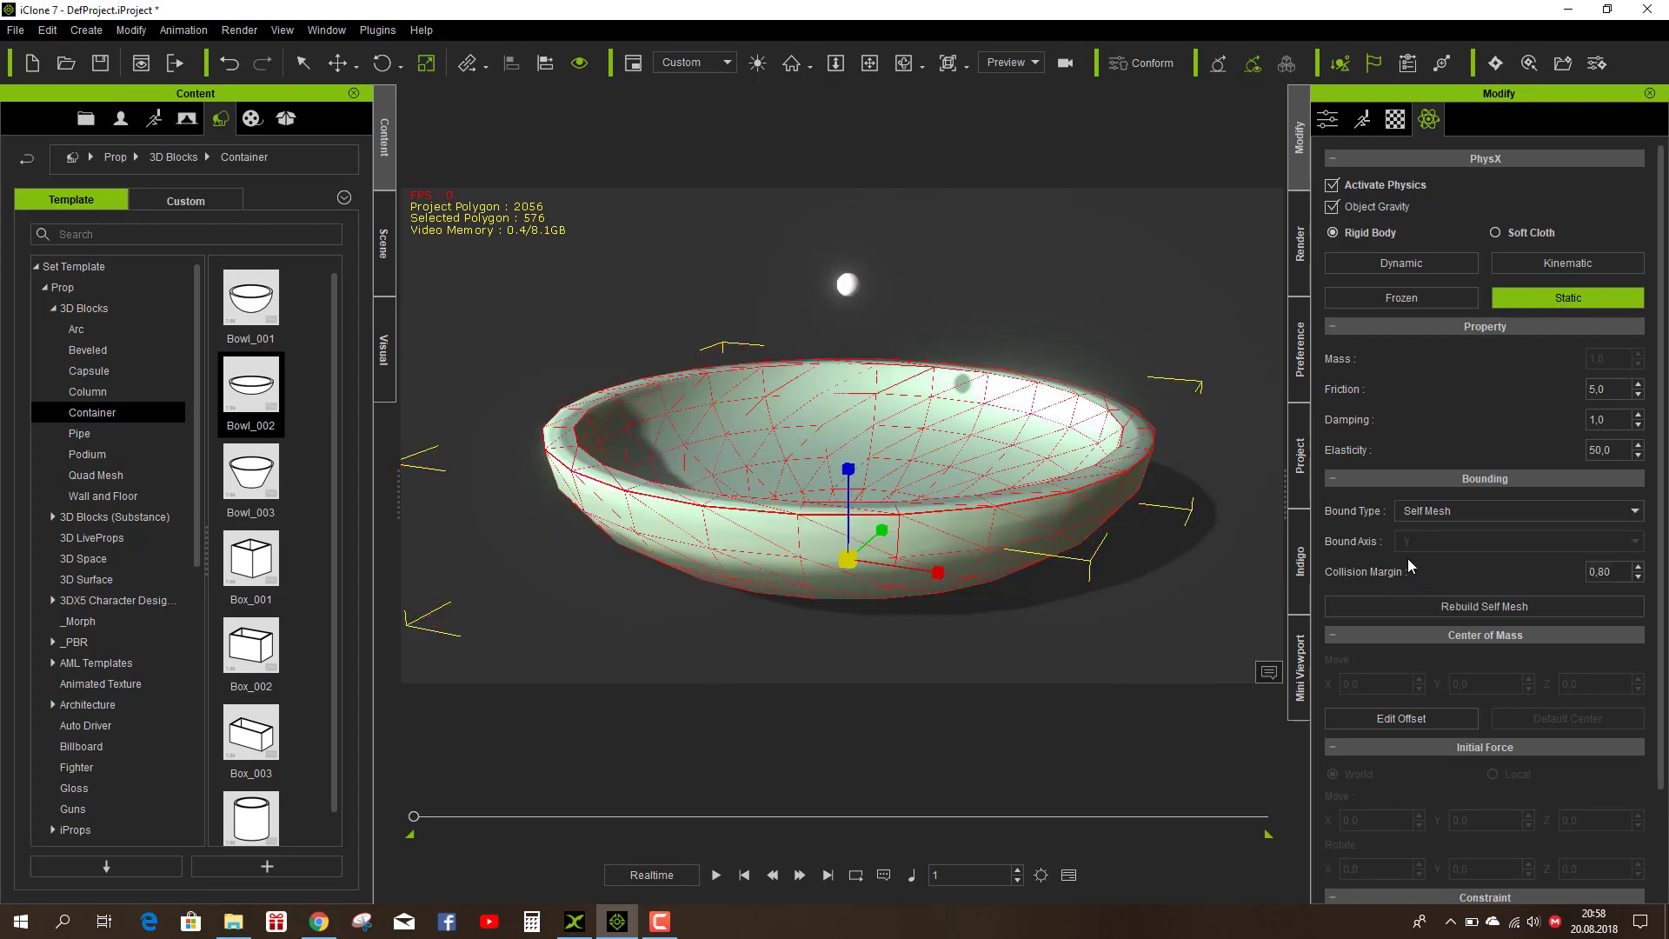
Step: Give the sphere a Sphere collision bound type
click(853, 284)
click(1437, 510)
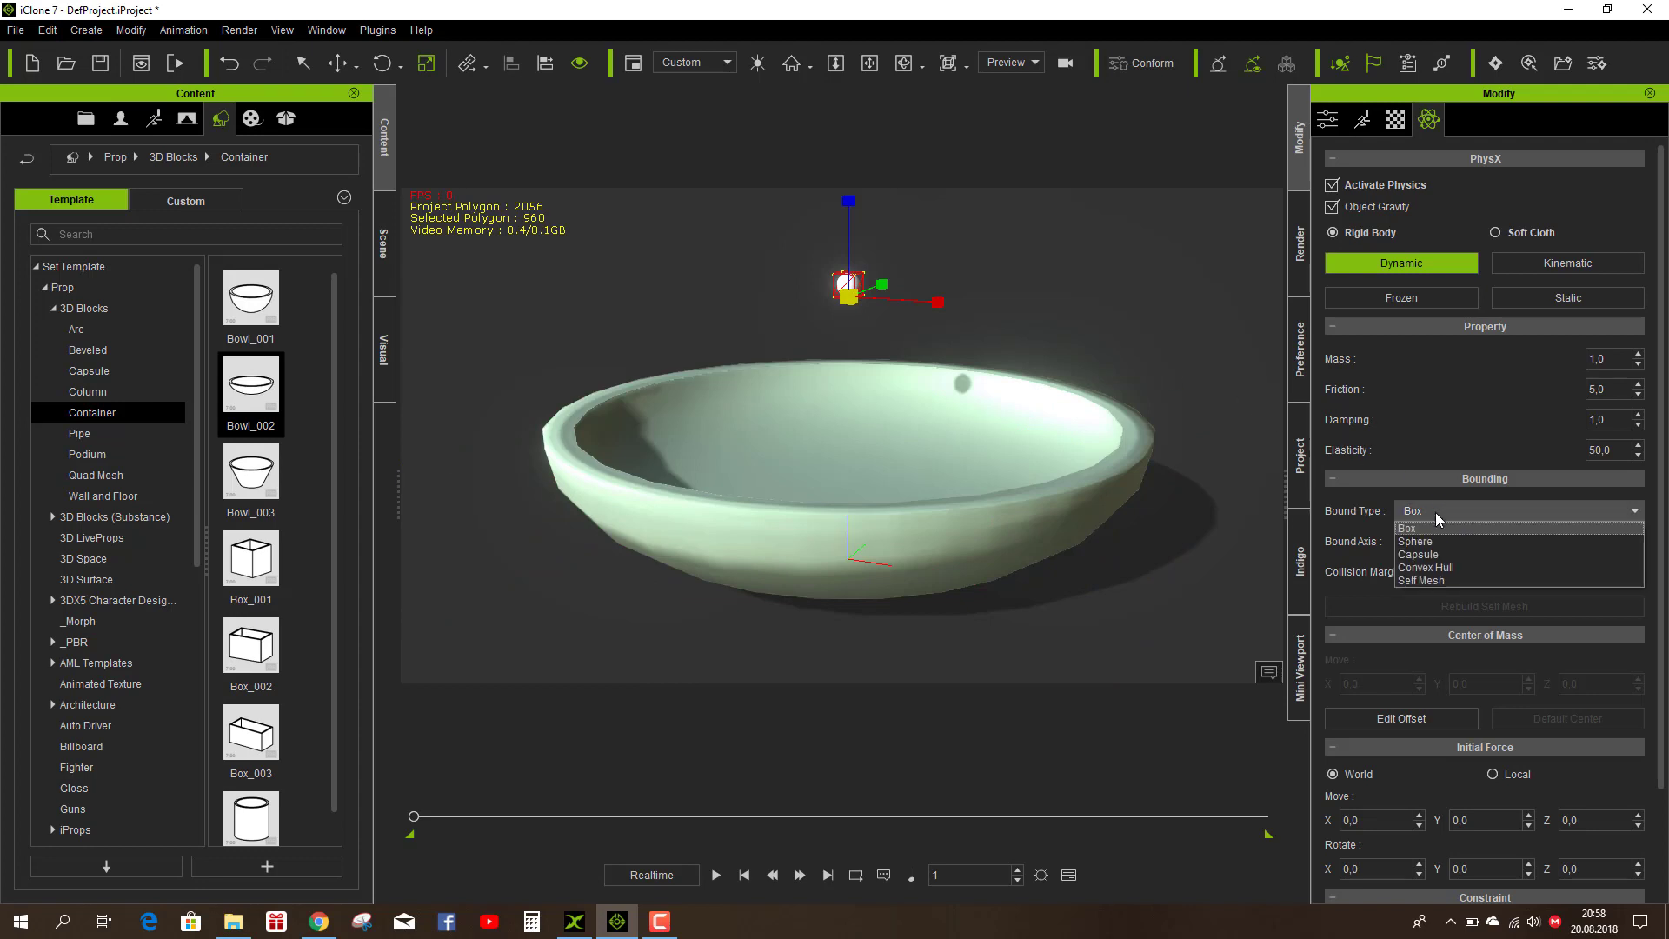
click(1417, 543)
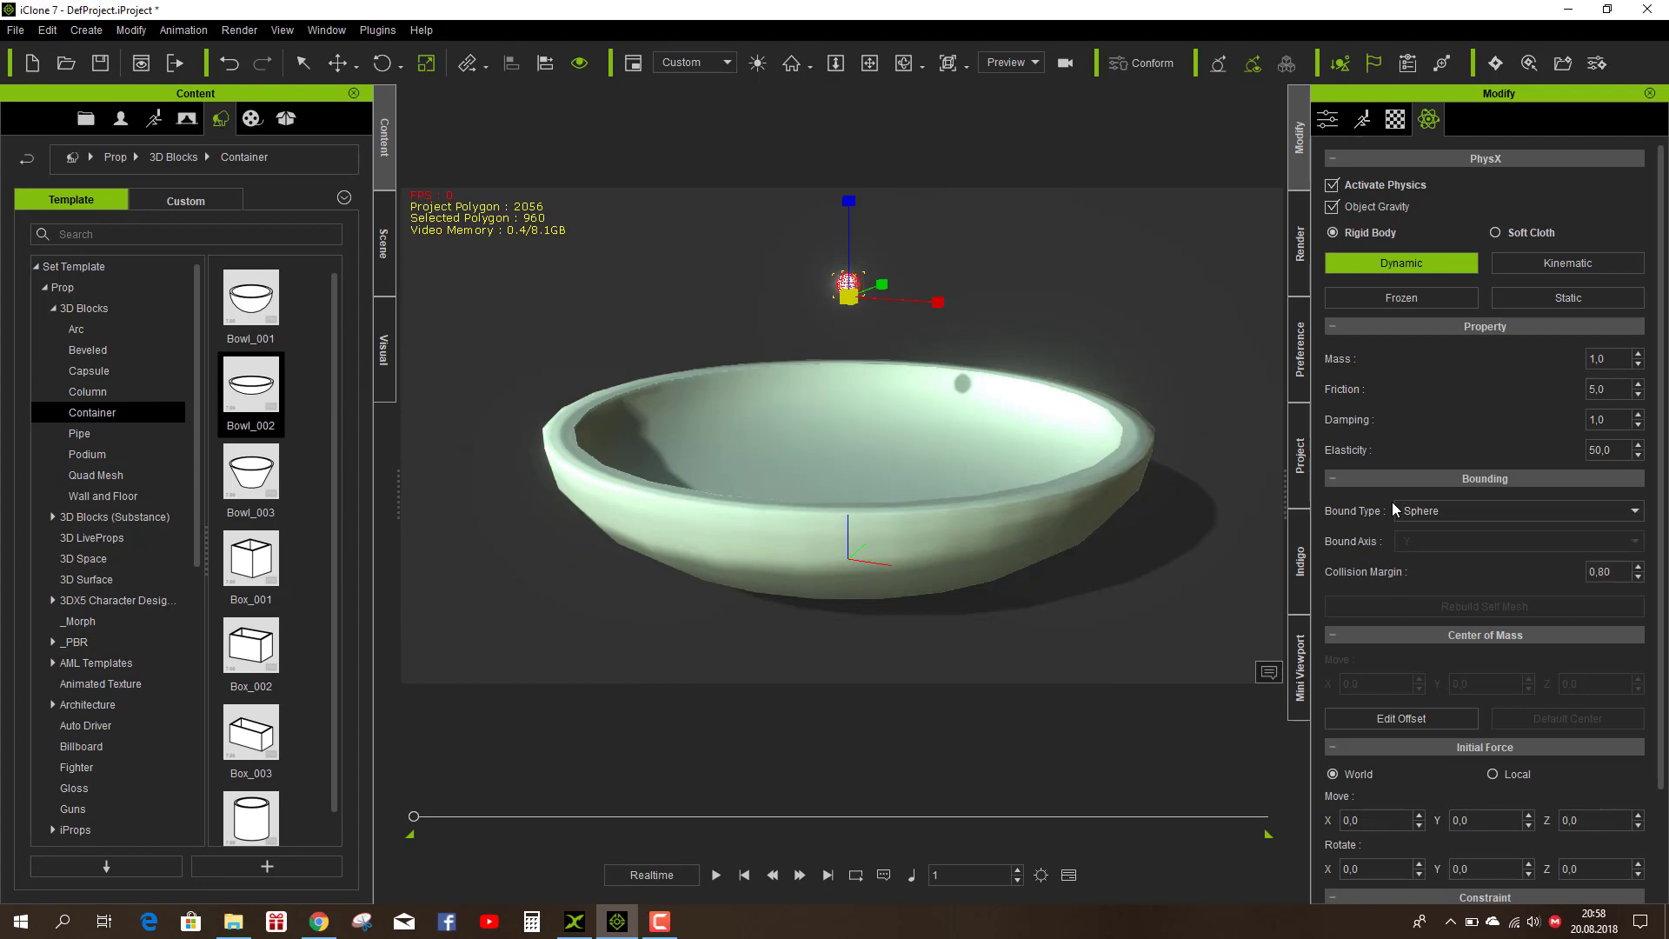
Step: Preview the fall, tilt the bowl forward, then replay and rewind to frame 1
click(716, 875)
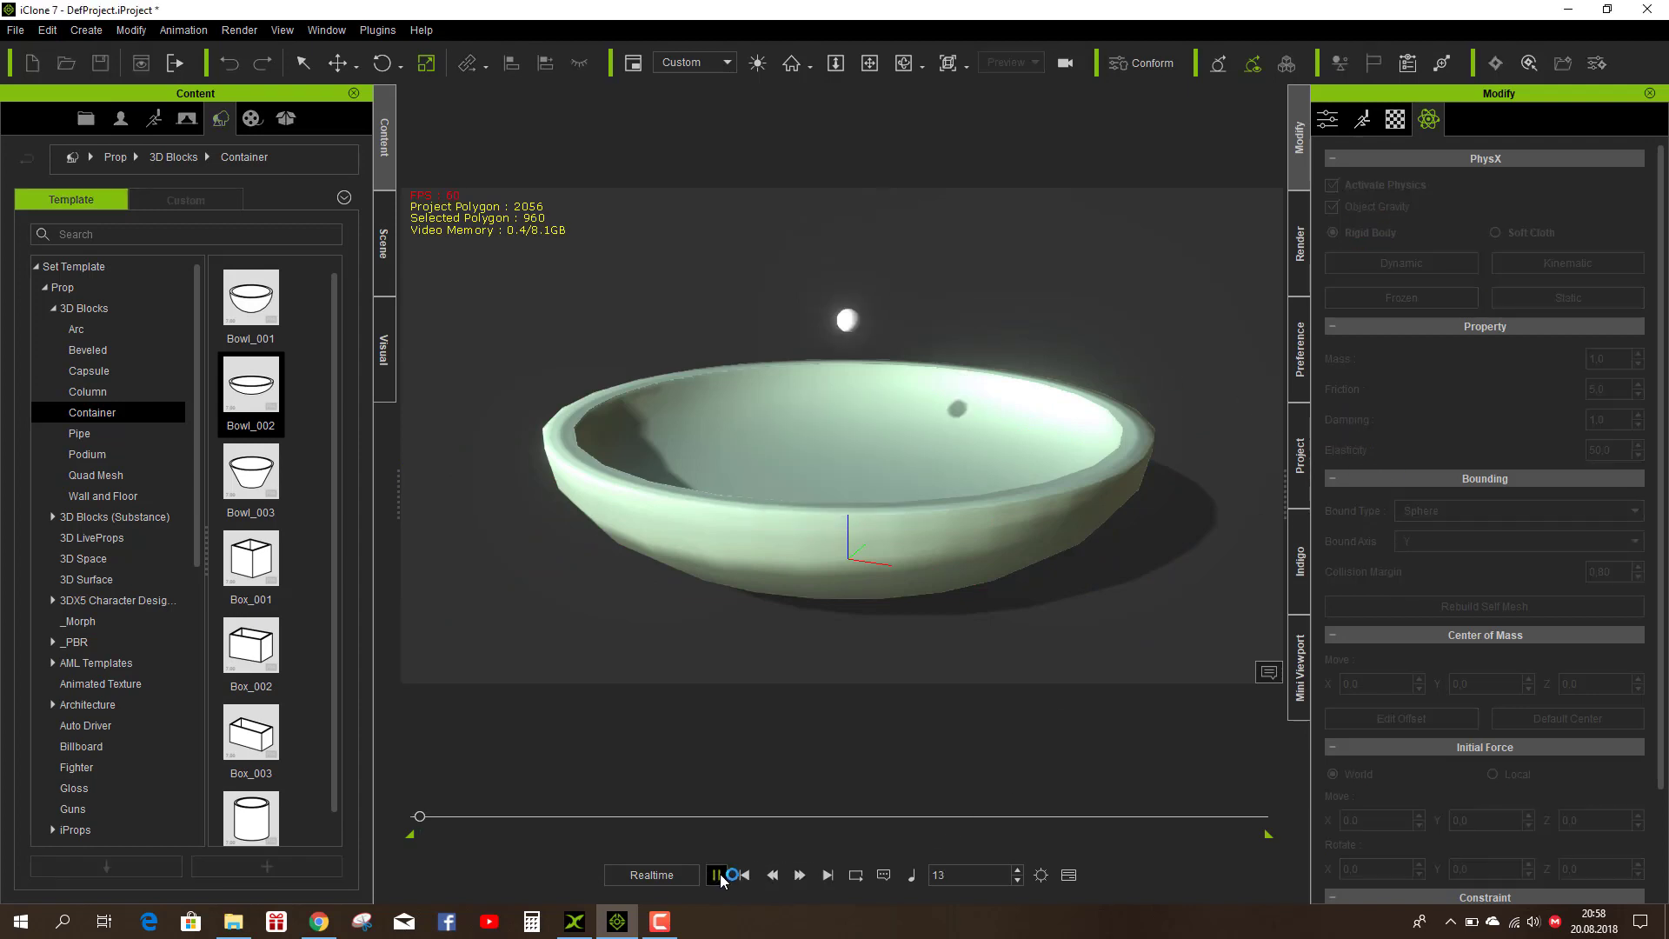
click(744, 876)
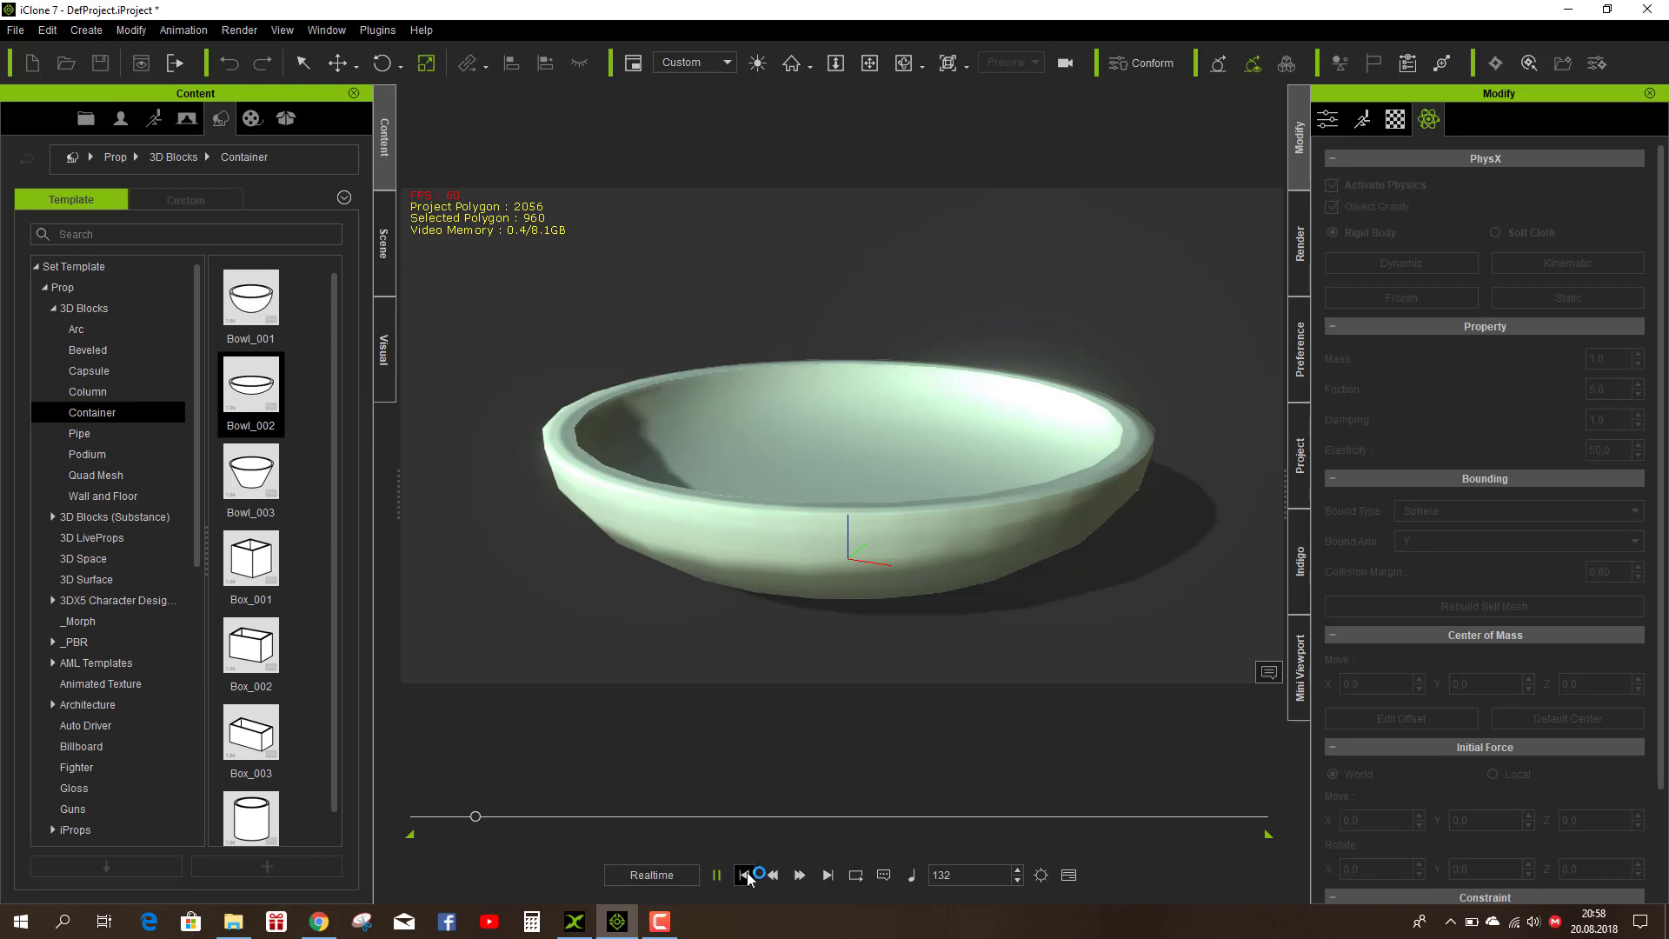
click(744, 535)
key(e)
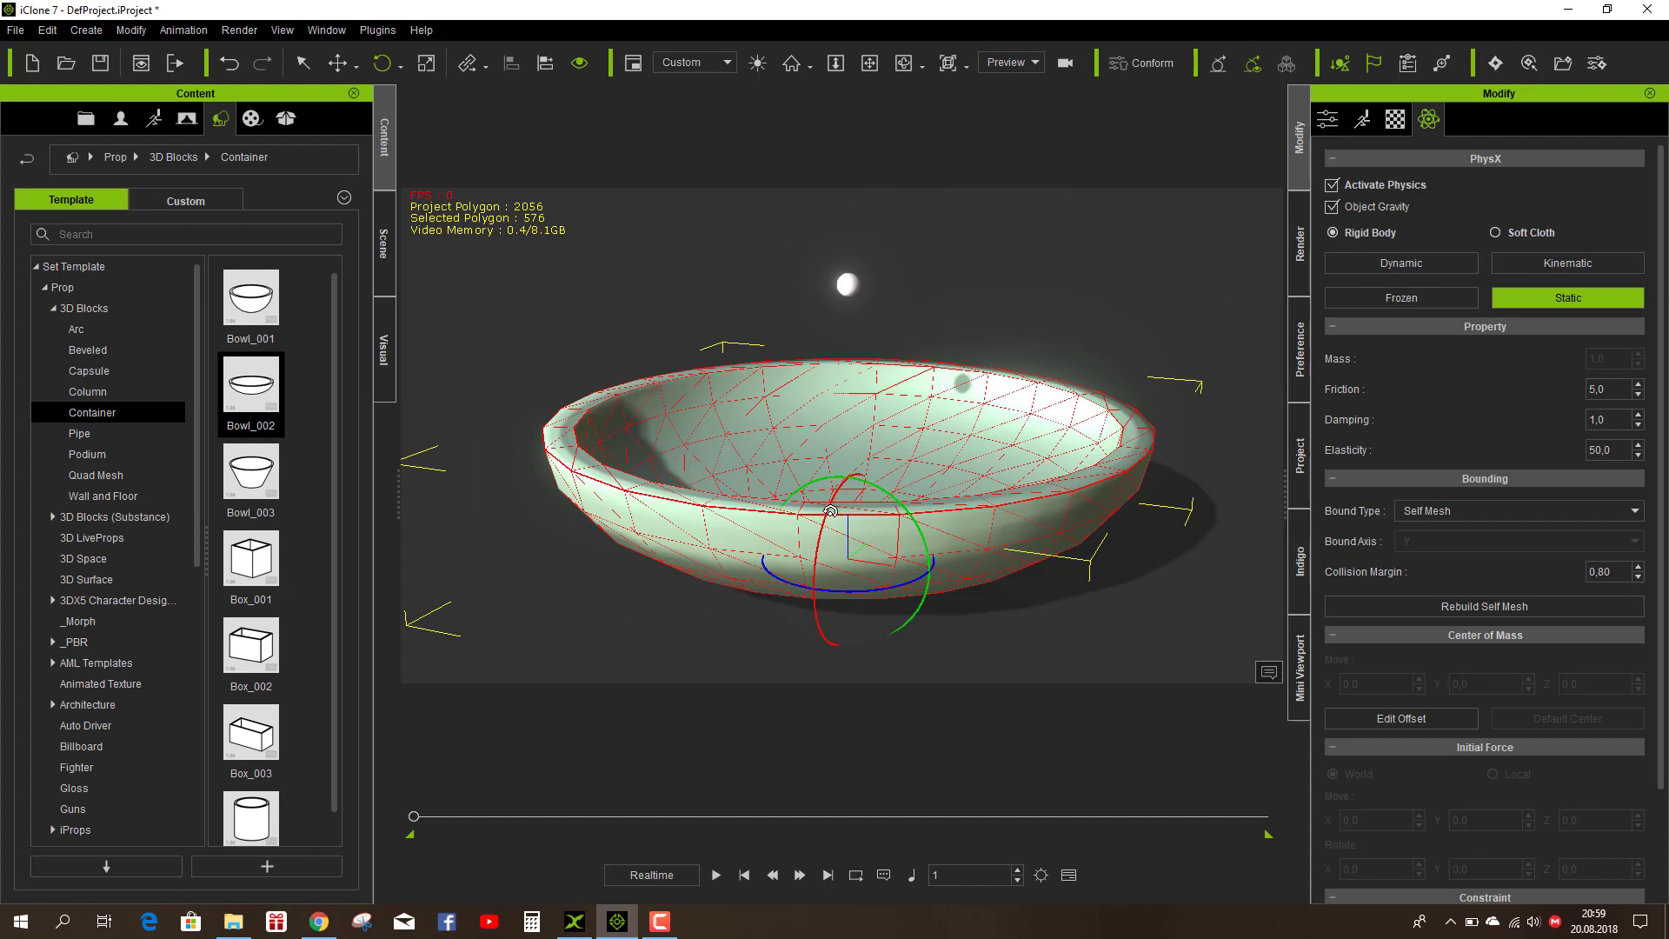
drag(830, 511, 828, 519)
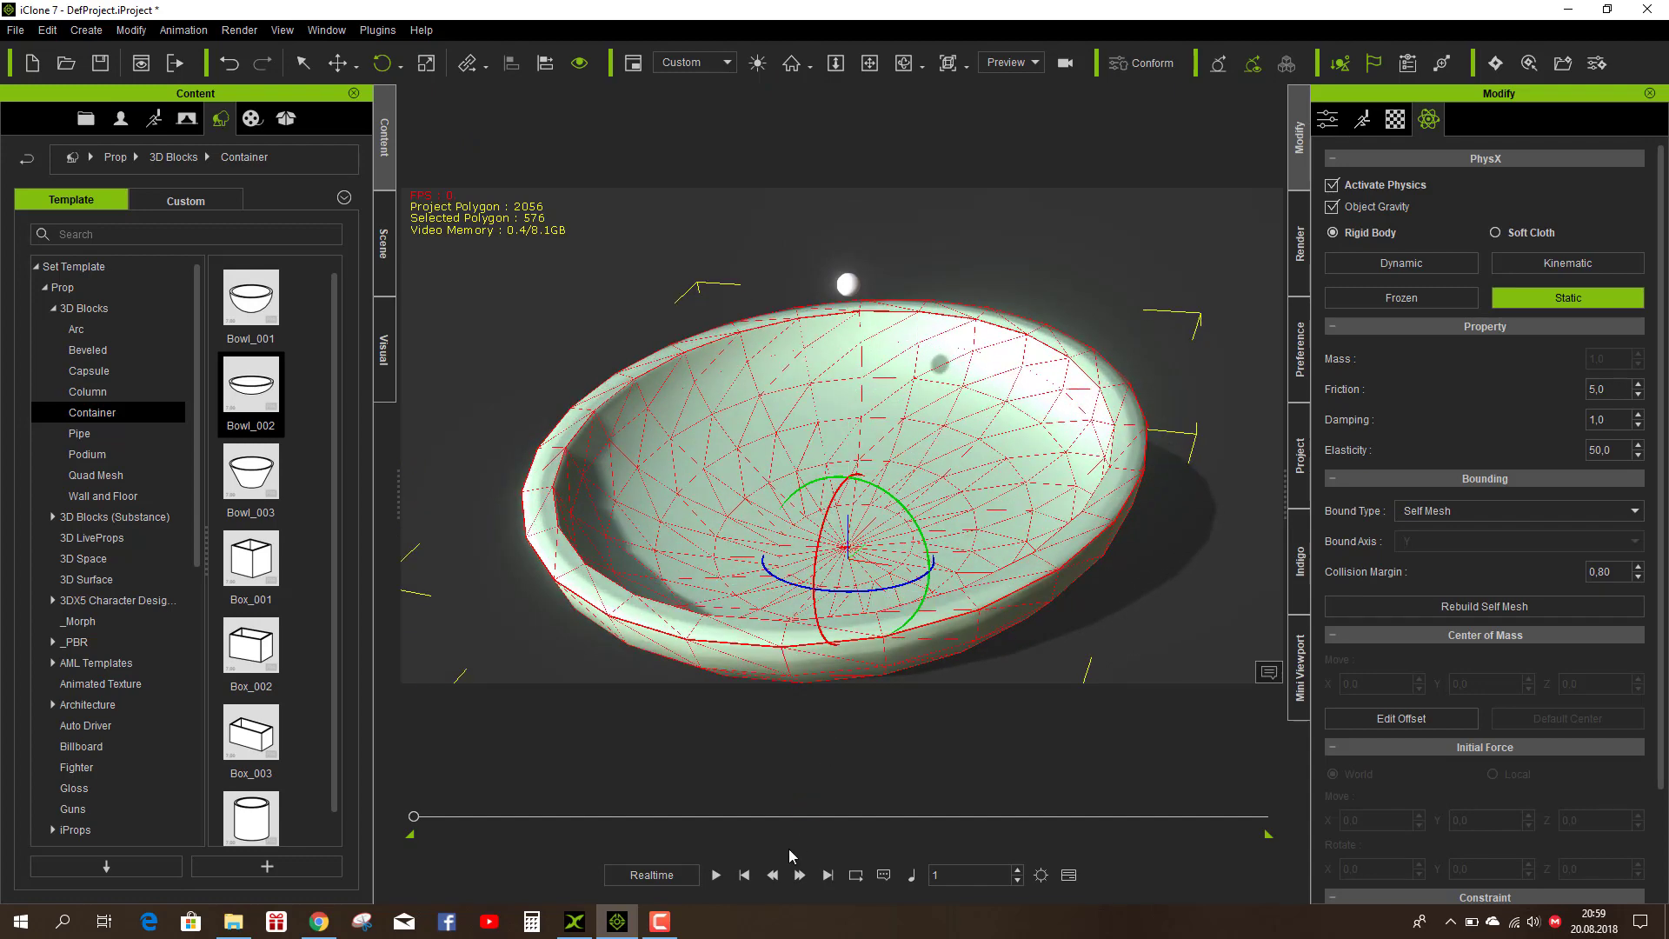
click(715, 875)
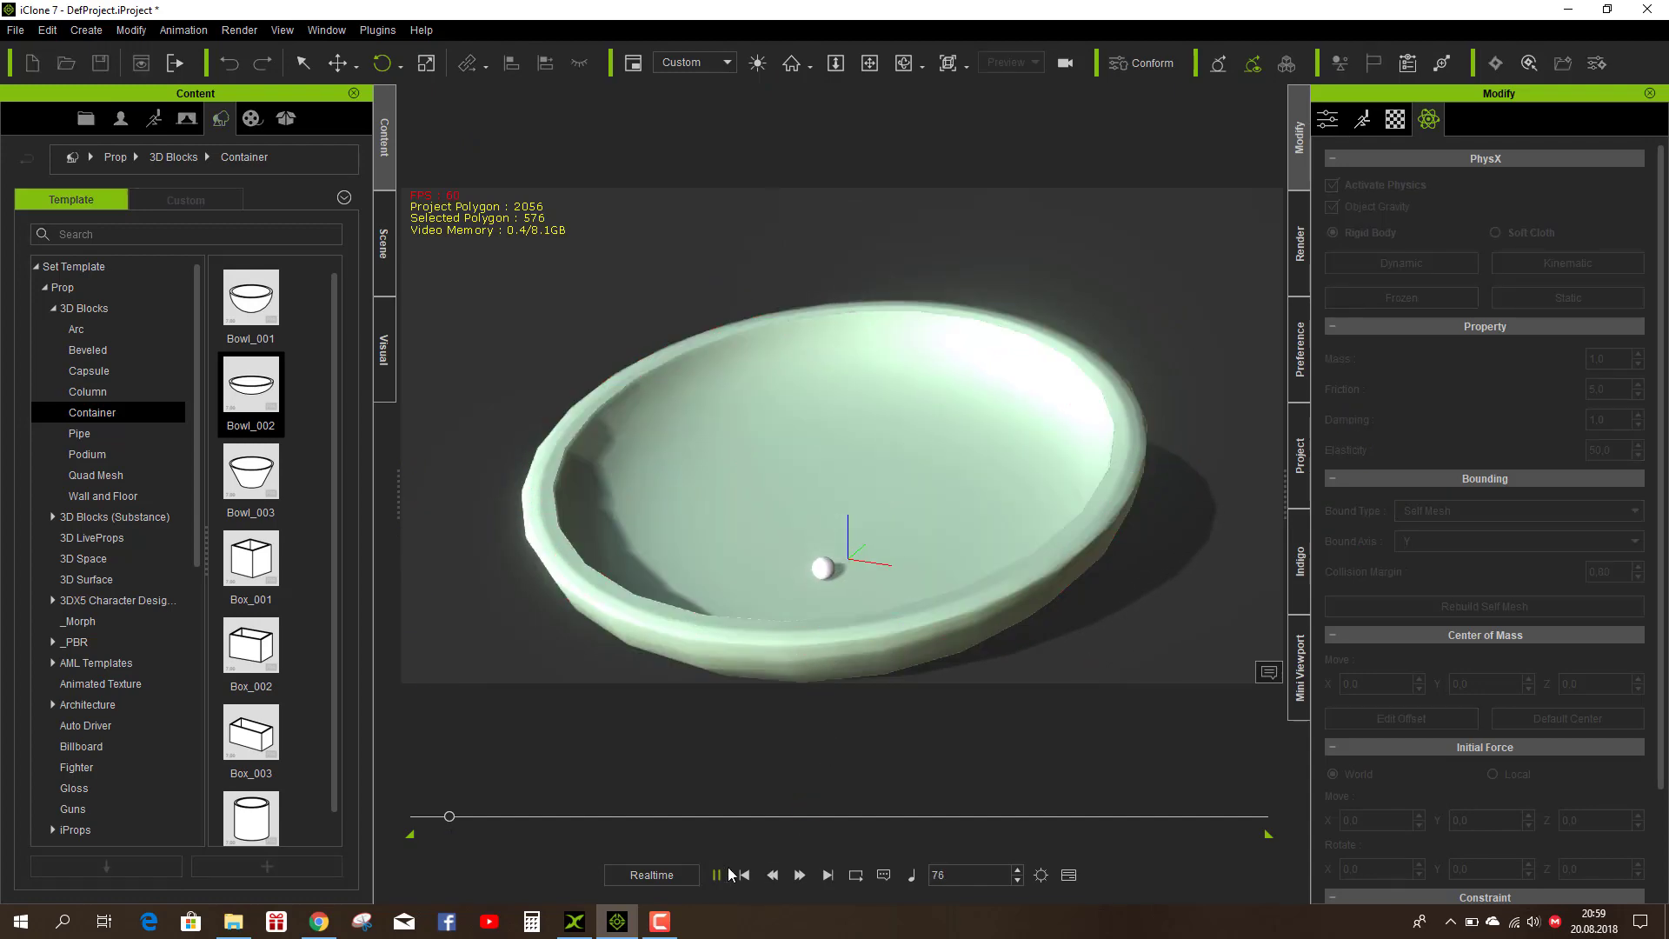
click(744, 875)
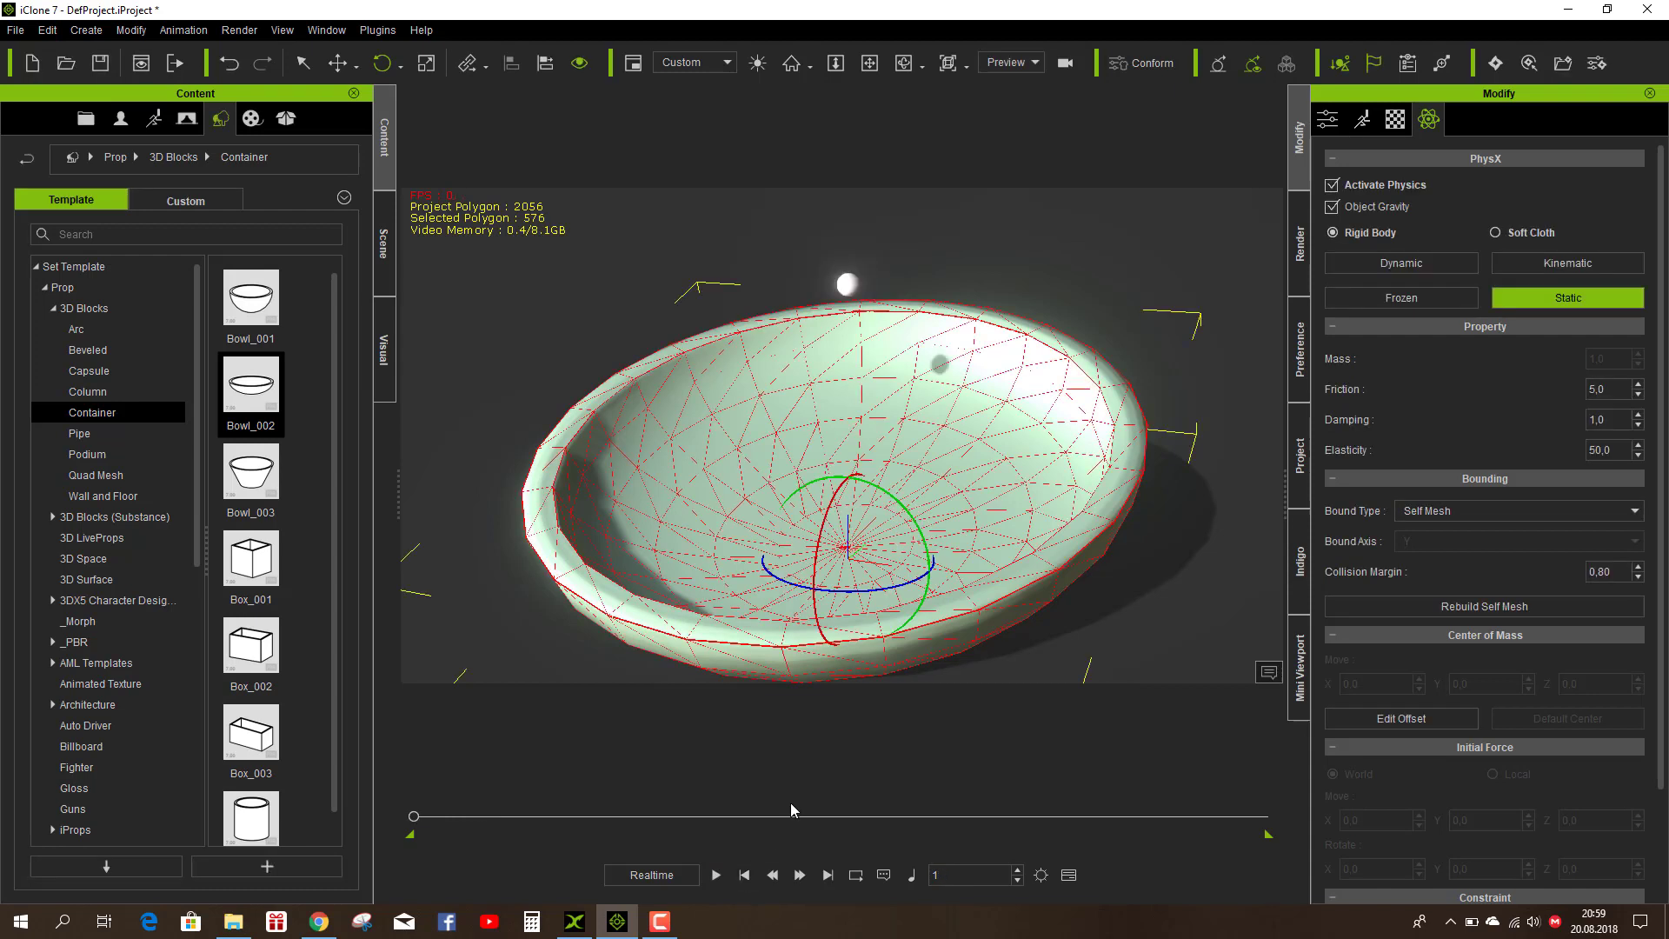
Step: Raise the sphere slightly and Shift-drag it to duplicate a row to the right
click(847, 287)
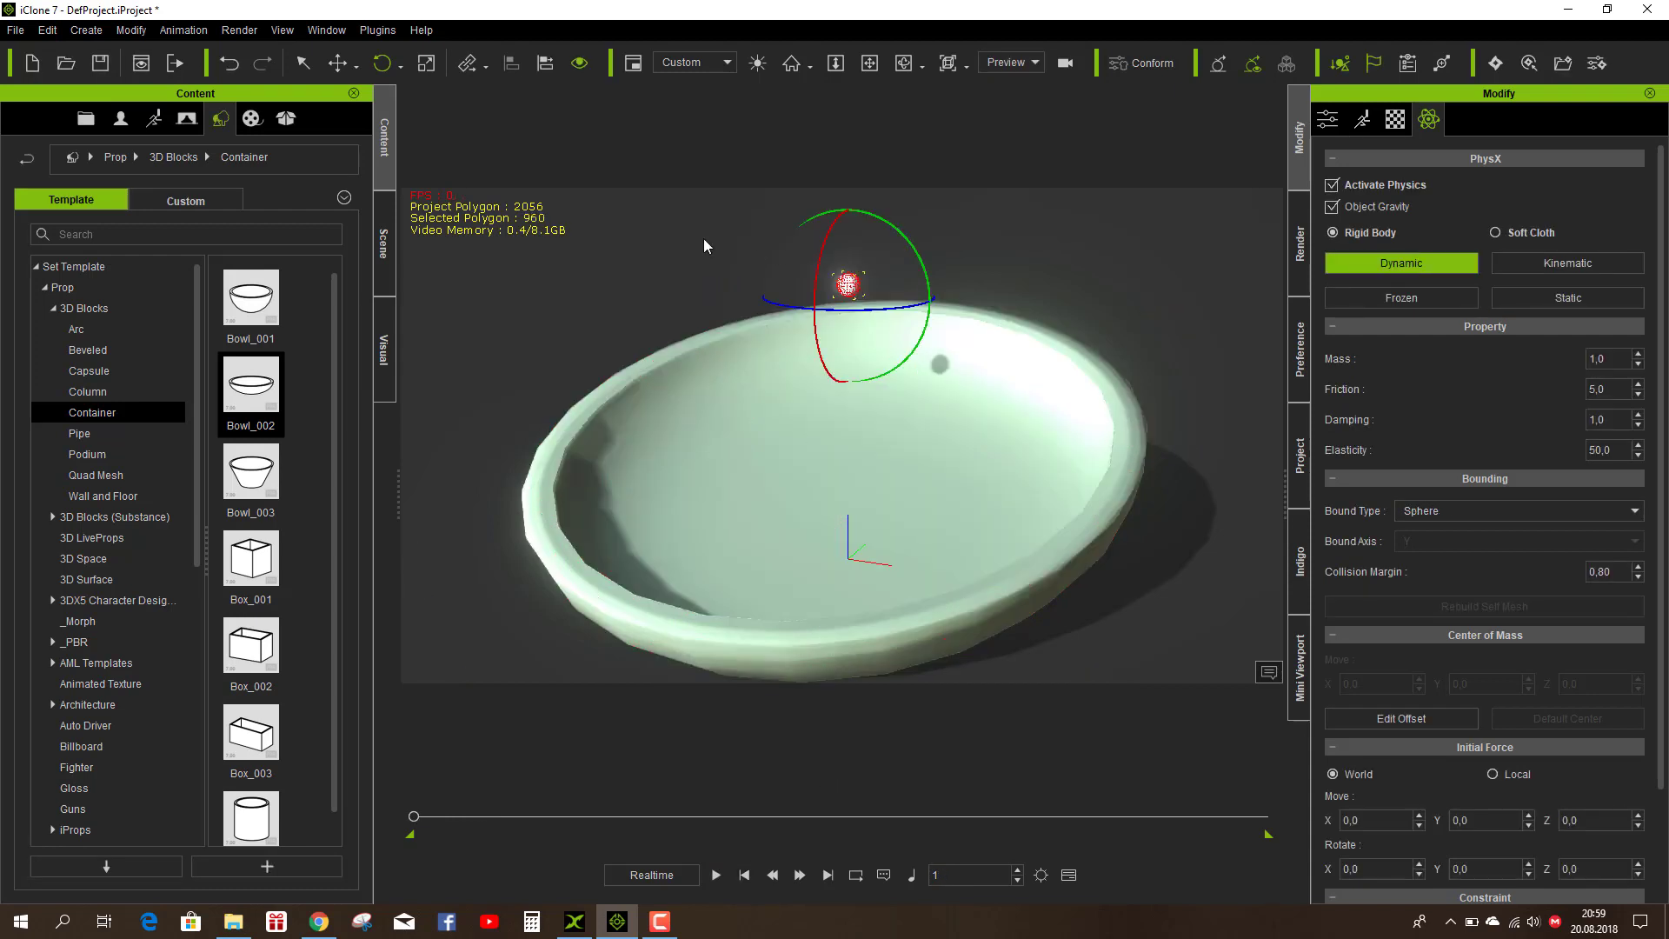
click(337, 62)
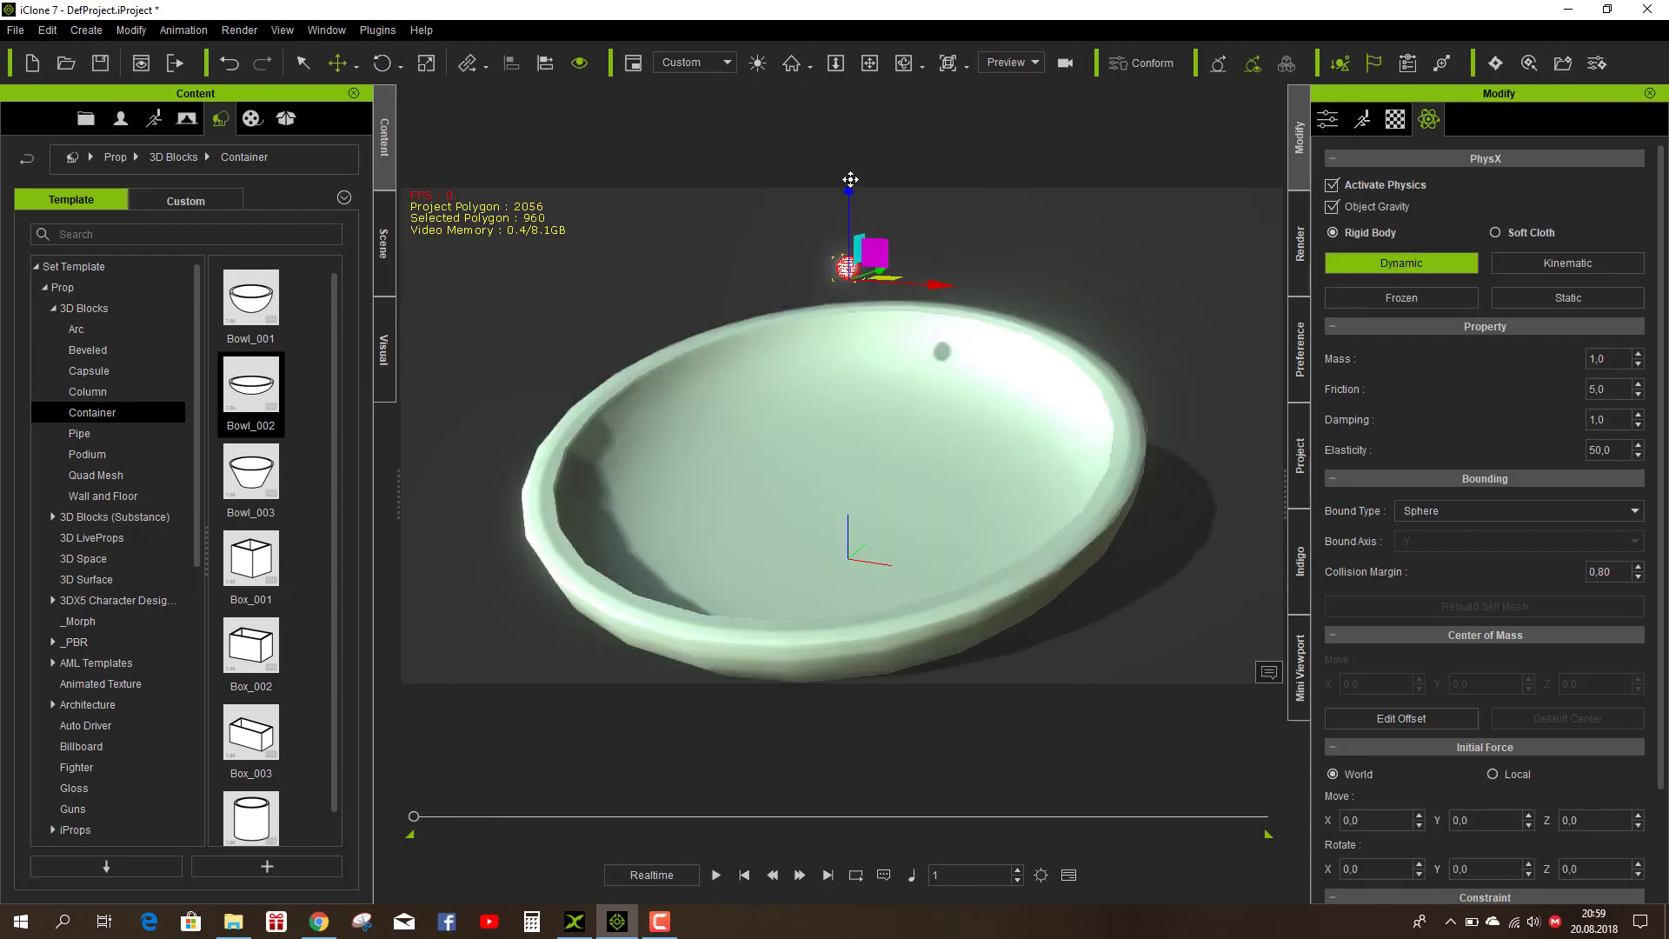
drag(845, 204, 856, 146)
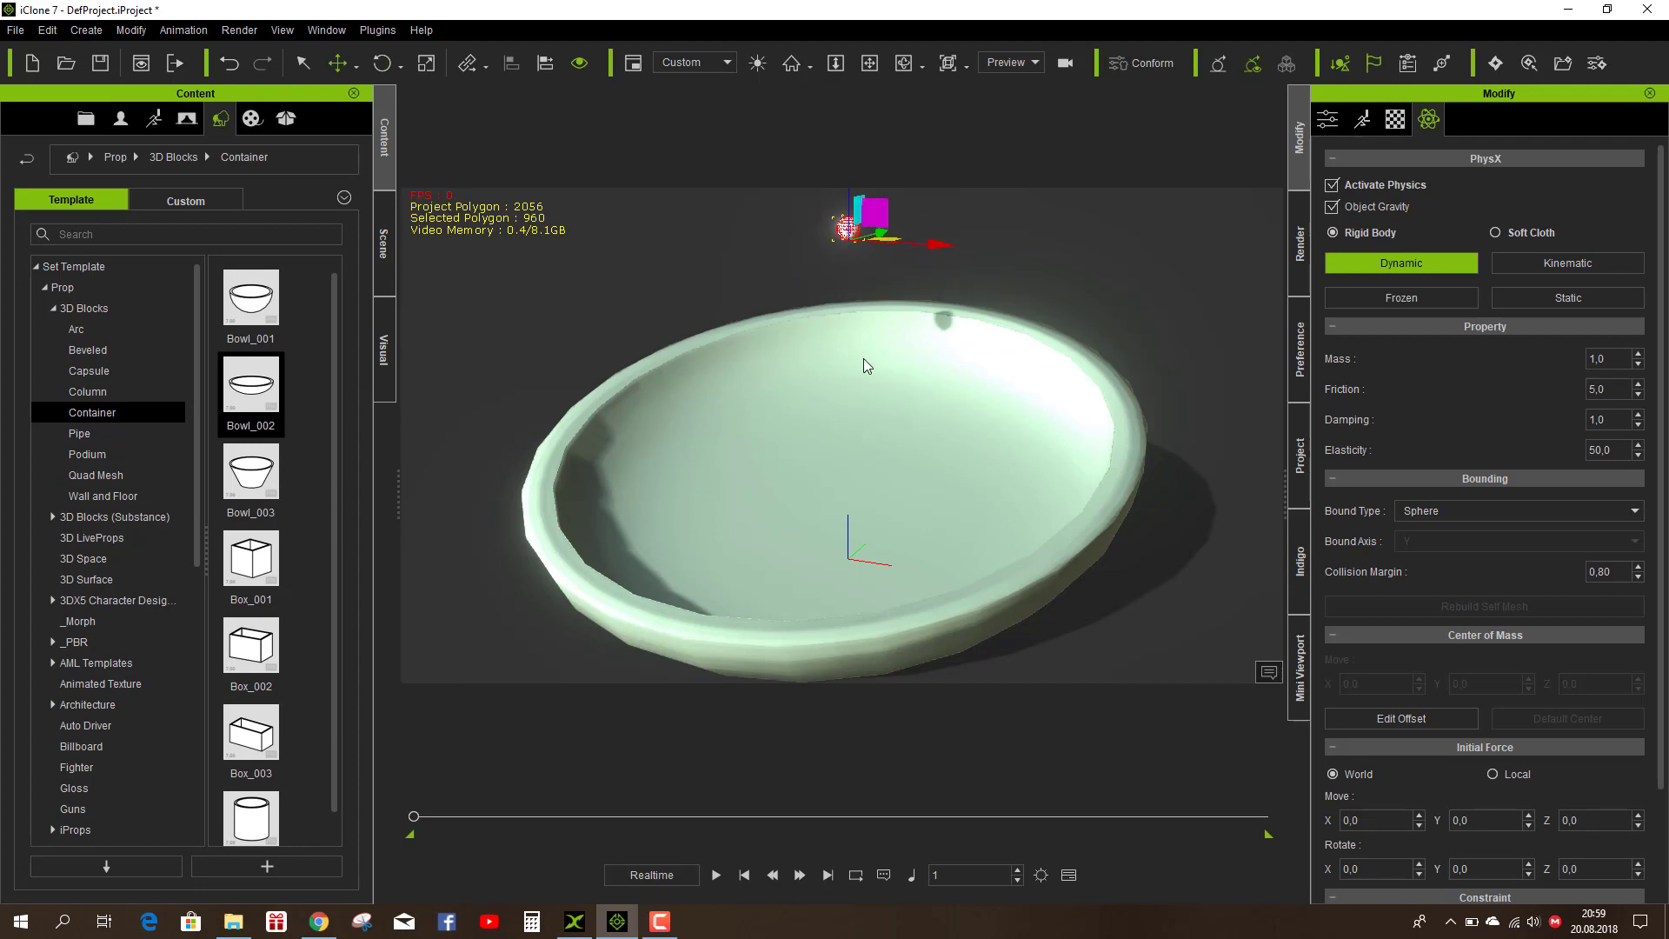
shift+drag(953, 242, 1109, 253)
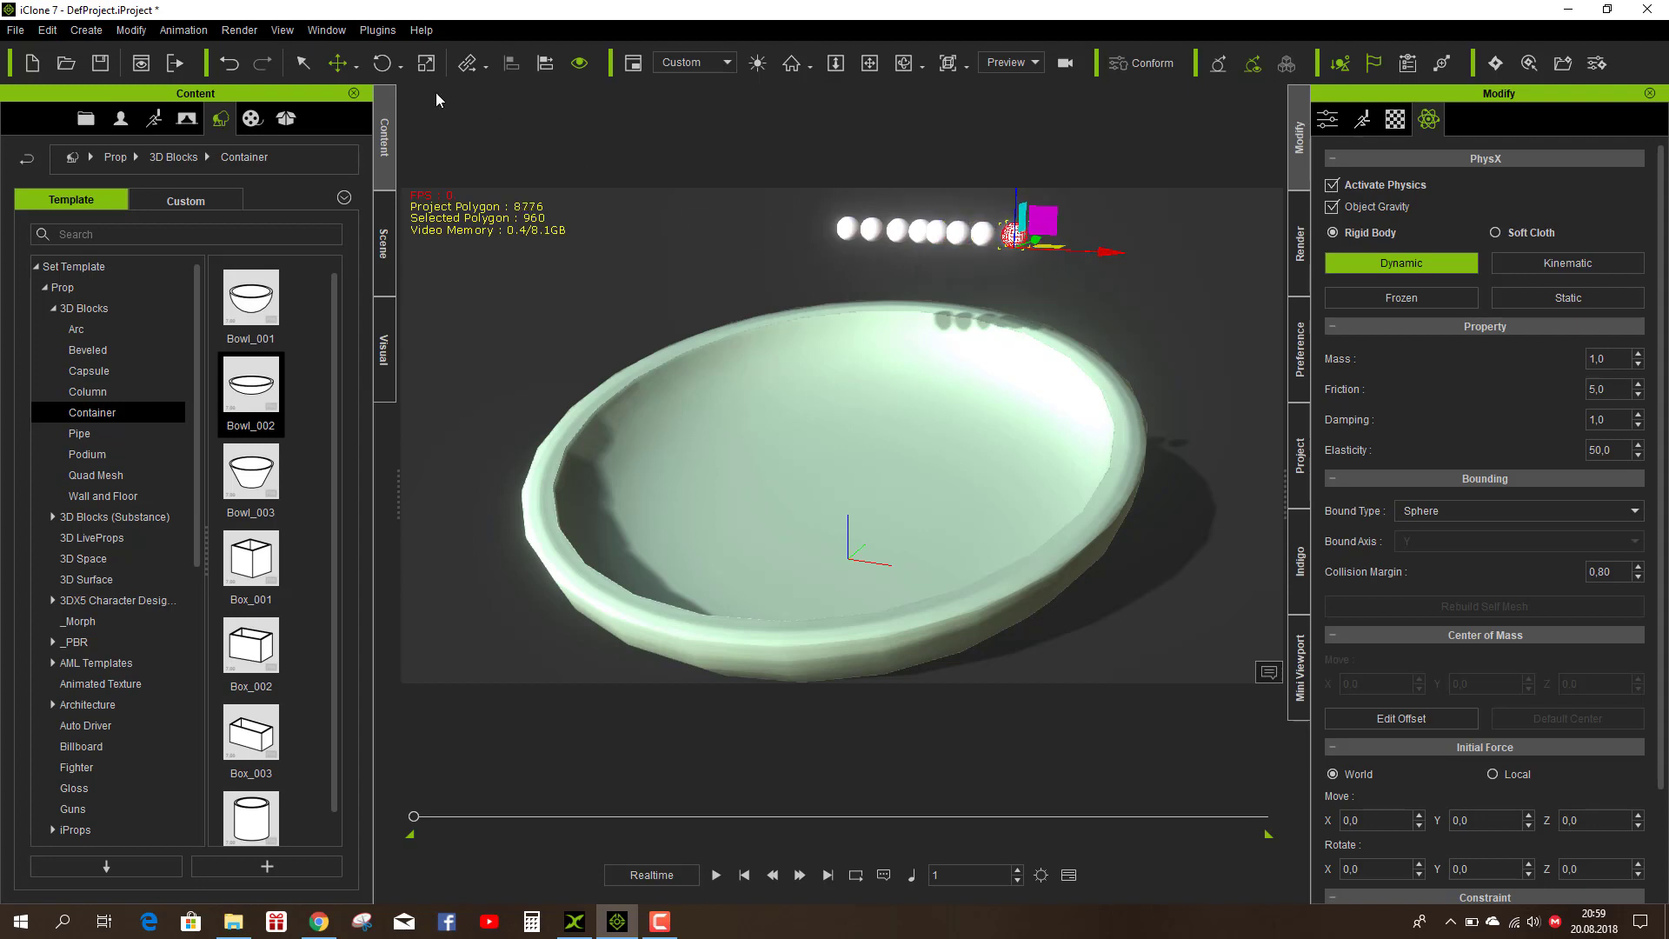
Step: Box-select the sphere row and Shift-drag it twice into offset copied rows
key(q)
drag(802, 259, 1076, 193)
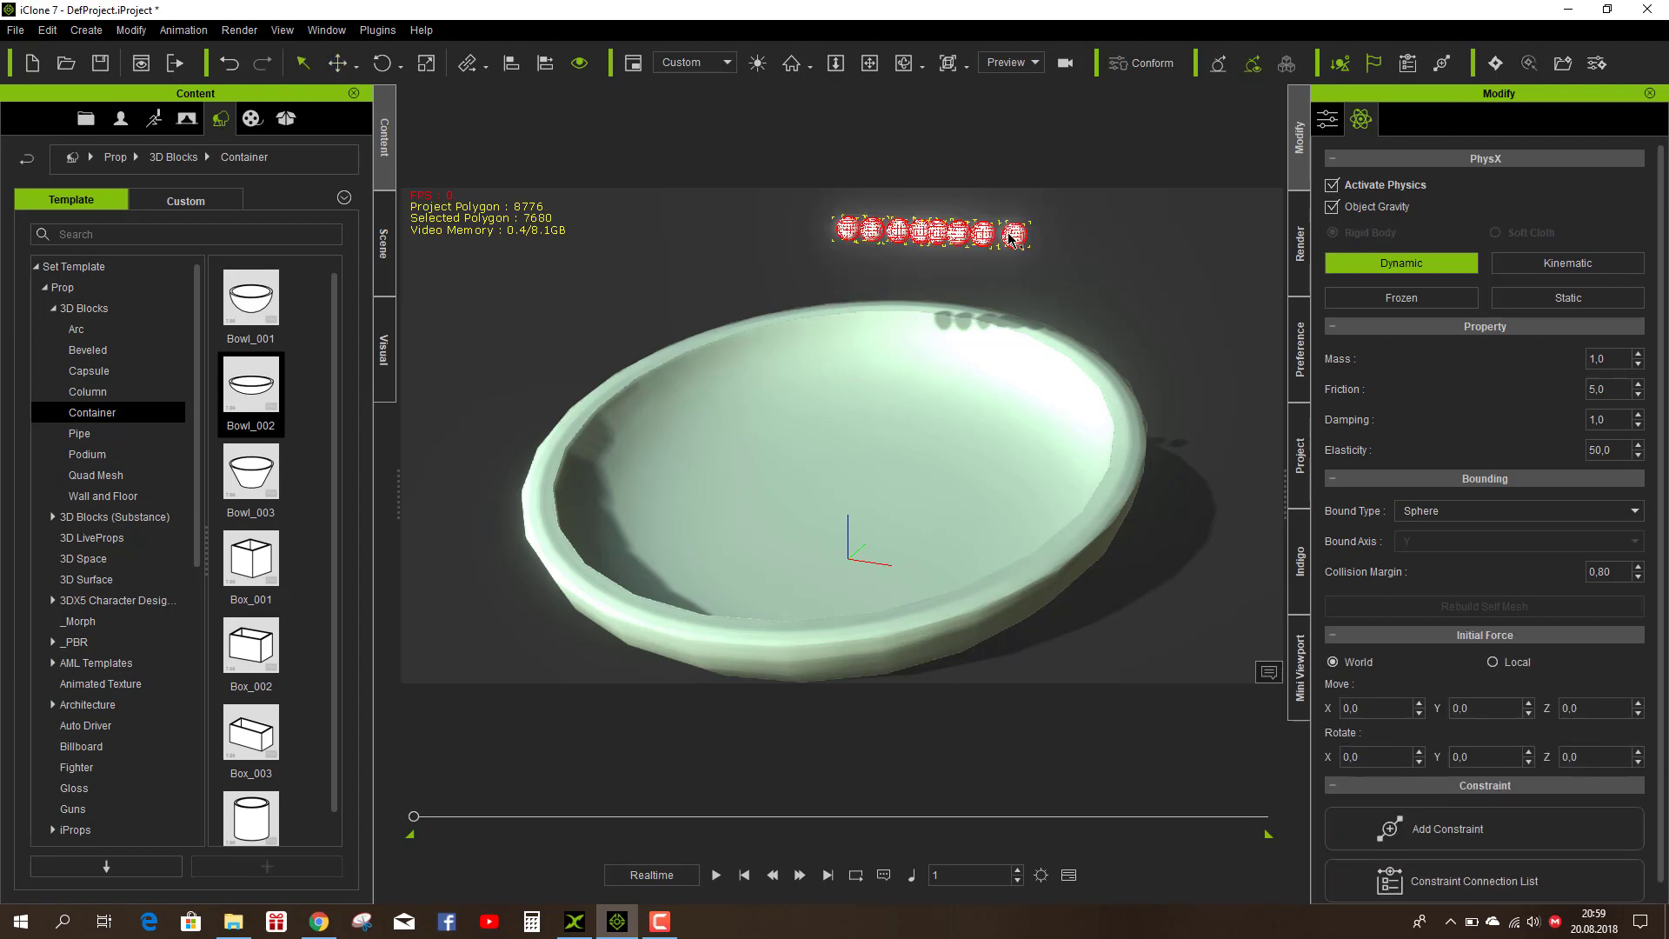
click(336, 65)
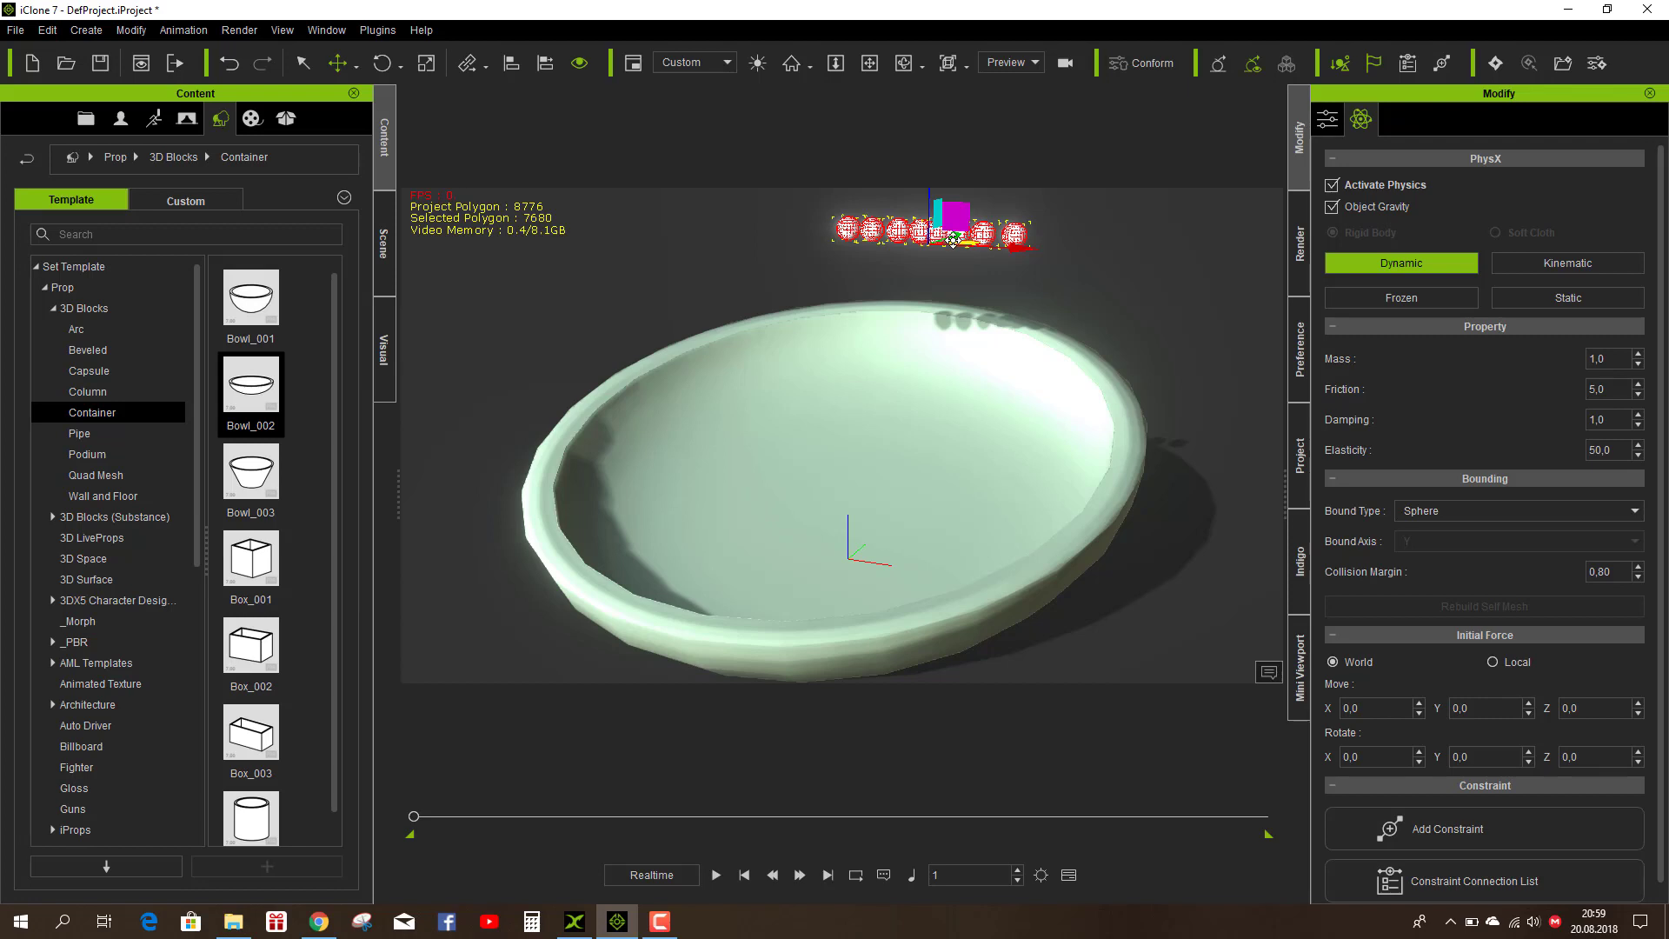
shift+drag(938, 246, 904, 256)
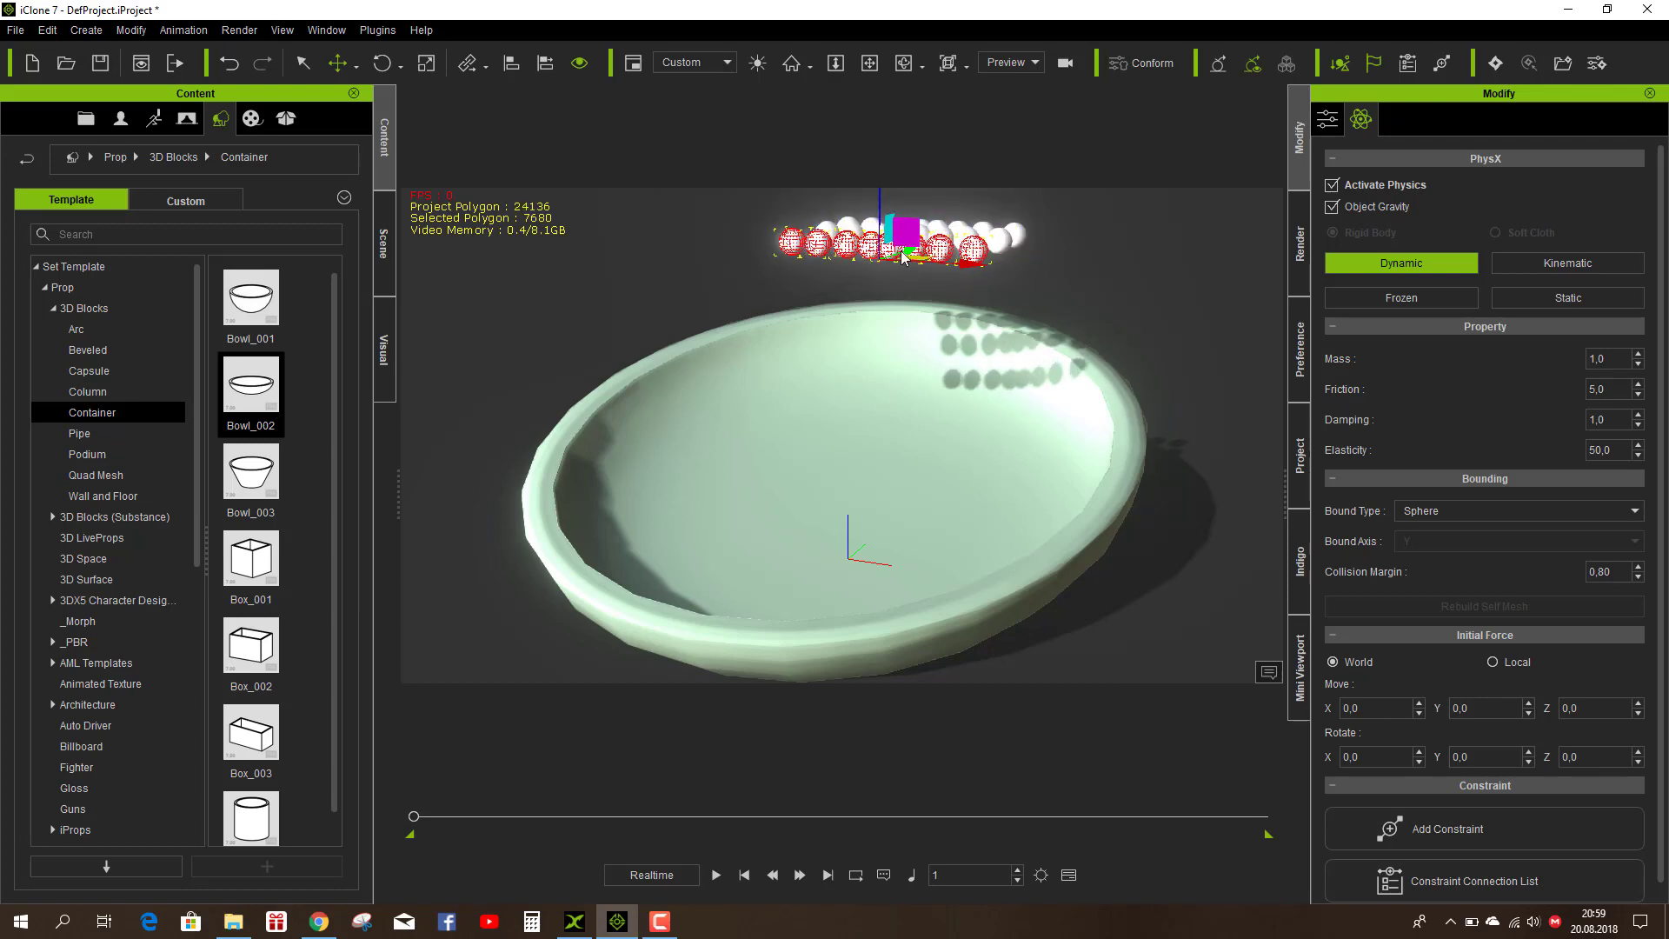
shift+drag(895, 254, 804, 295)
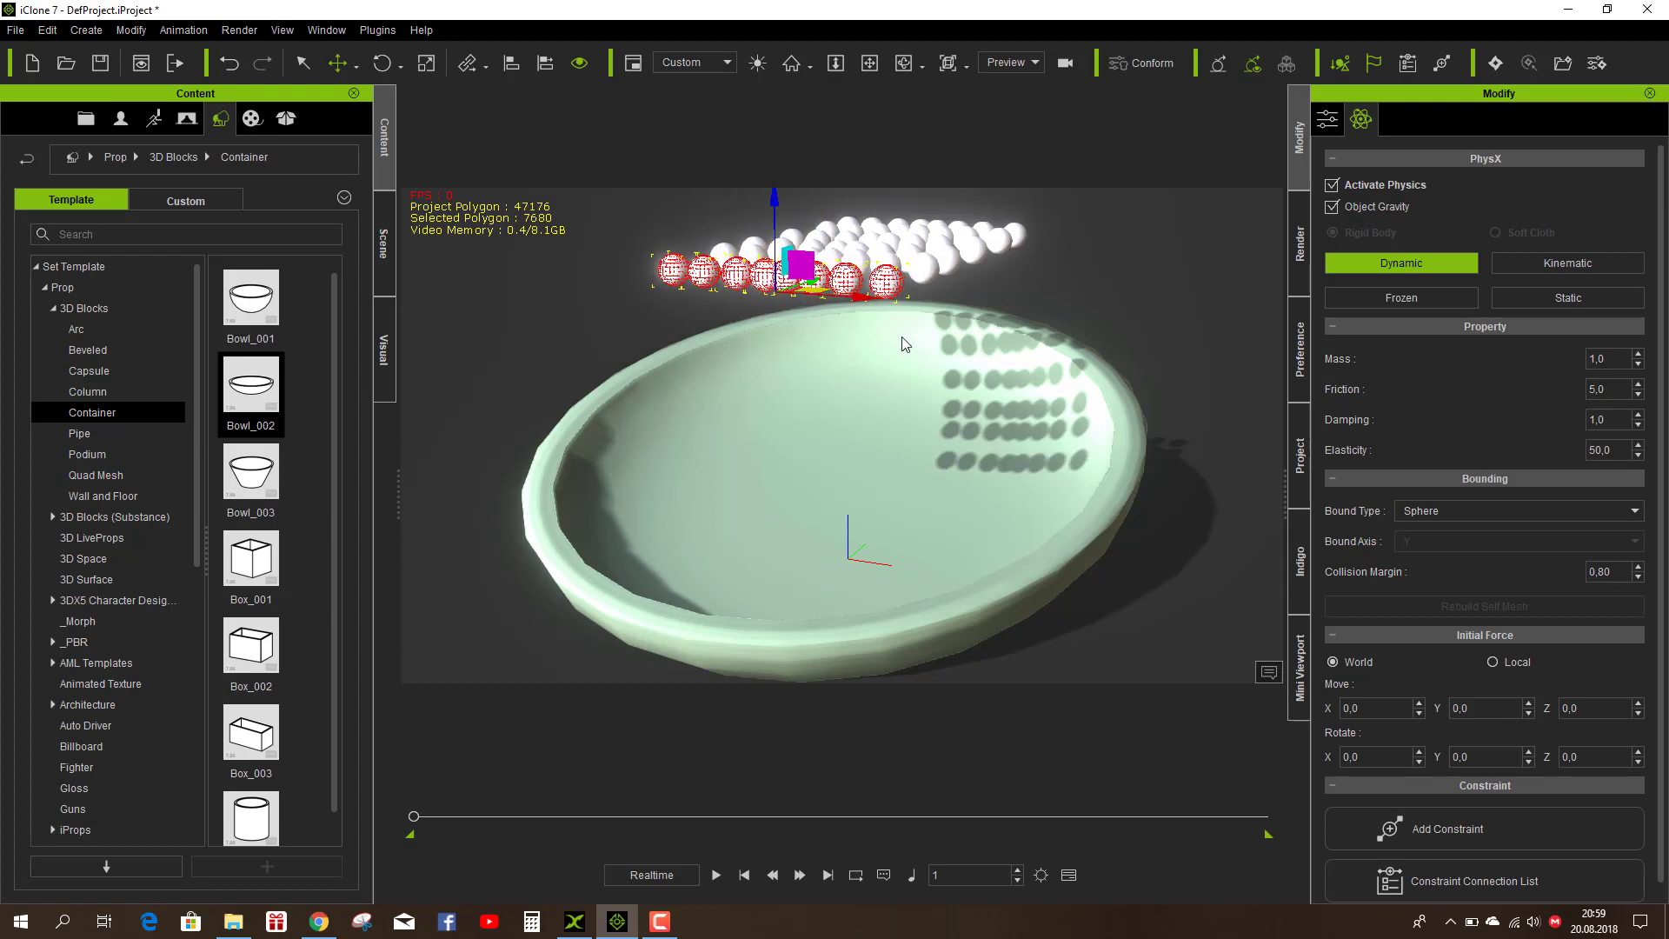
Step: Set one sphere's Diffuse colour to dark red in Material Settings
click(887, 283)
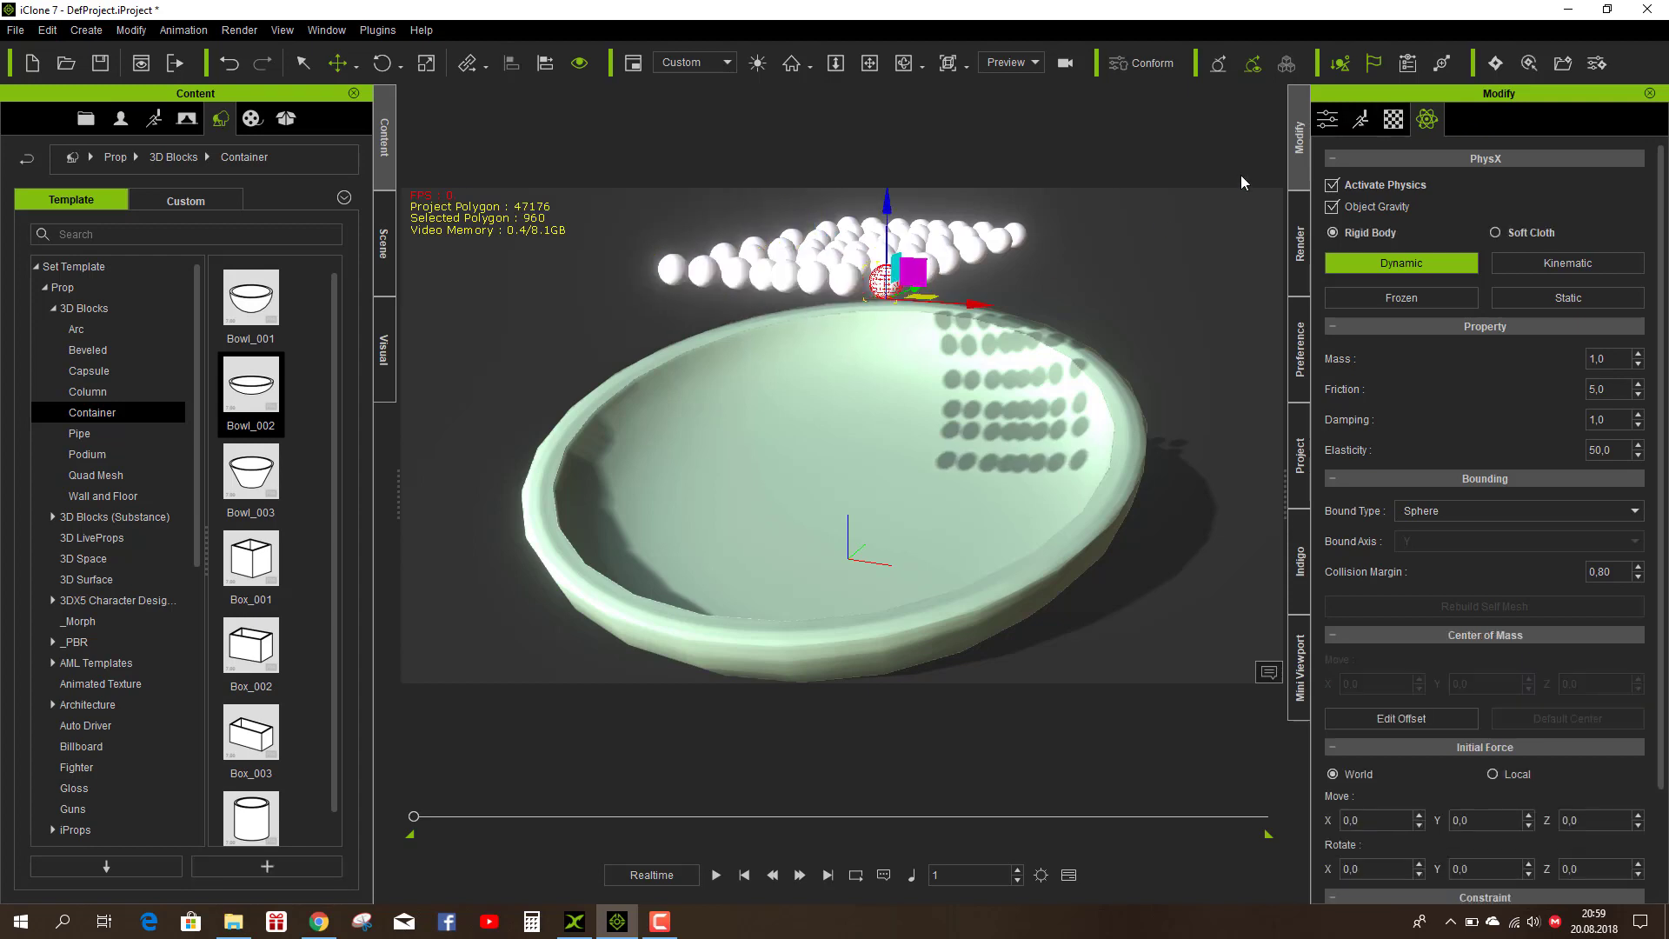
click(1394, 122)
drag(1662, 339, 1661, 542)
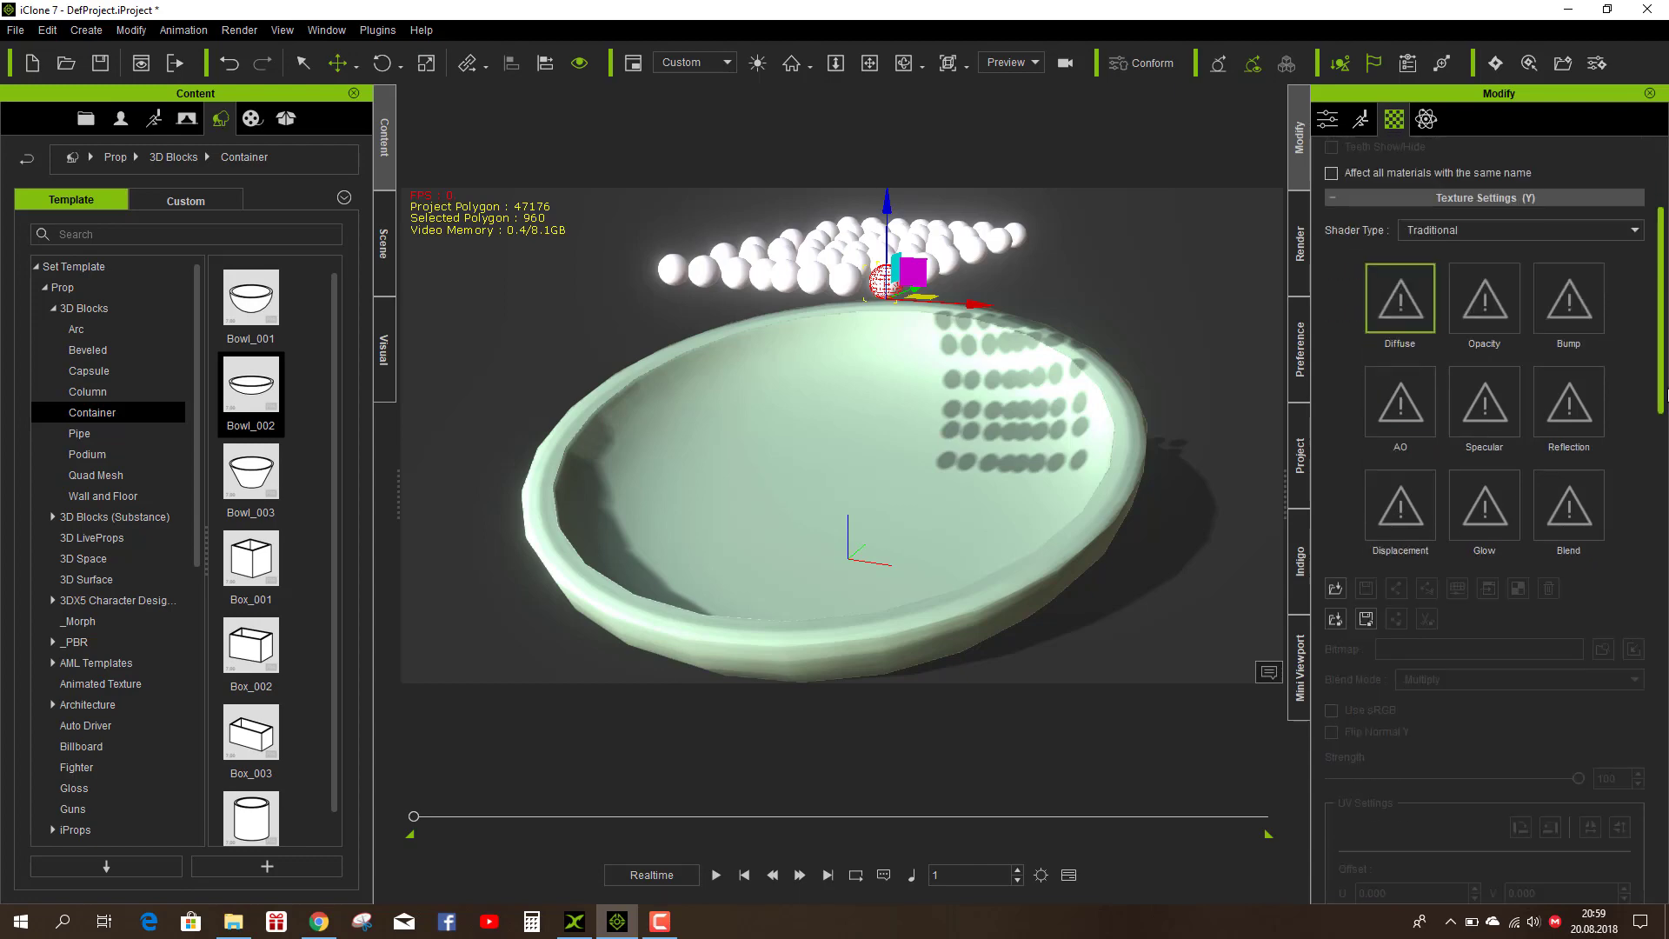
click(1420, 553)
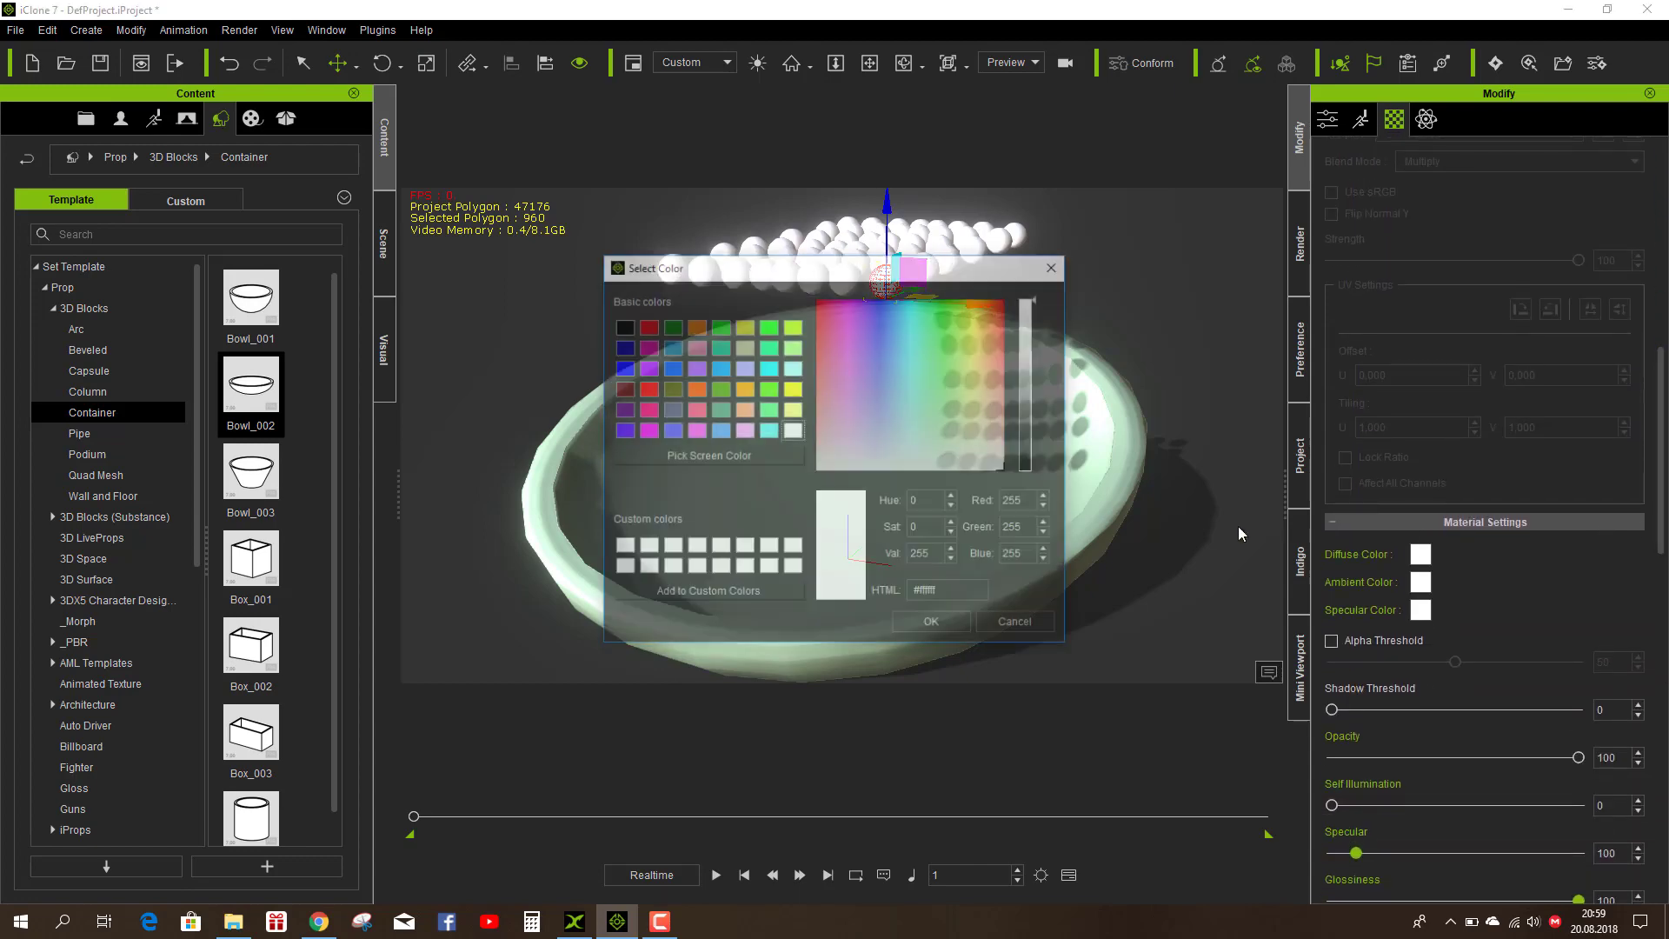
click(648, 329)
click(932, 624)
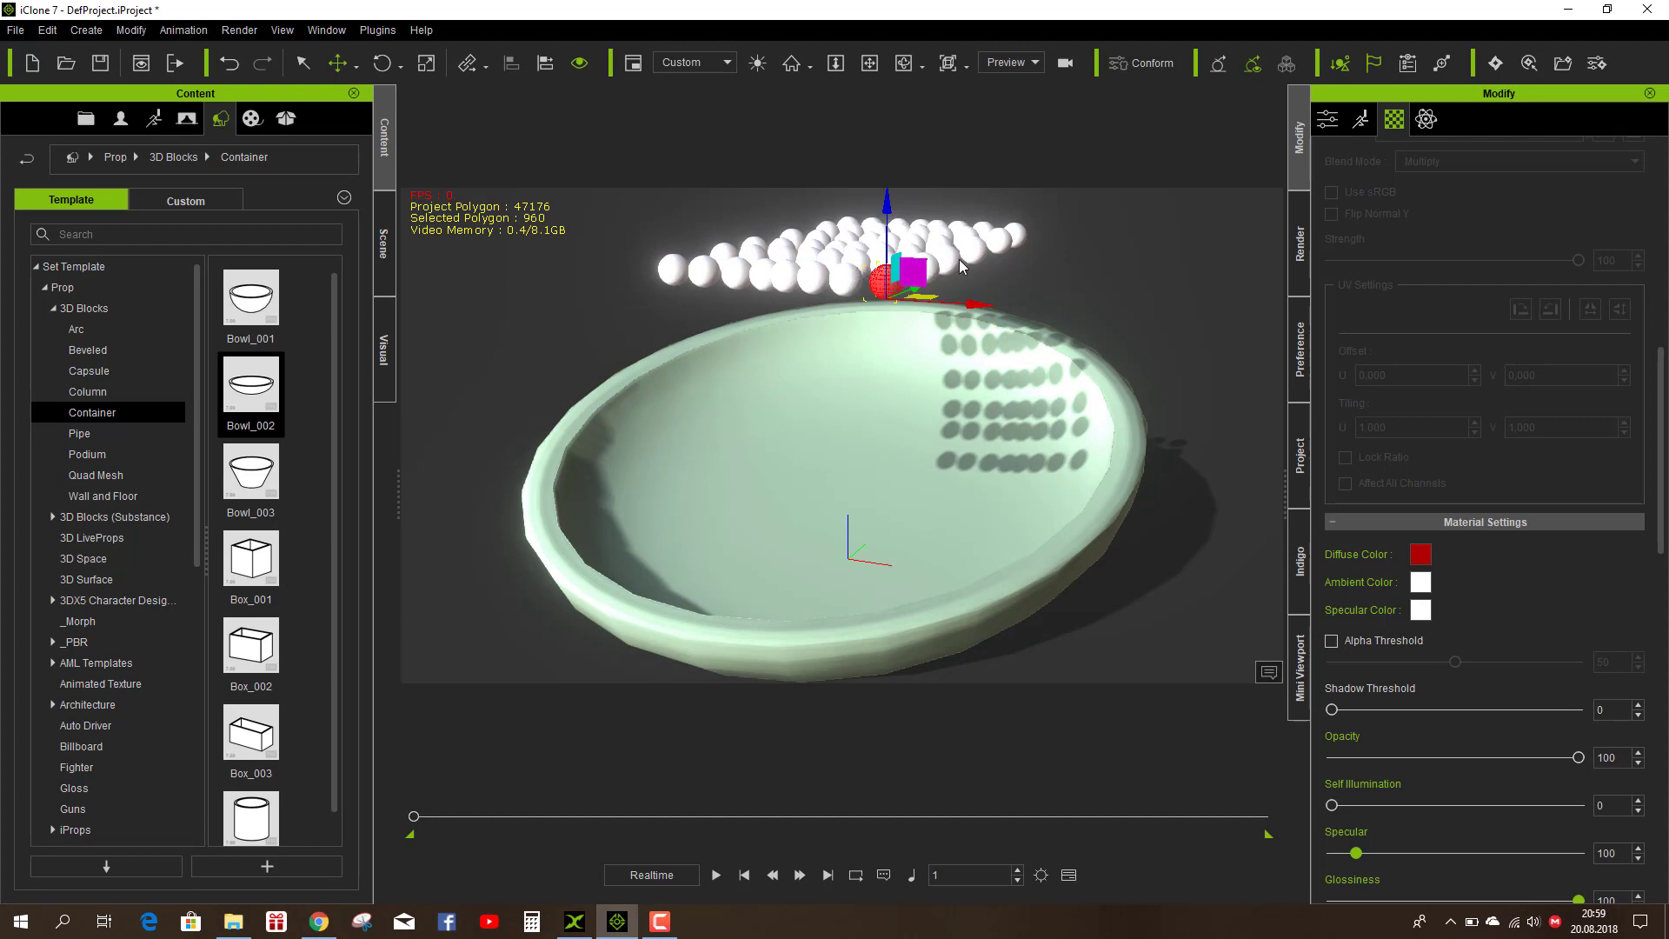
Step: Set another sphere's Diffuse colour to pure green
click(977, 252)
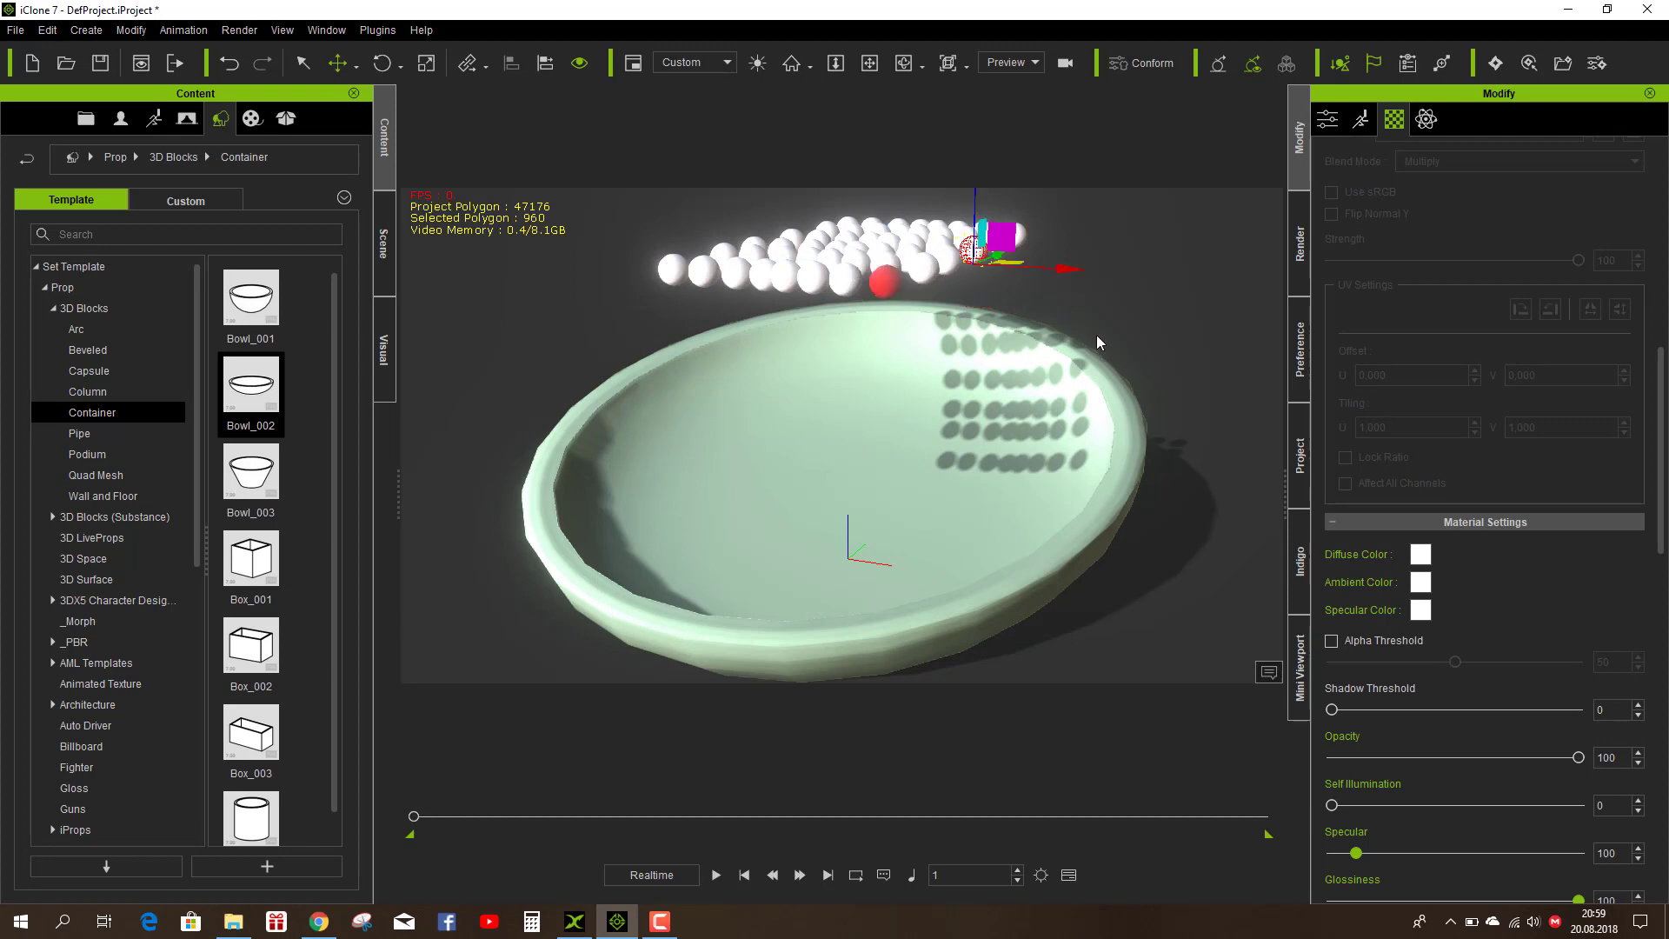
click(1420, 553)
click(768, 326)
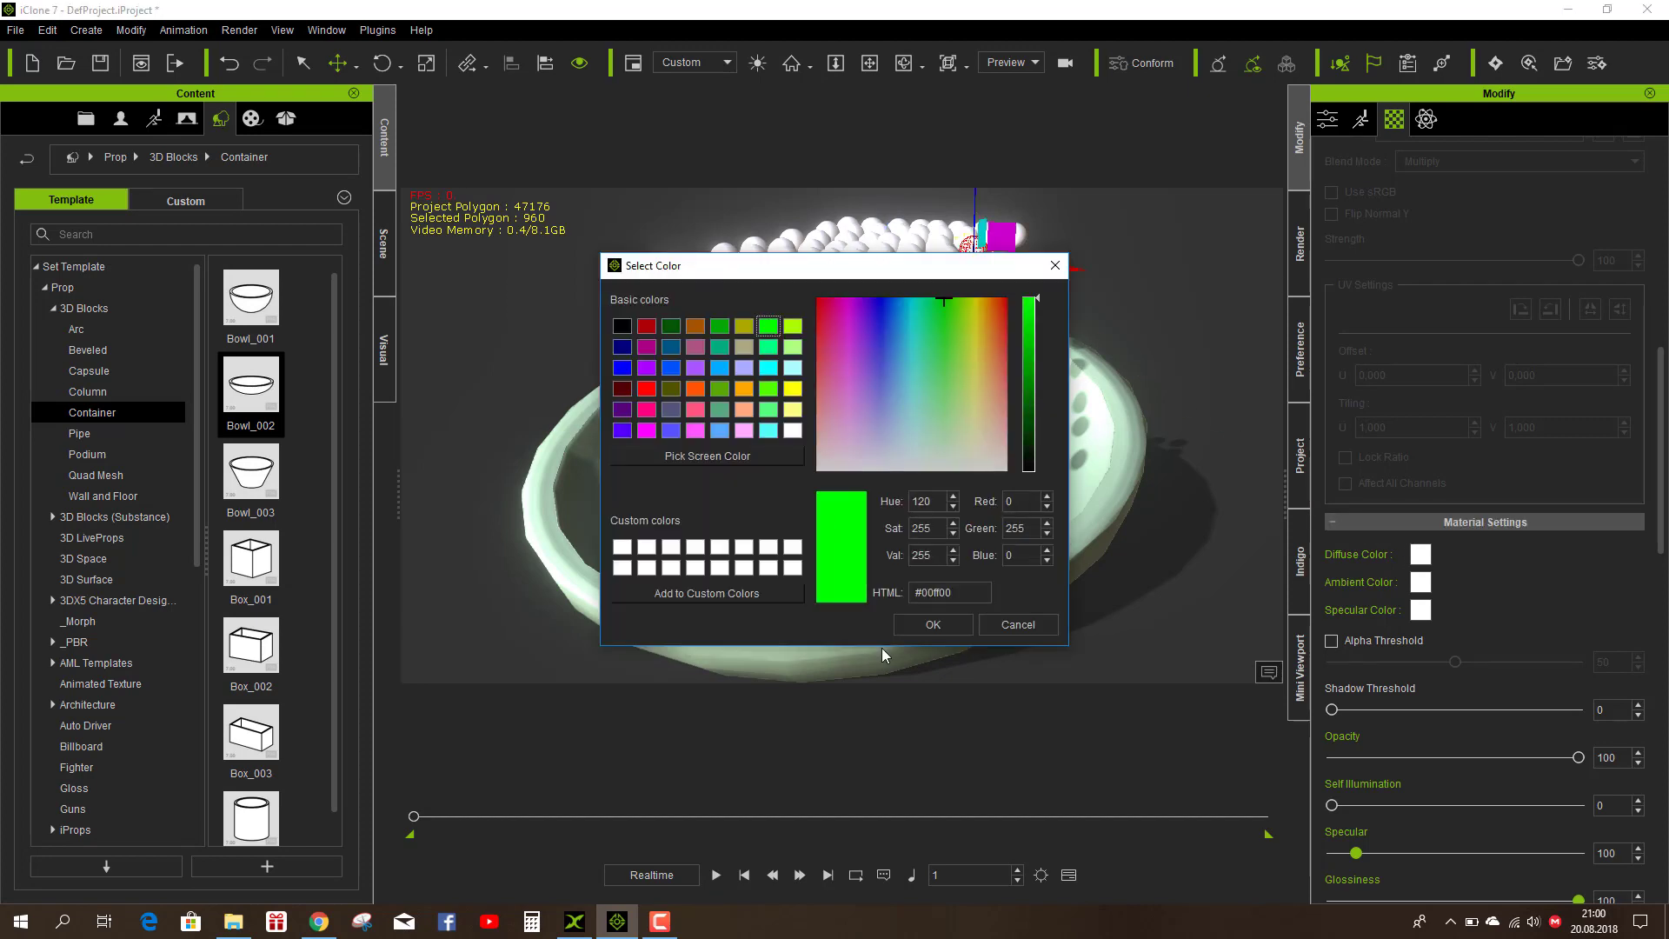
click(927, 626)
Step: Make a third sphere violet and play the simulation
click(781, 279)
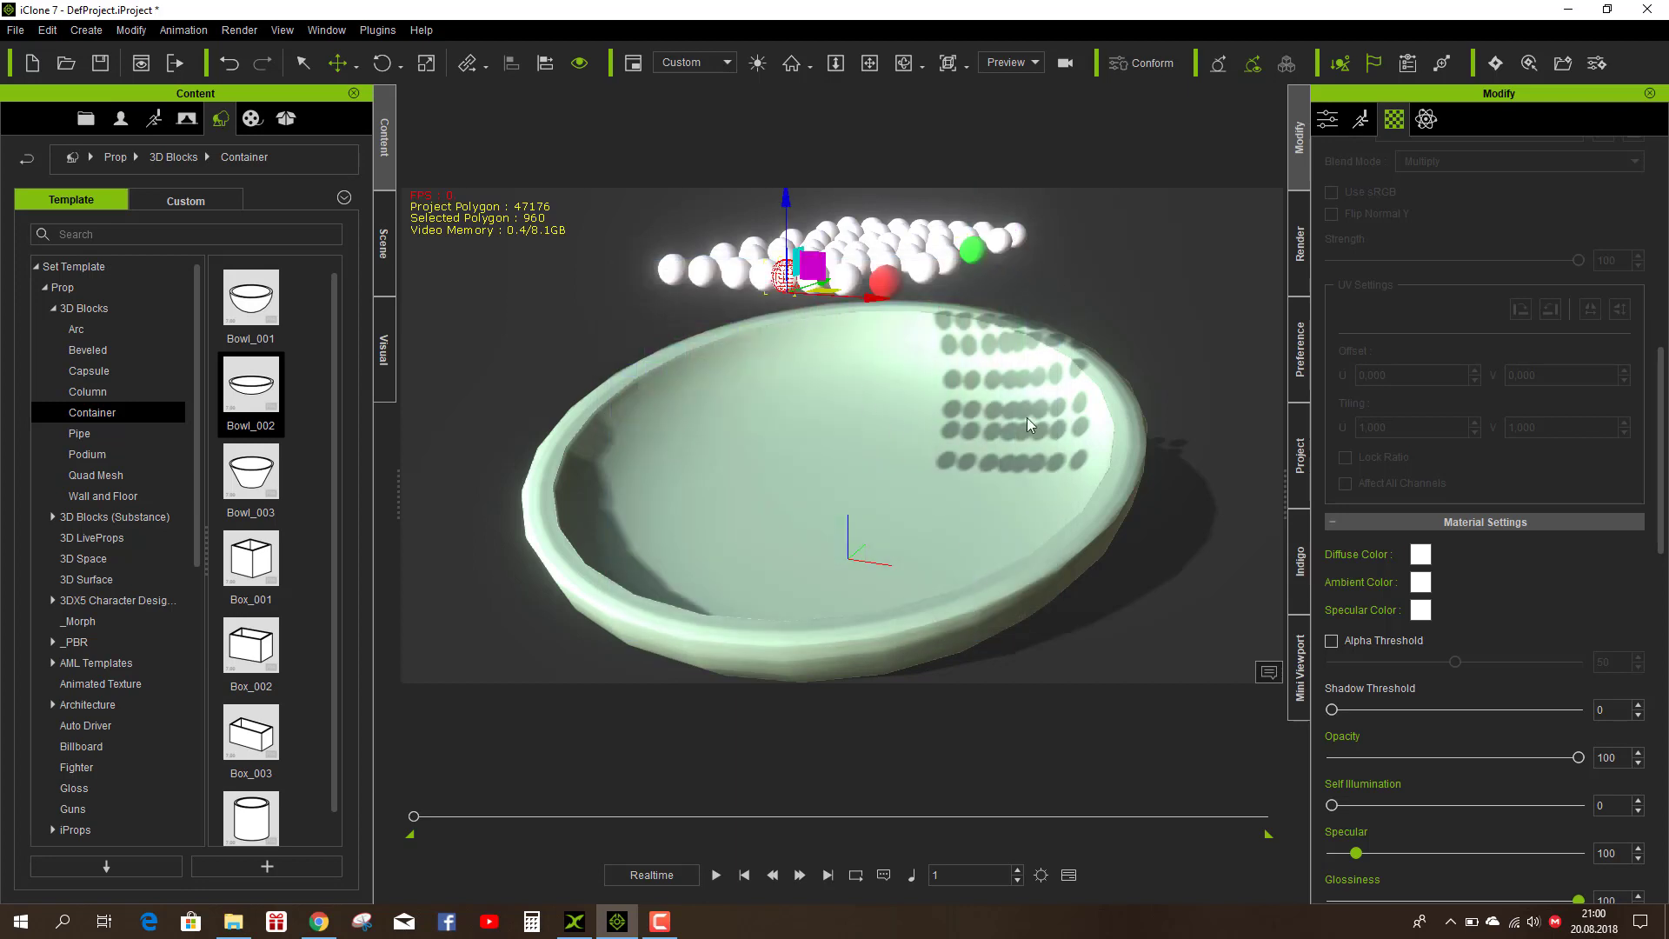
click(1420, 557)
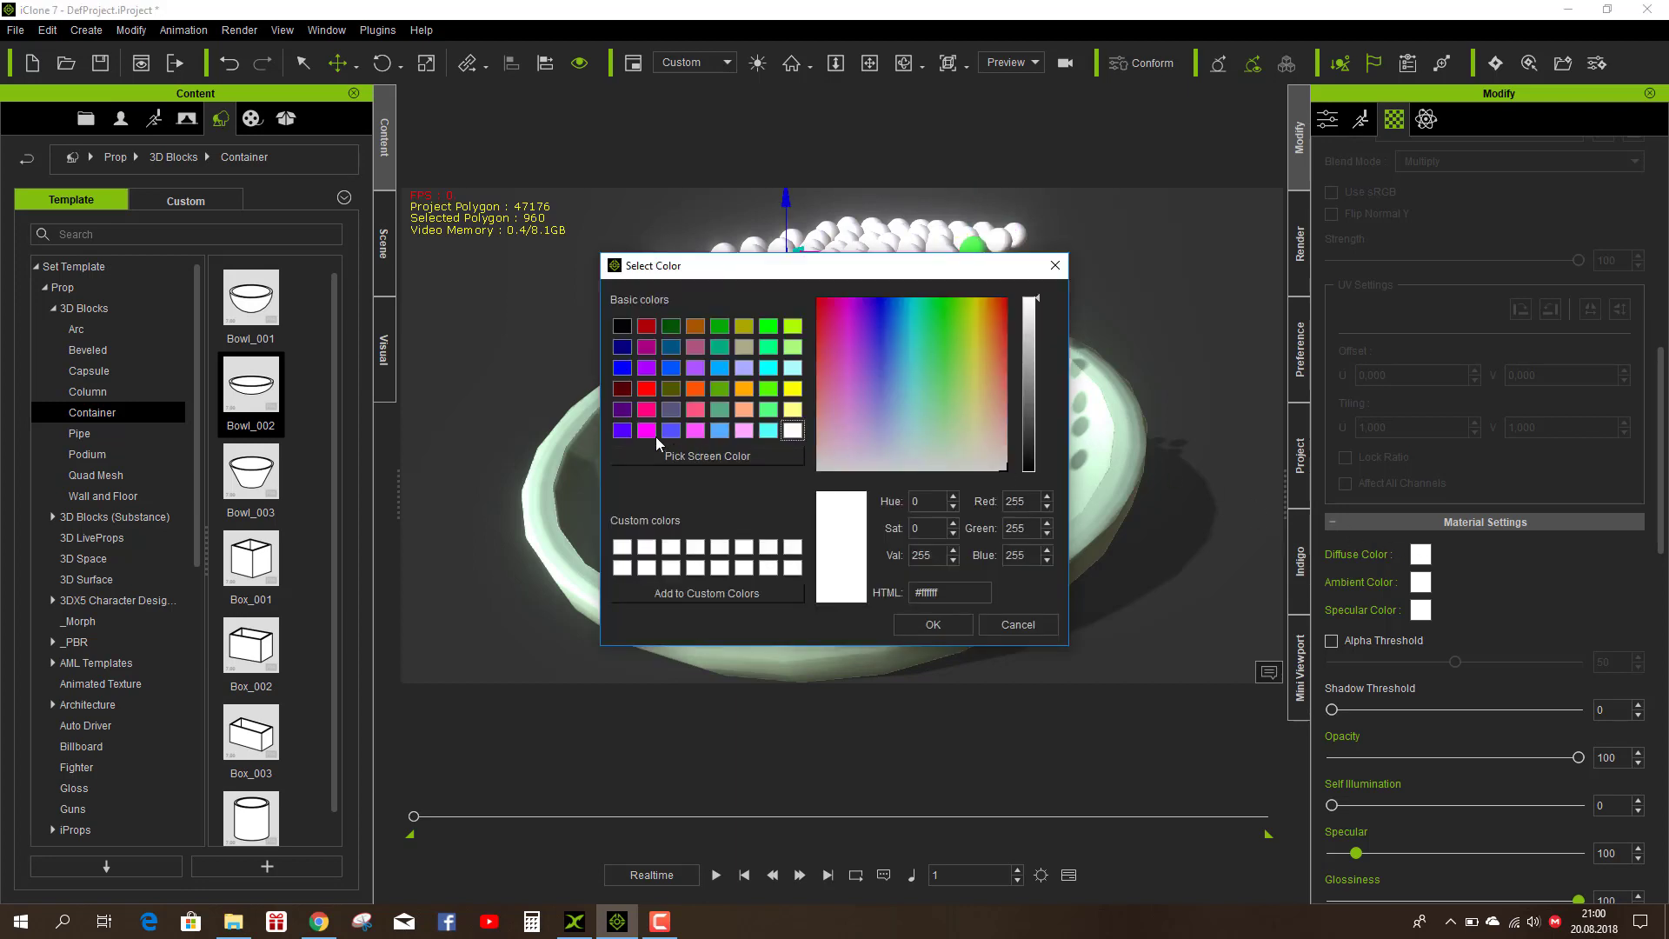
click(626, 431)
click(923, 625)
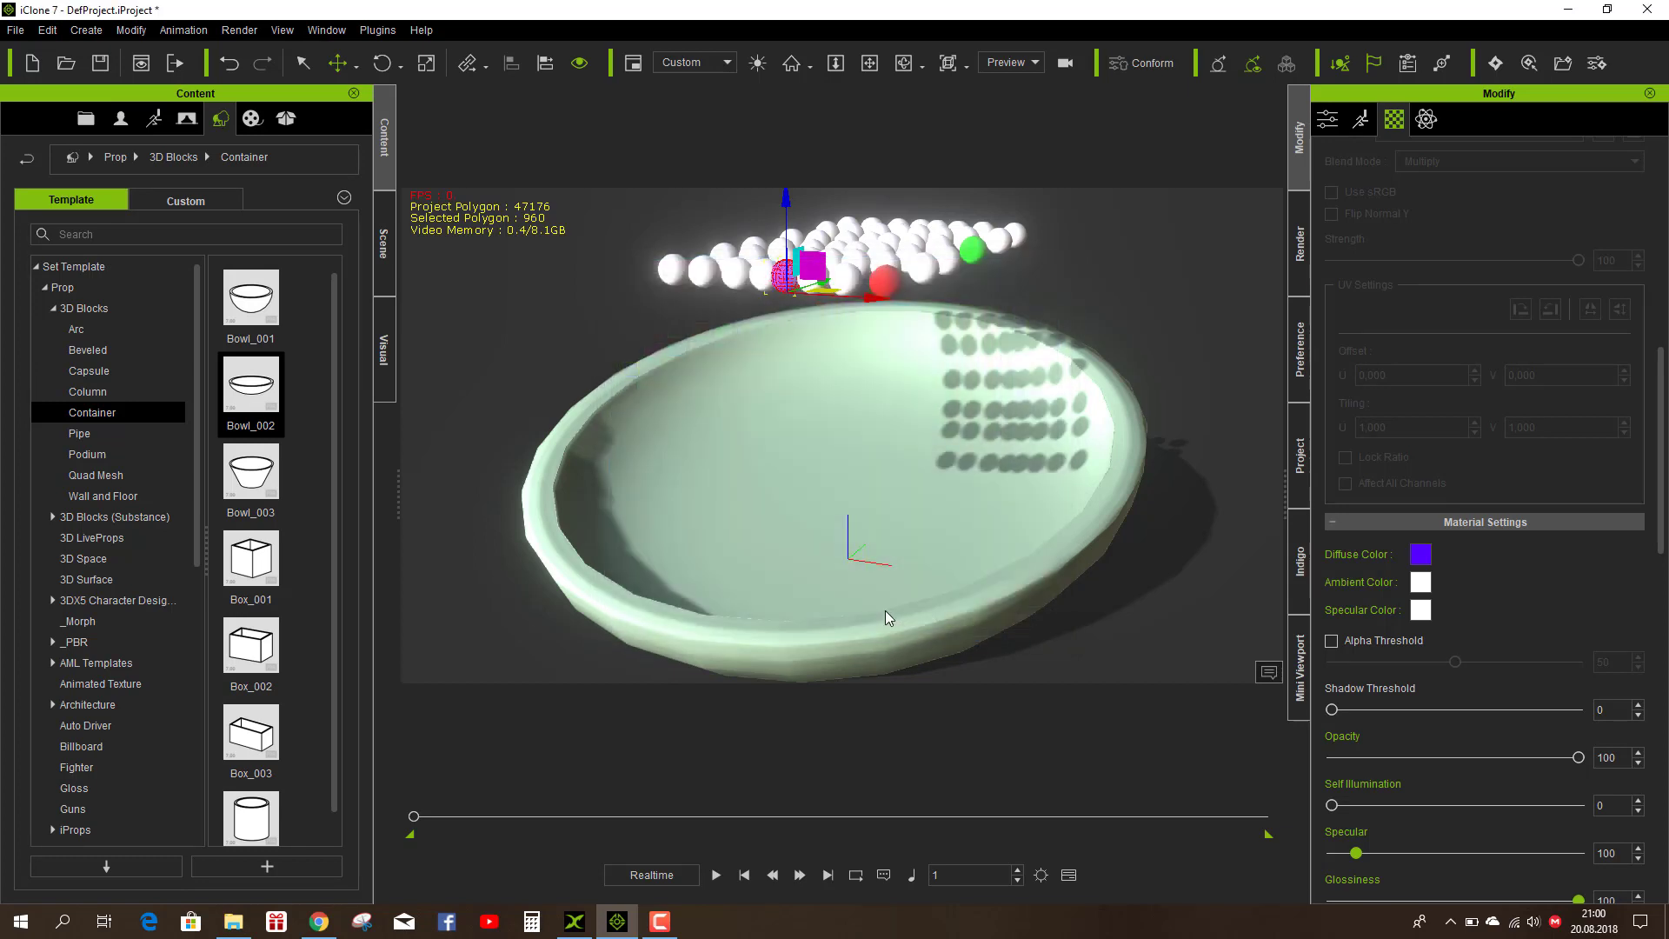
click(725, 873)
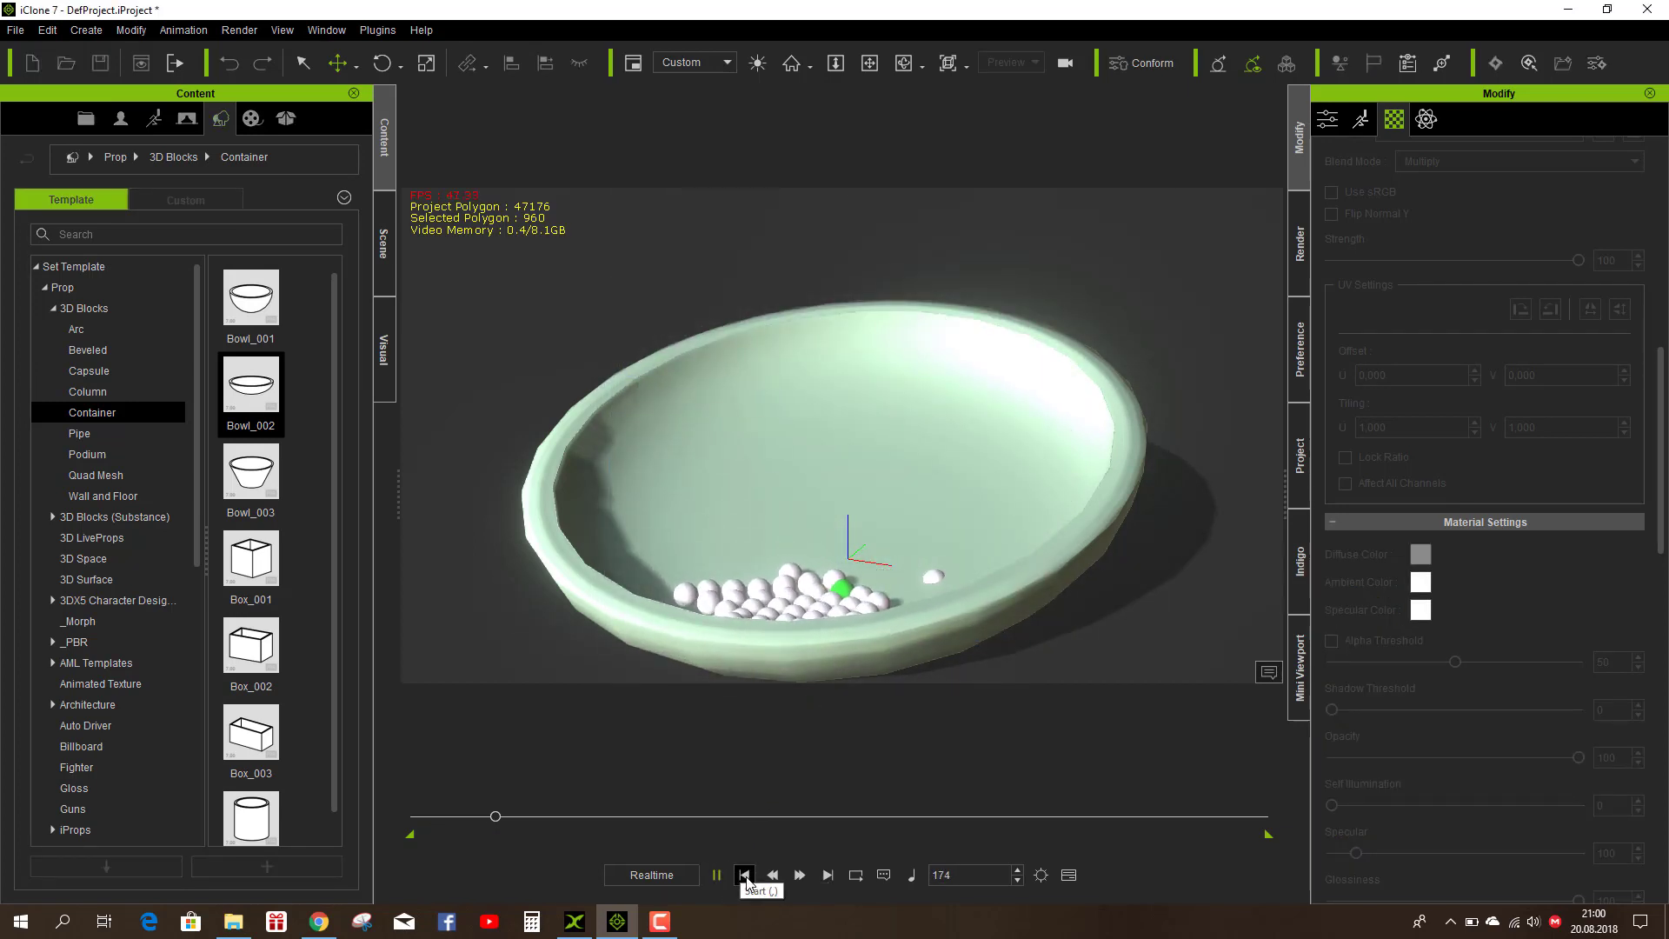
Step: Tilt the bowl toward the camera and test-run the simulation
click(744, 874)
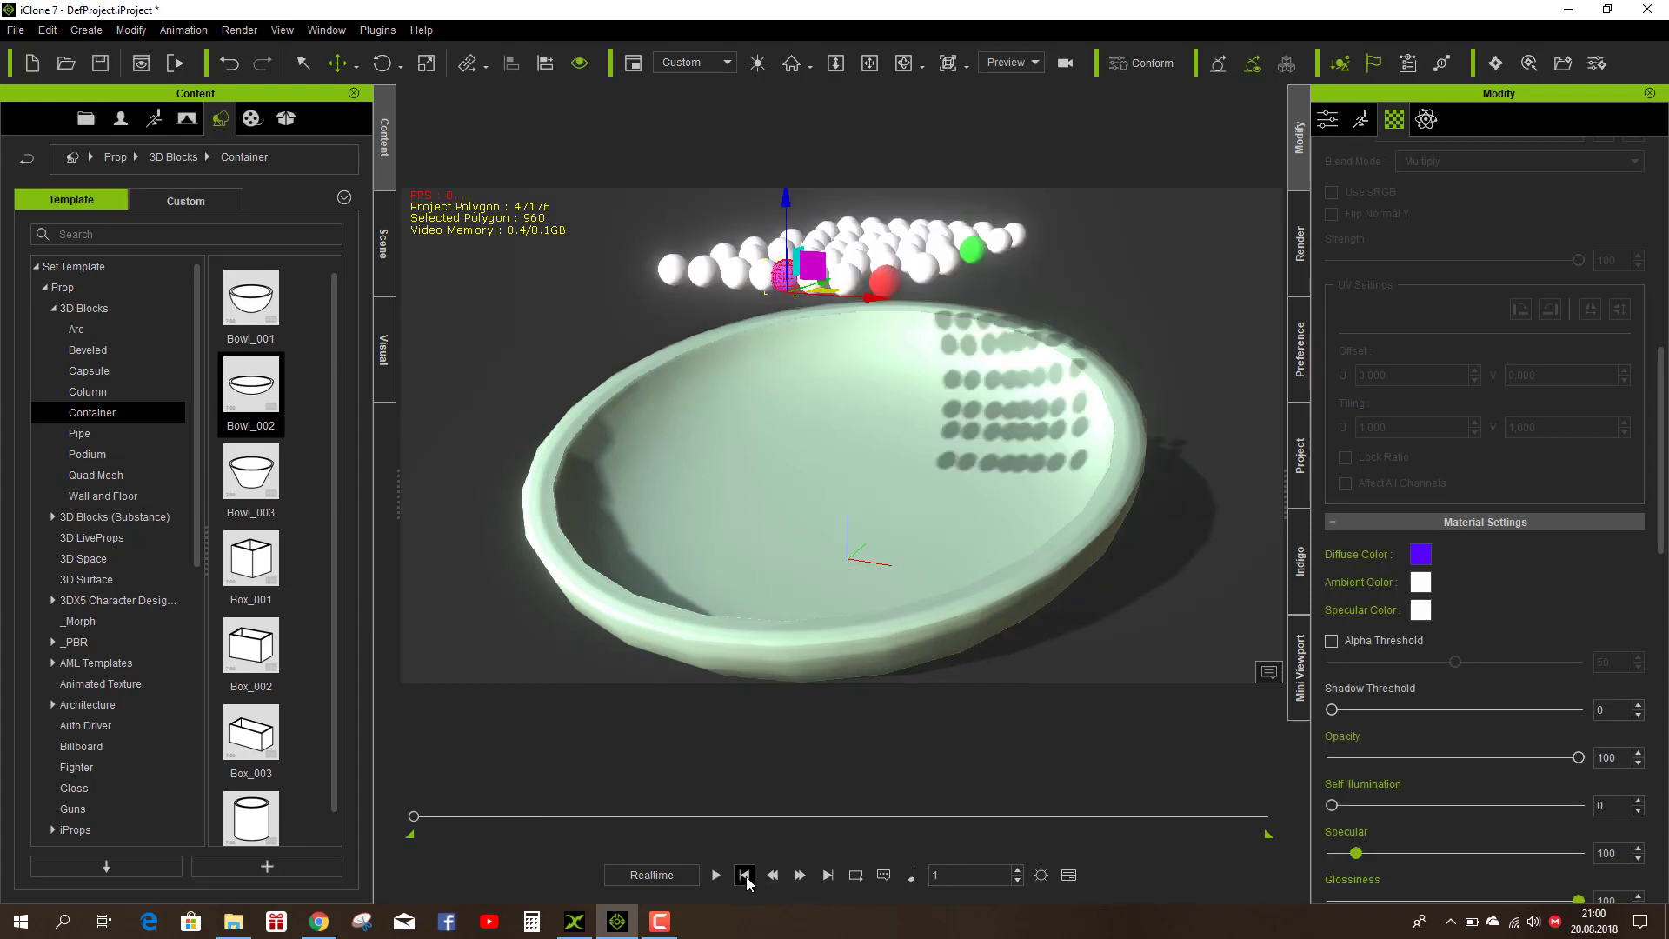
click(759, 648)
key(e)
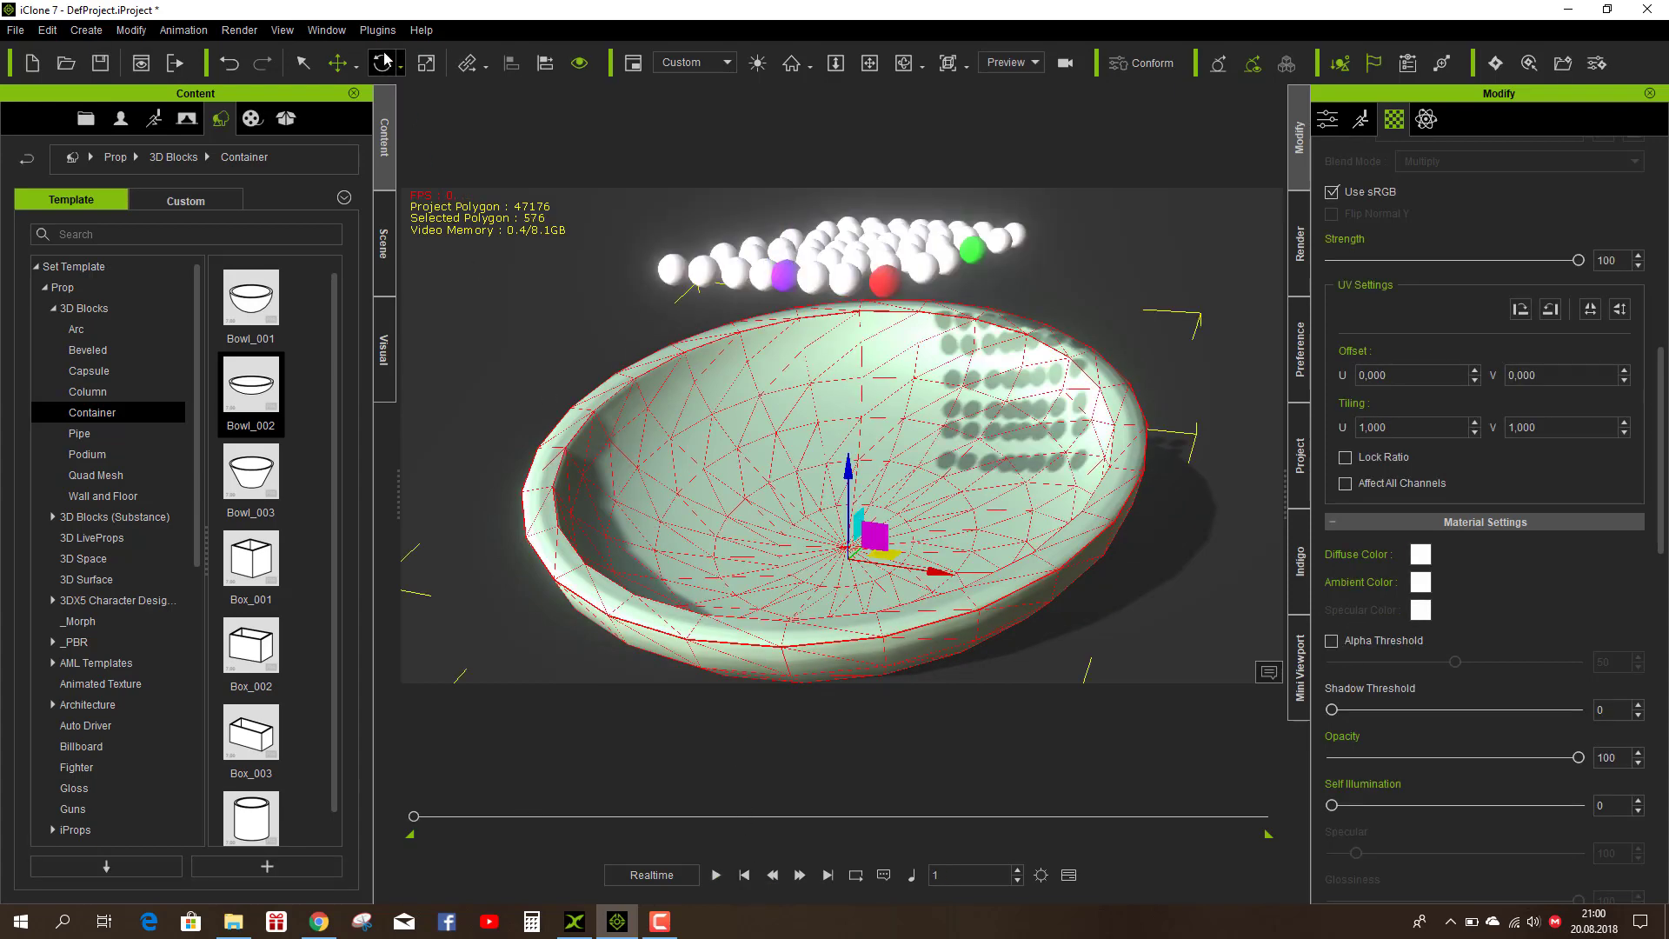
drag(827, 524, 812, 559)
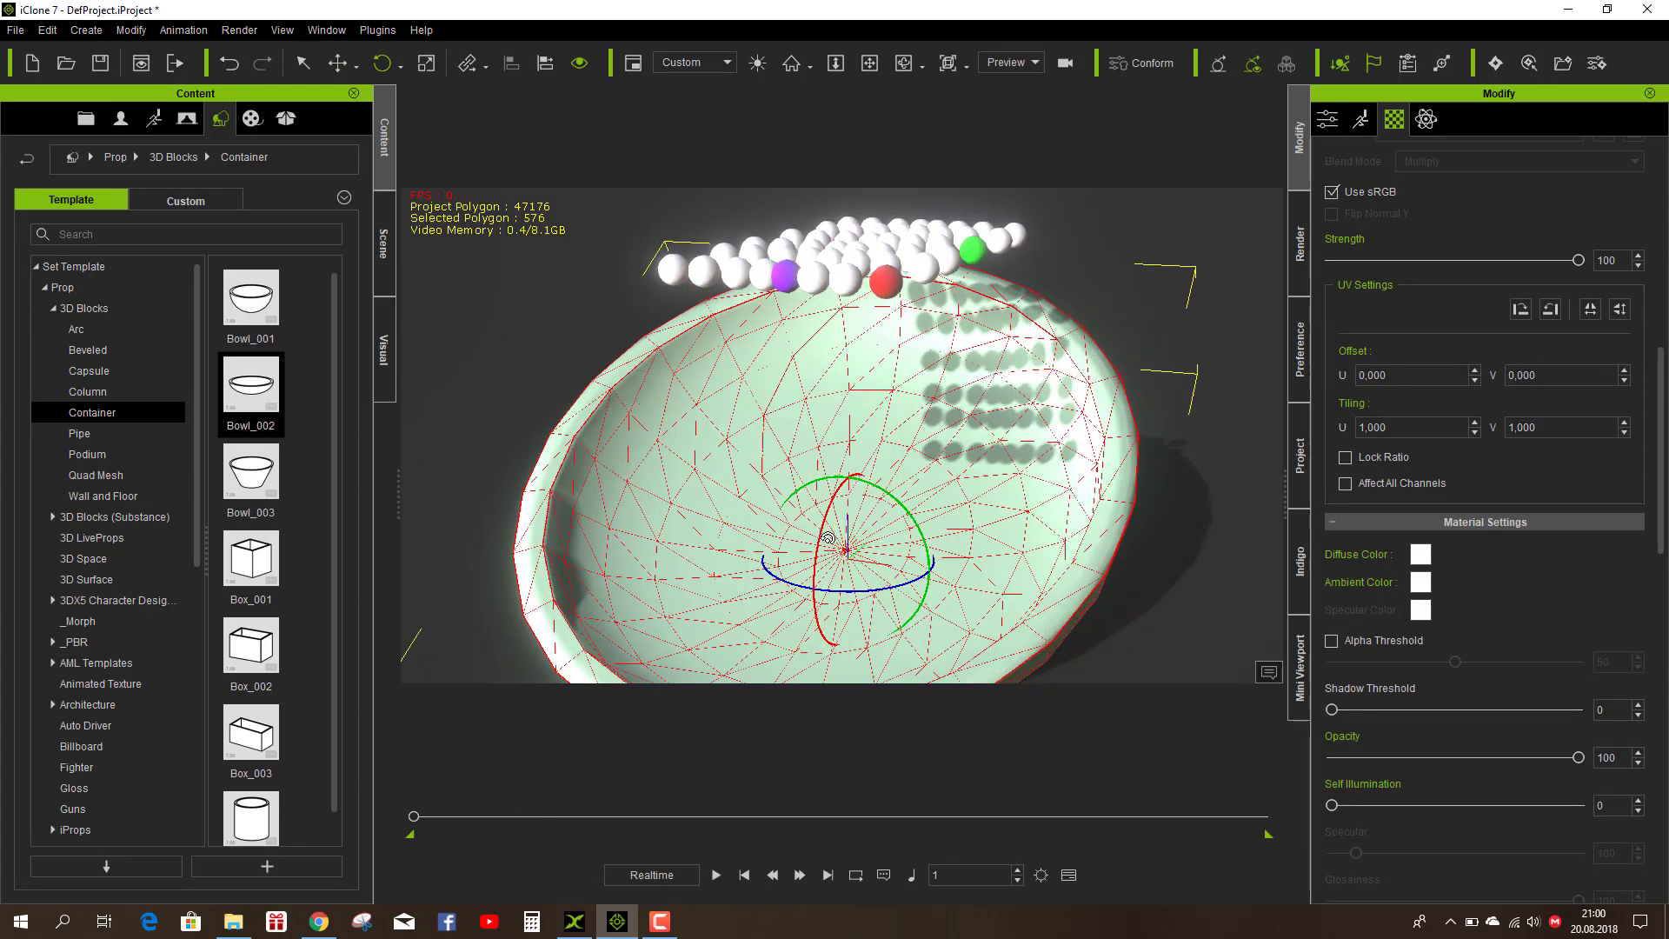
scroll(954, 426, down, 5)
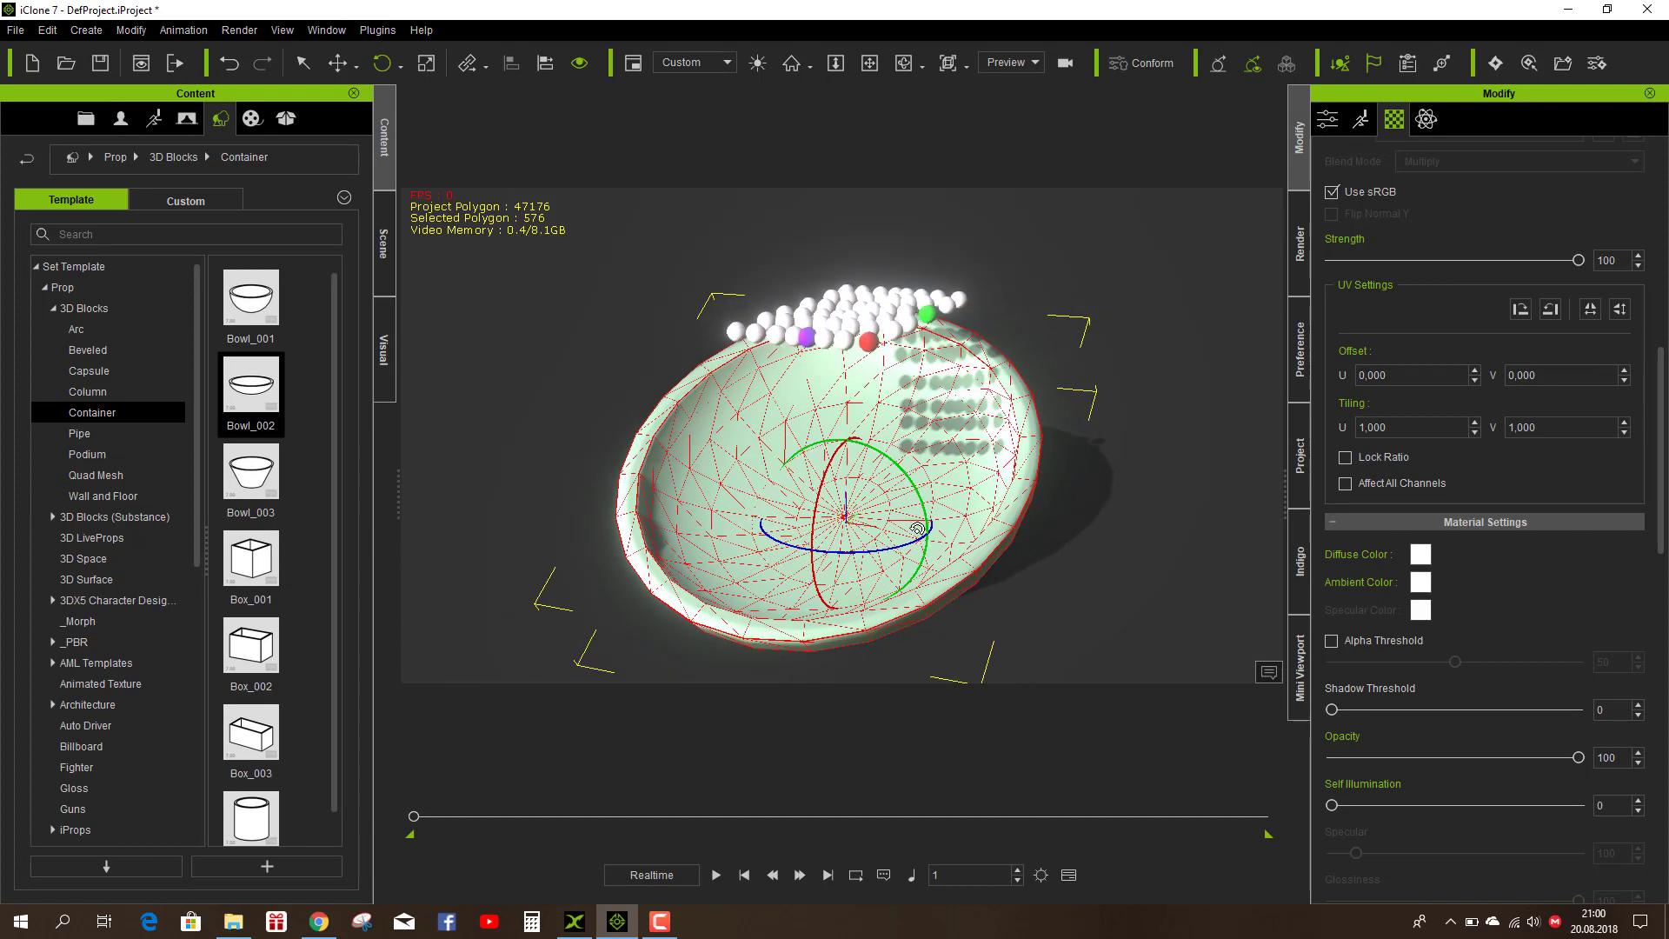
click(717, 875)
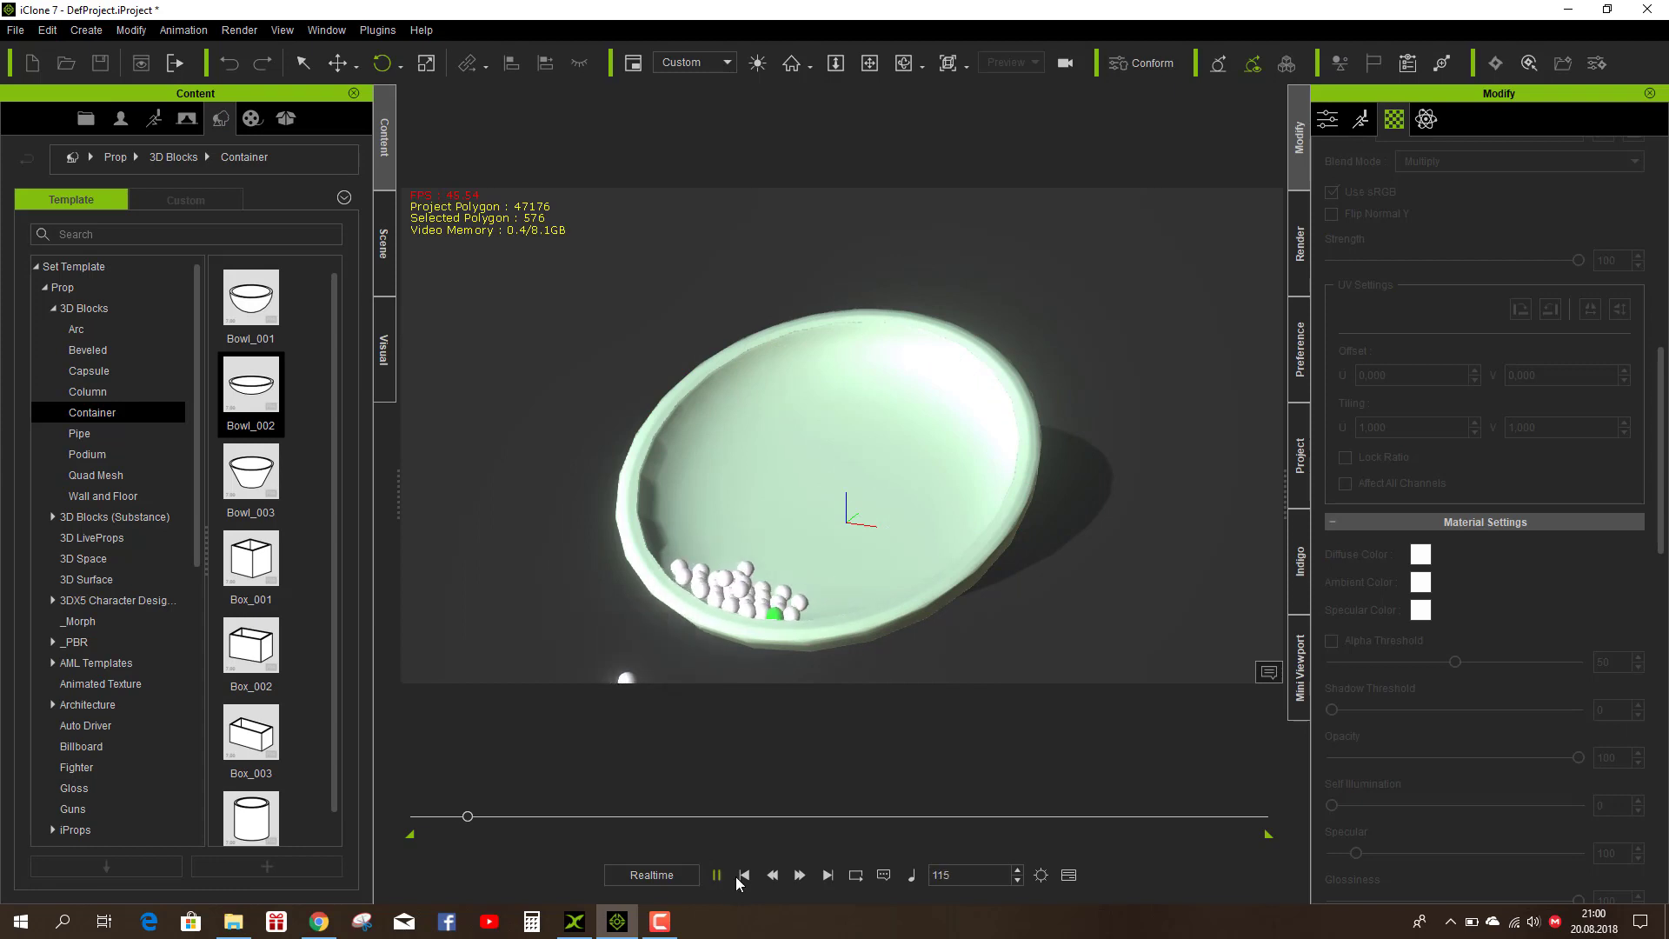
click(745, 875)
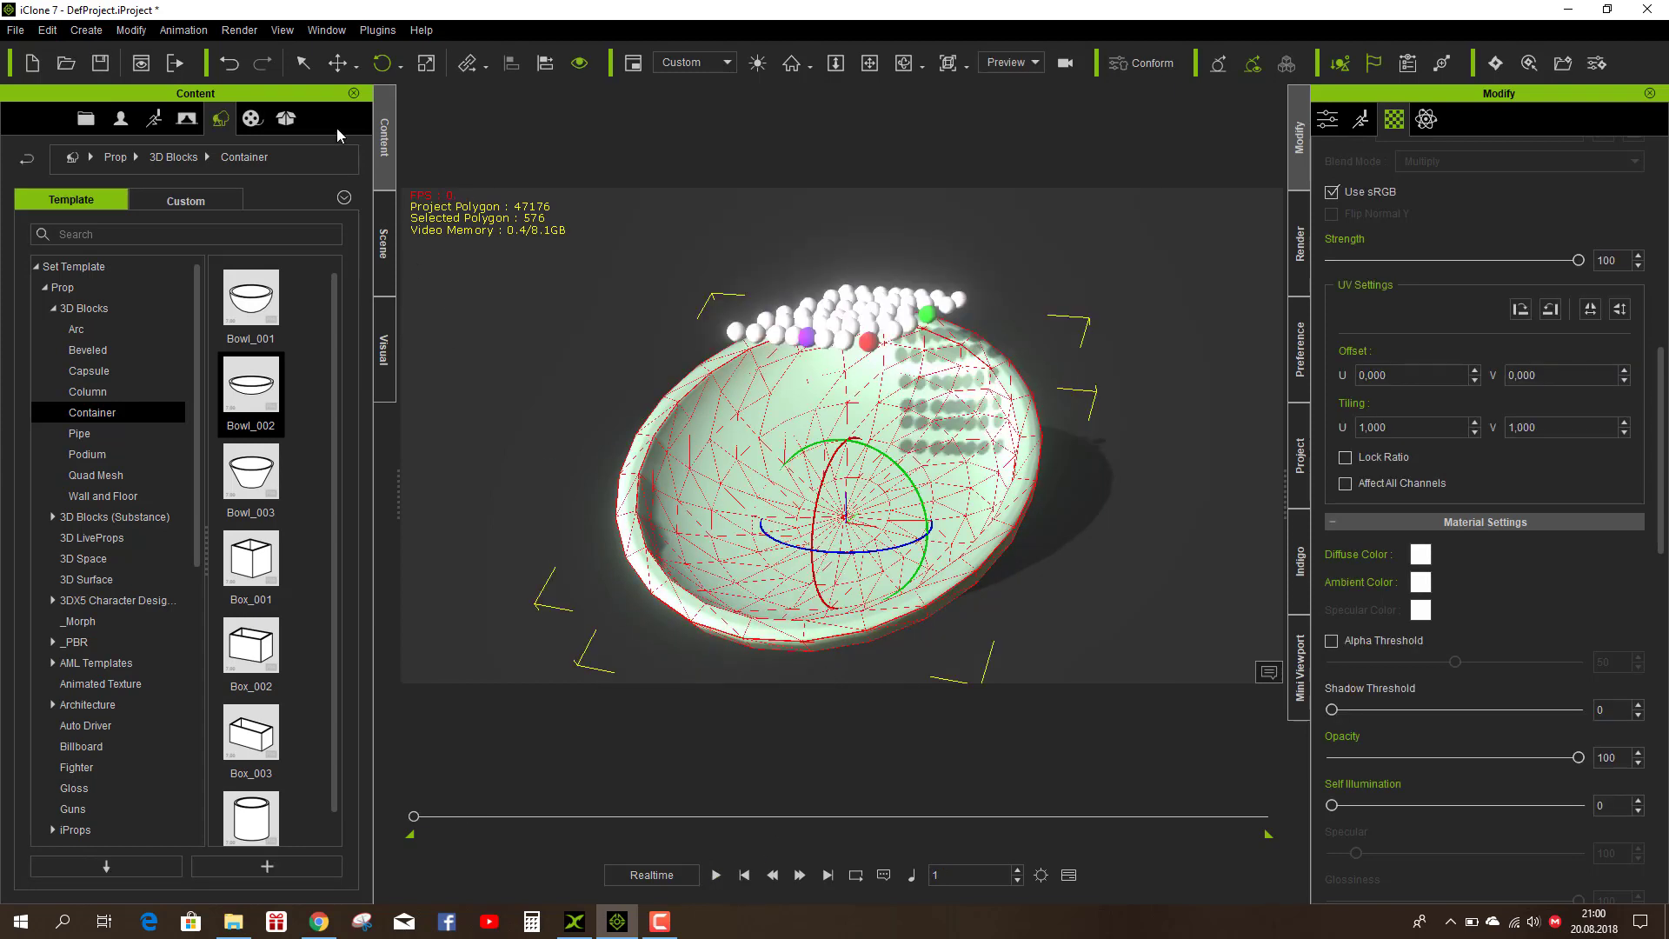
Step: Shift the bowl slightly down-left, test again, and orbit the view lower
click(336, 63)
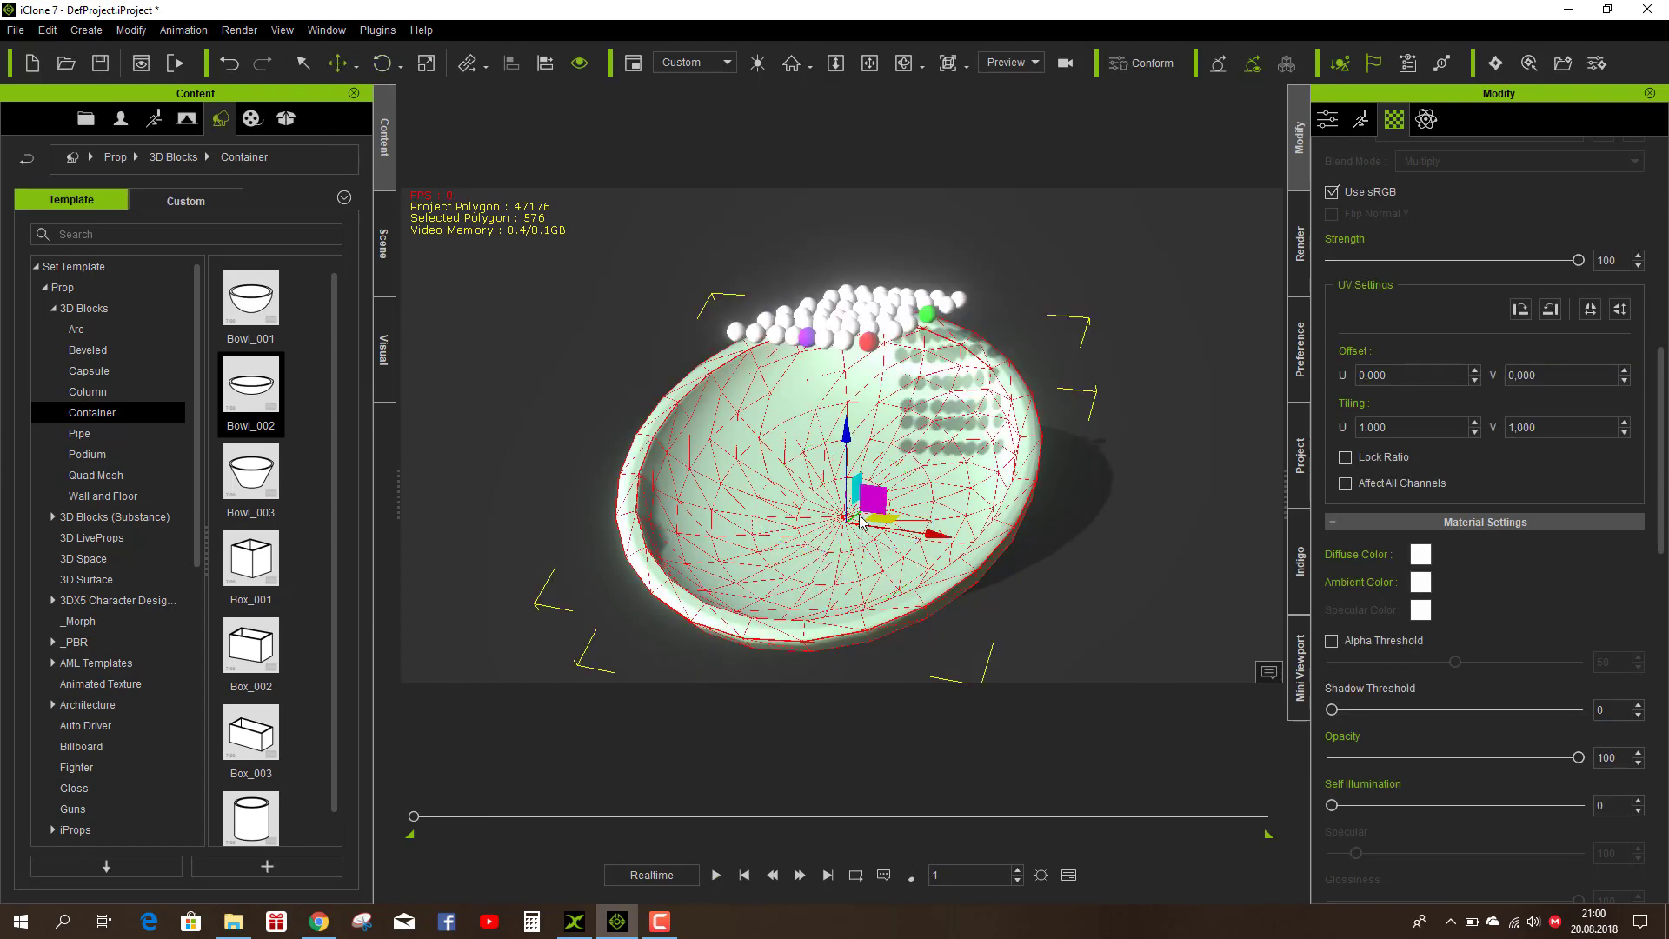
drag(856, 516, 836, 540)
click(716, 875)
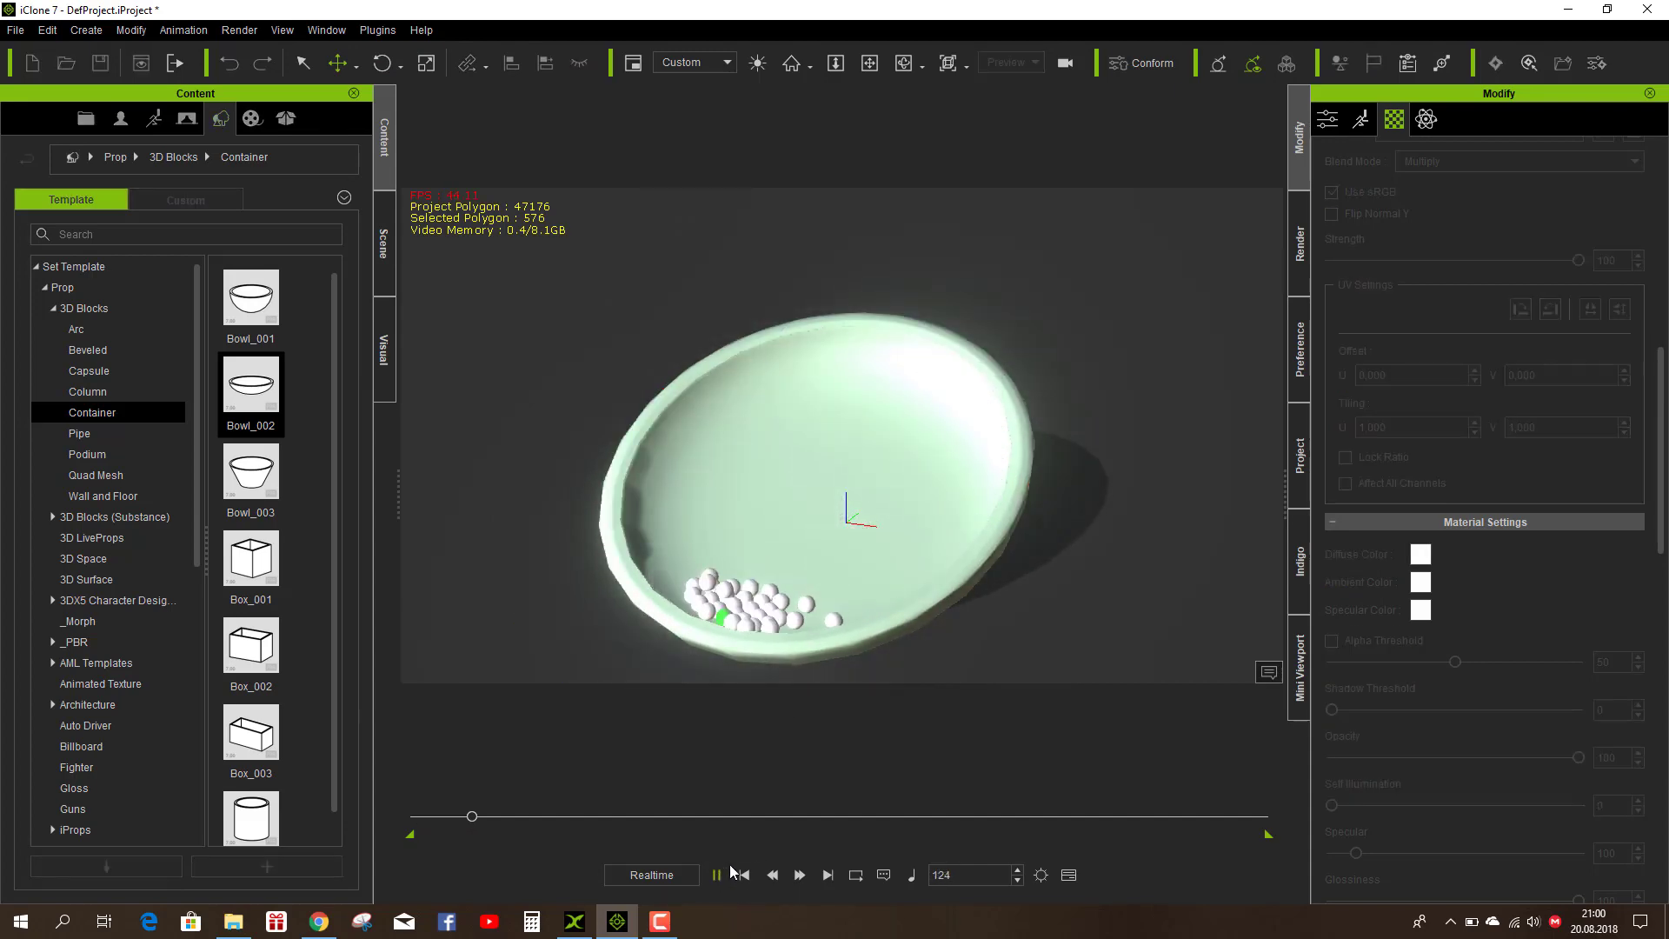
click(744, 875)
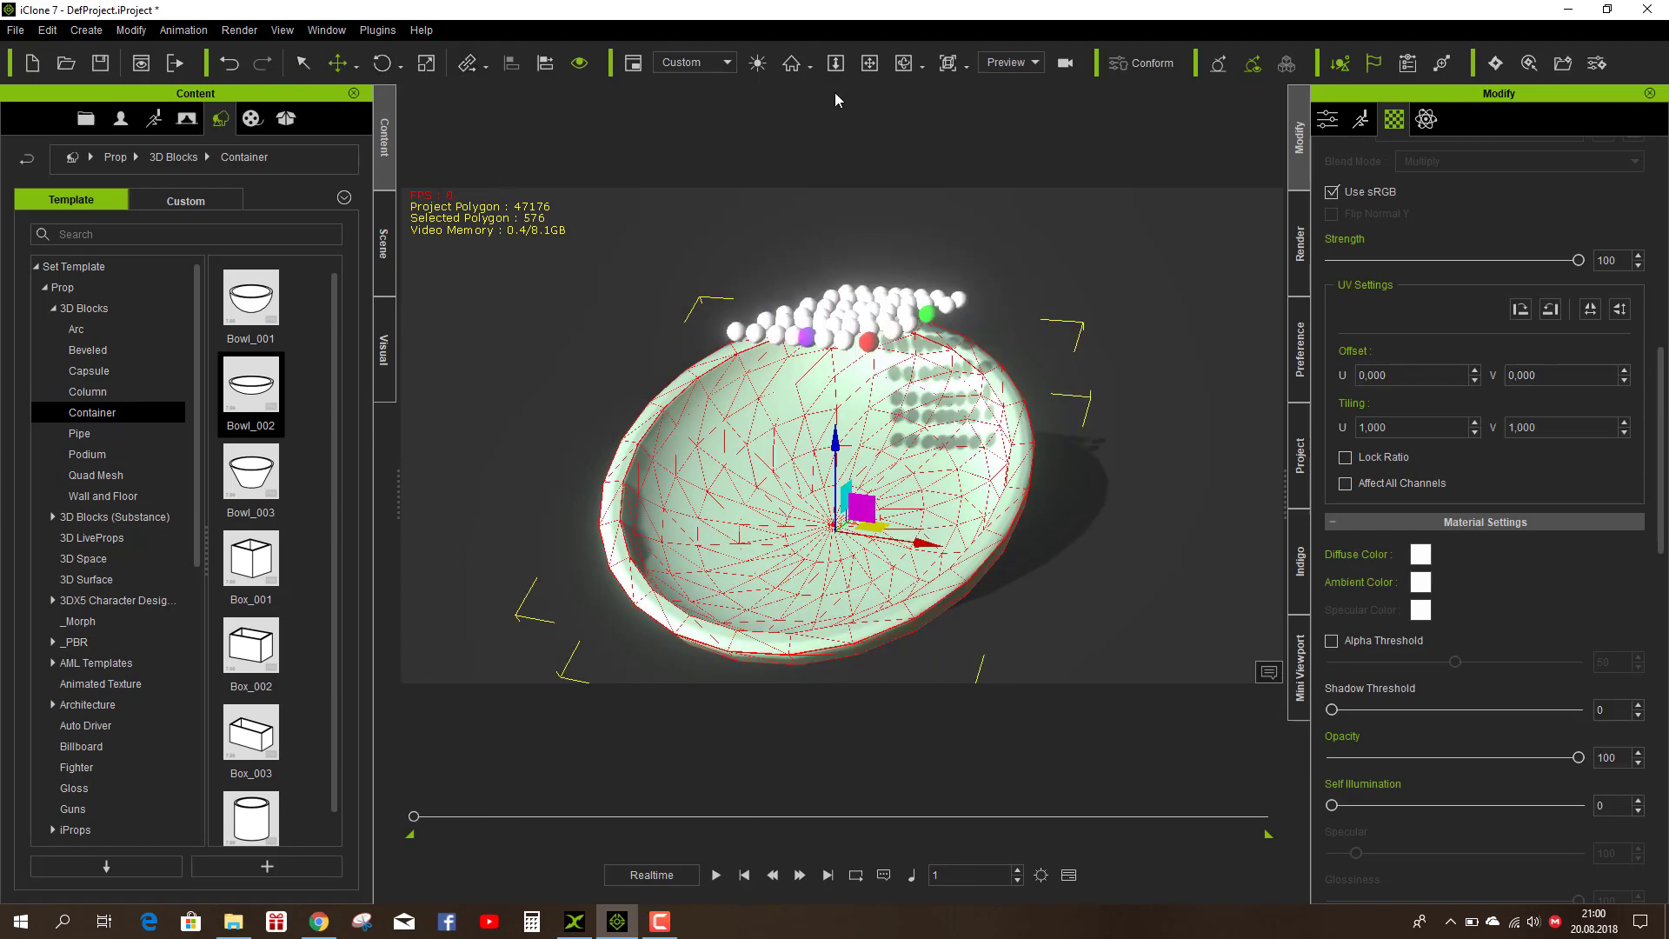
click(900, 68)
drag(746, 209, 752, 104)
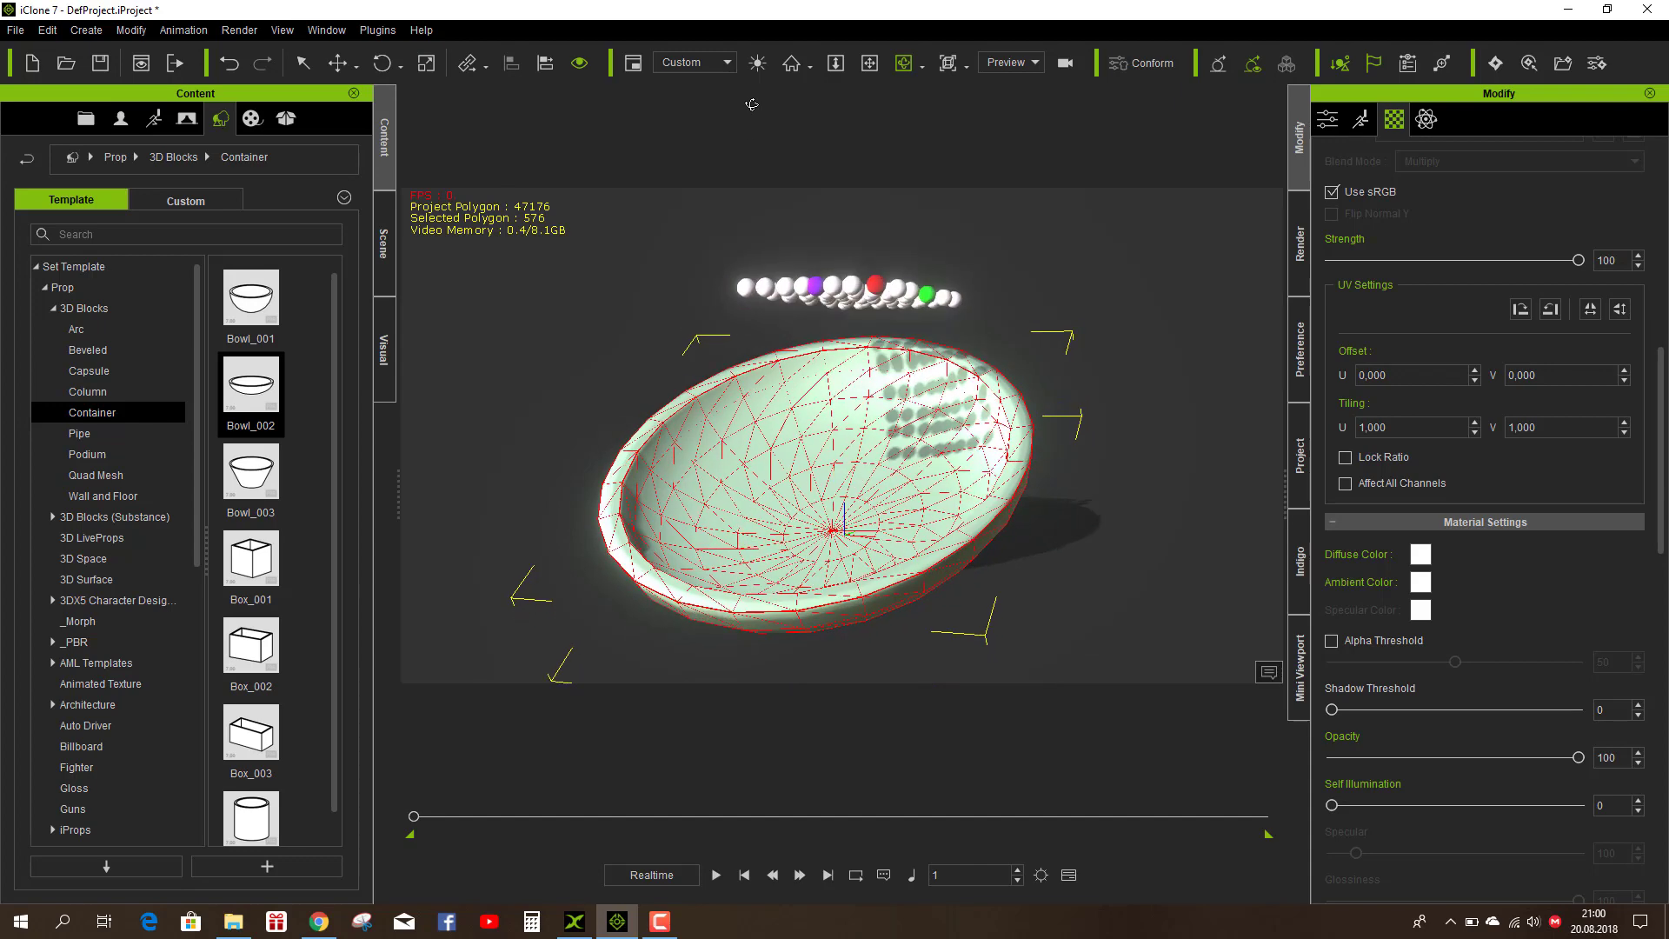
Step: Marquee-select the balls and Shift-drag a copy of the group to the left
click(302, 63)
drag(663, 233, 1017, 328)
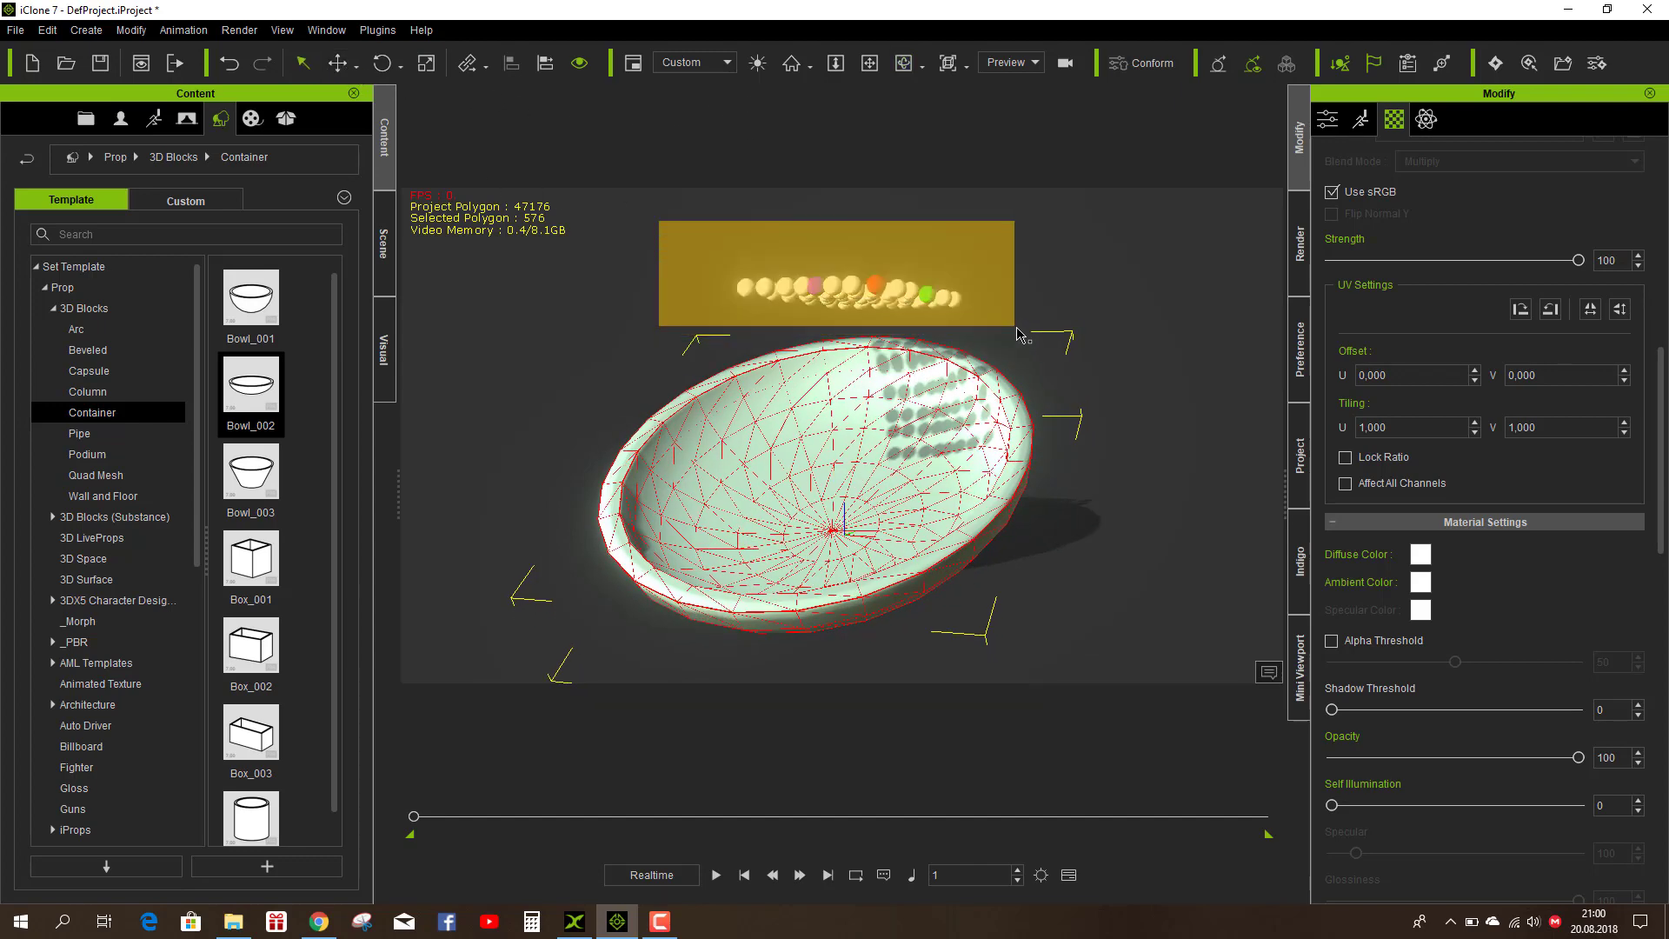
click(902, 65)
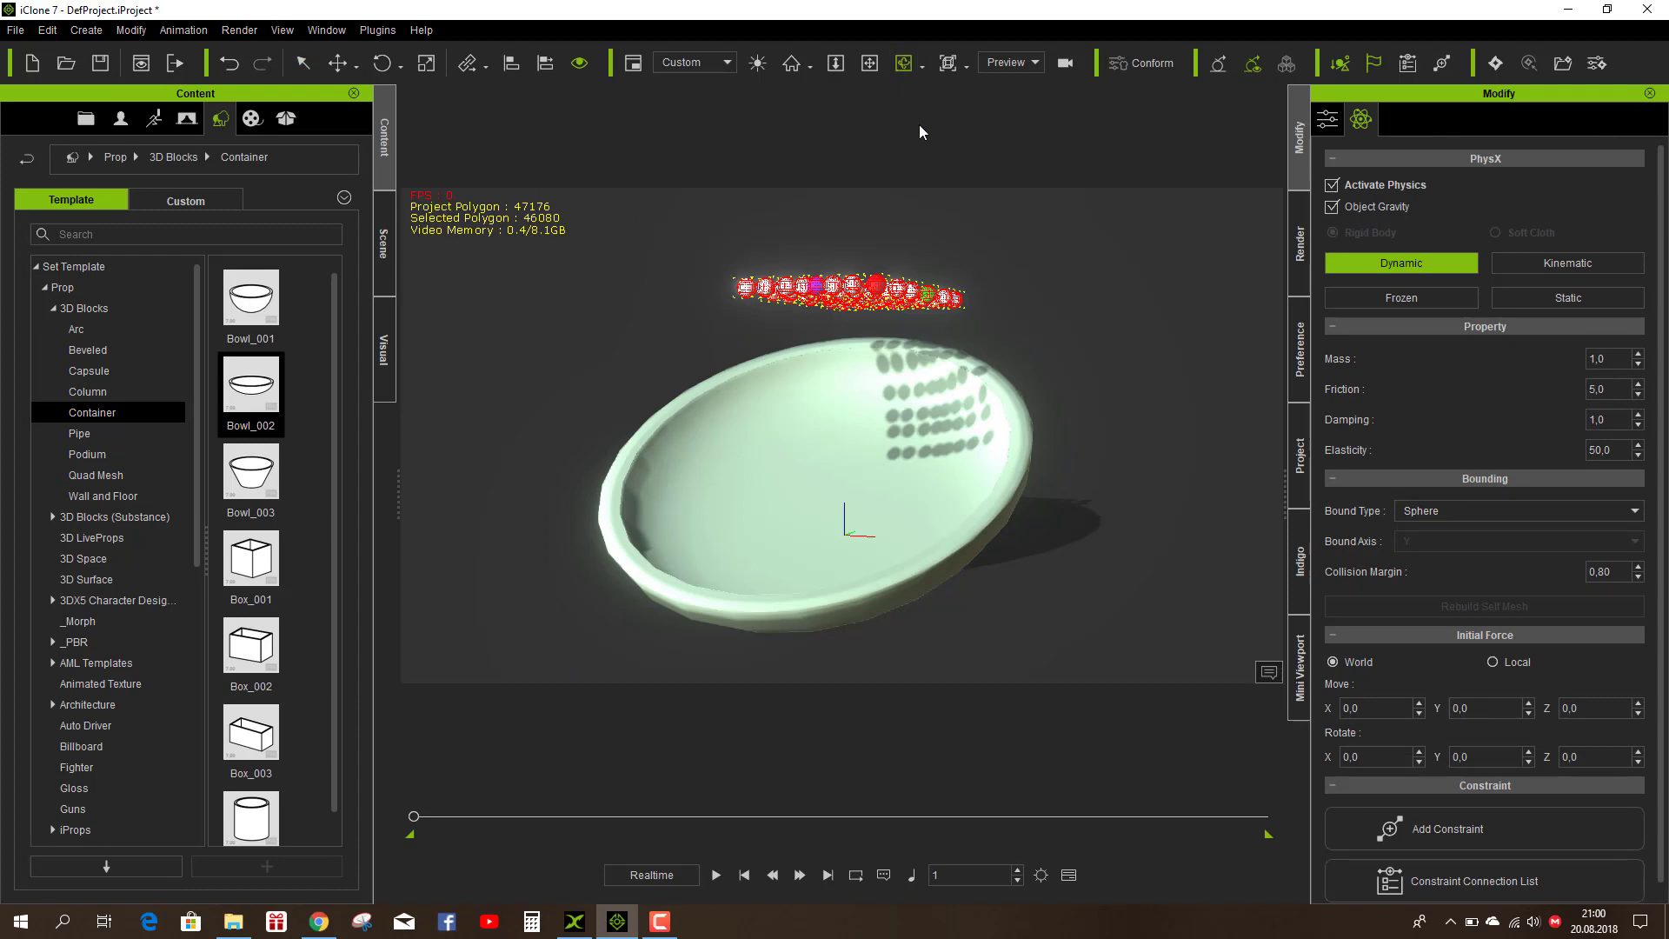
mouse_move(949, 212)
mouse_down()
mouse_move(1034, 287)
mouse_move(1119, 269)
mouse_up()
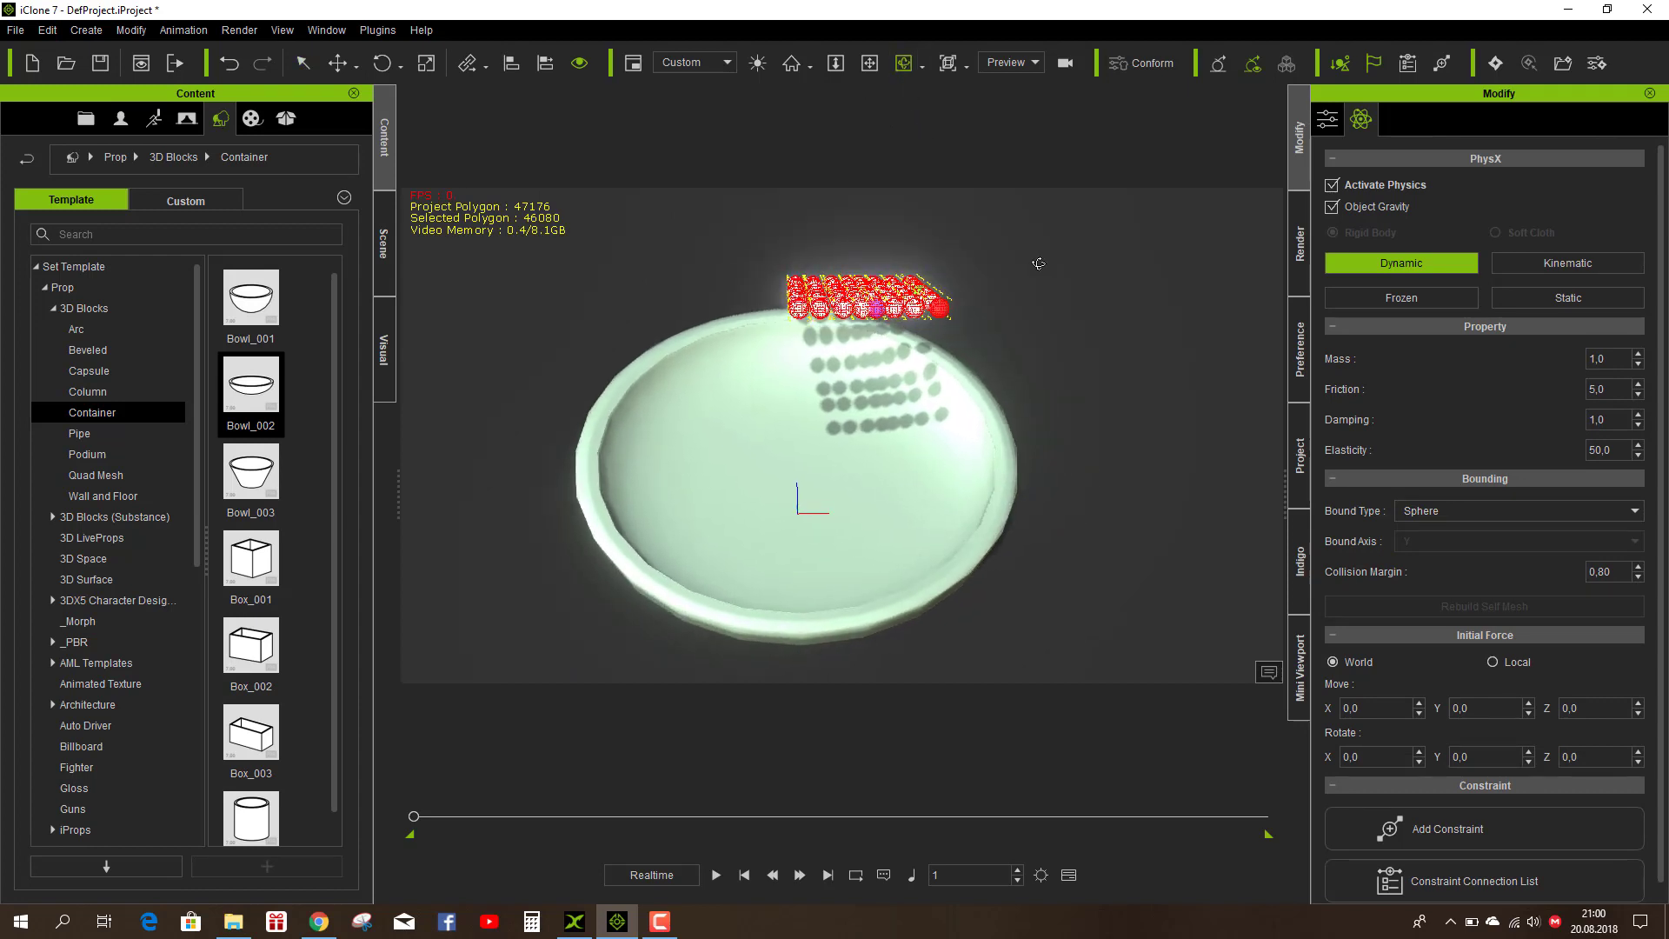
click(335, 70)
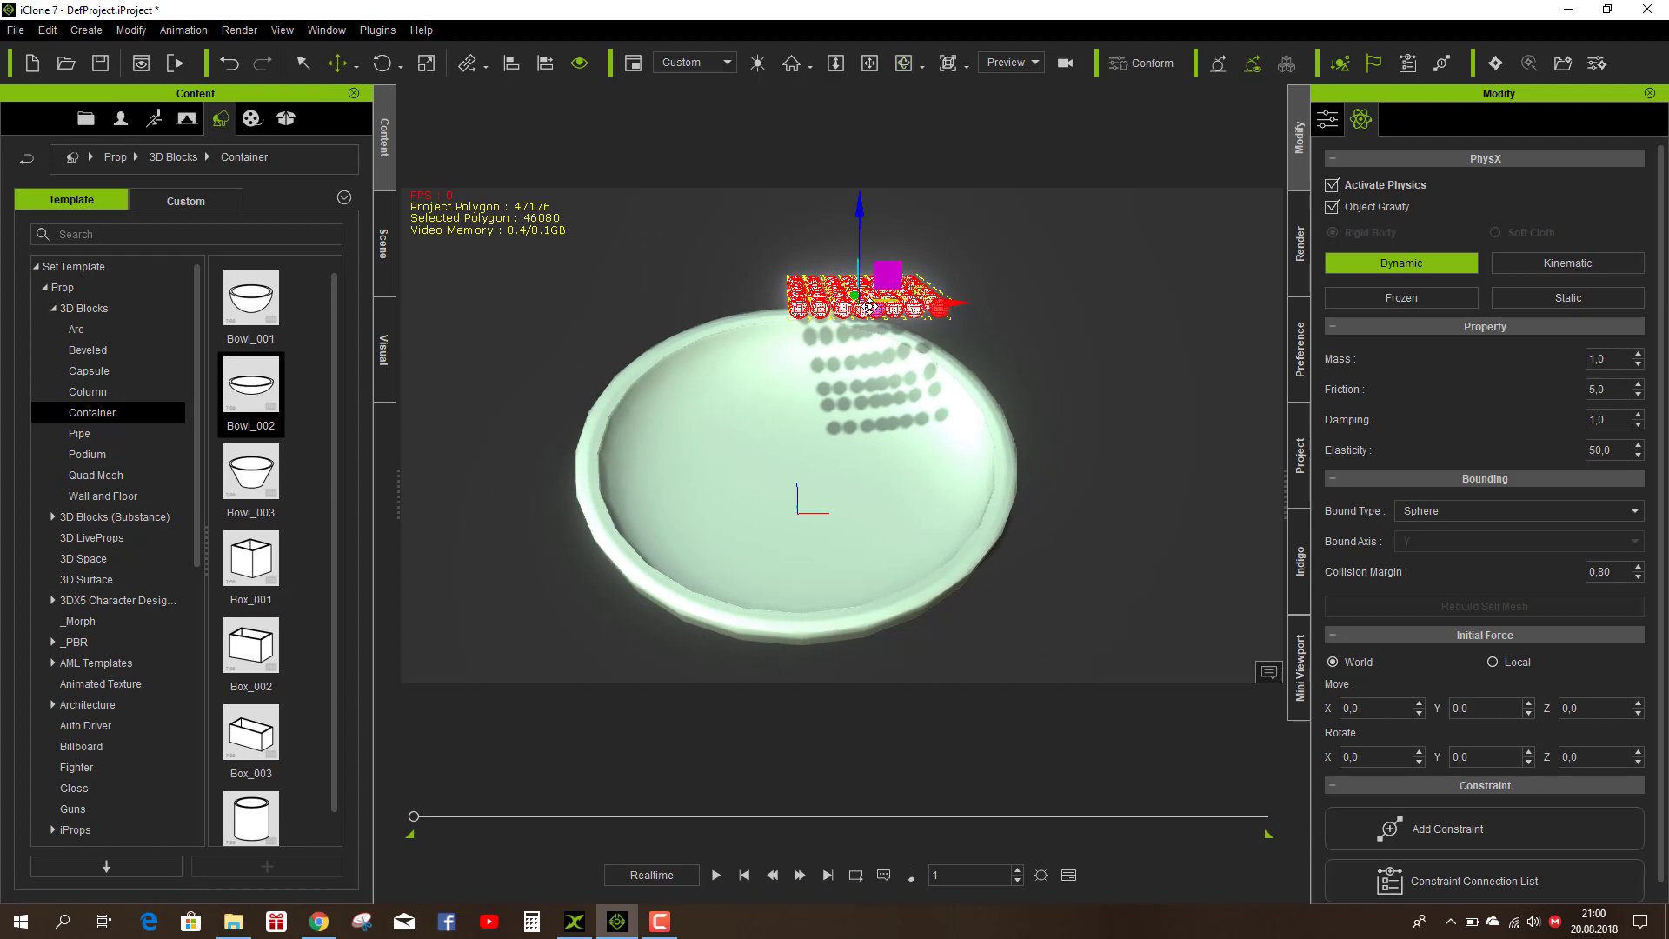
shift+drag(933, 303, 805, 323)
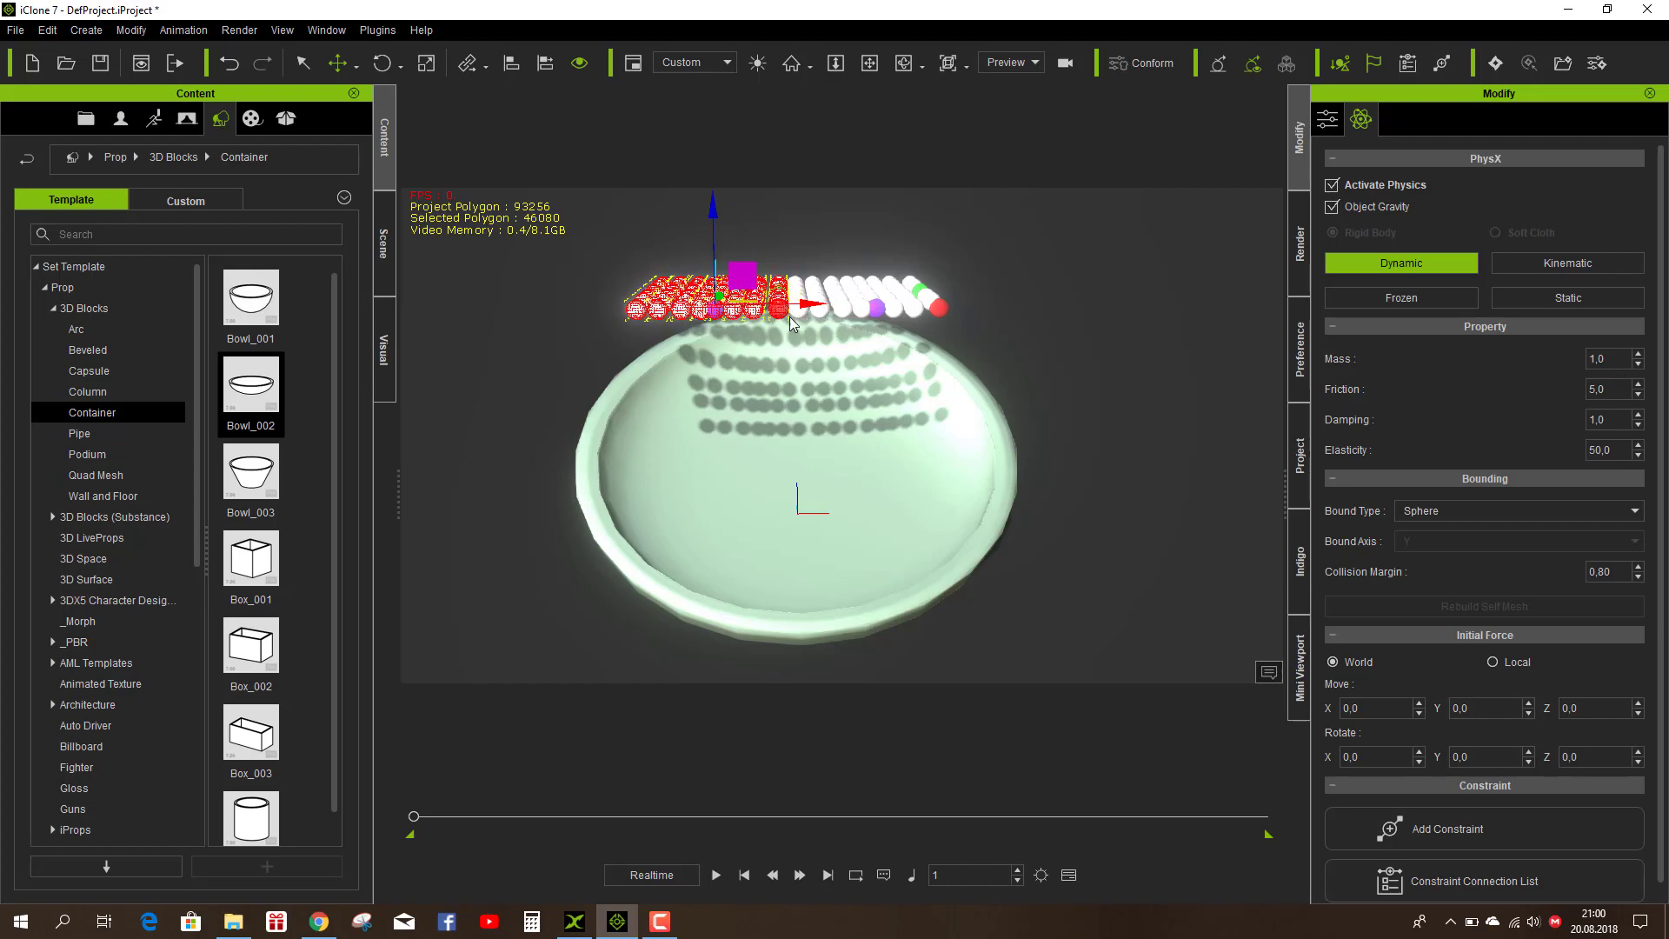
Step: Duplicate the ball group again alongside the others and enable live physics
click(904, 62)
drag(721, 417, 523, 420)
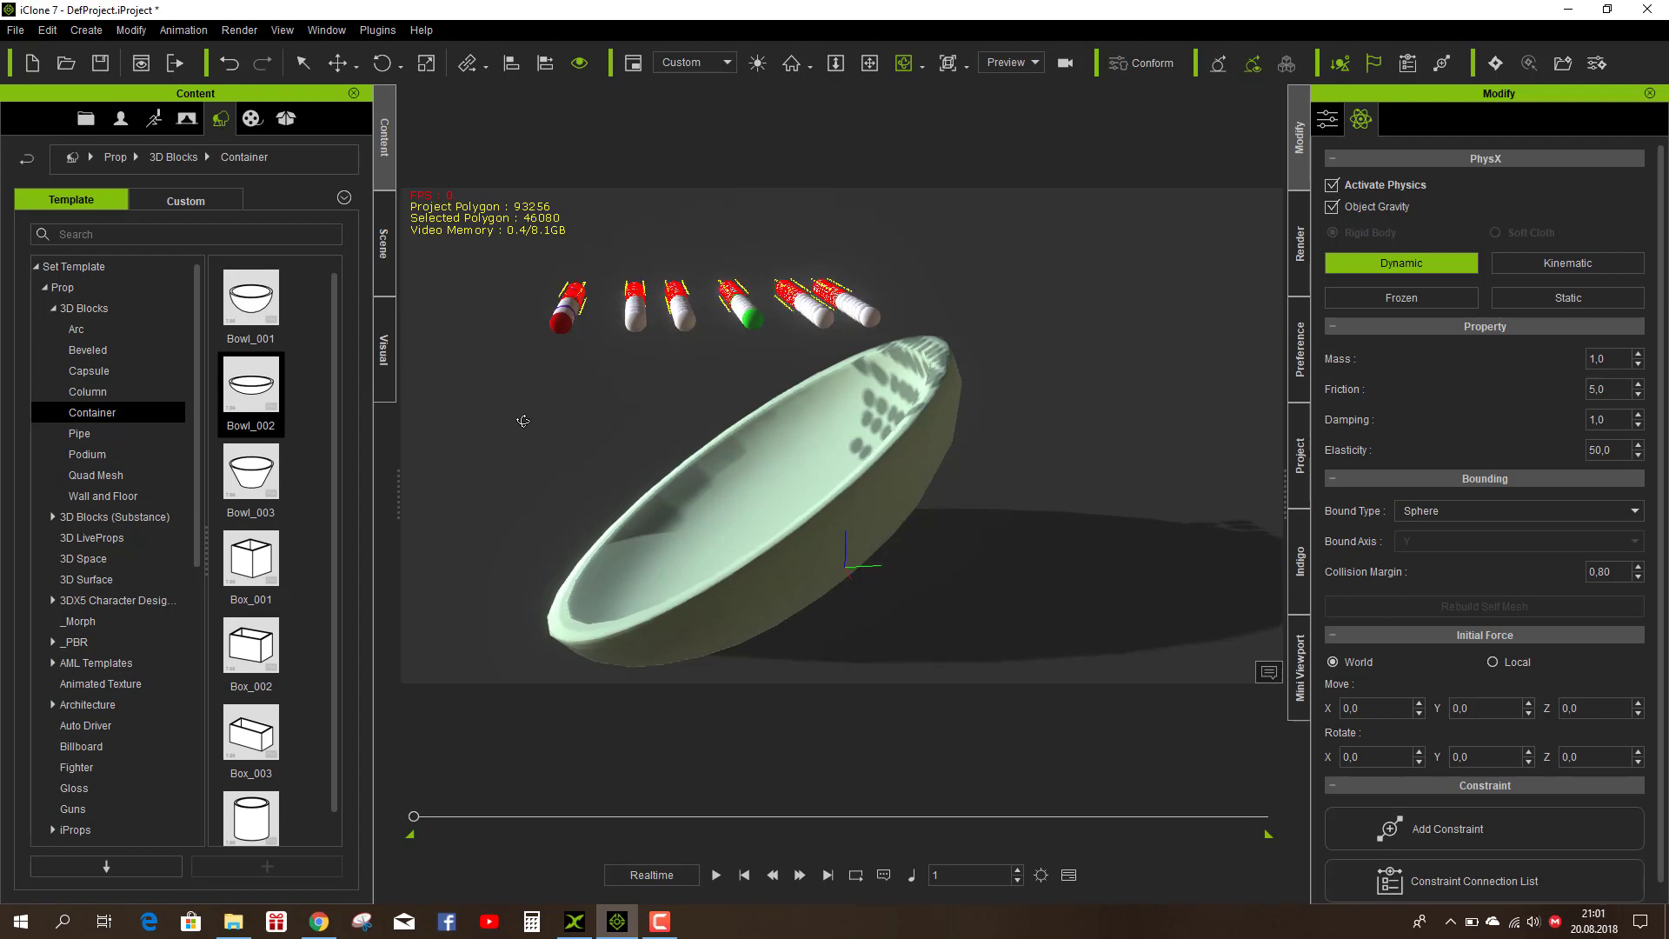
click(335, 62)
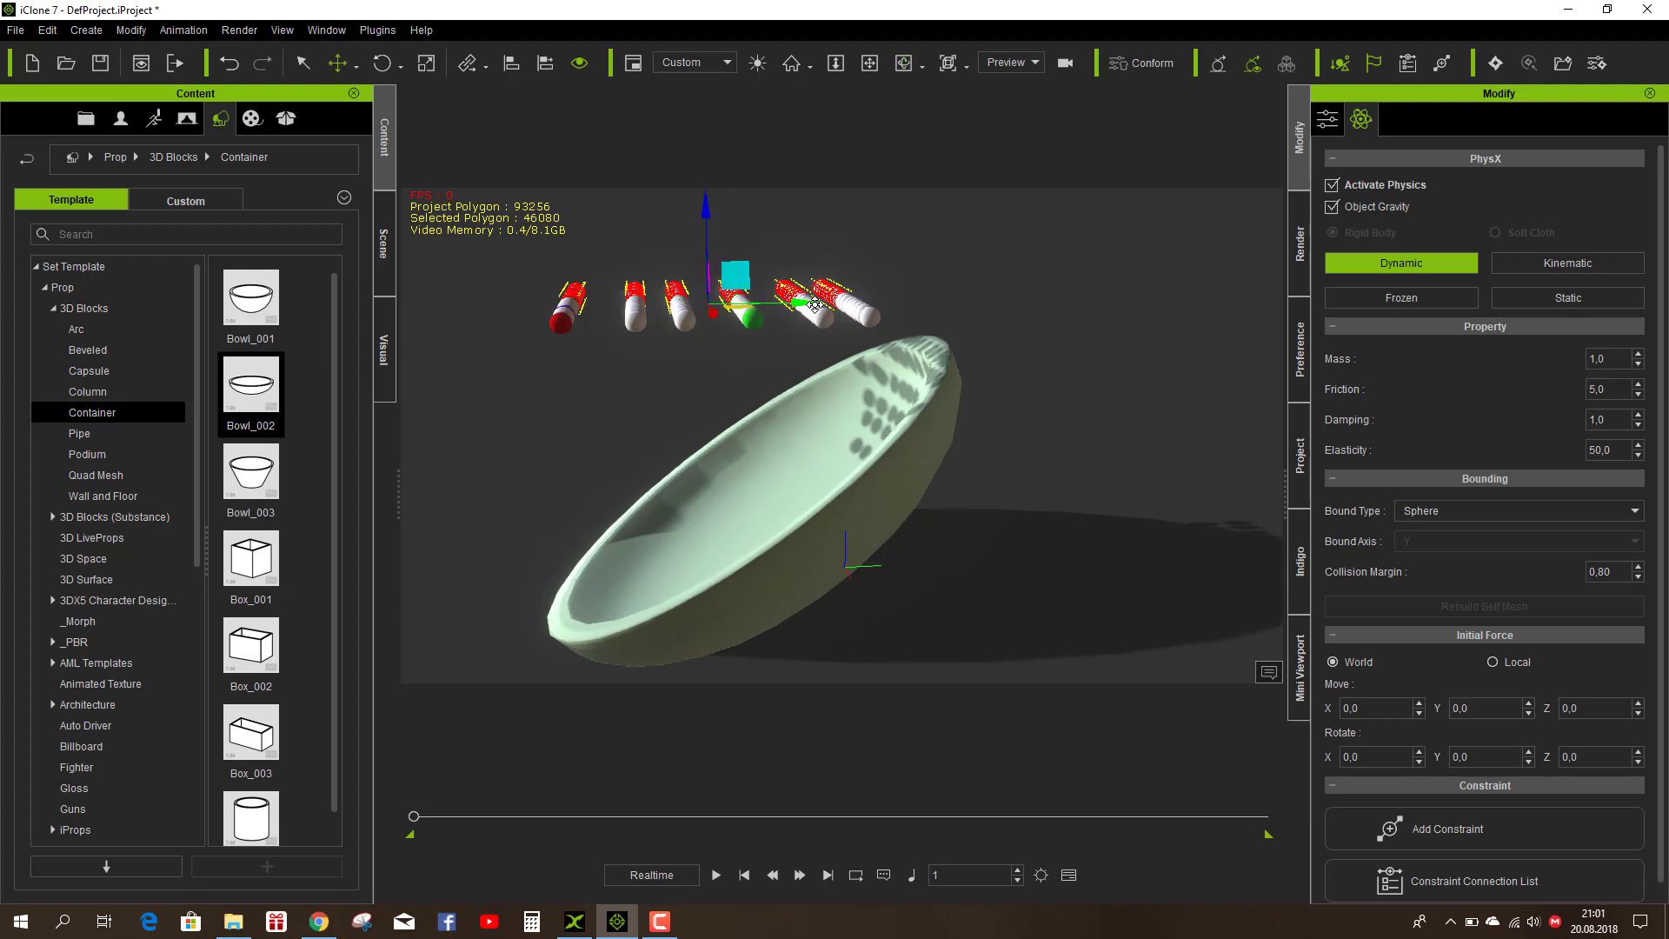
ctrl+drag(827, 305, 824, 303)
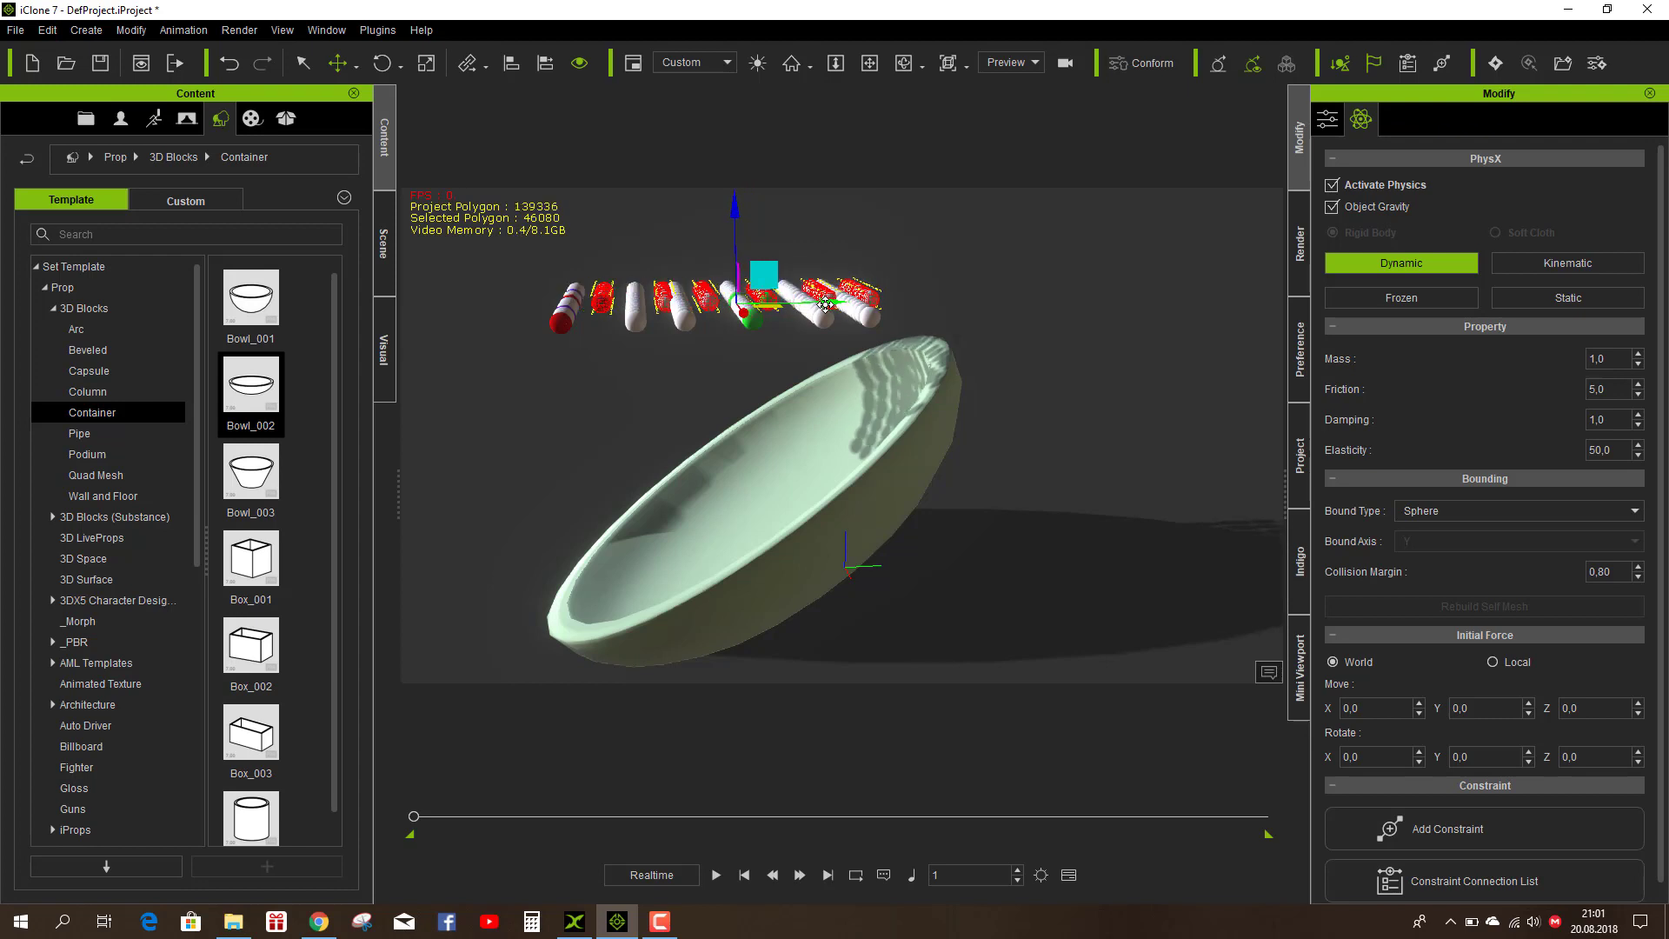
click(902, 64)
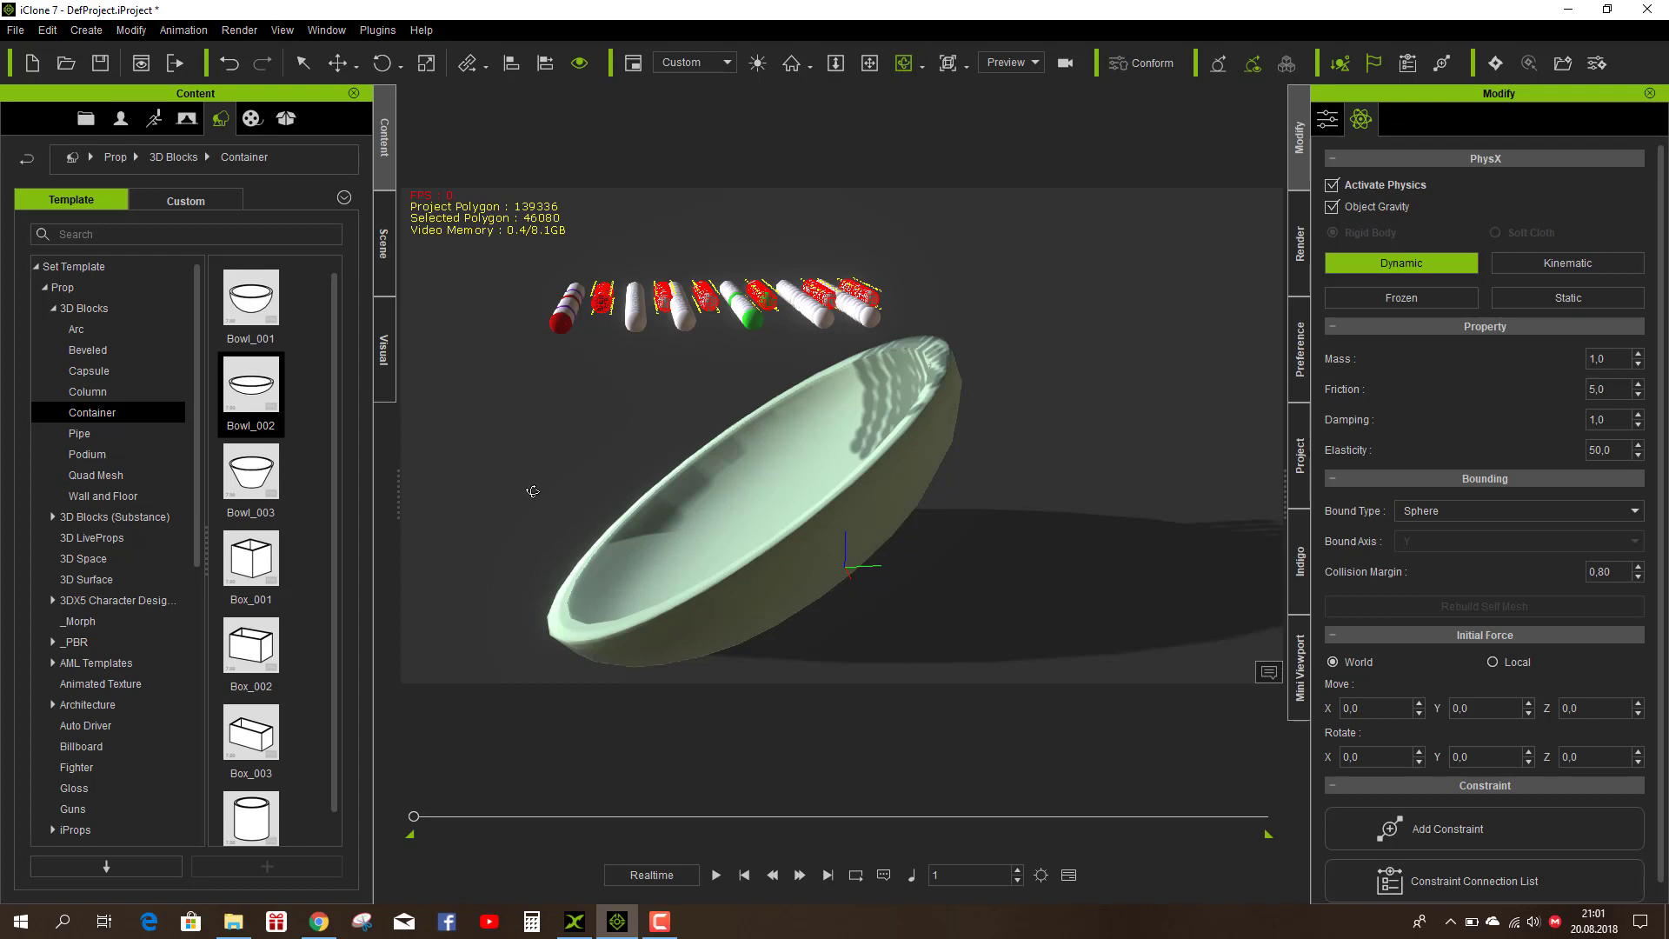
right_drag(880, 479, 1074, 452)
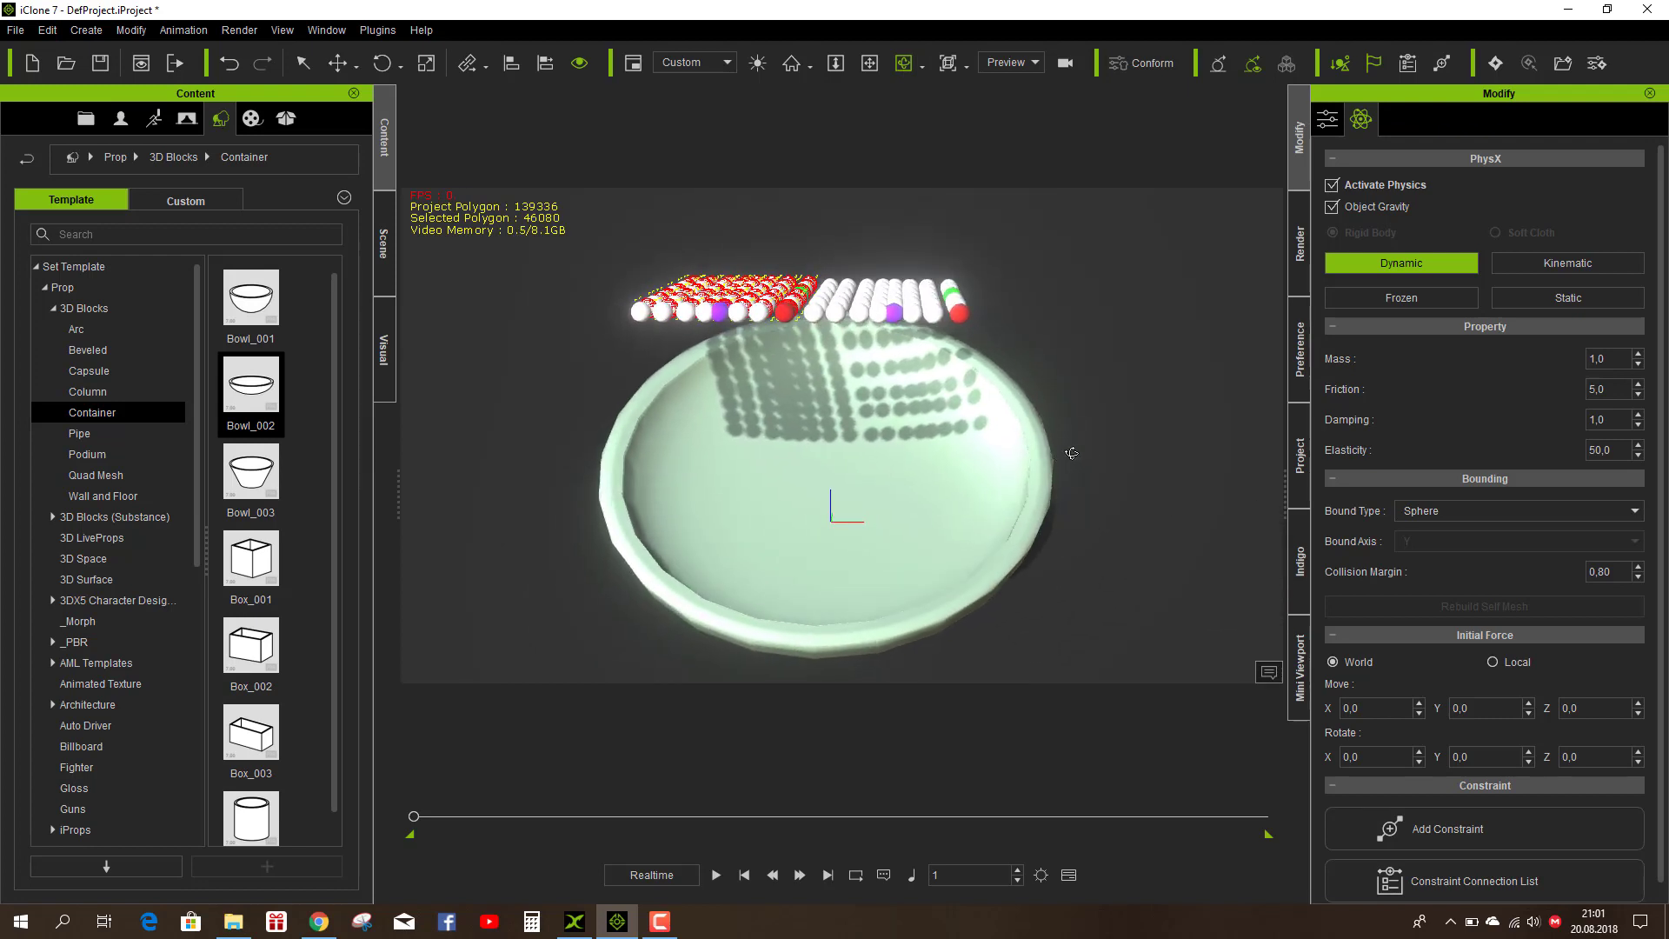
Step: Test the drop, tilt the static bowl slightly, and replay to watch the balls fall
click(716, 874)
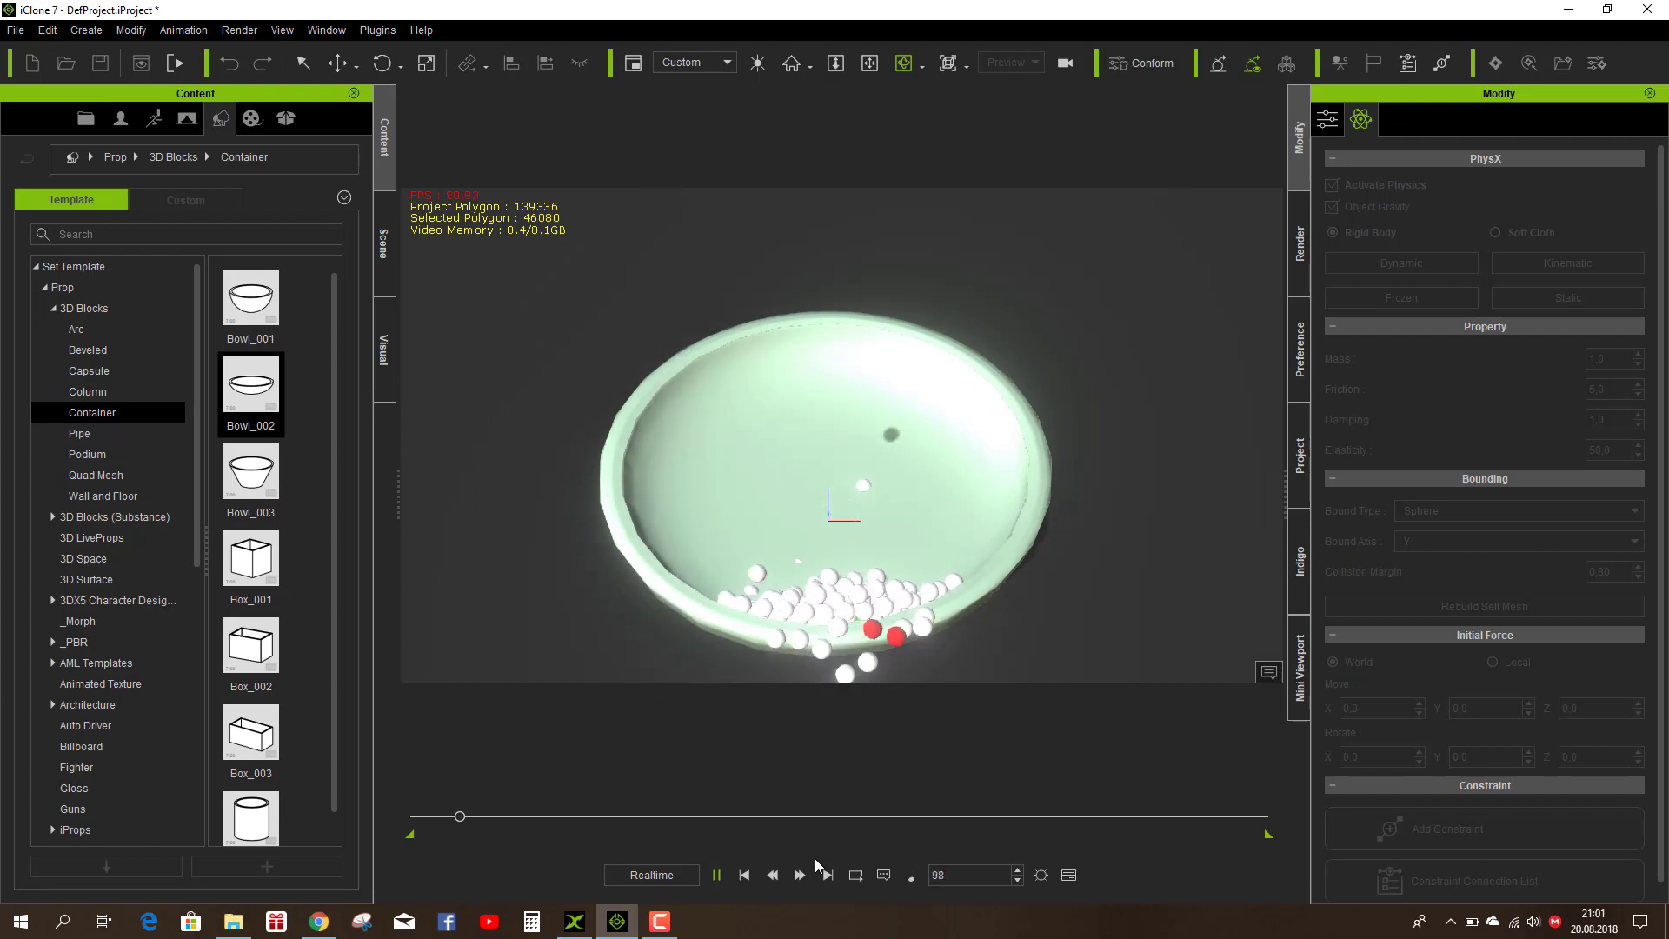
click(744, 875)
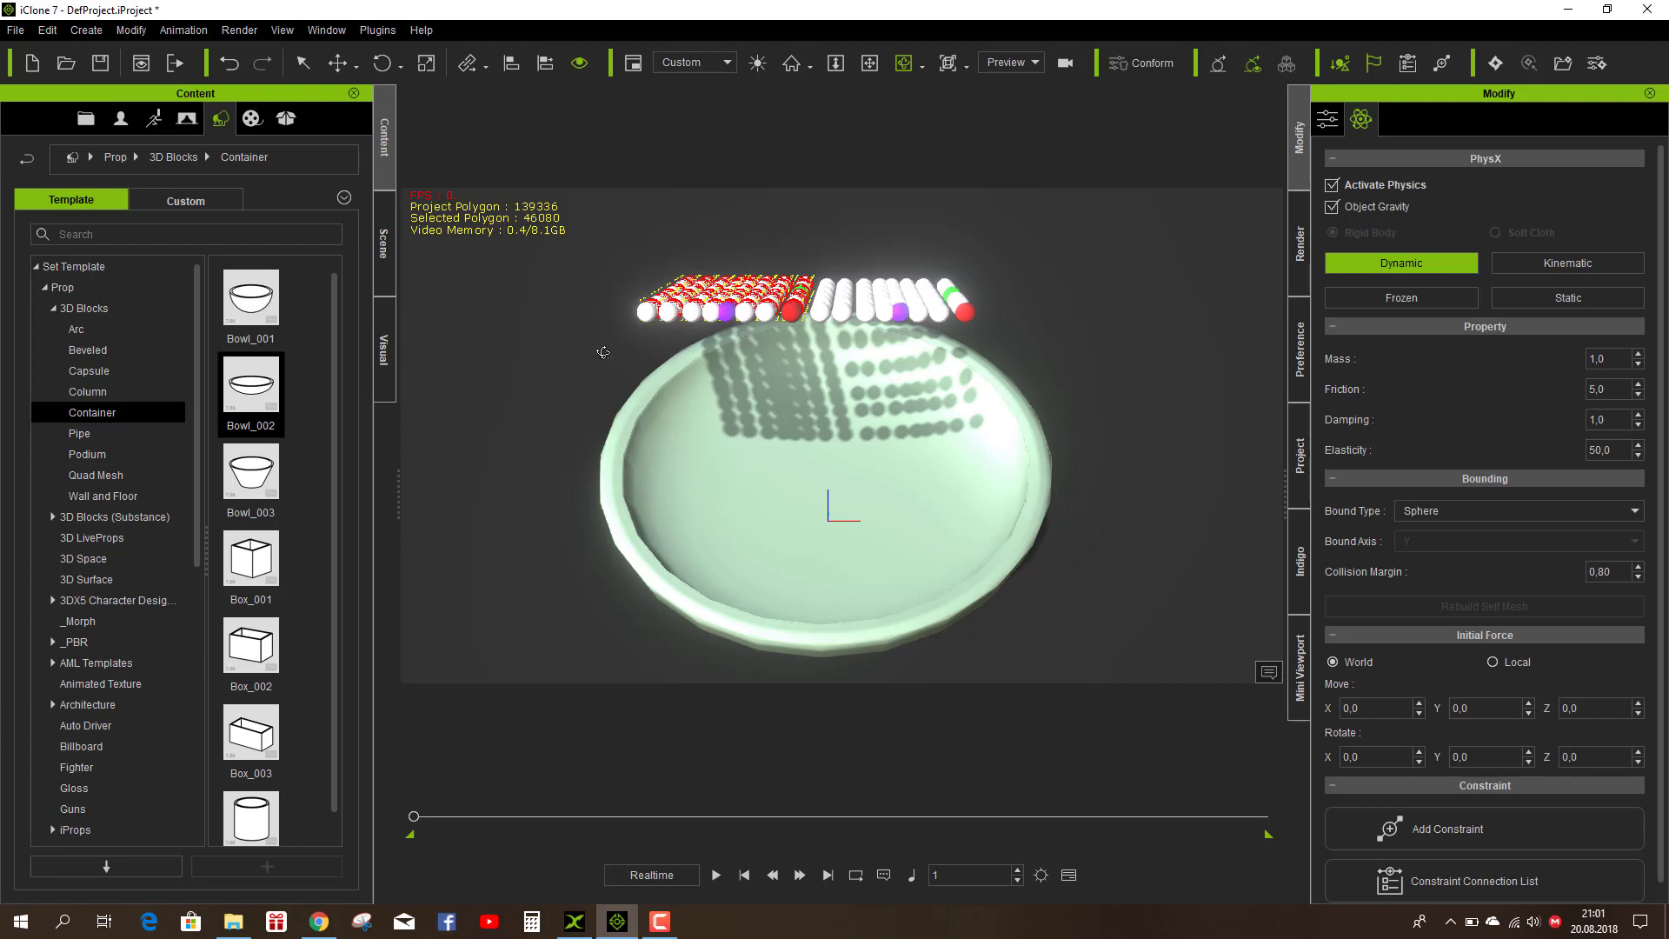
click(302, 62)
click(830, 612)
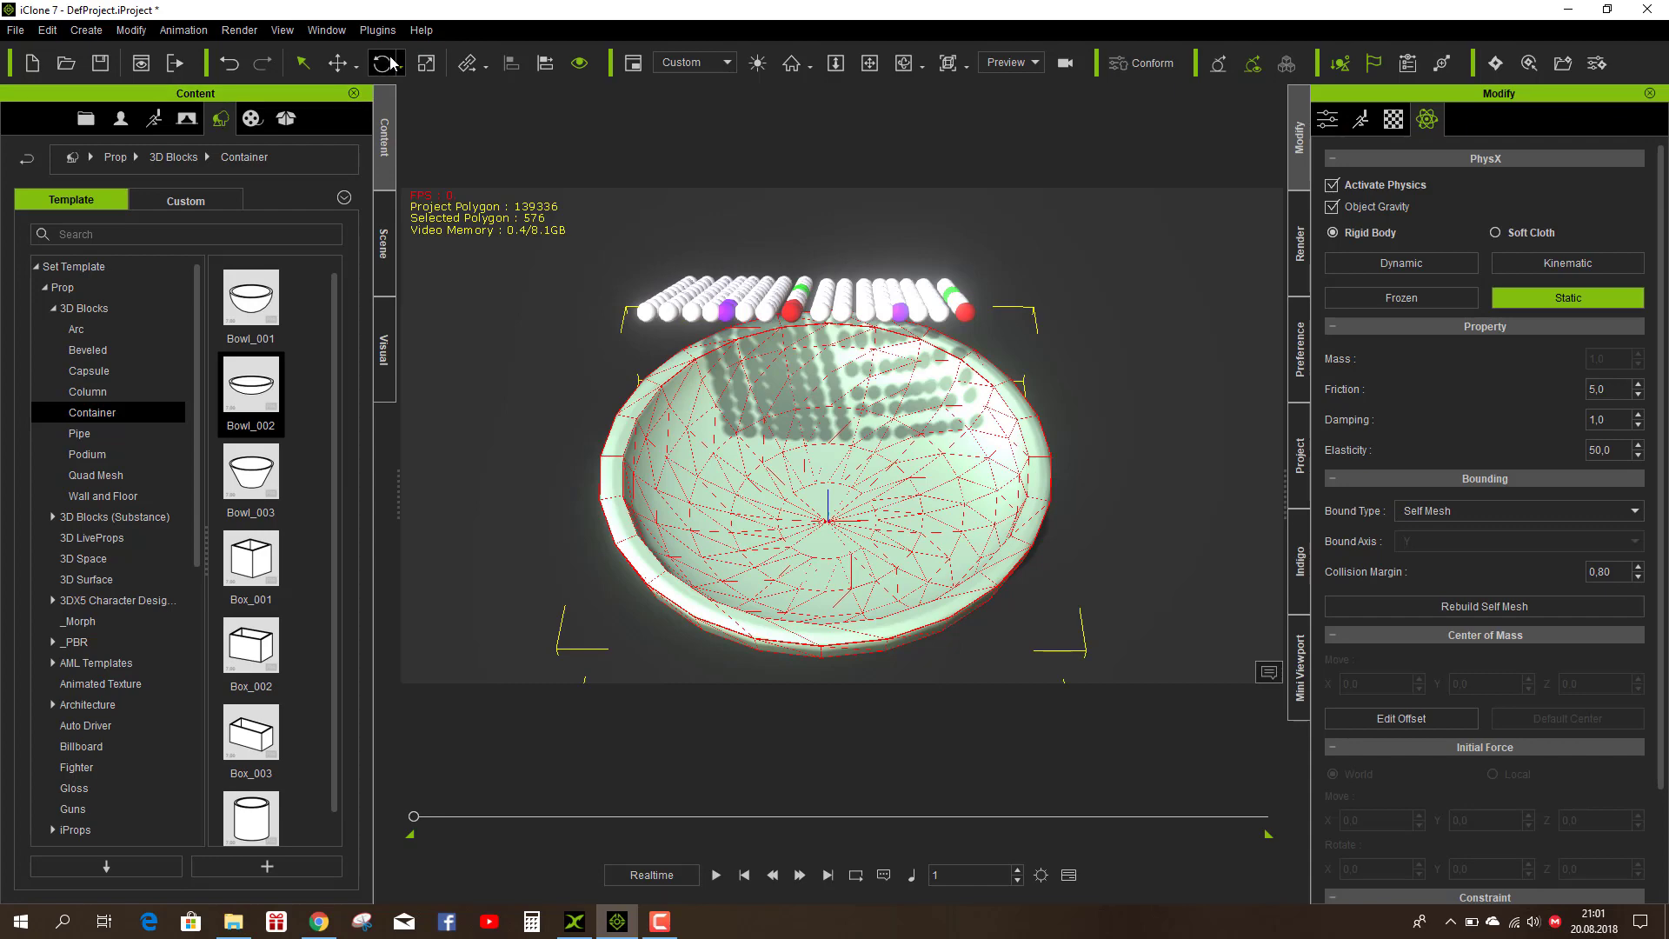
key(e)
drag(826, 526, 824, 521)
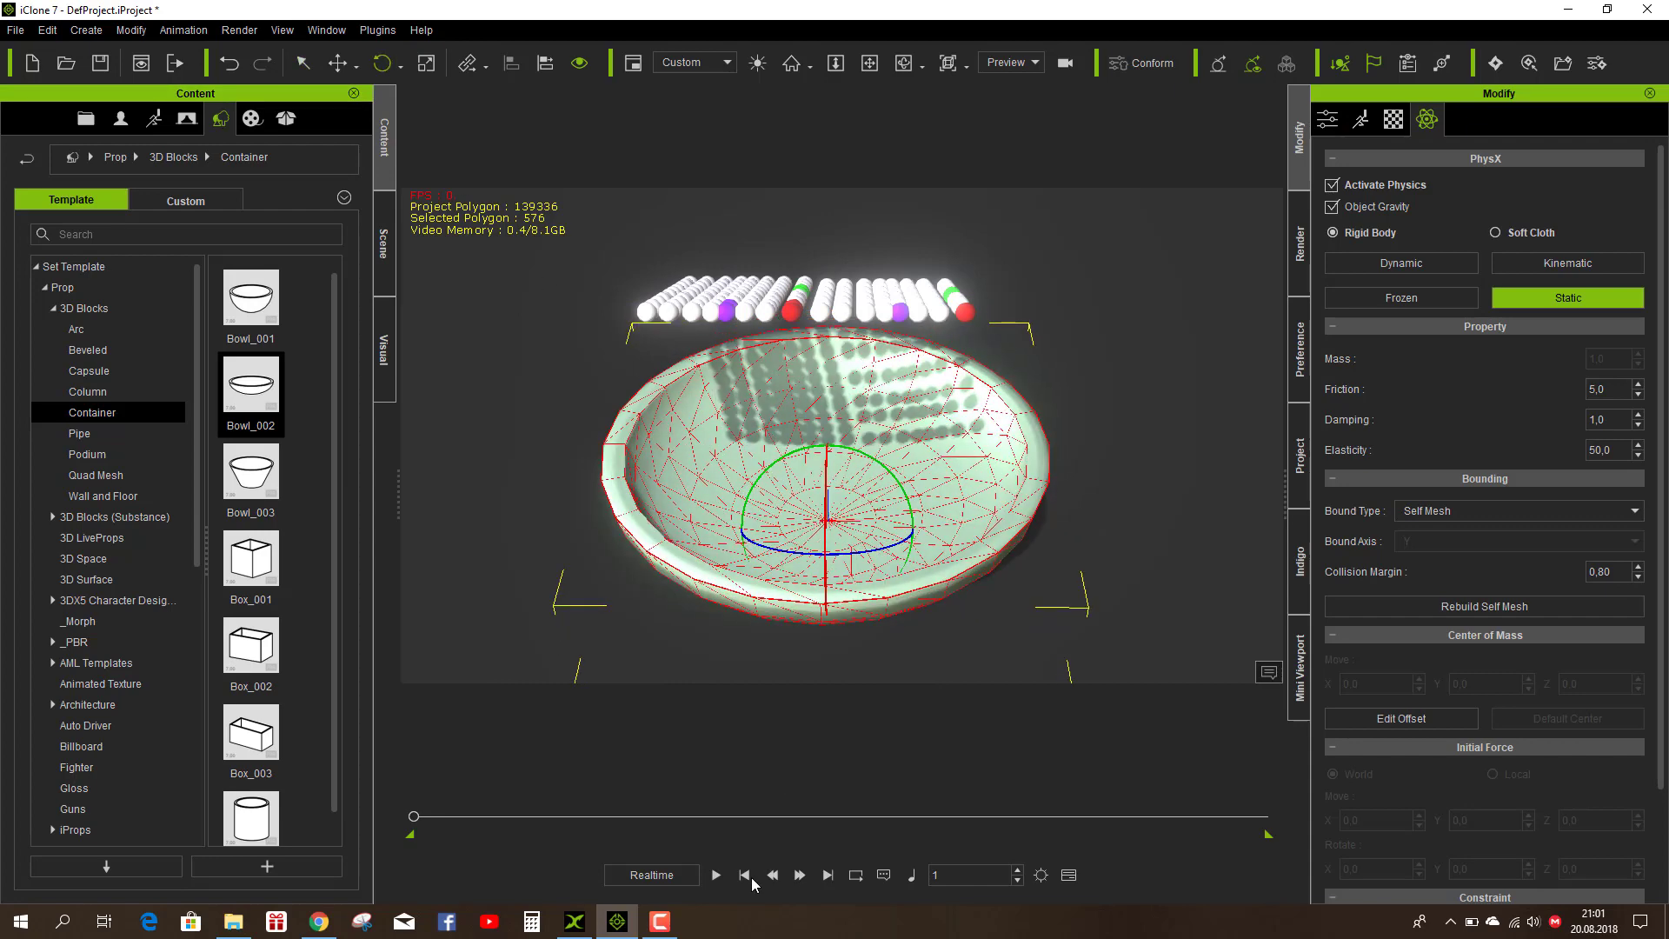
click(716, 877)
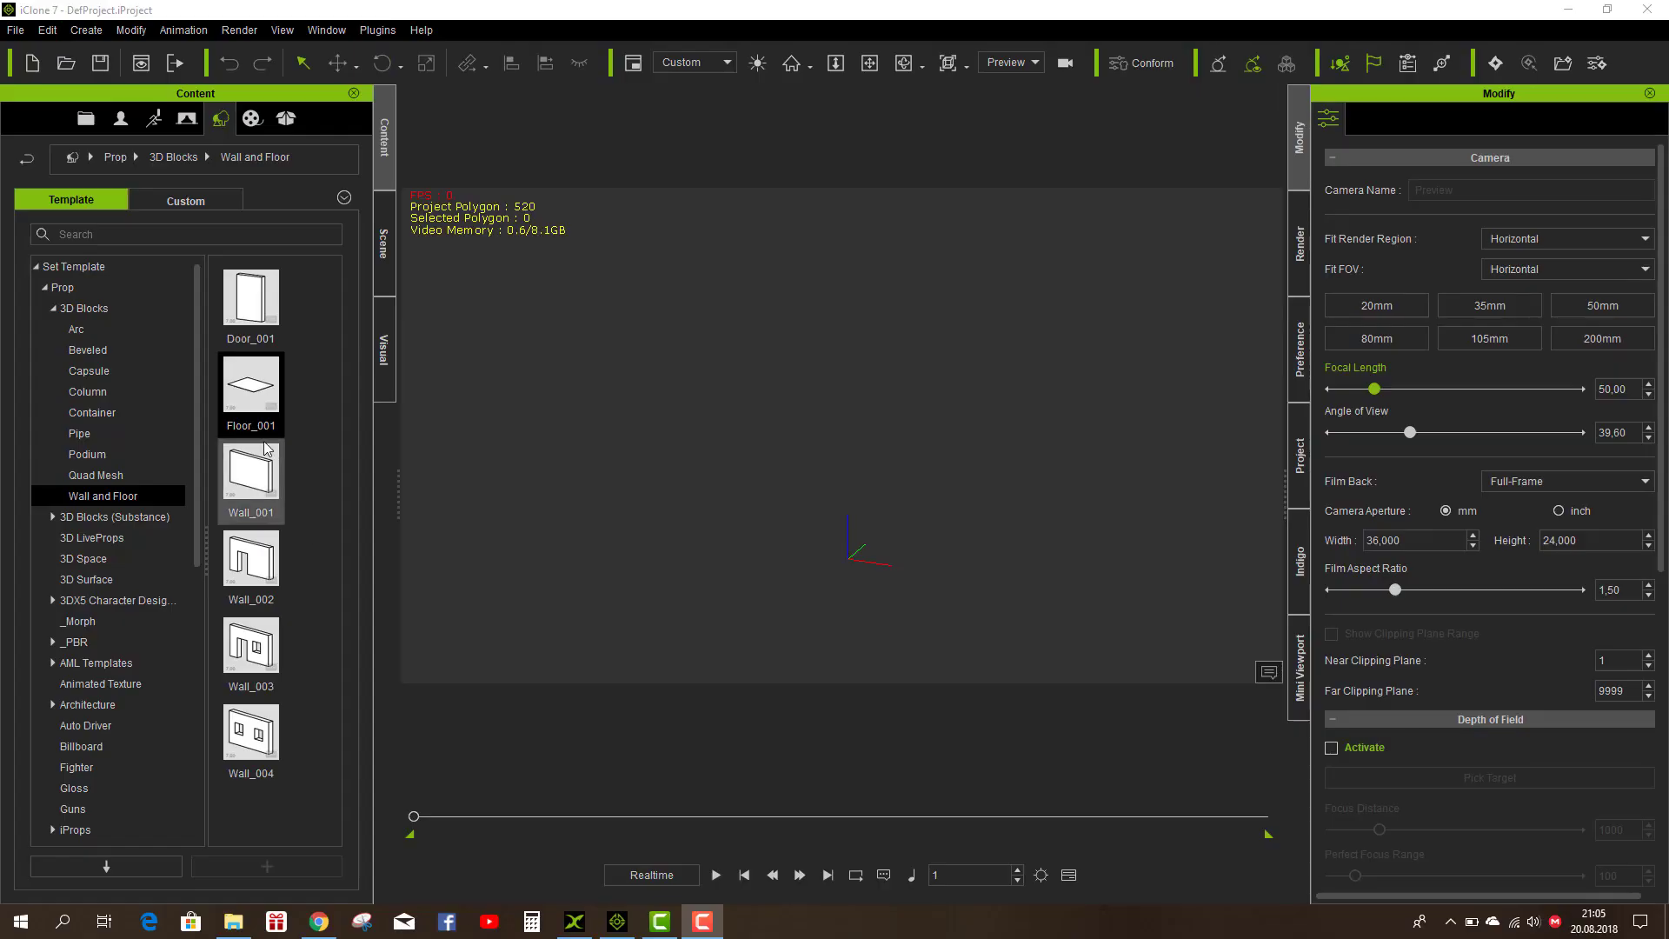
Step: Add Floor_001 and a straight Pipe_001 prop to the scene
double_click(251, 387)
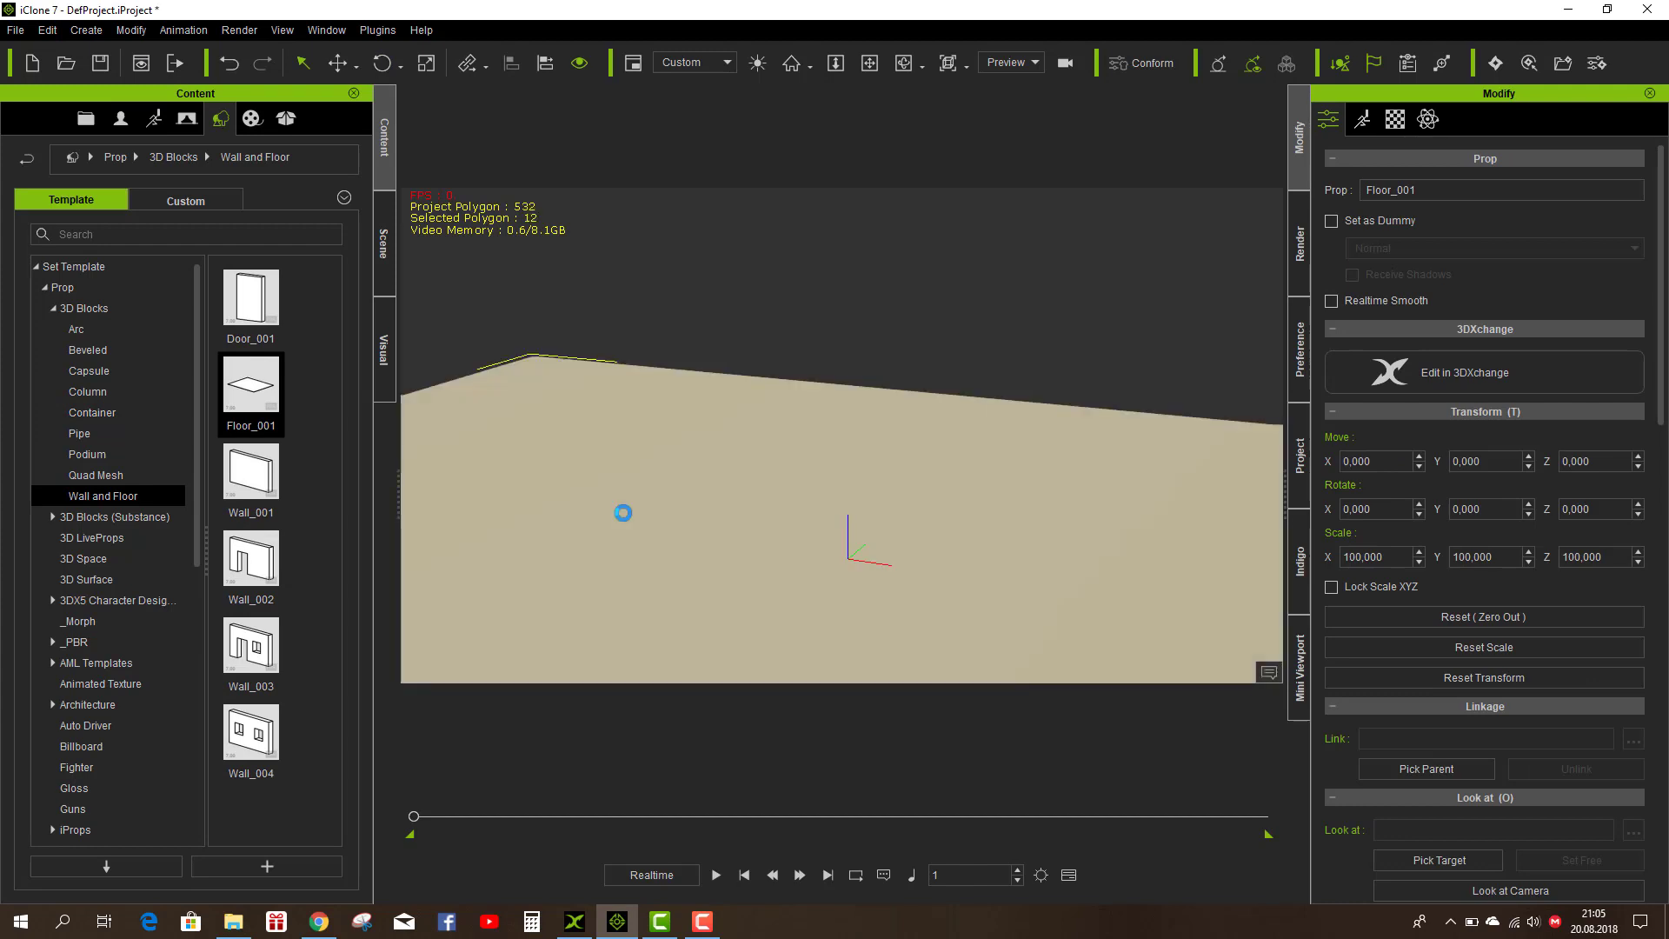
scroll(596, 478, down, 1)
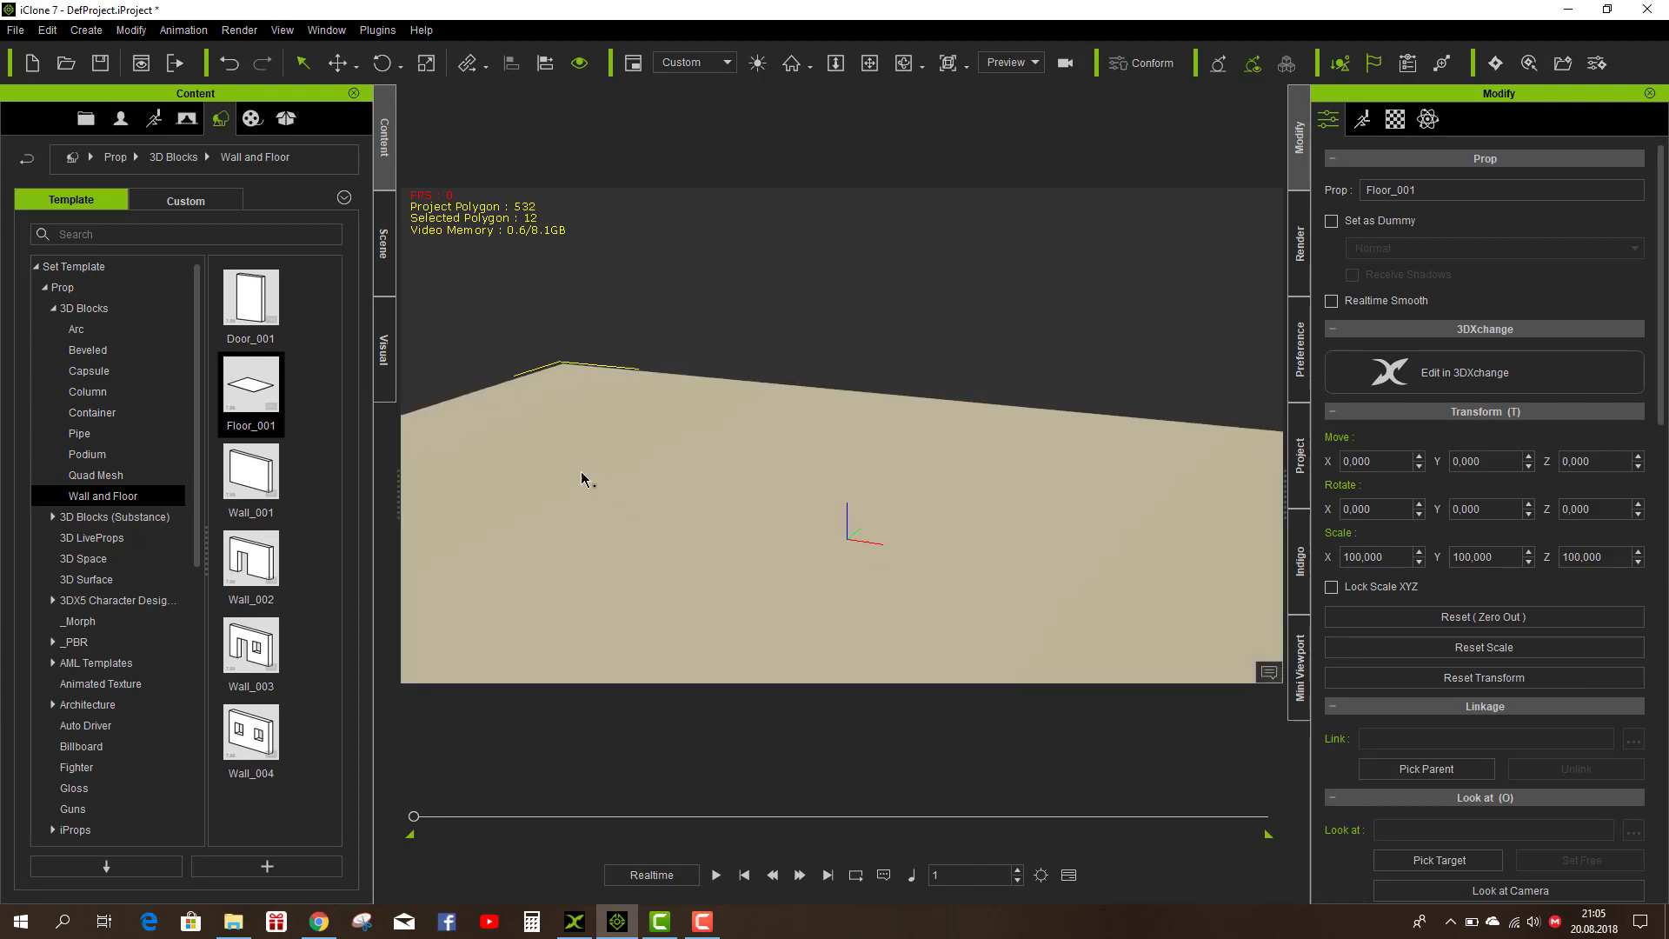
click(90, 434)
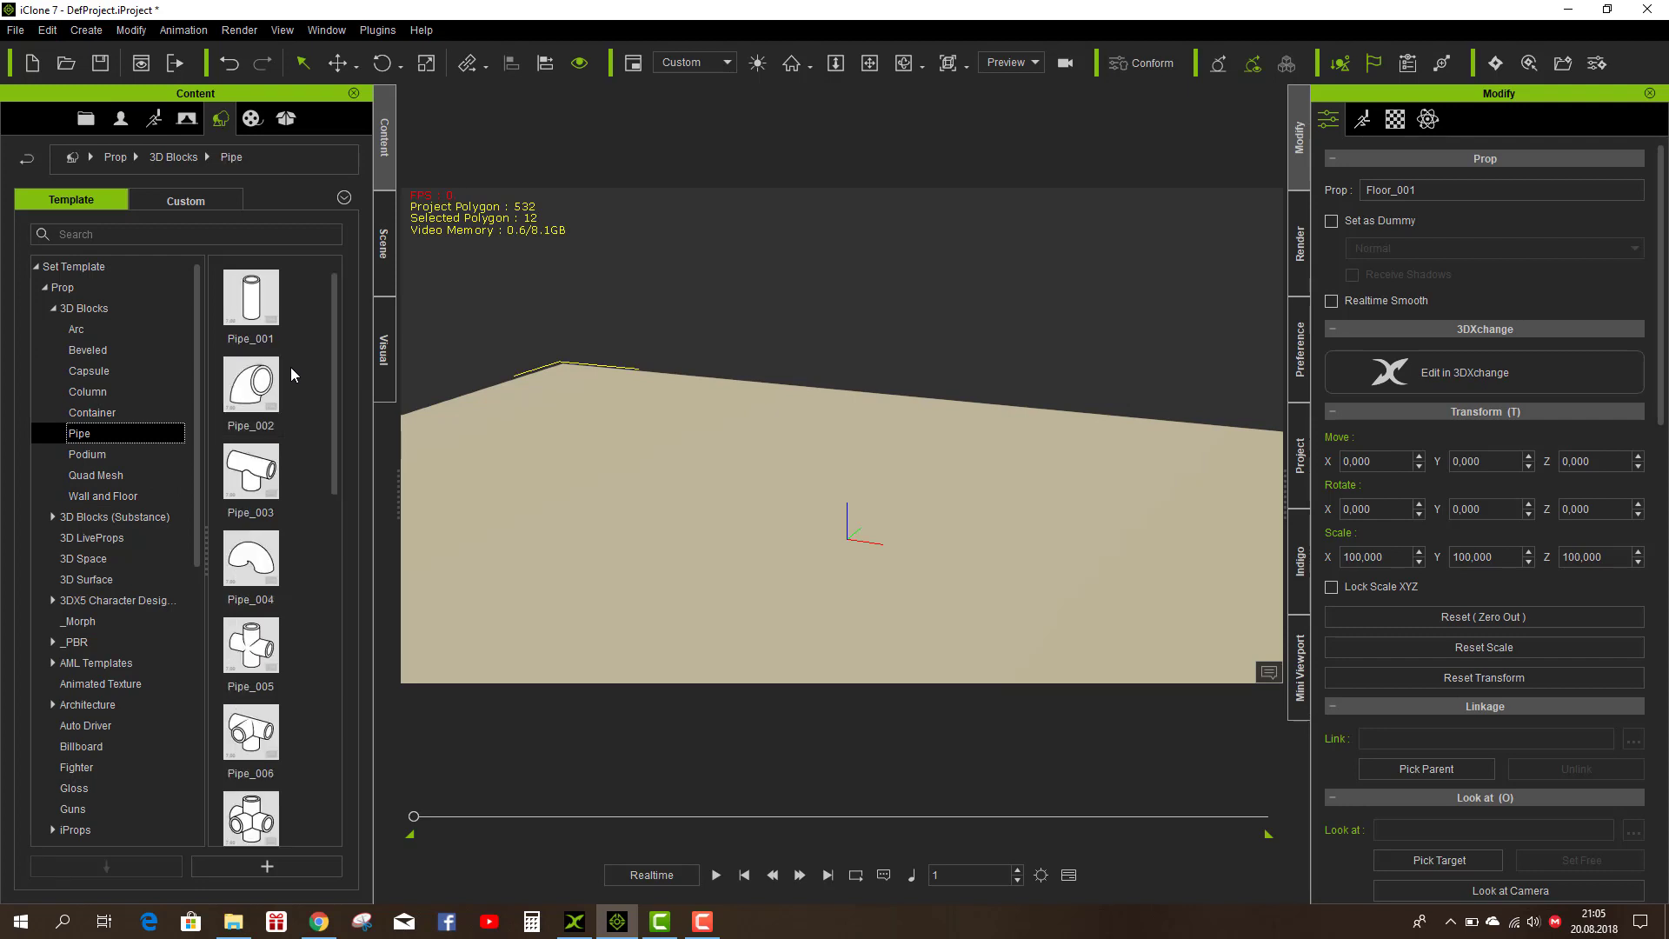
double_click(252, 302)
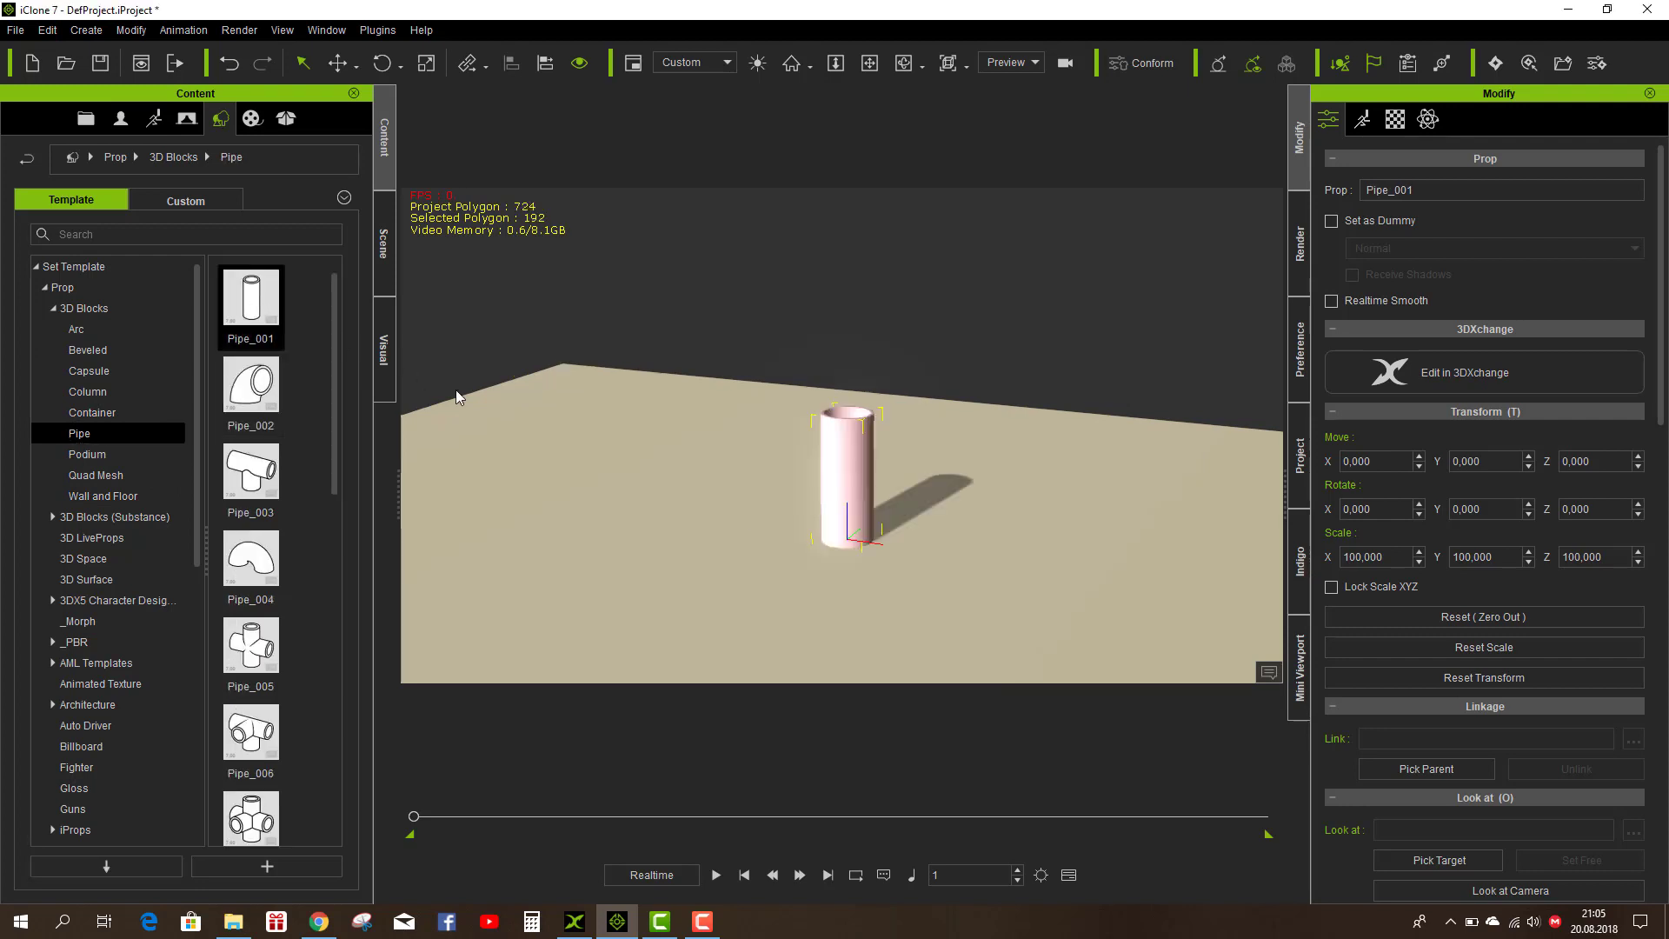
Step: Stretch the pipe to Z scale 249, tilt it 61° on Y, and raise it to Z 46
click(426, 63)
drag(843, 448, 842, 287)
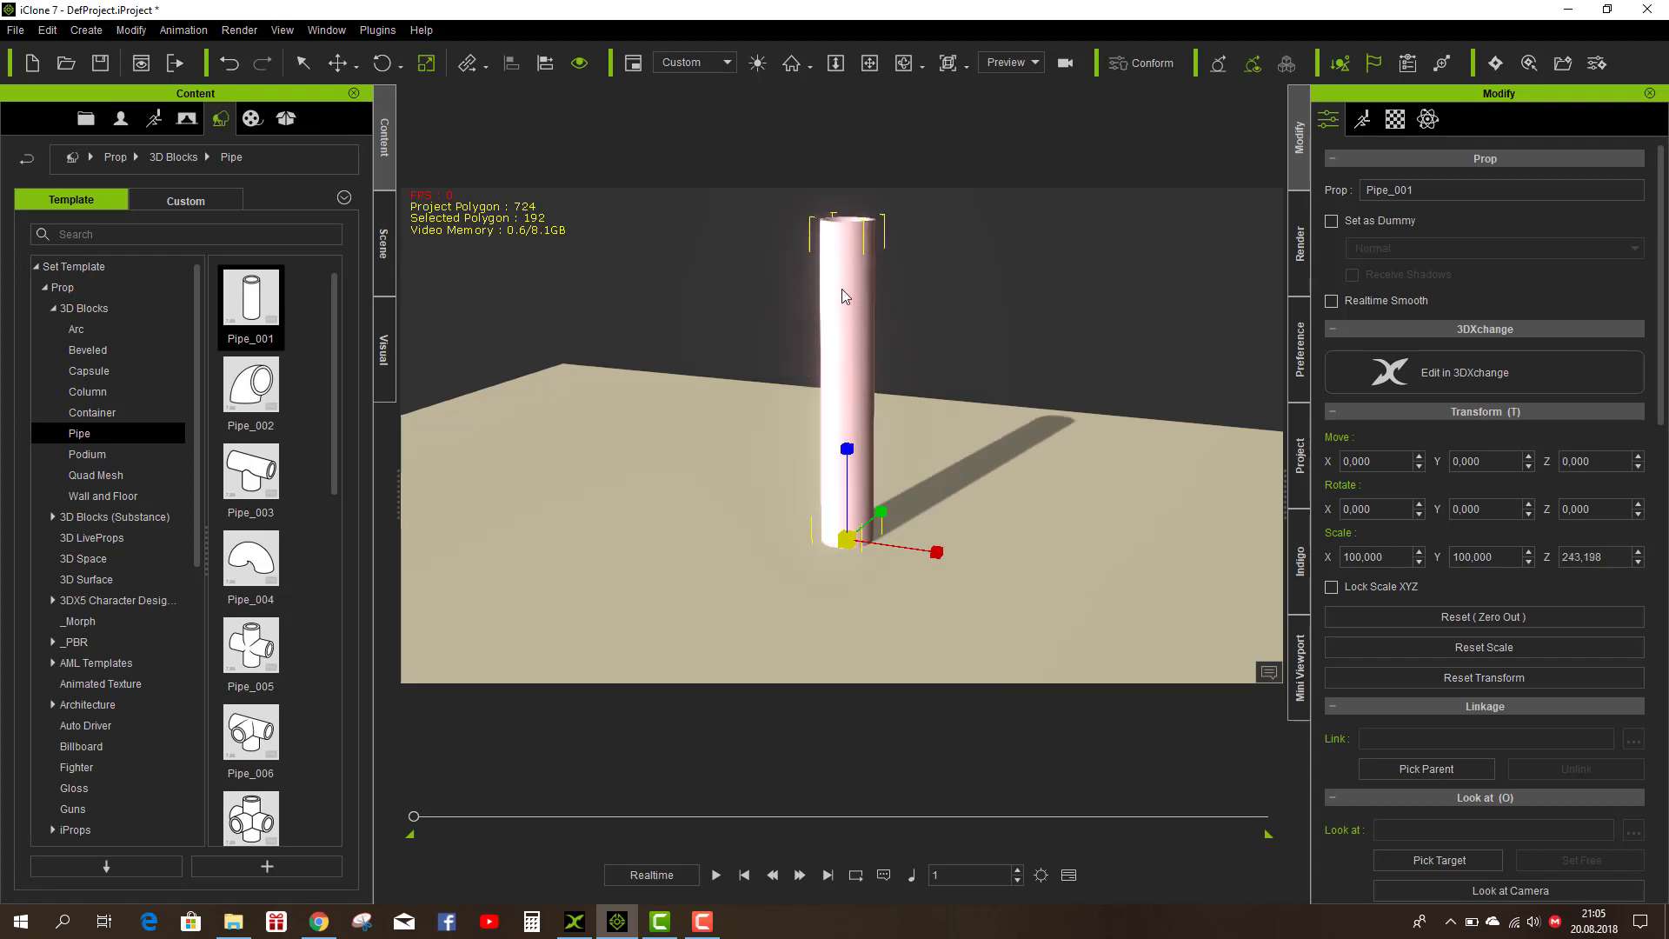
click(382, 63)
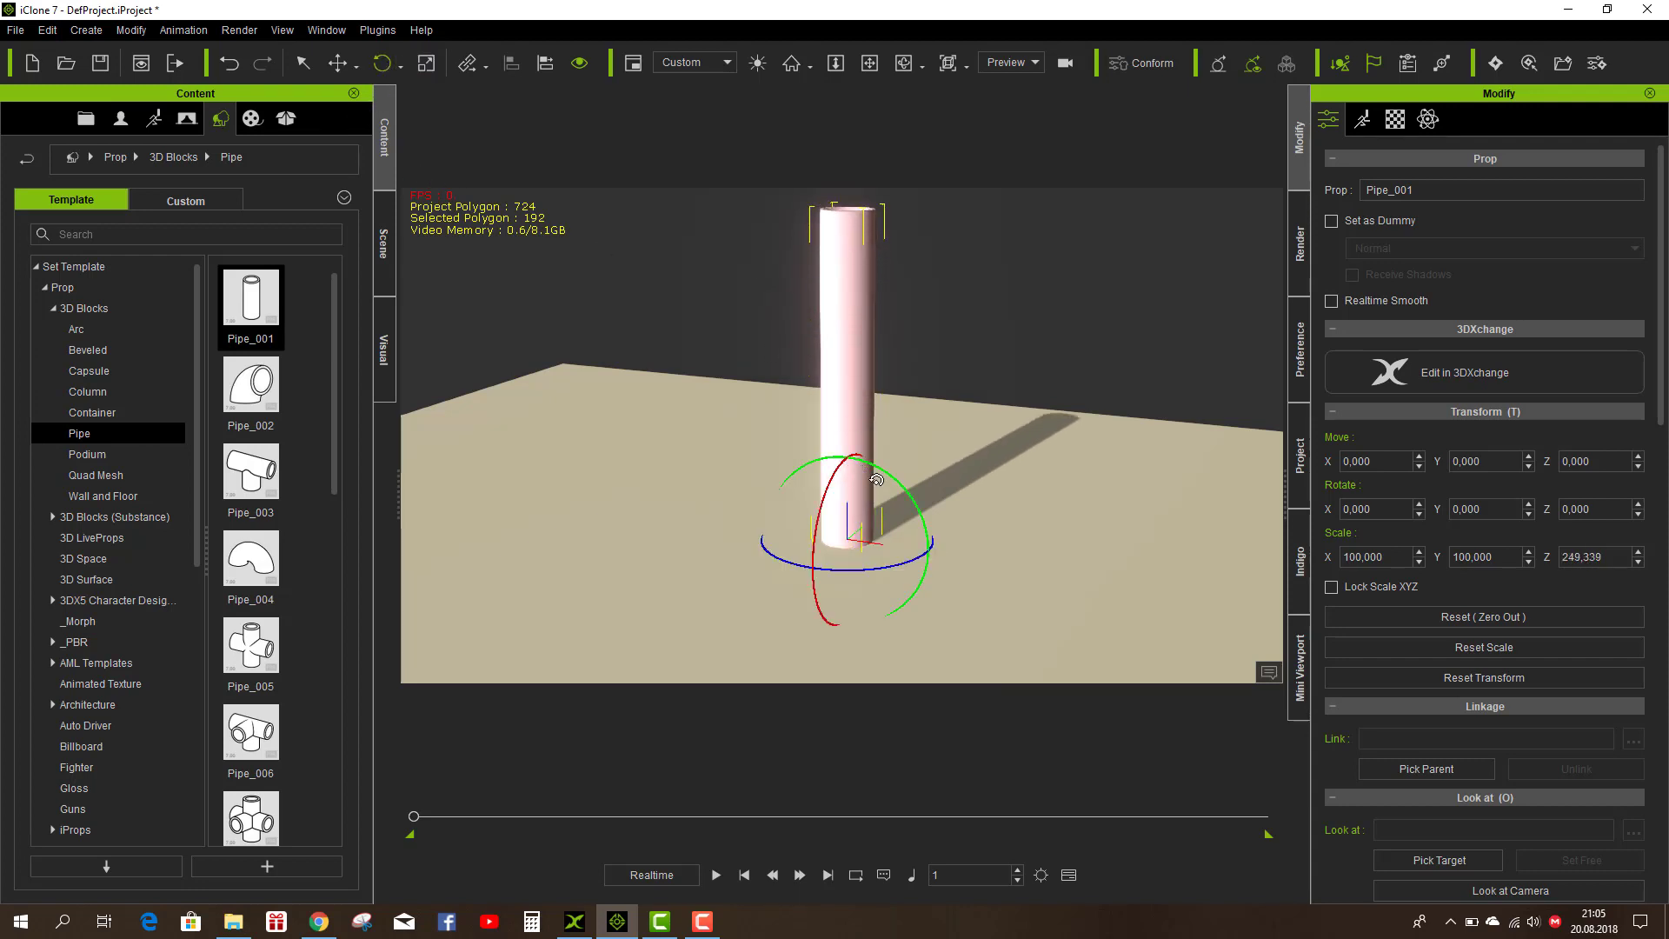
drag(882, 476, 930, 523)
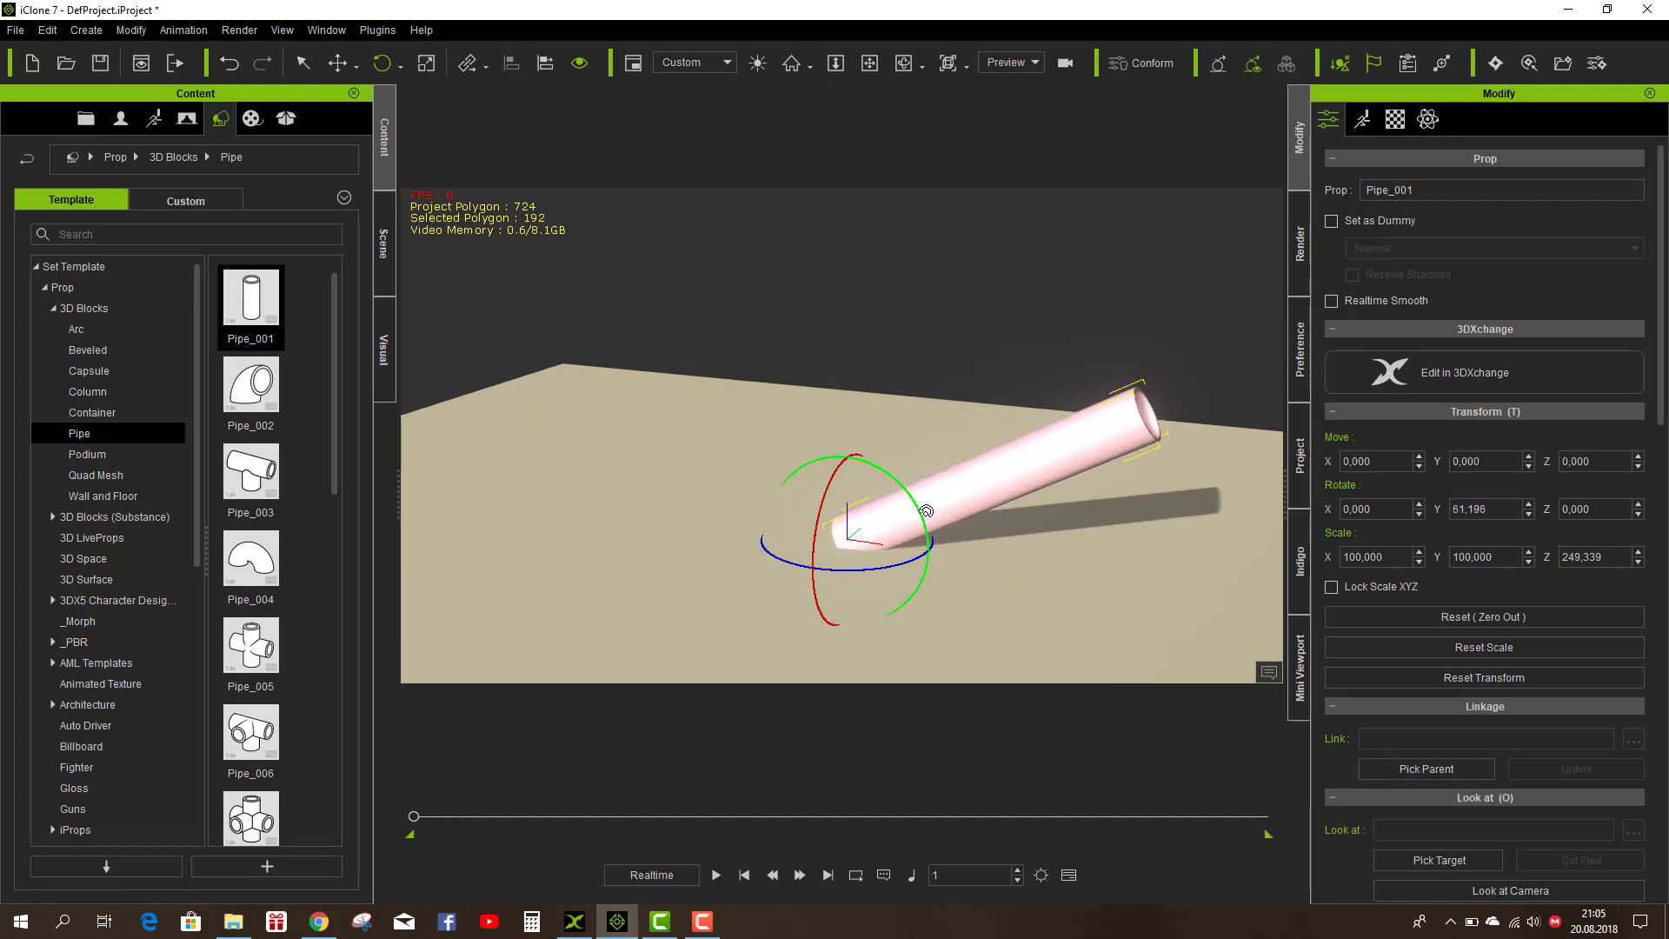
click(338, 63)
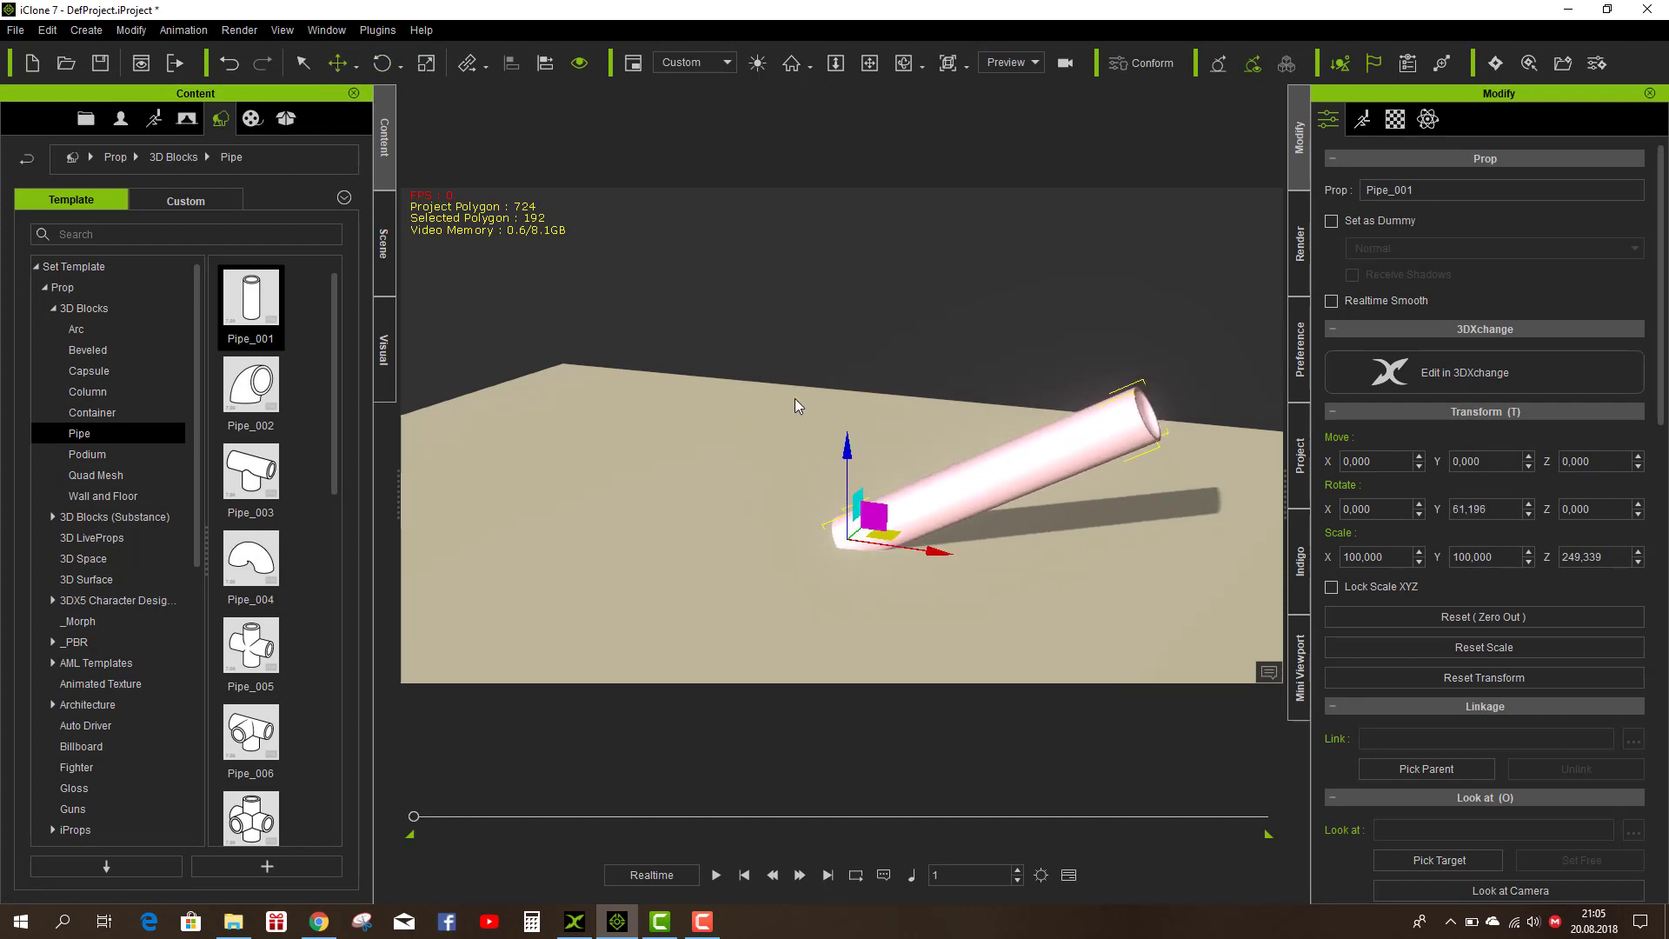
drag(844, 451, 843, 392)
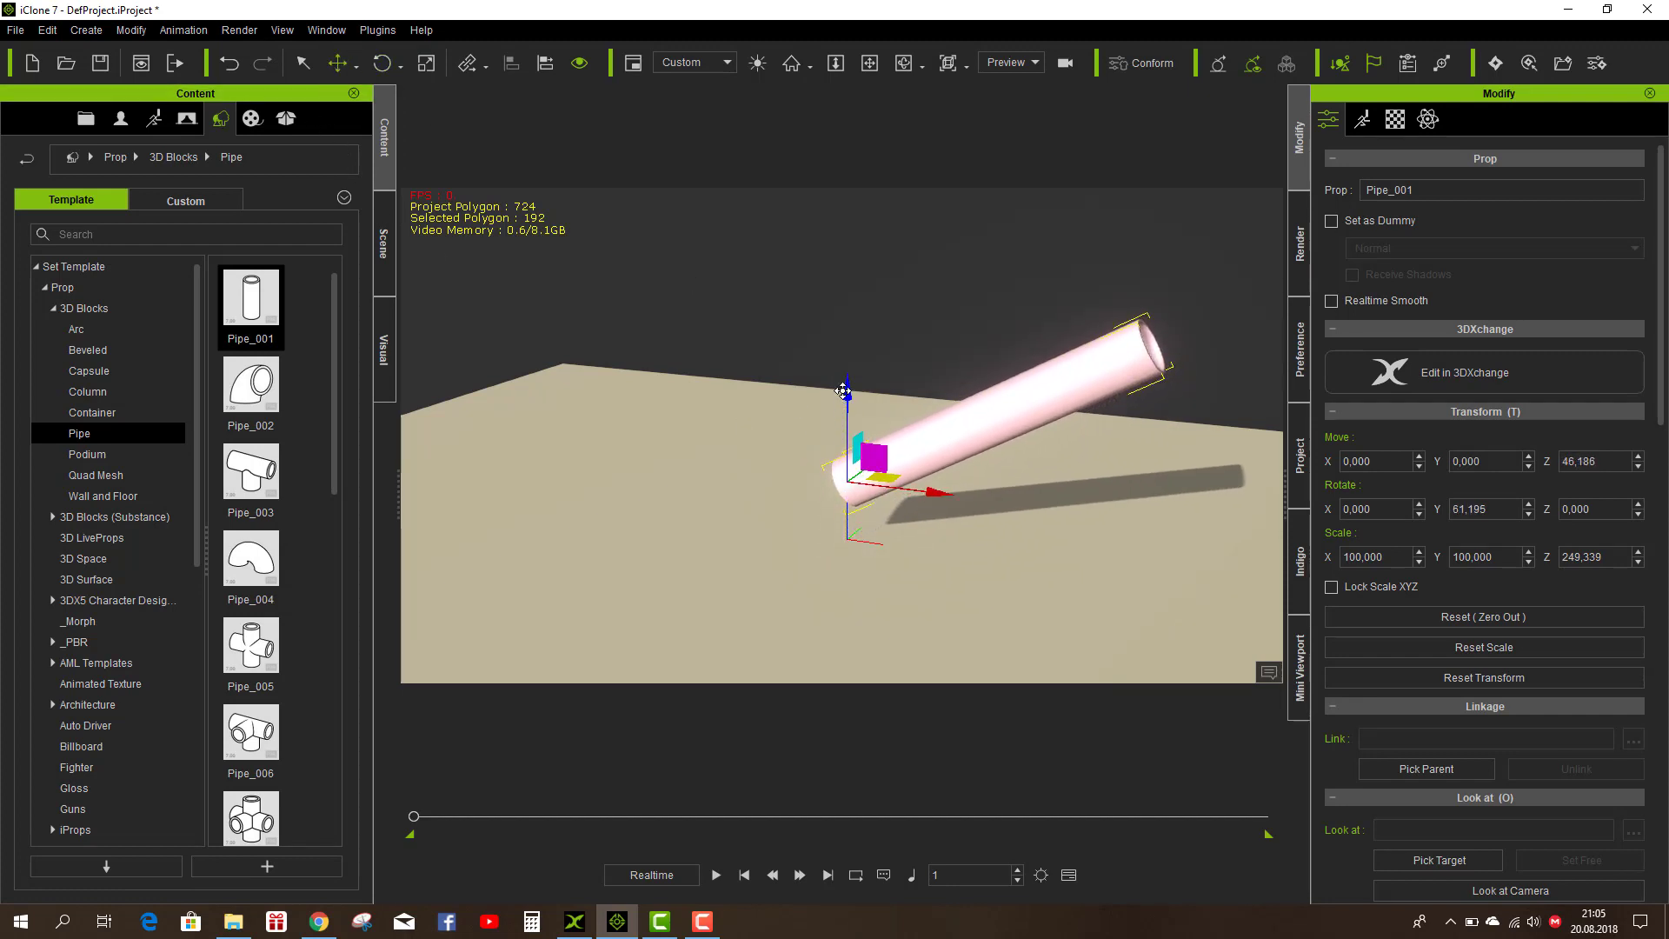
Step: Import the sphere model from a file via File > Import
click(15, 30)
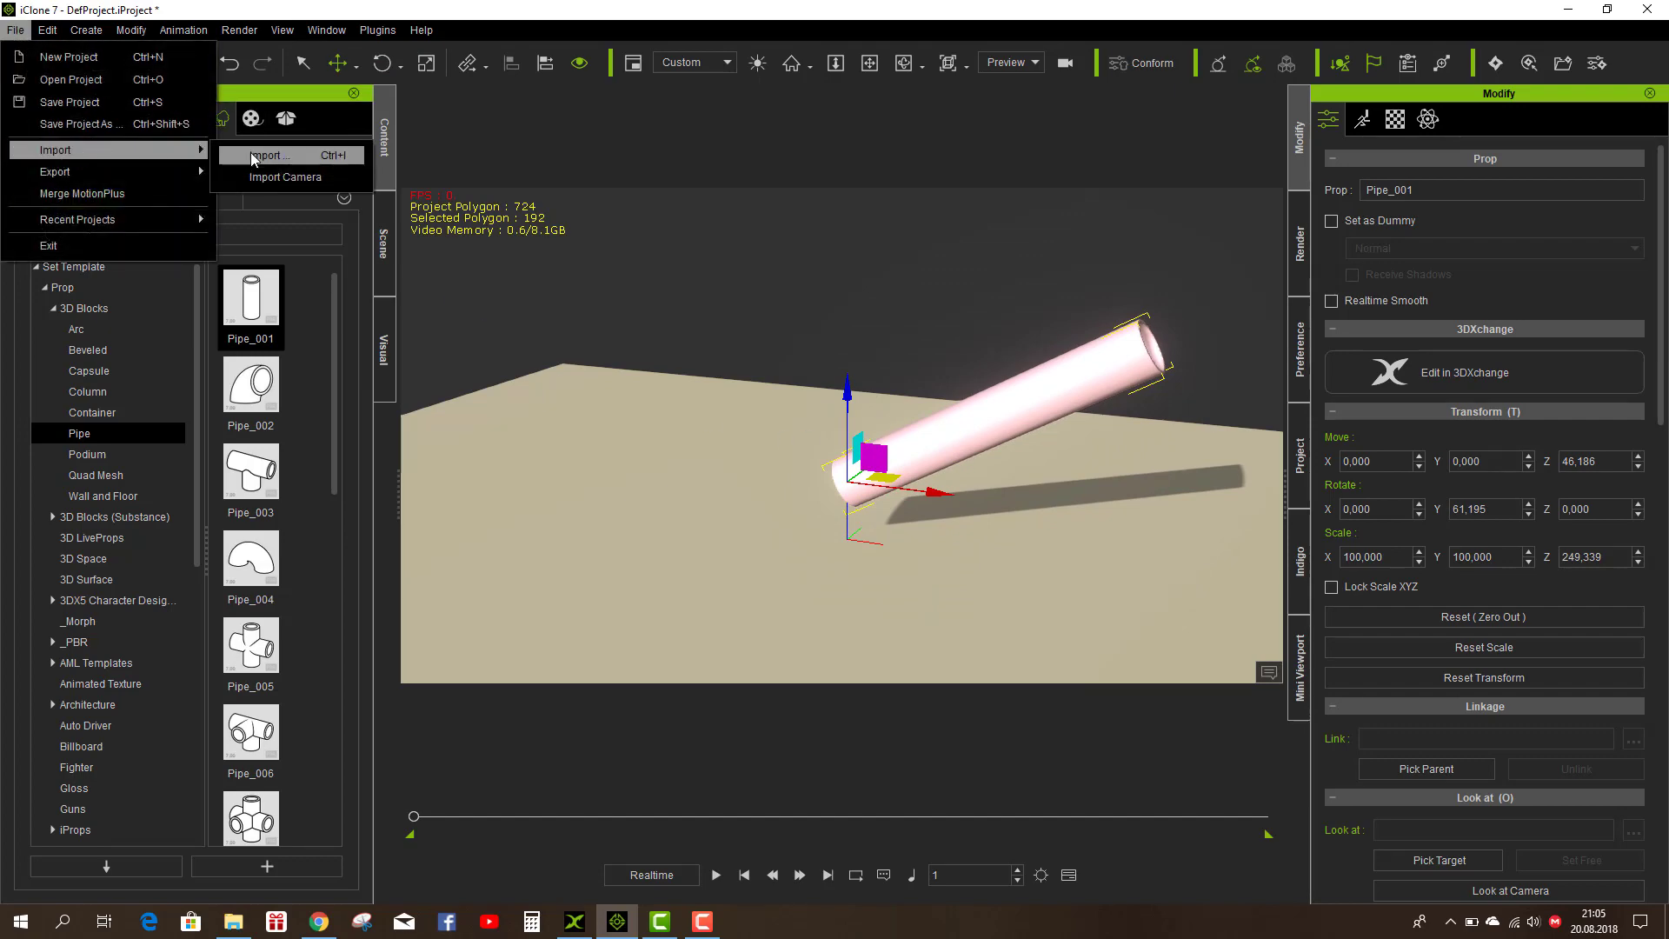
click(300, 164)
scroll(1200, 626, down, 5)
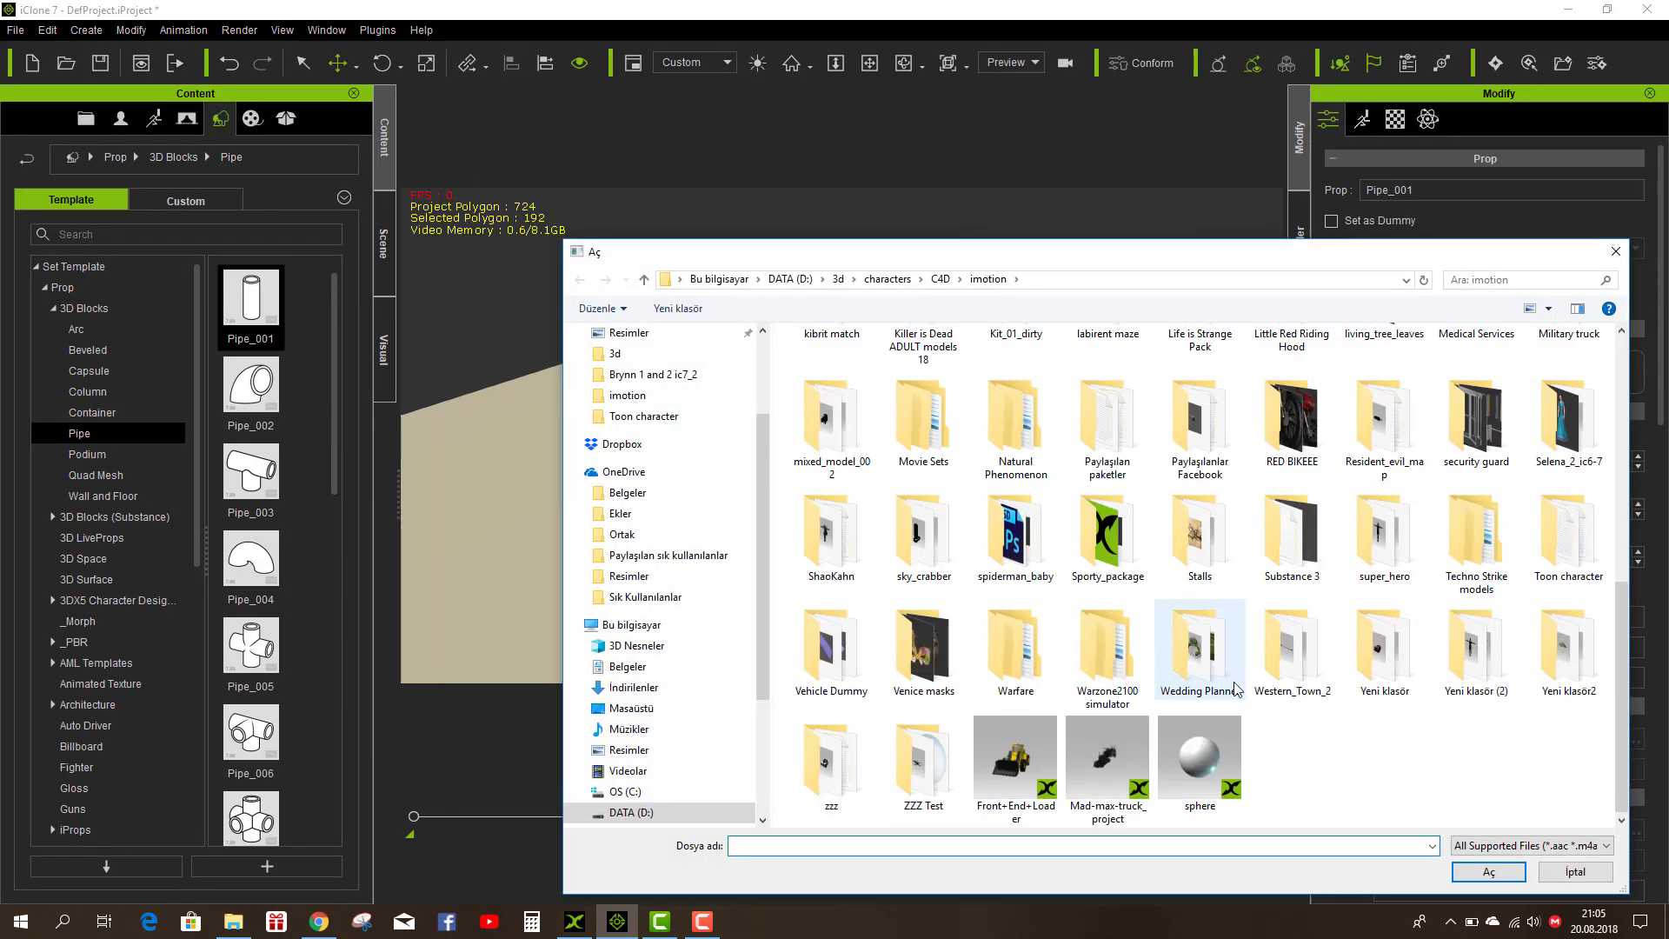
double_click(1203, 753)
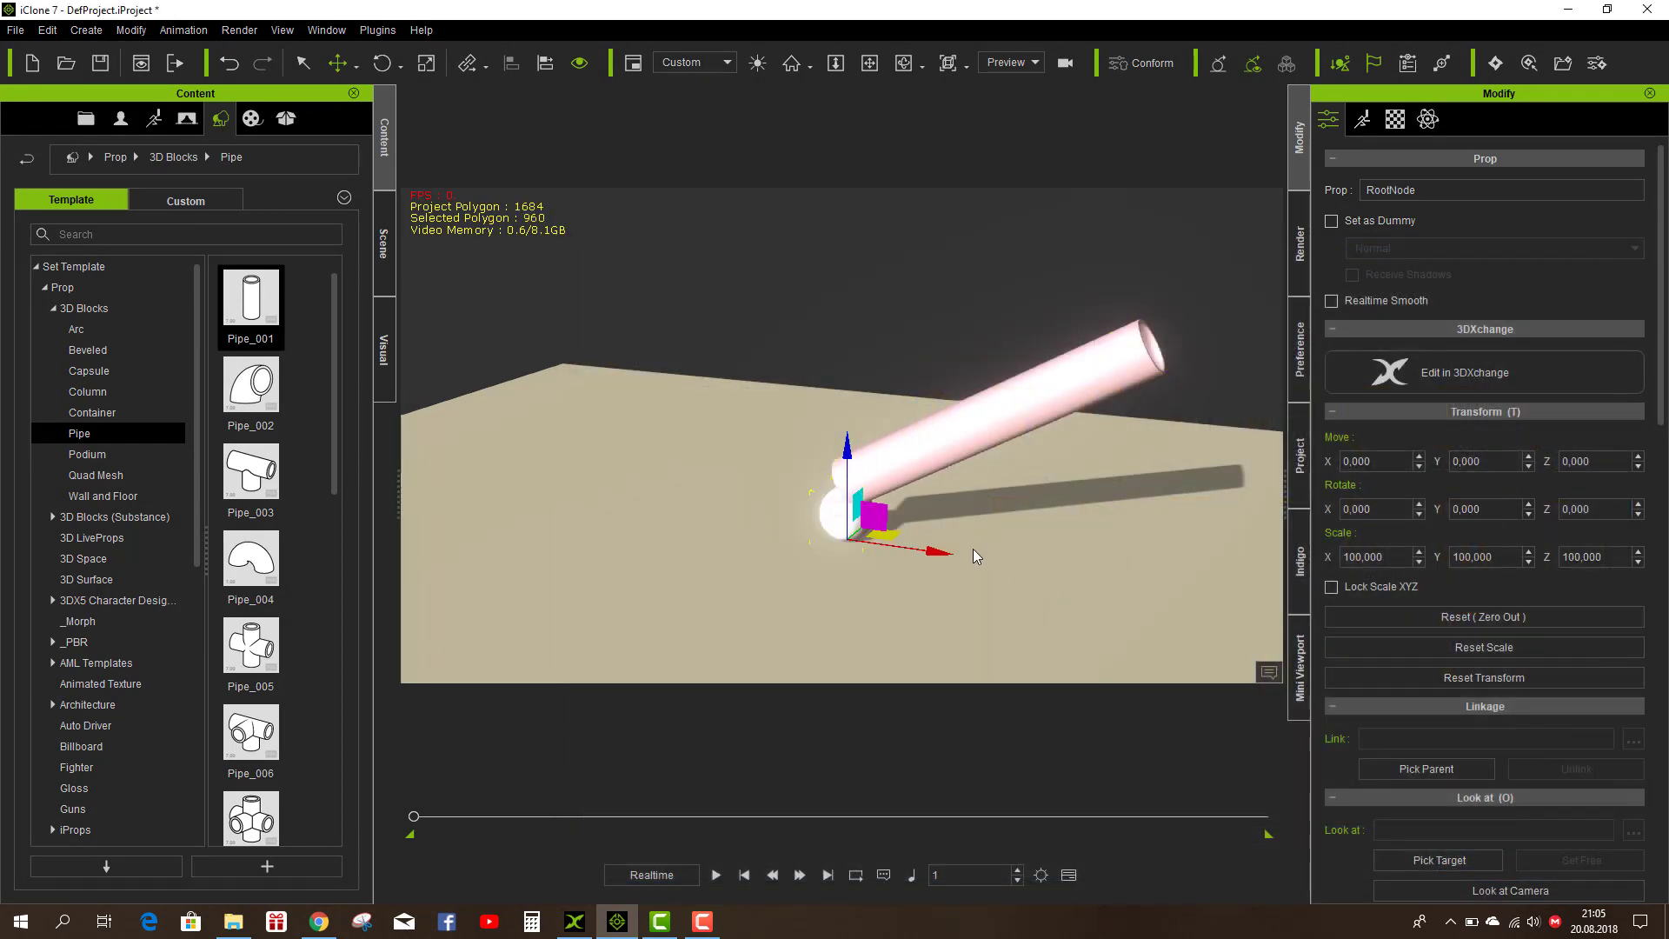
Step: Scale the sphere to about 42% and place it above the pipe's upper end
drag(927, 550, 1224, 560)
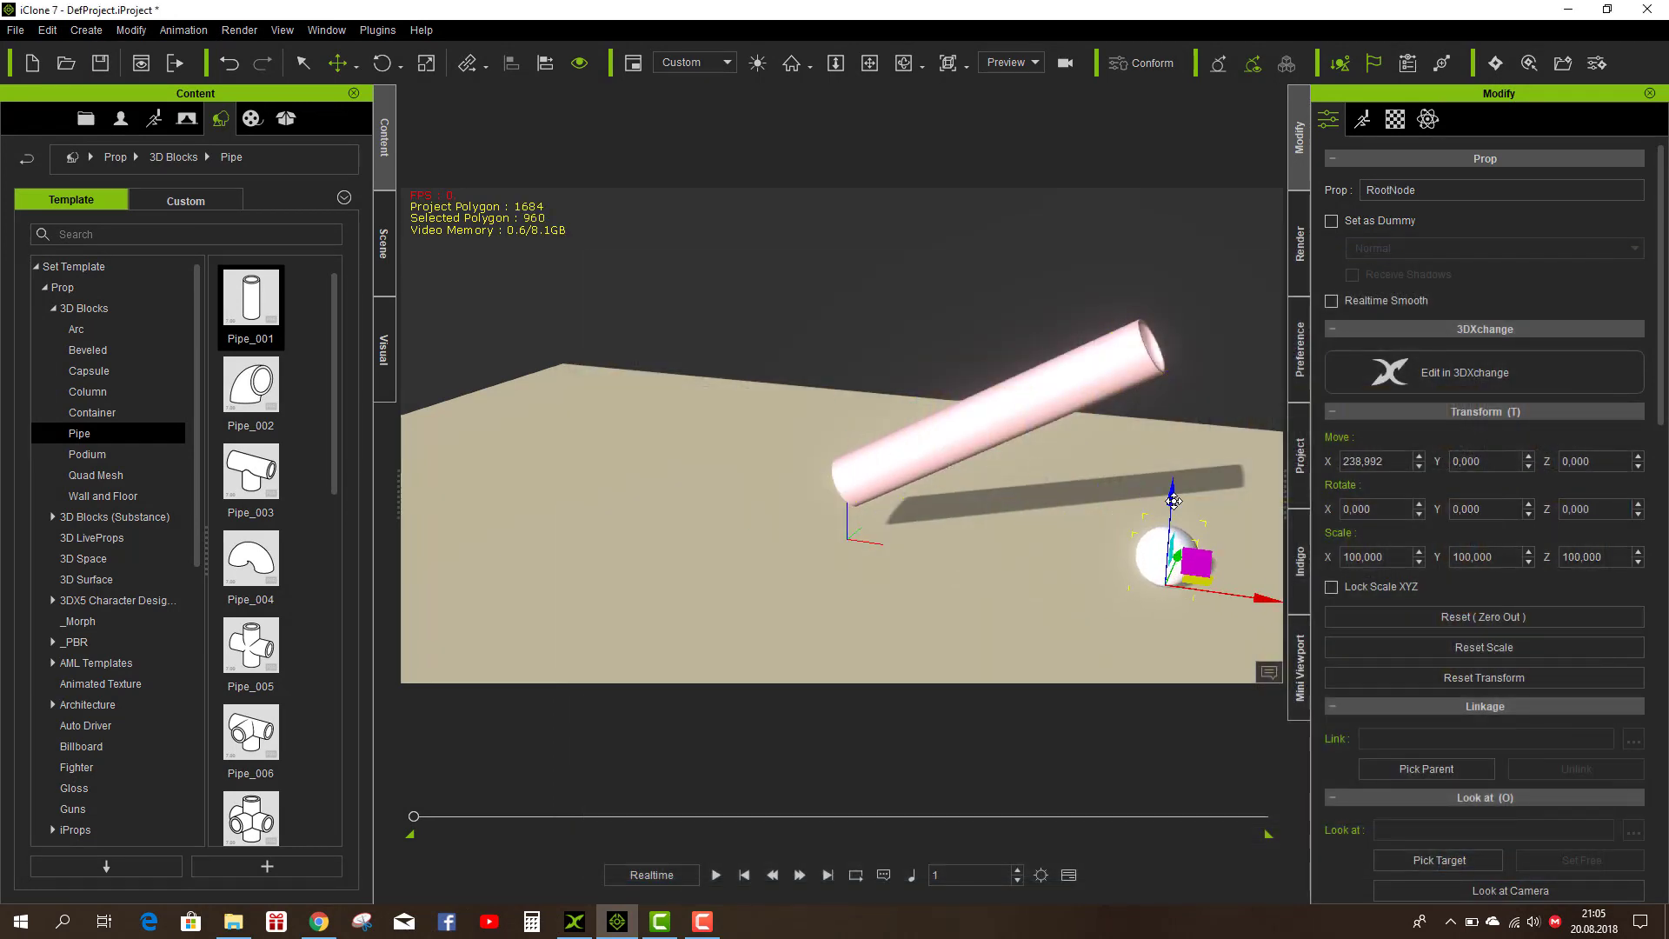
drag(1170, 499, 1157, 239)
click(430, 67)
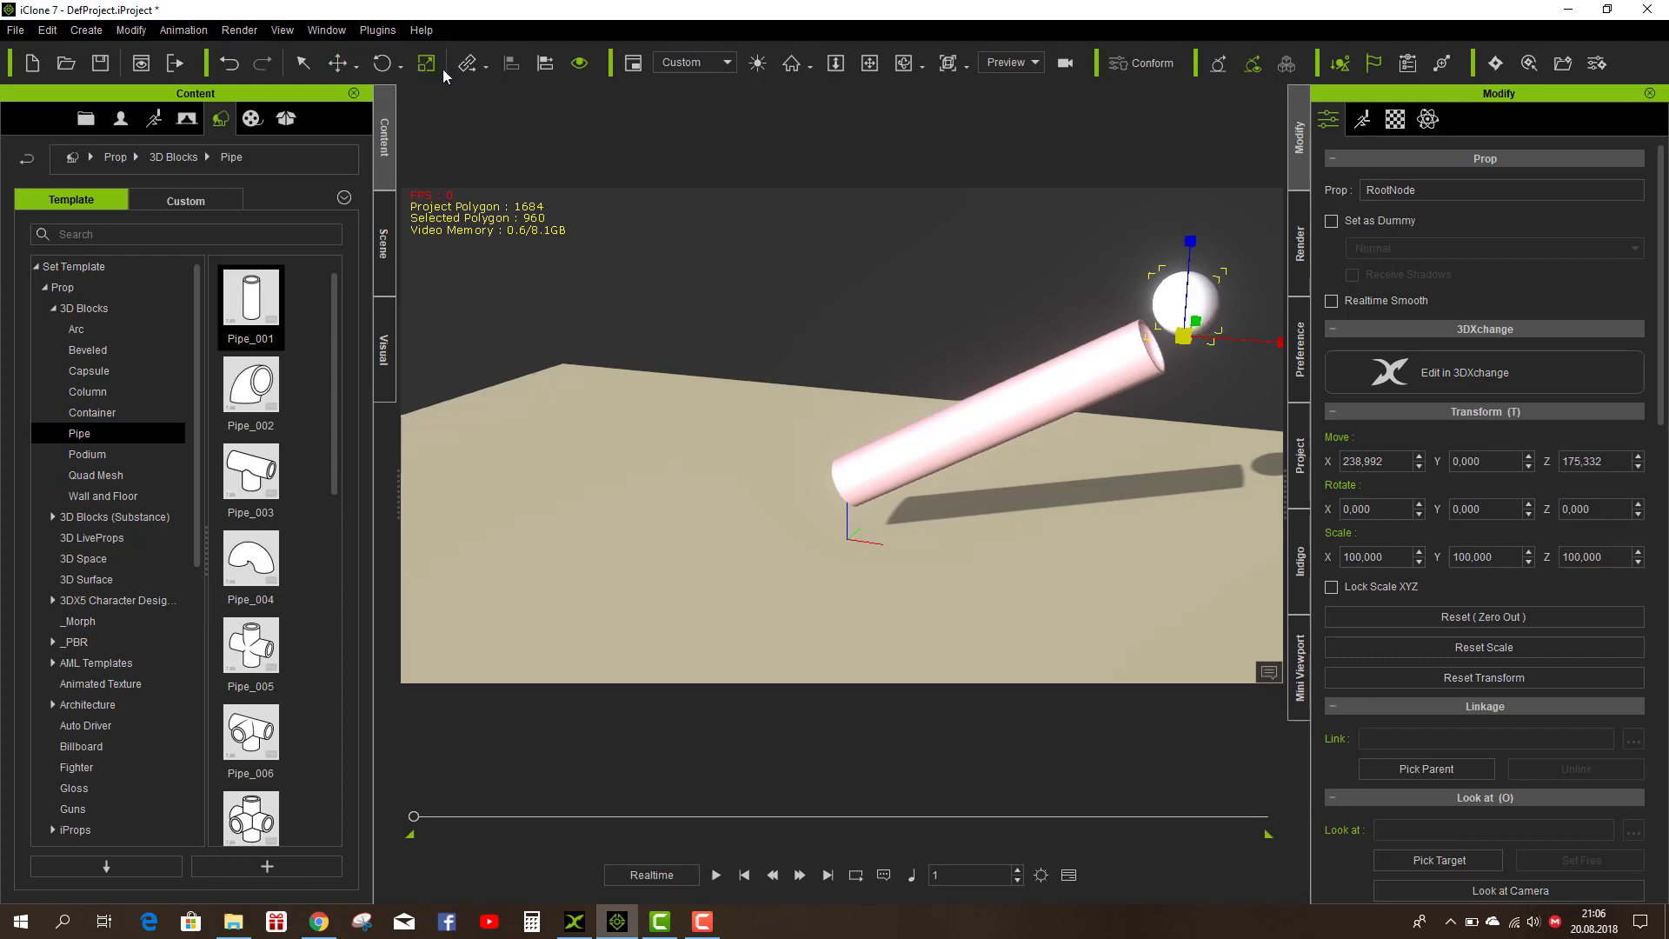
drag(1179, 334, 1182, 488)
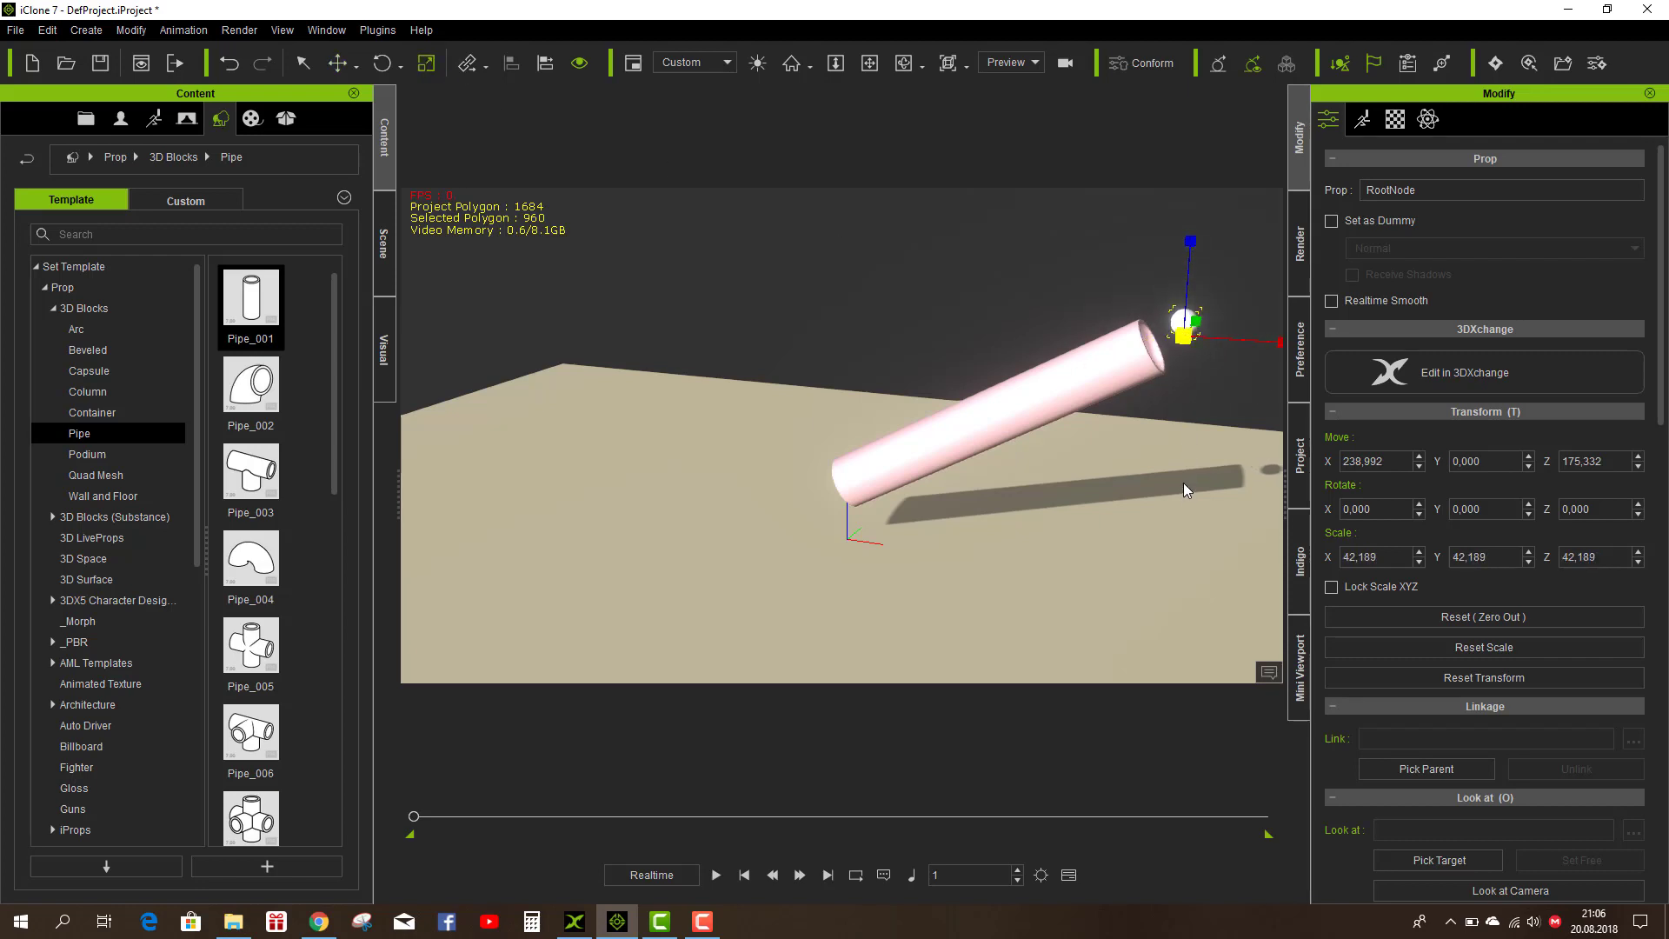
click(345, 65)
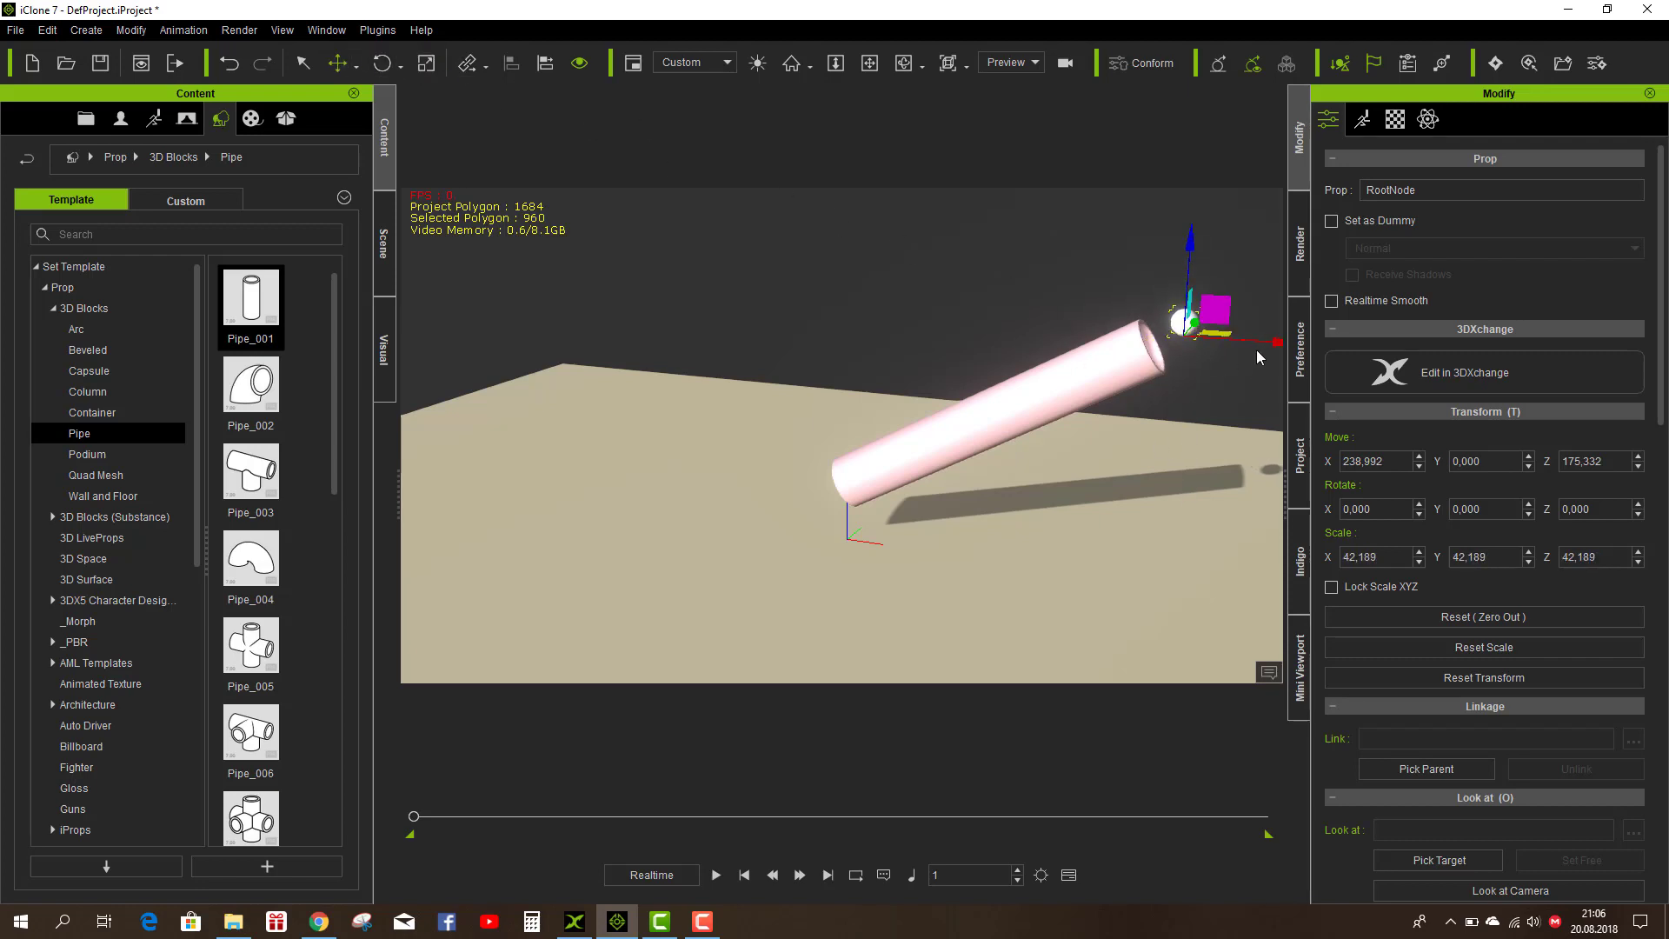
drag(1269, 342, 1242, 345)
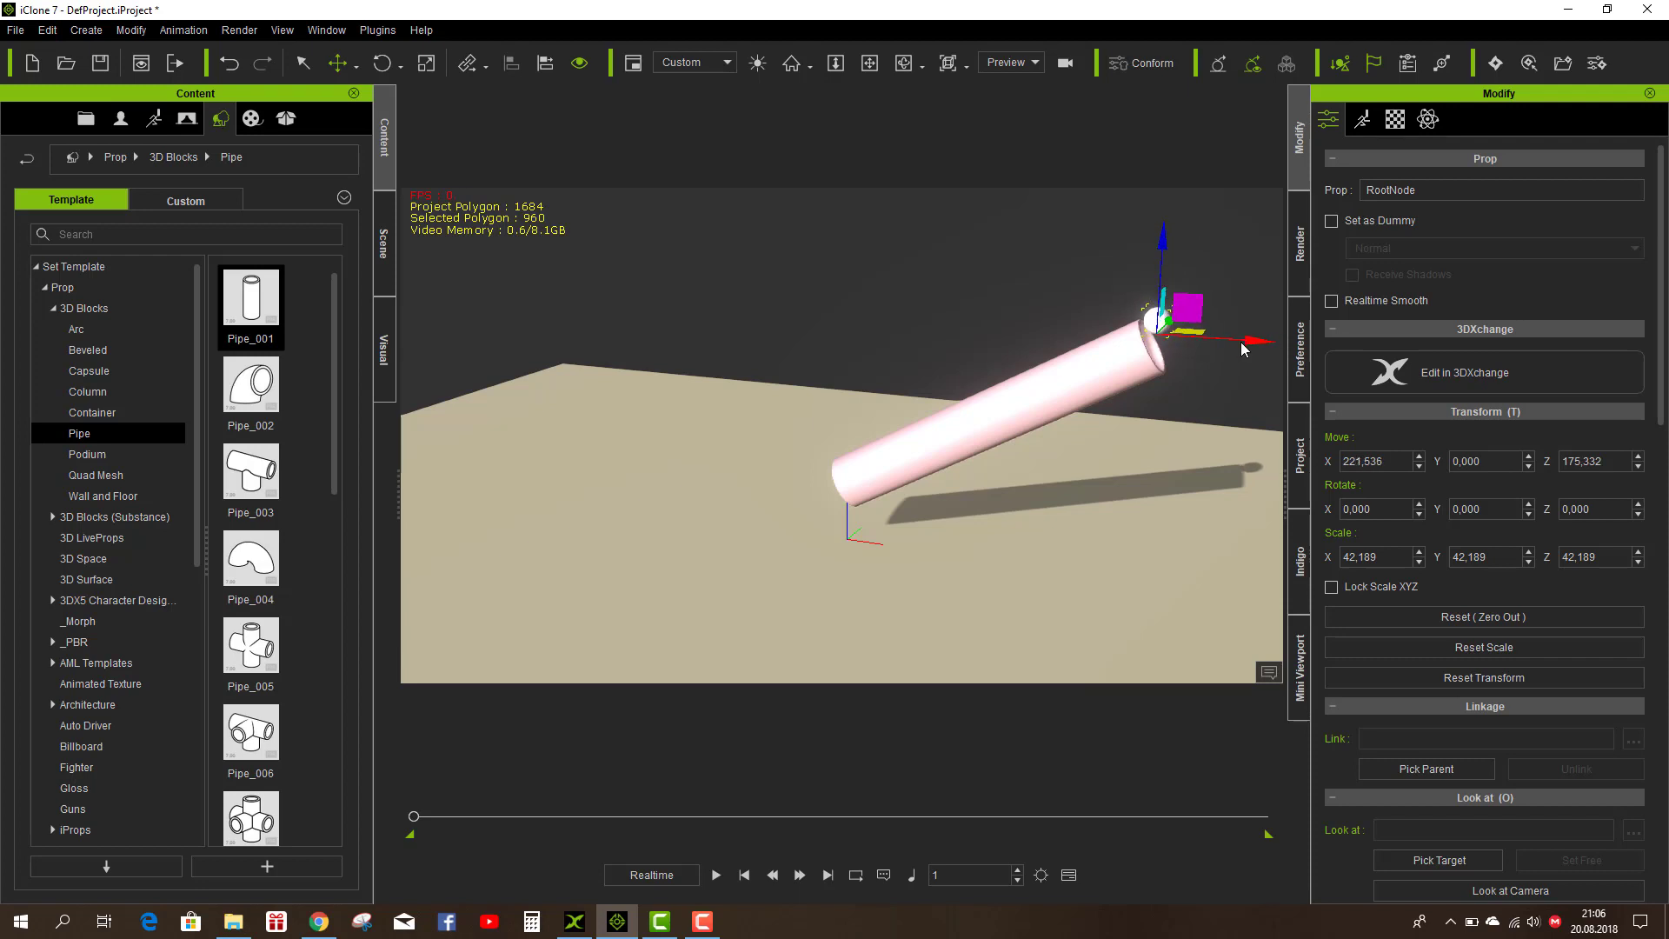
drag(1161, 250, 1153, 198)
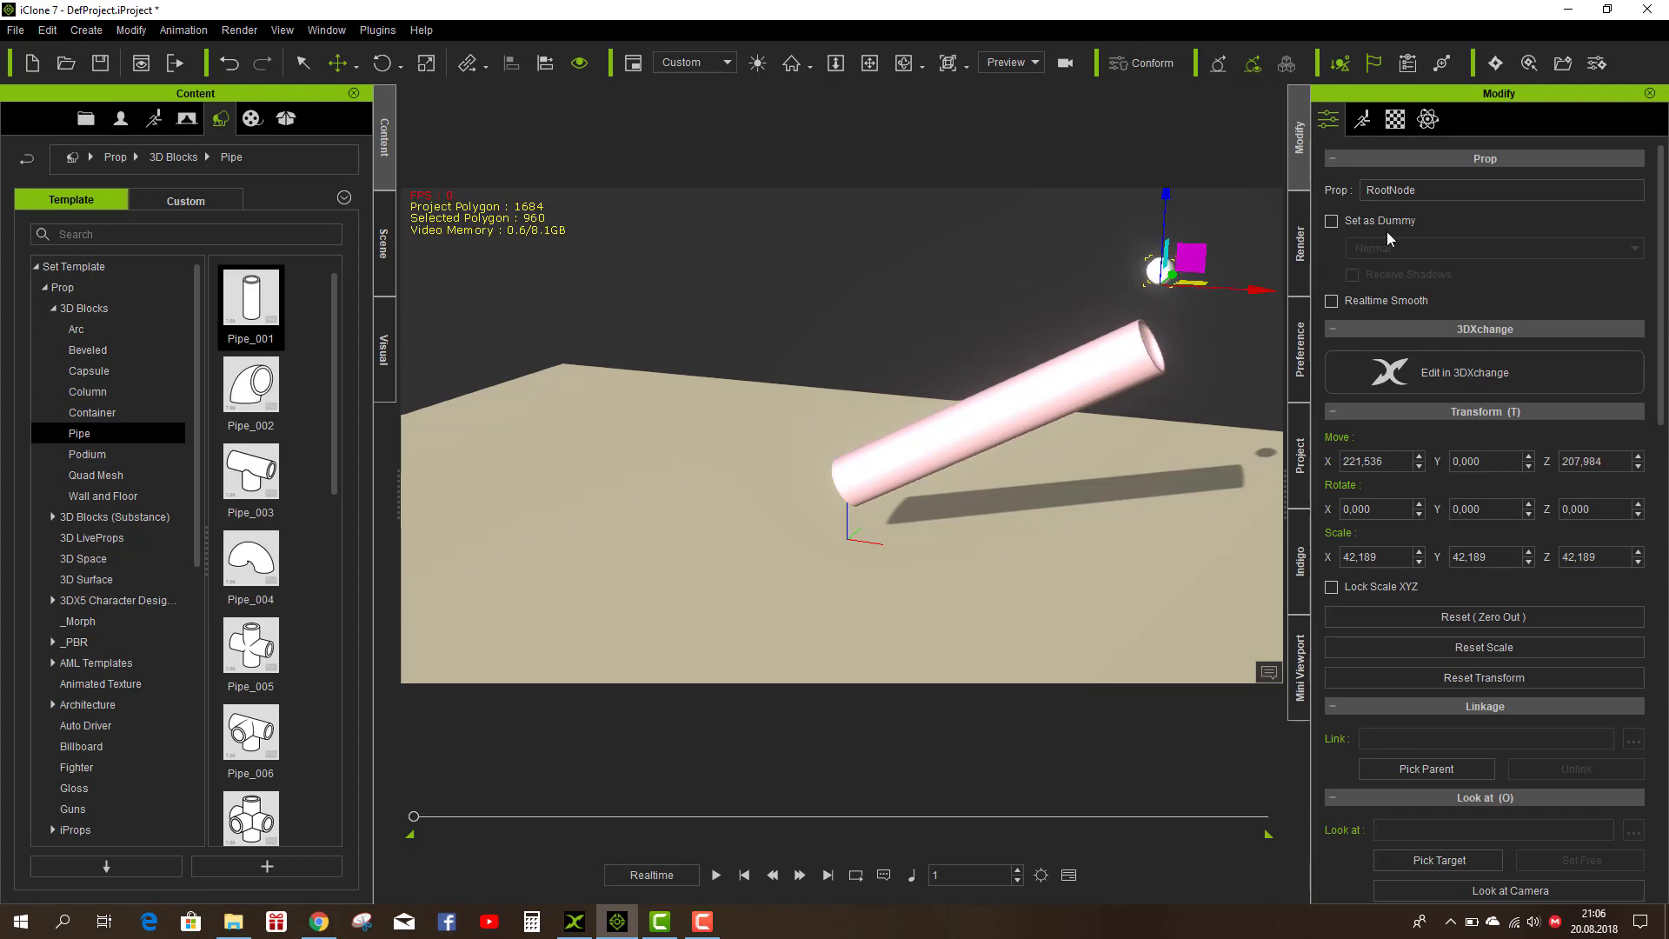
Step: Activate physics on the sphere with a Sphere collision bound
click(1427, 119)
click(1330, 185)
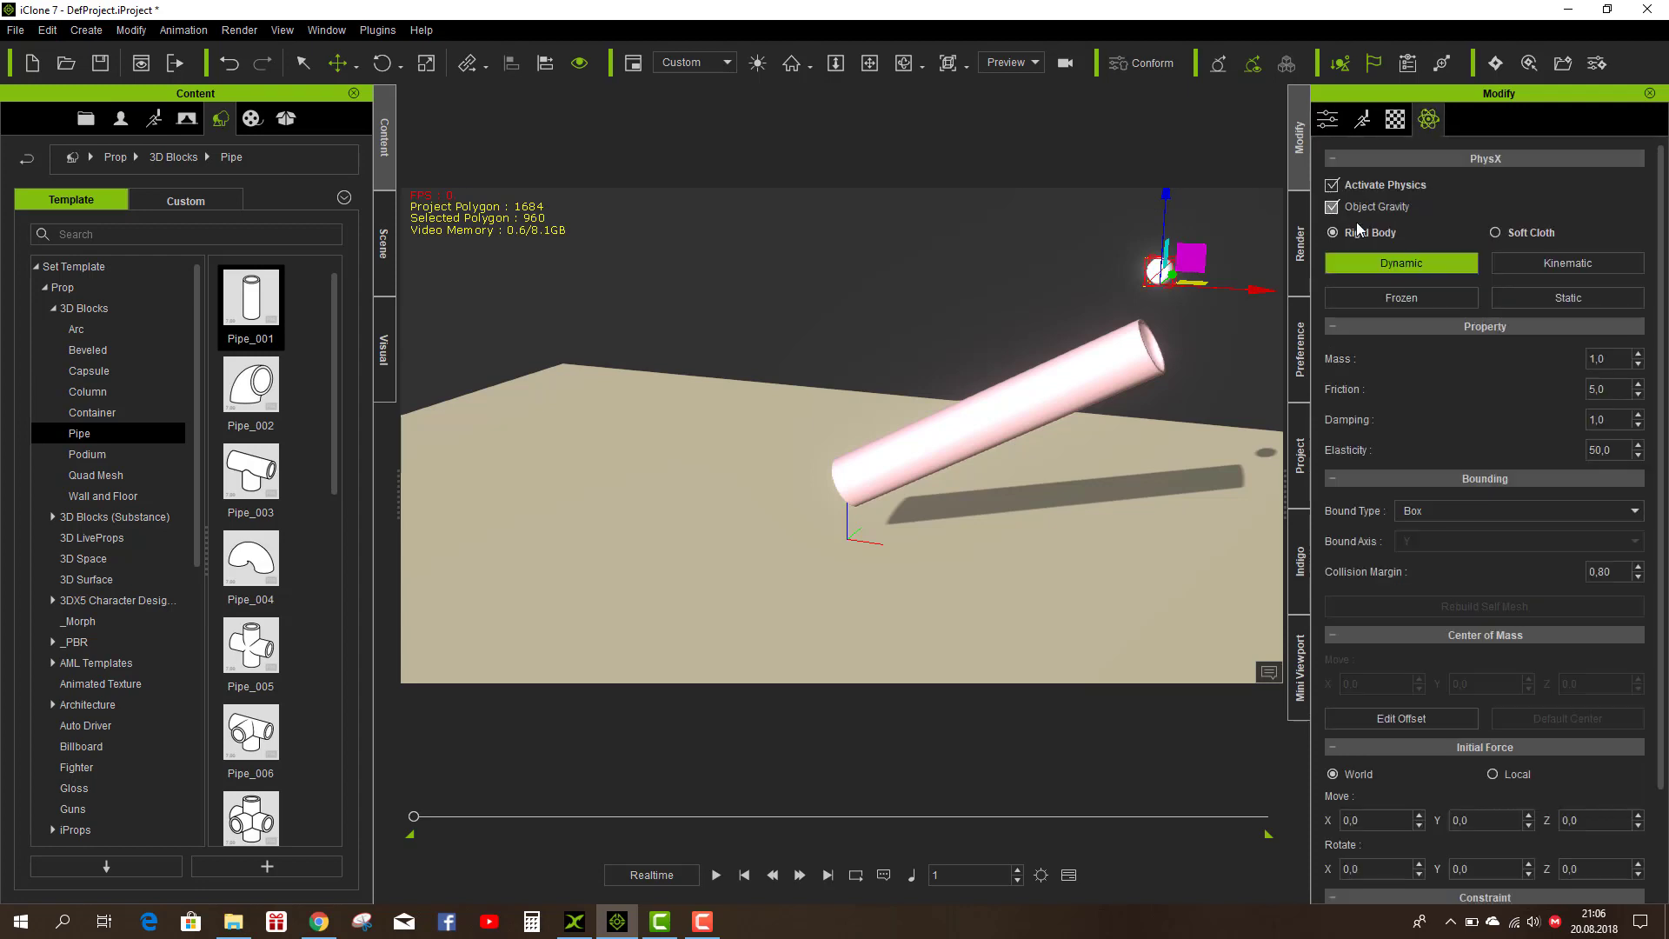
click(1469, 510)
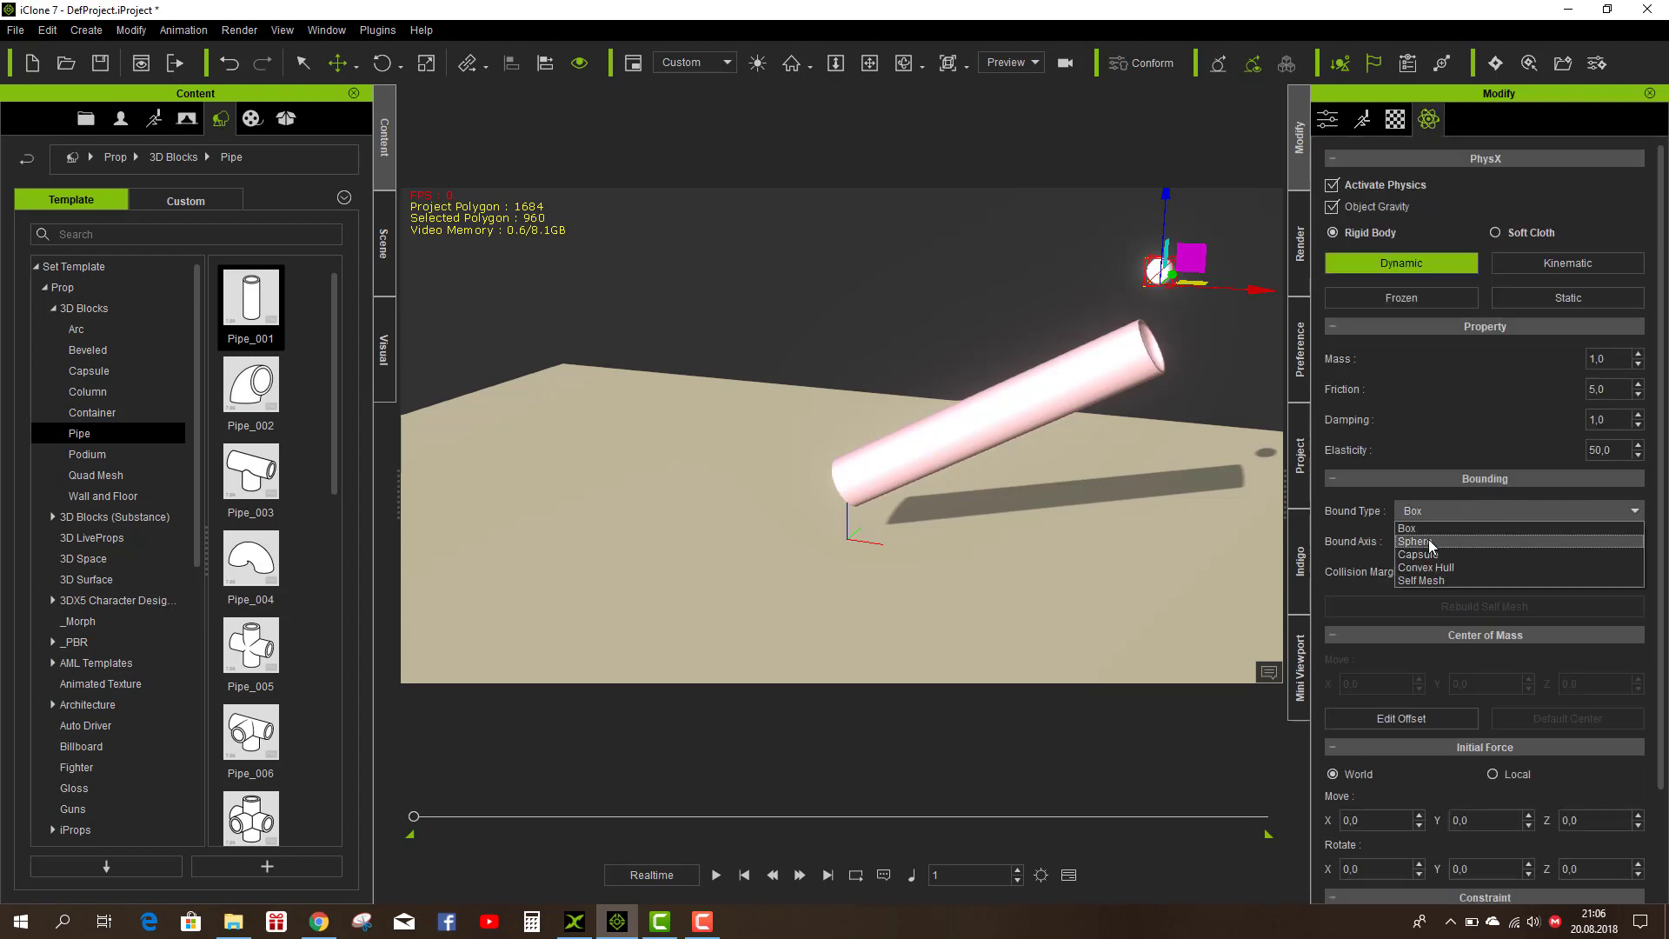
click(1426, 540)
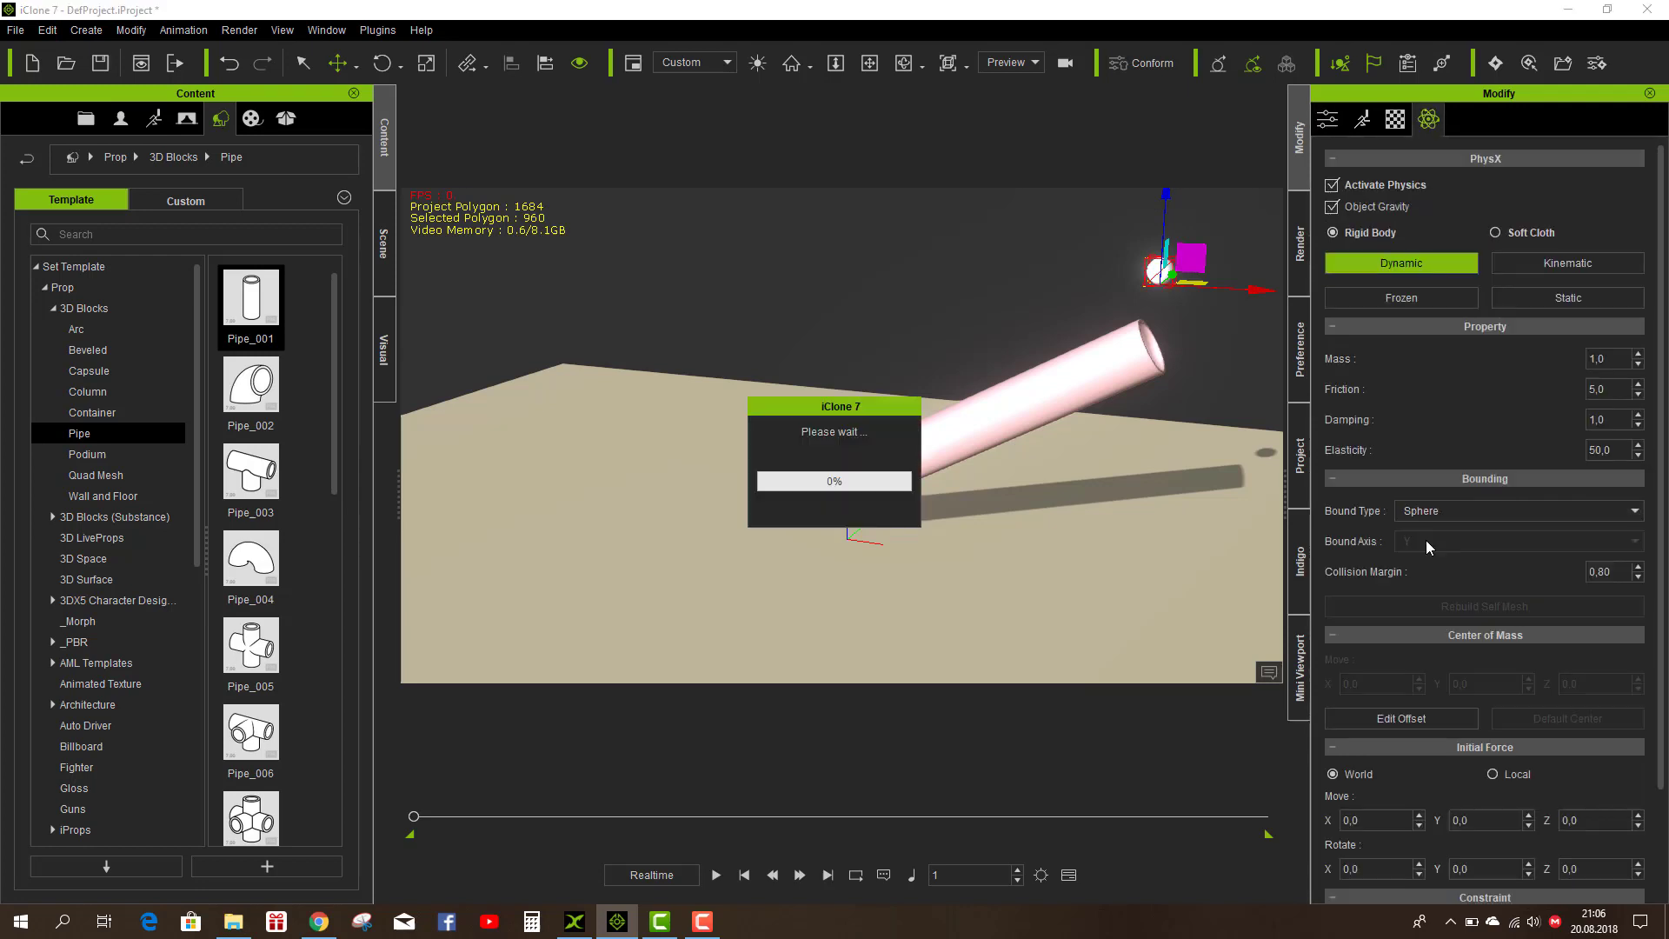
Step: Activate physics on the pipe with a Self Mesh bound and test-play the simulation
click(1081, 386)
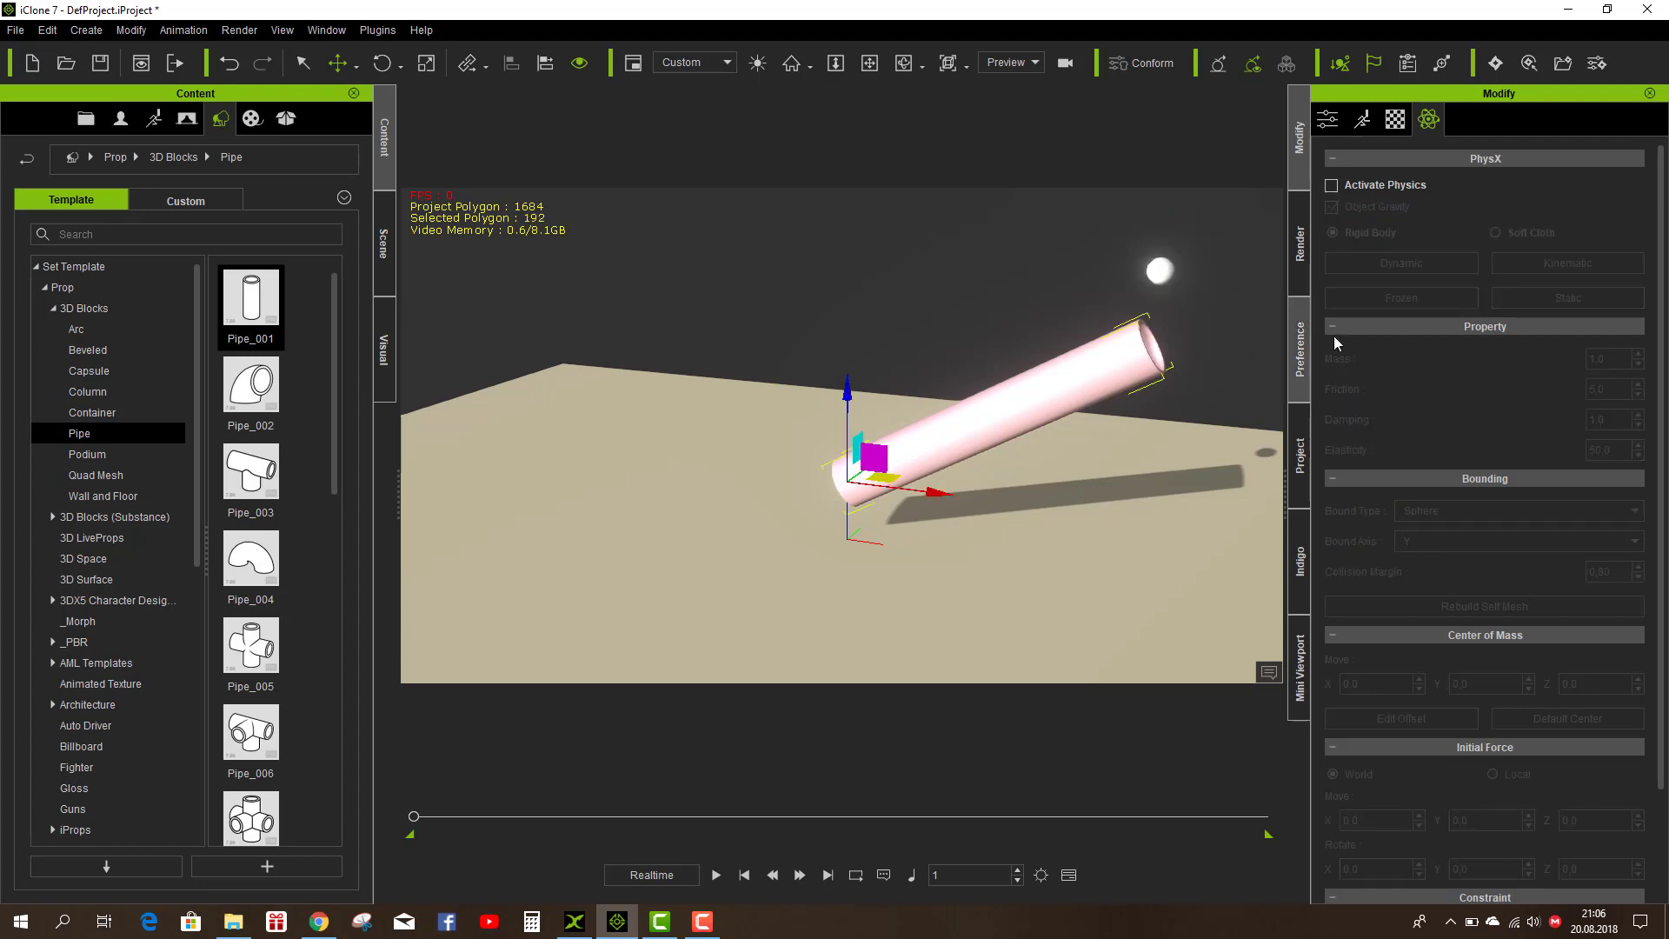
click(1331, 186)
click(1451, 508)
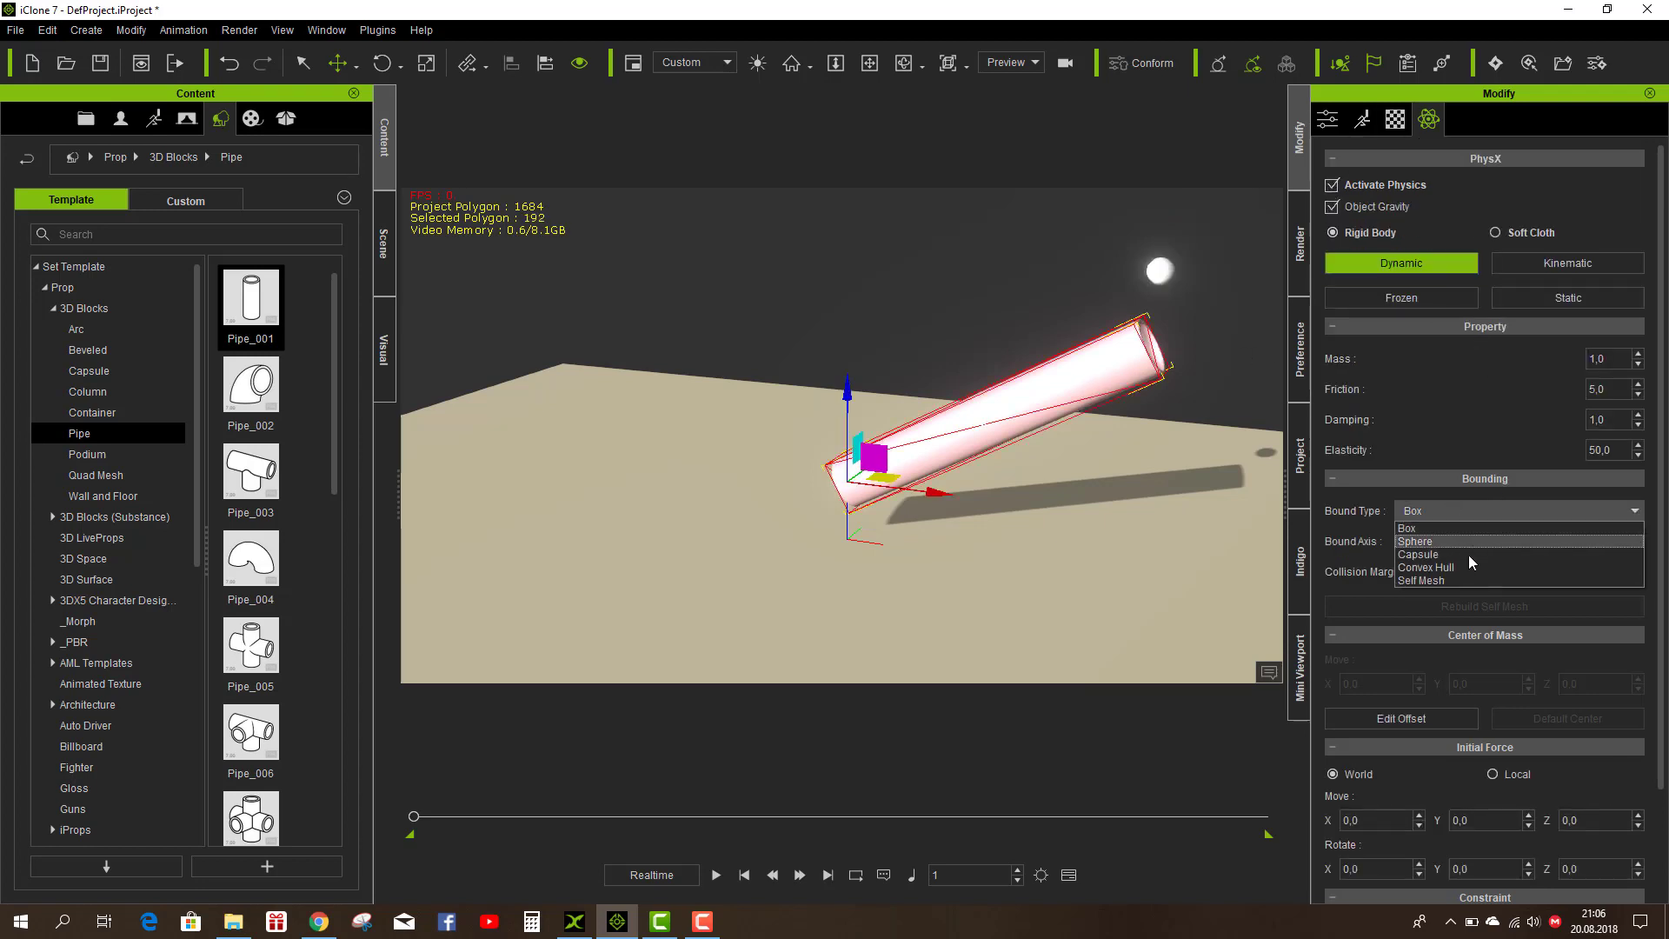
click(1442, 579)
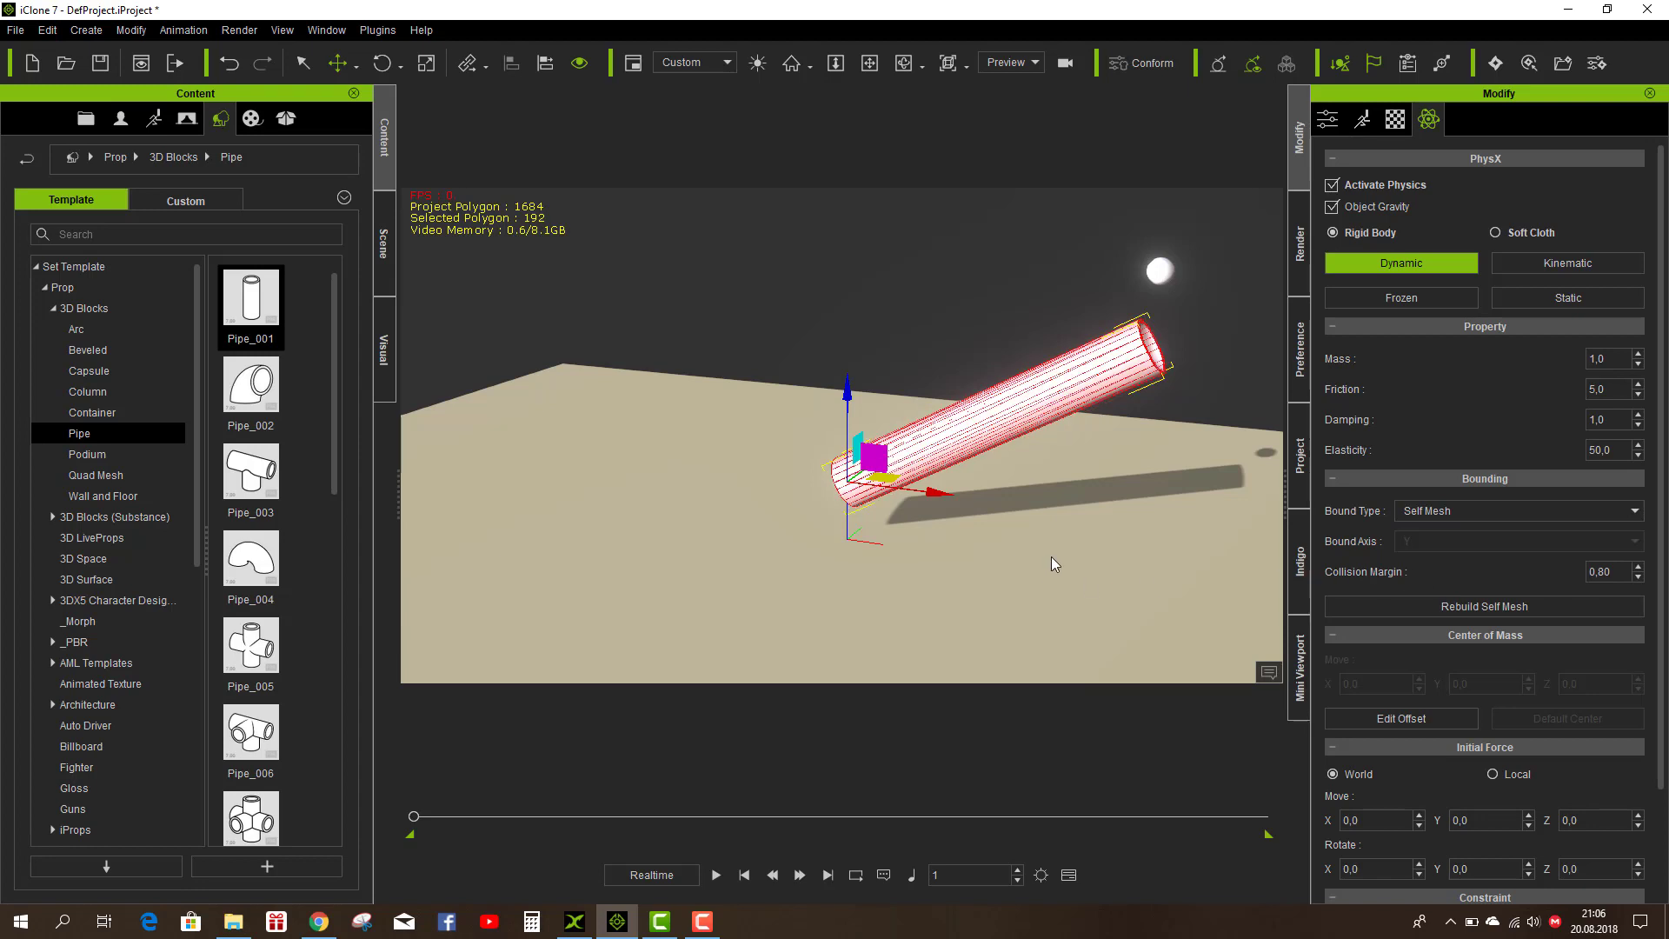
click(715, 875)
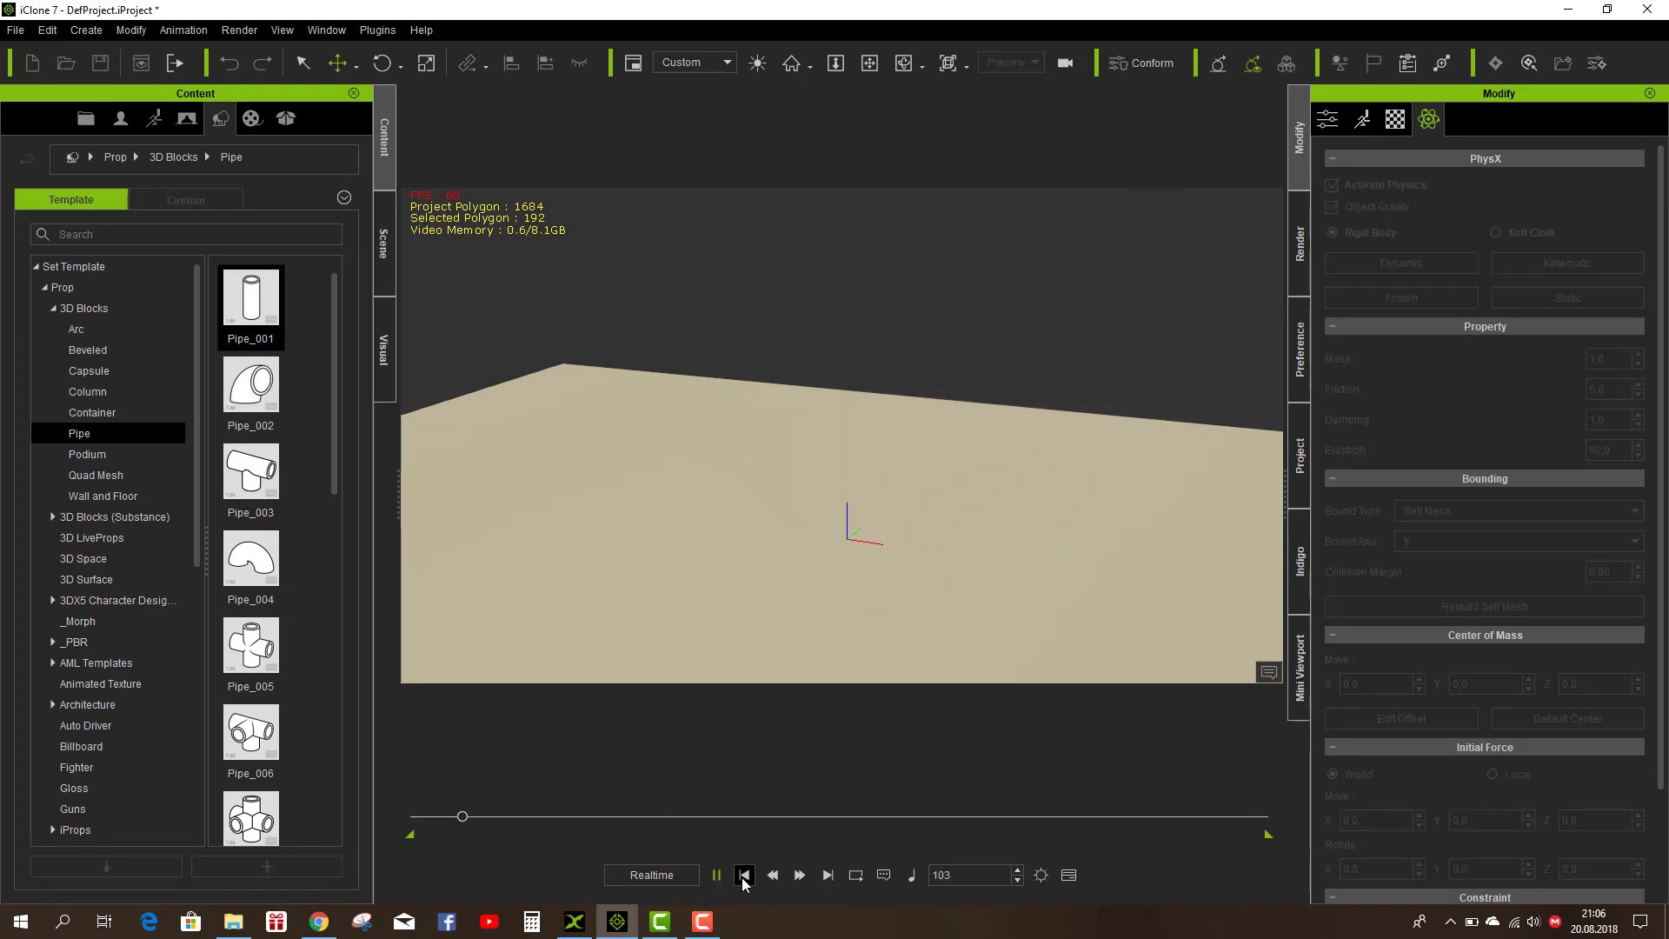
click(744, 875)
Step: Make the pipe static, remove its object animation, then replay and rewind to frame 1
click(1545, 299)
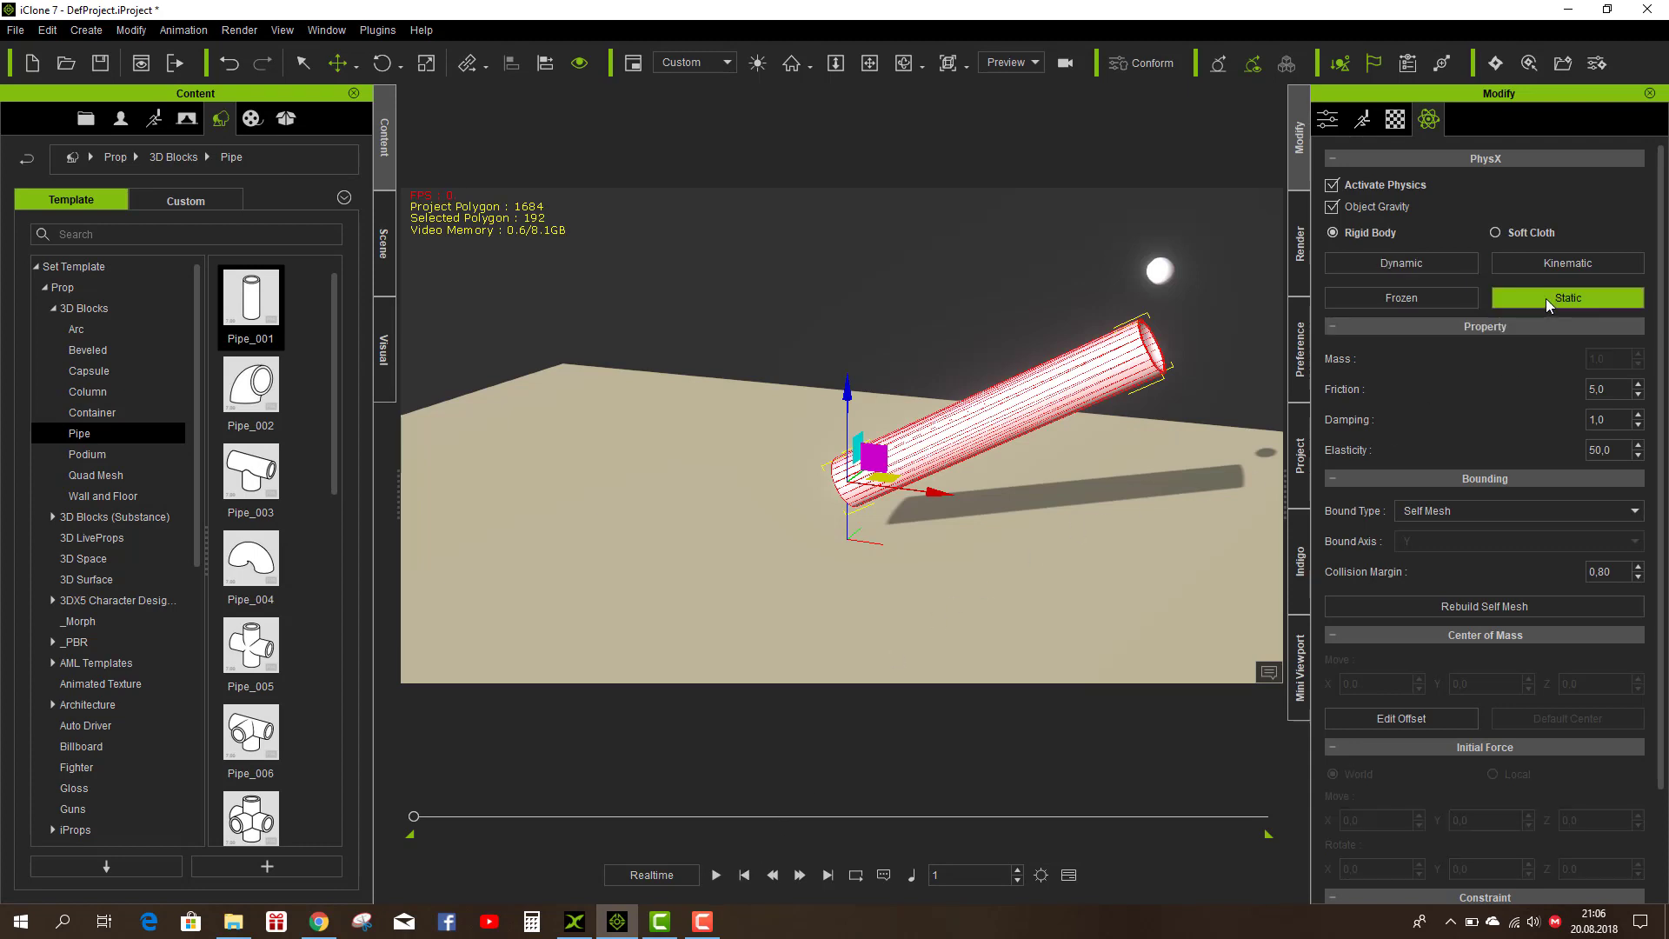
right_click(998, 428)
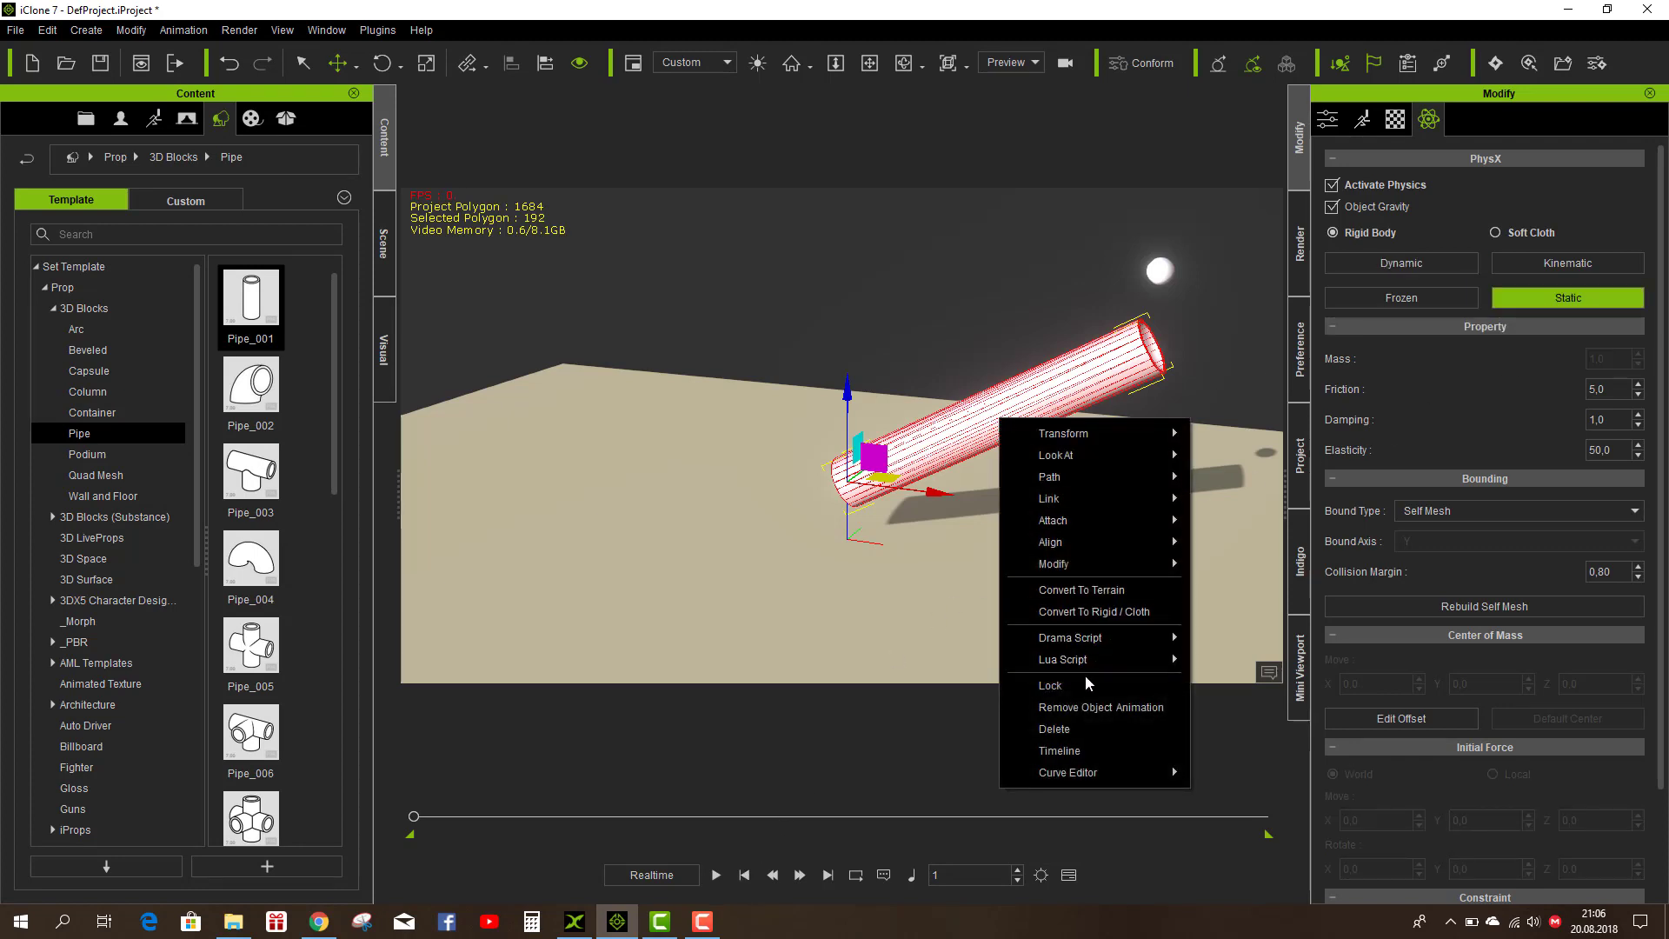
click(1071, 707)
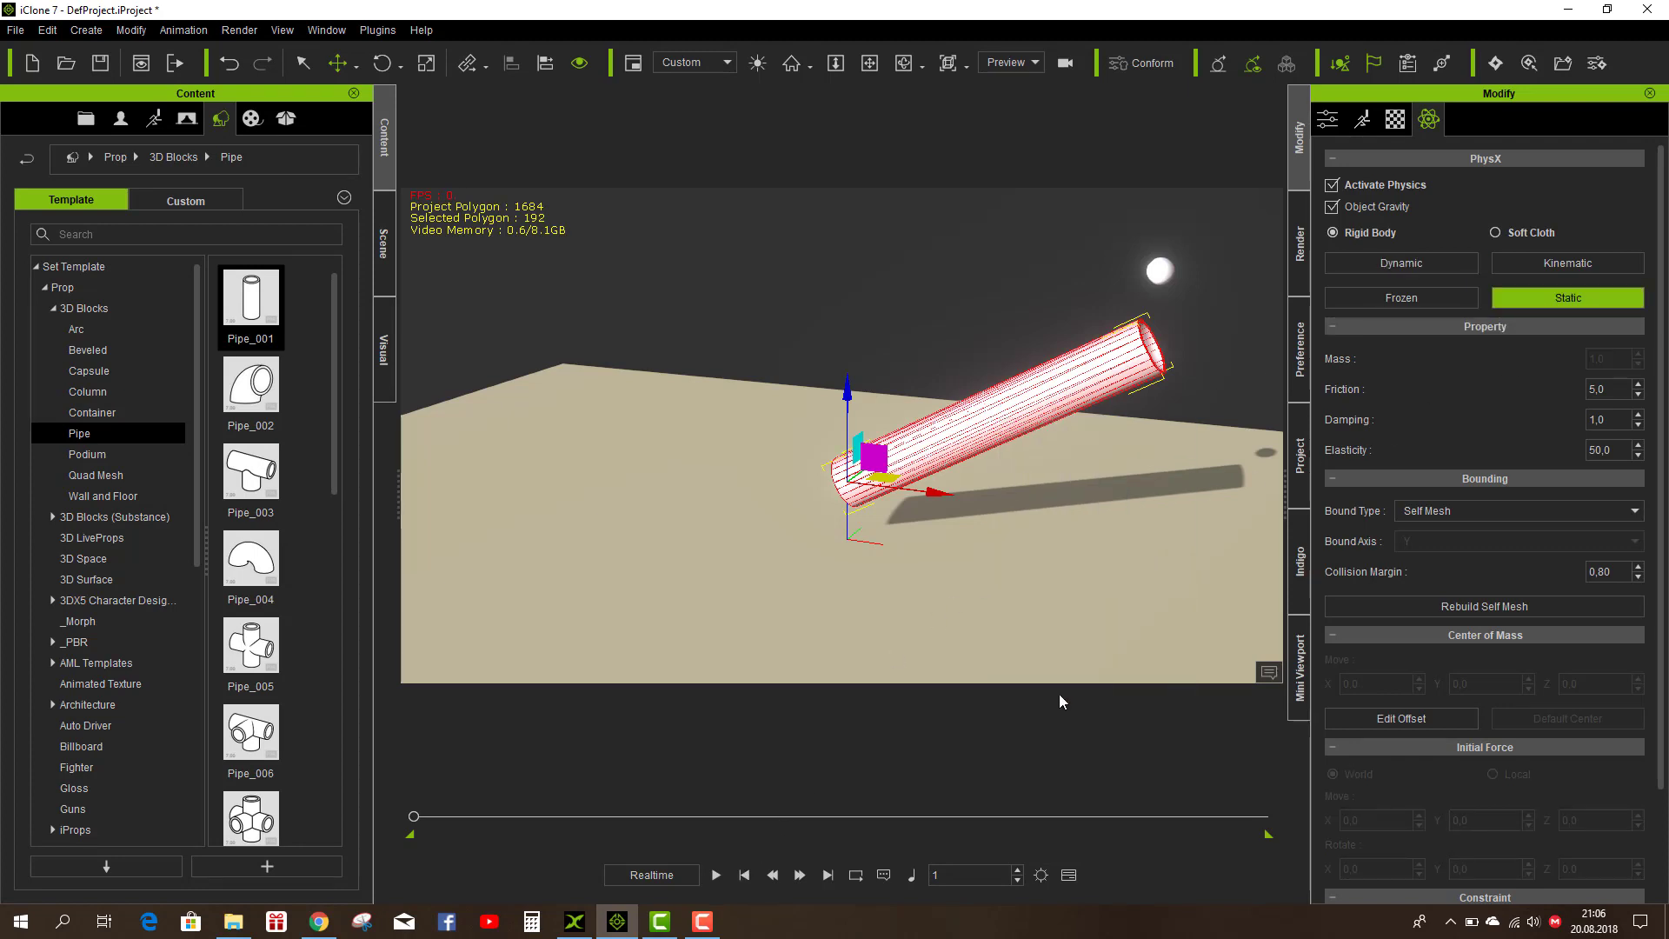
click(716, 876)
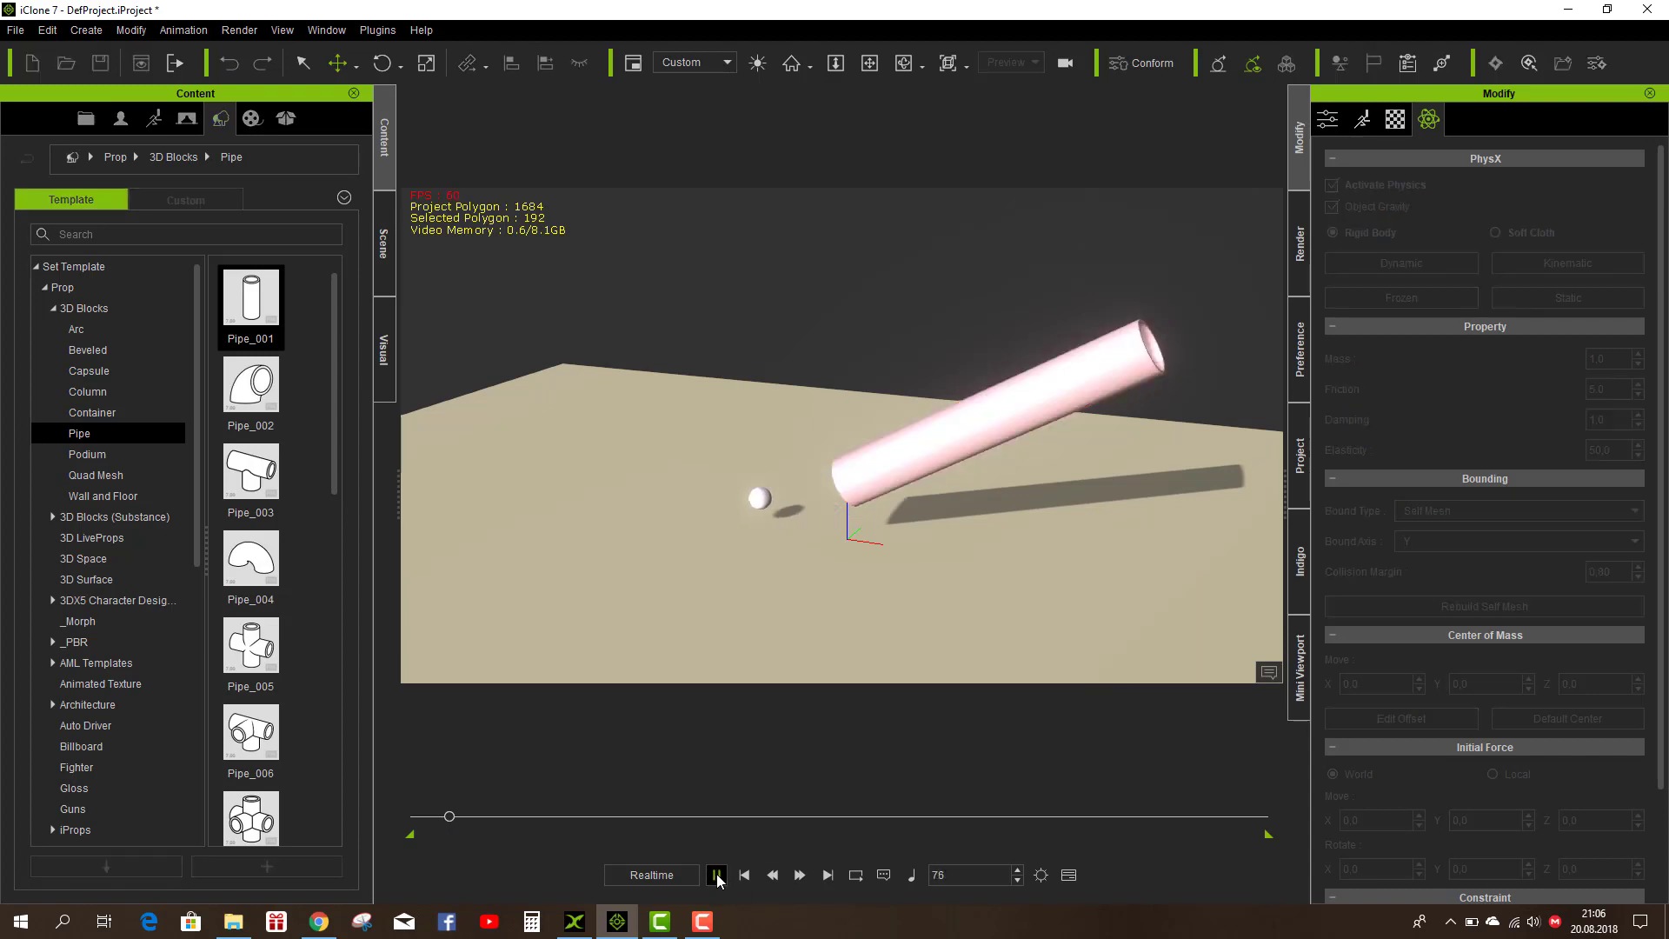
click(744, 876)
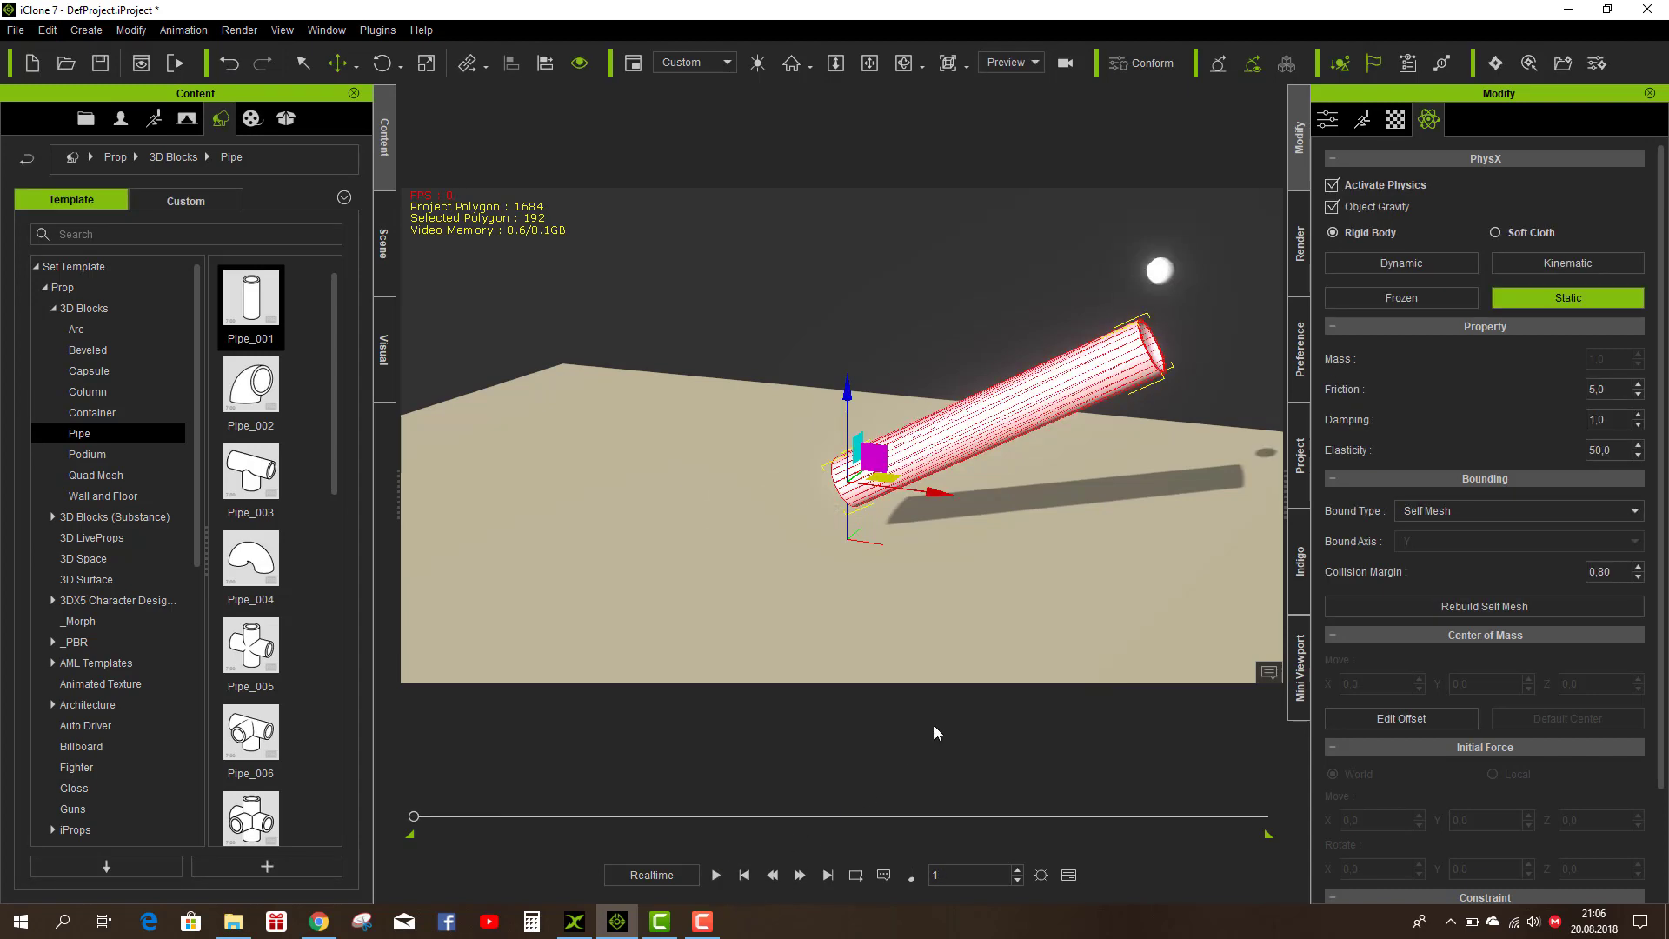
Step: Make the floor a kinematic physics body, test-play it, and orbit the view
click(989, 624)
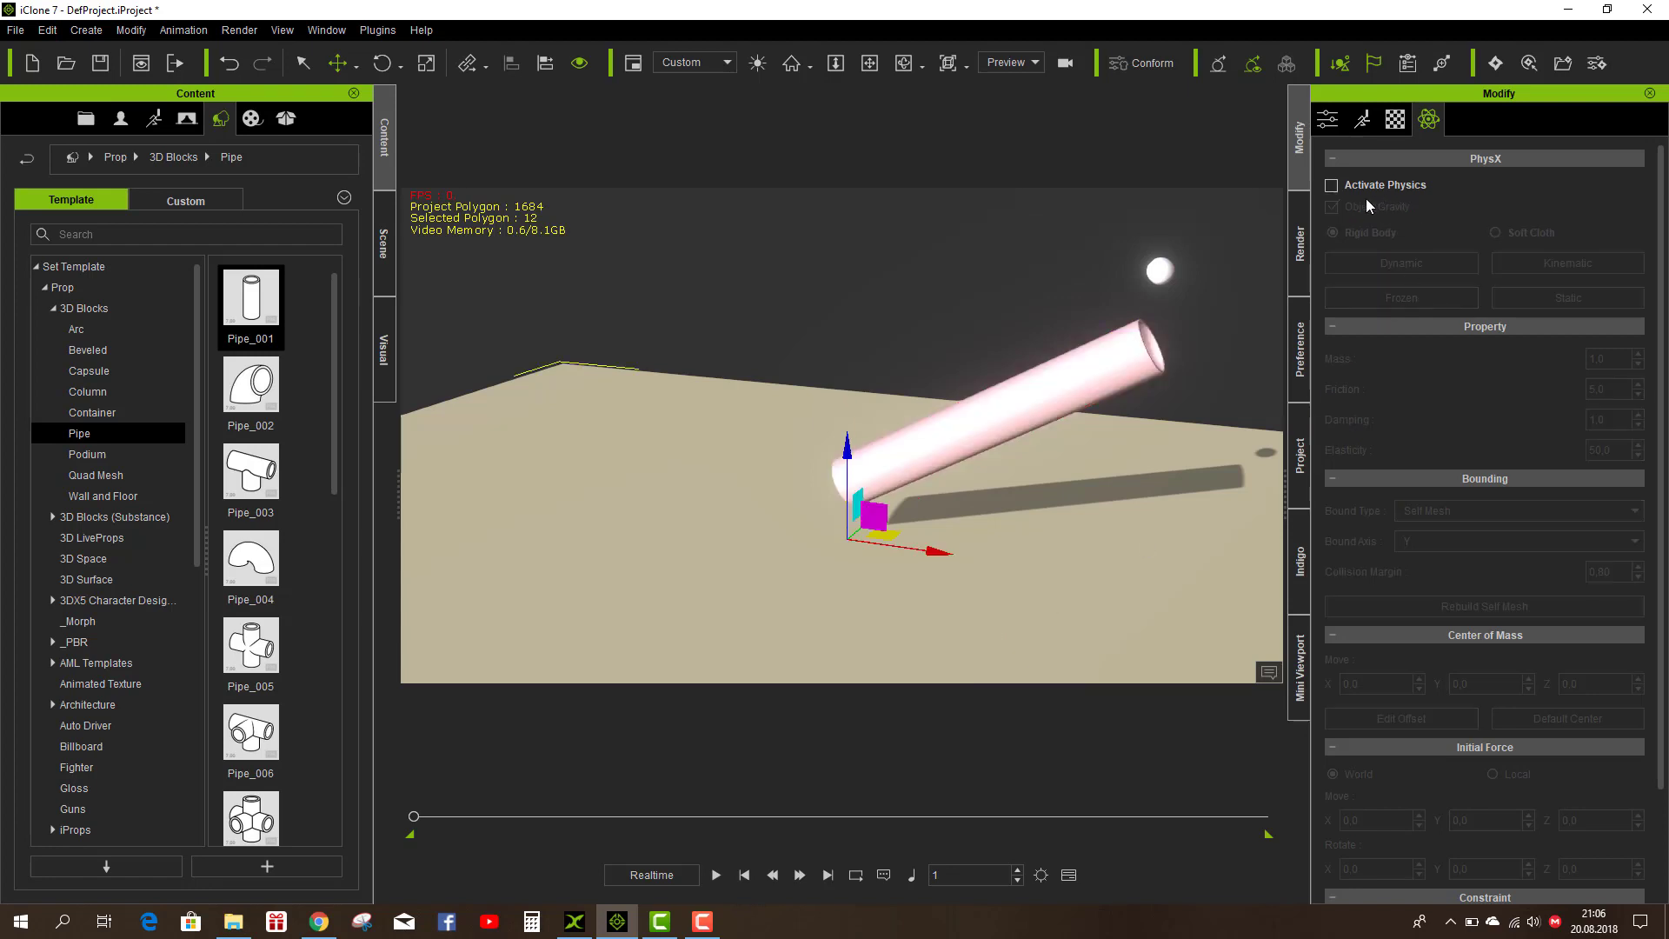
click(1332, 185)
click(1527, 266)
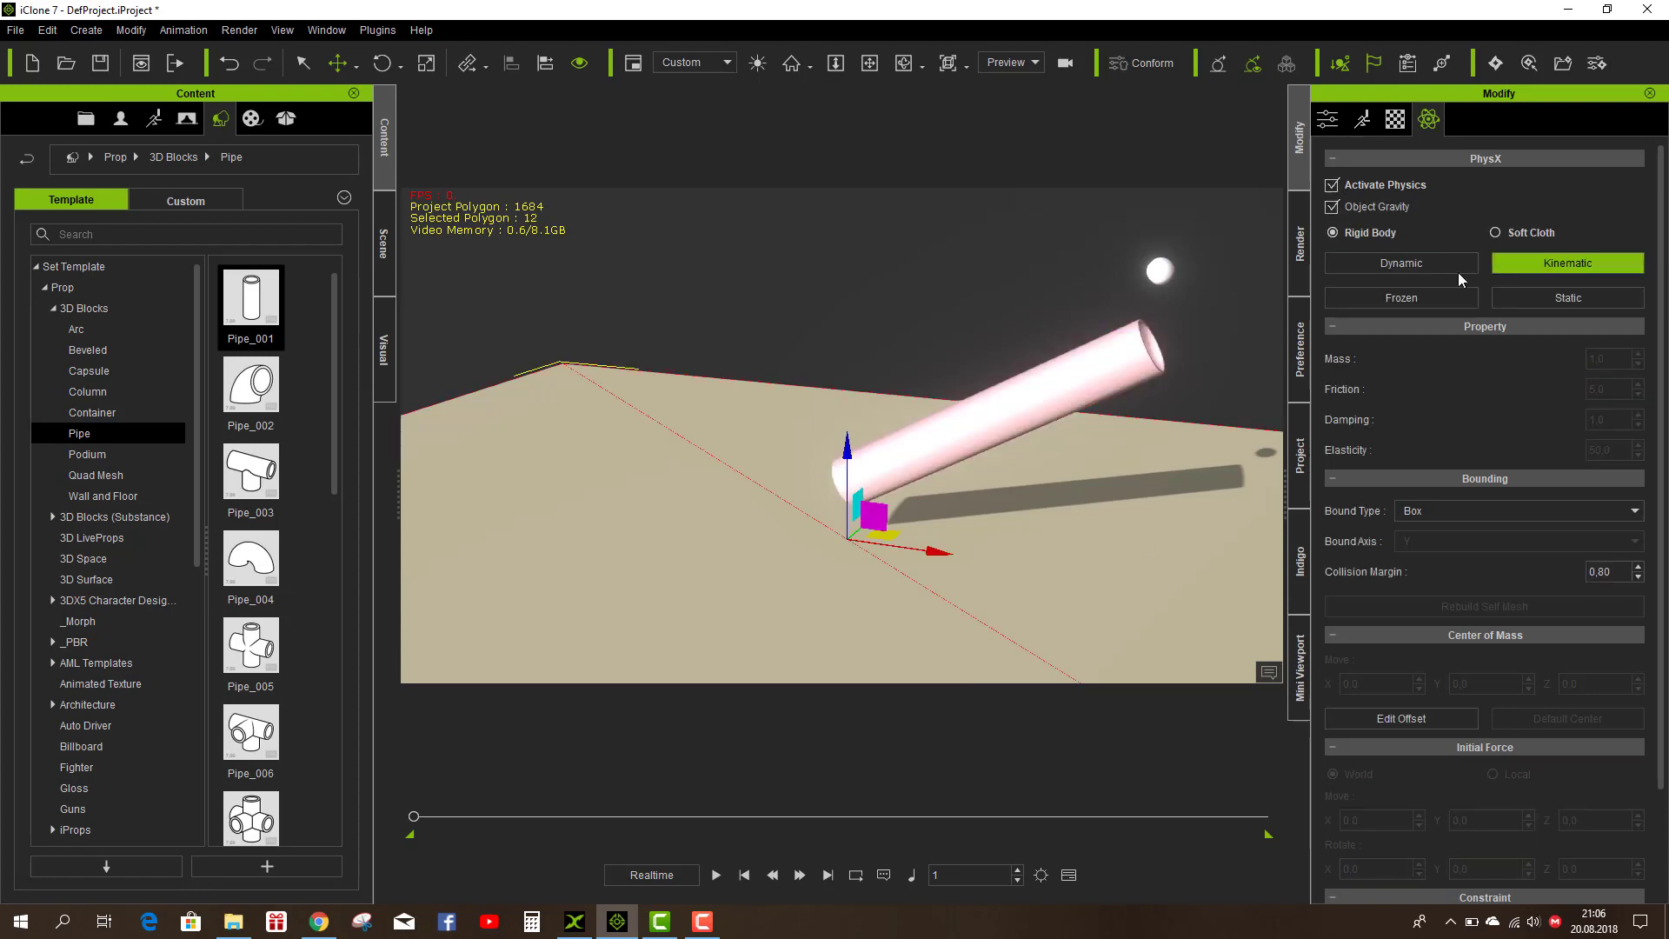
click(716, 875)
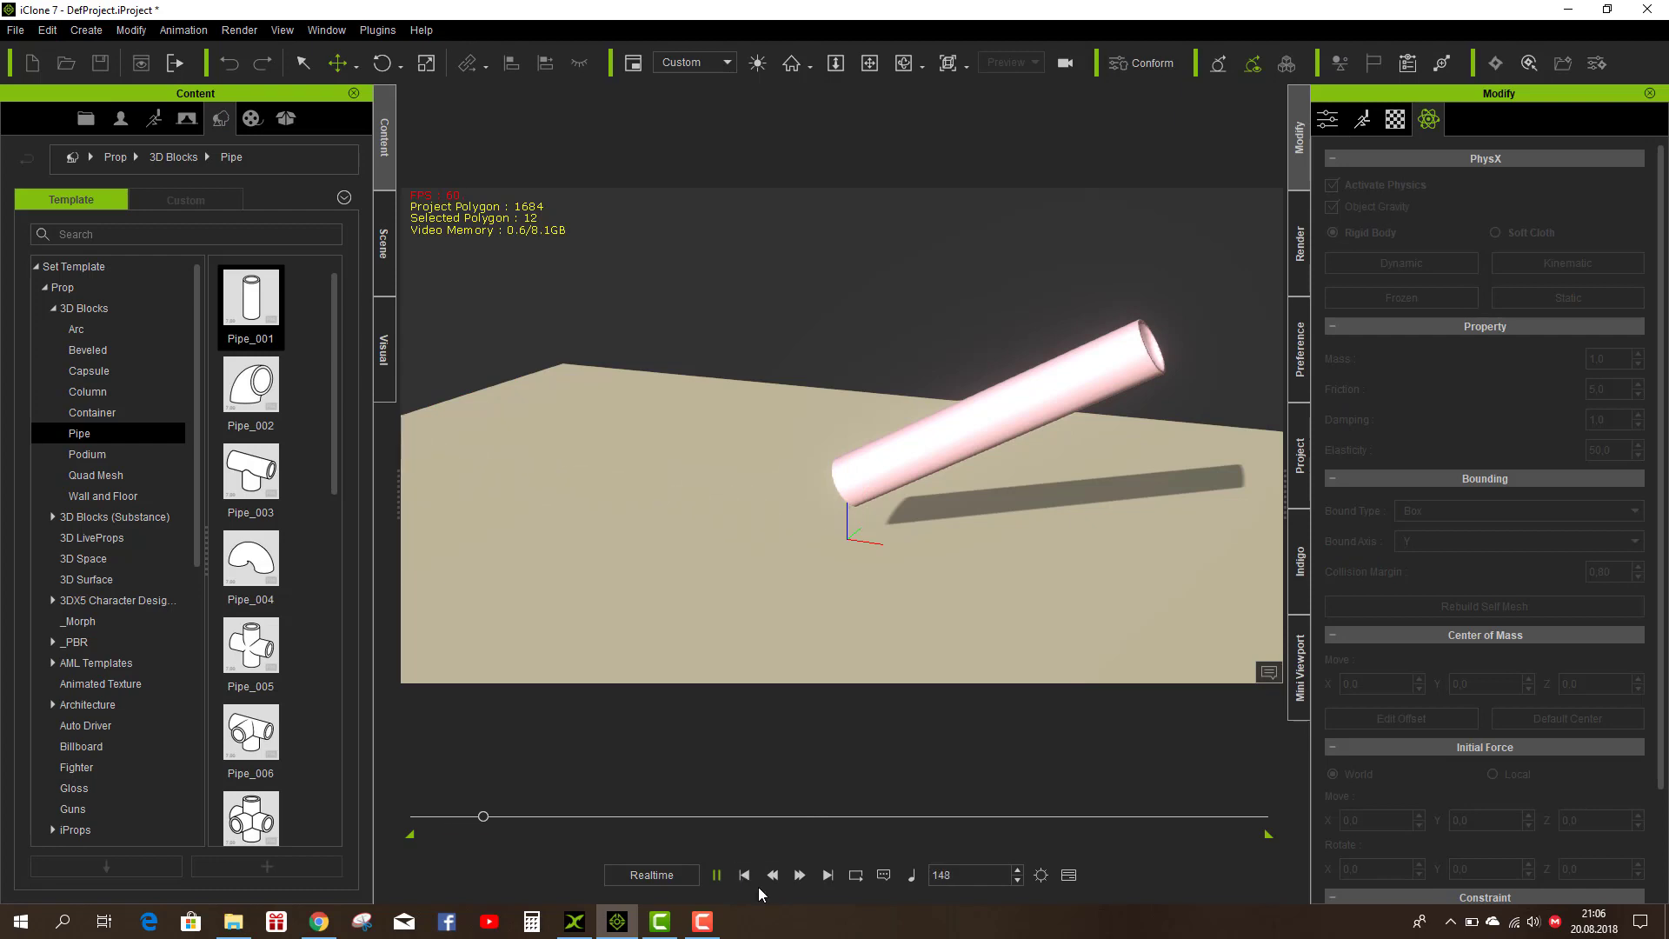
click(753, 878)
mouse_move(996, 615)
right_down()
mouse_move(674, 630)
mouse_move(753, 468)
right_up()
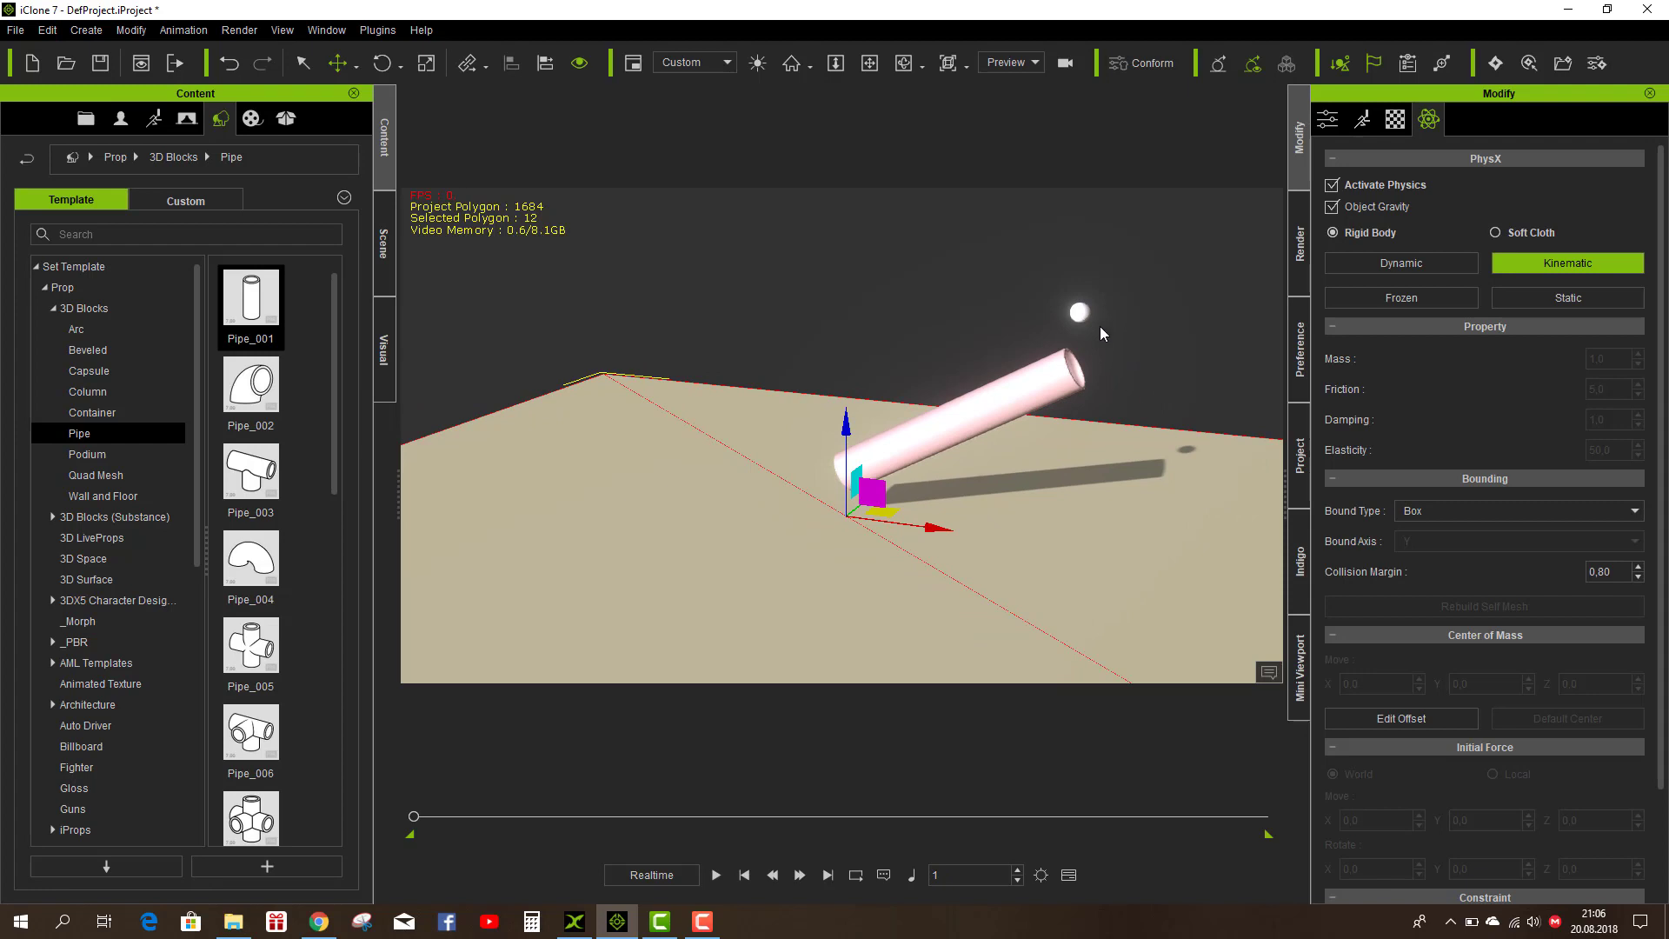
click(1086, 316)
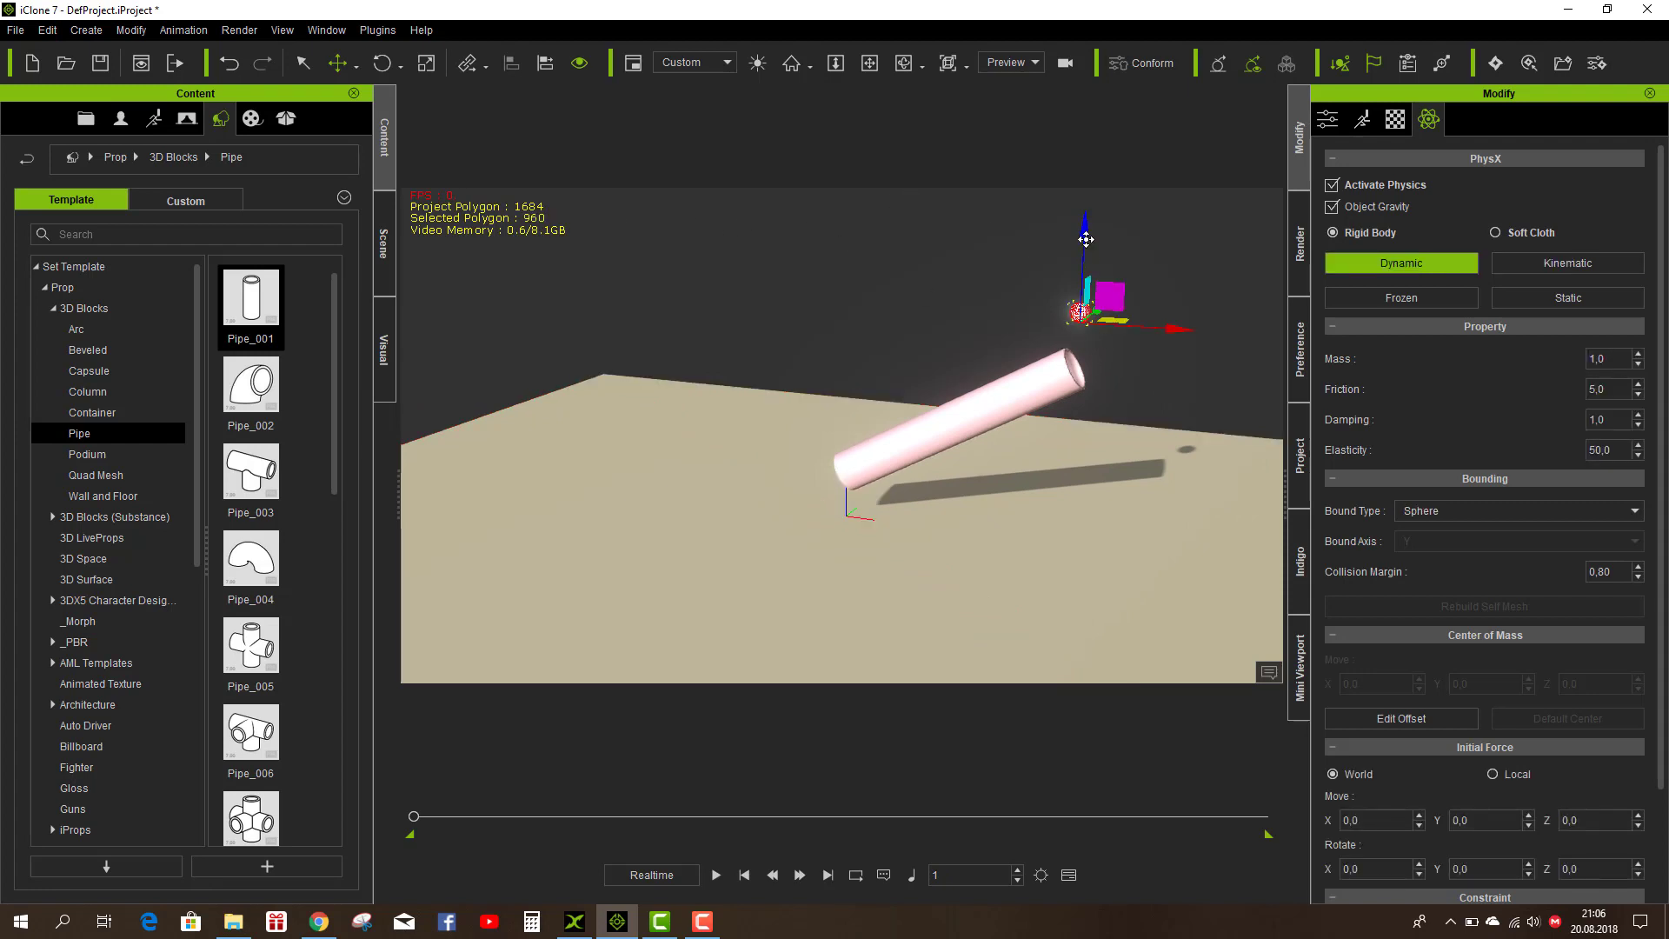
Step: Shift-drag copies of the ball upward to stack a vertical column above the pipe
ctrl+drag(1084, 233, 1085, 173)
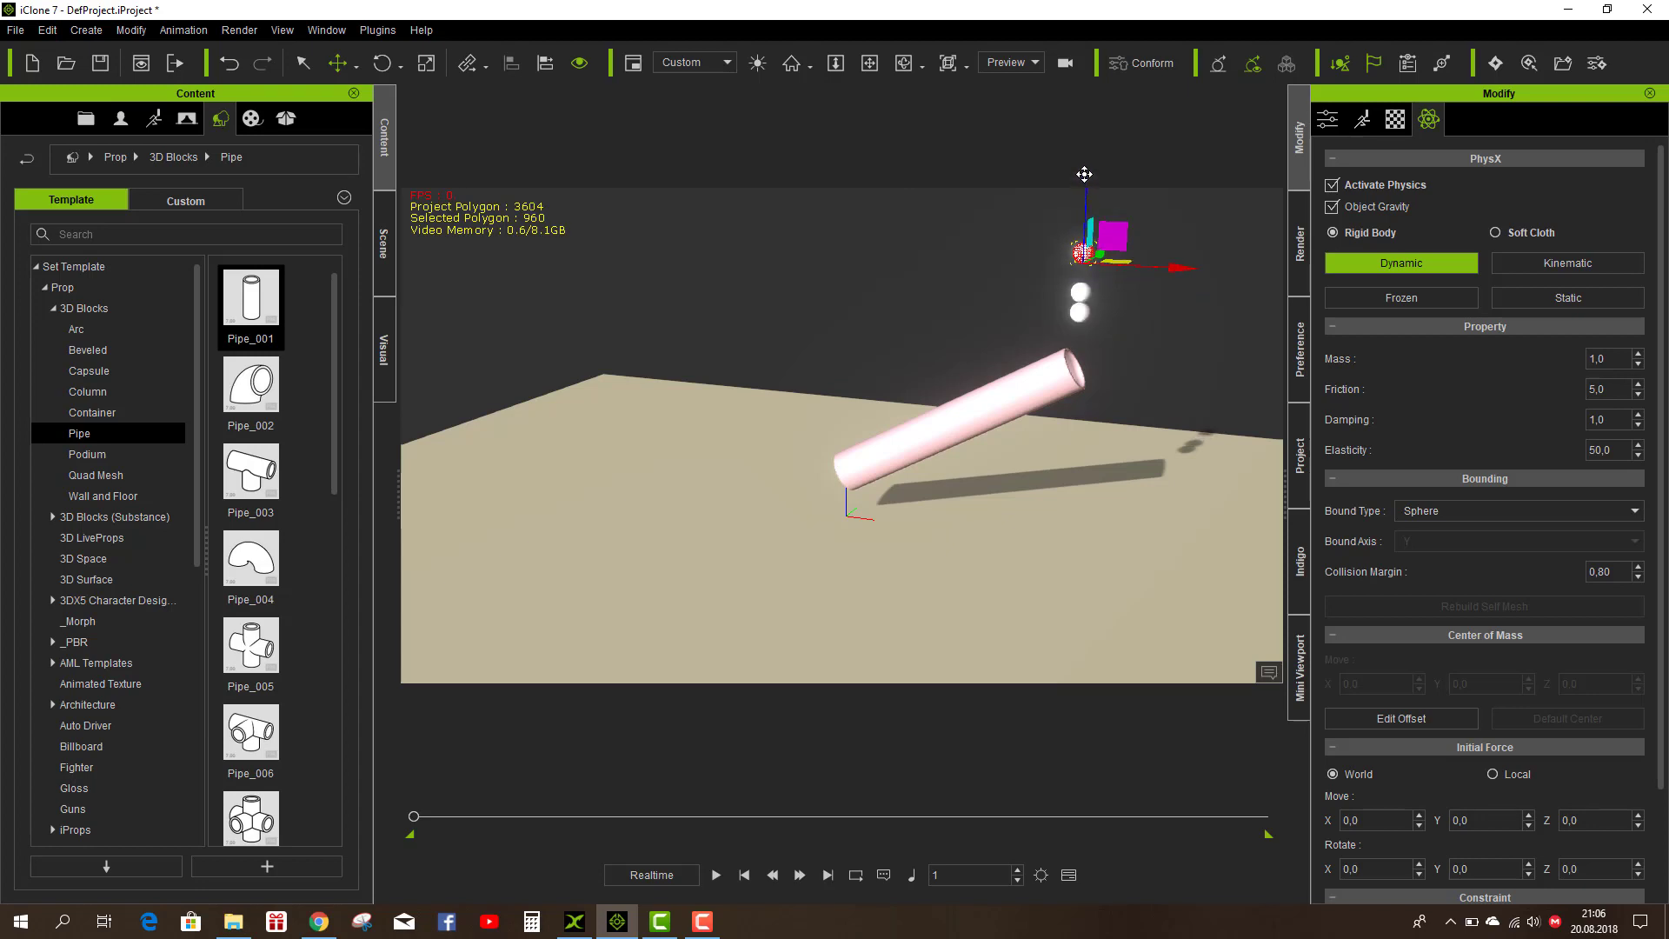
scroll(988, 295, down, 2)
scroll(989, 296, down, 2)
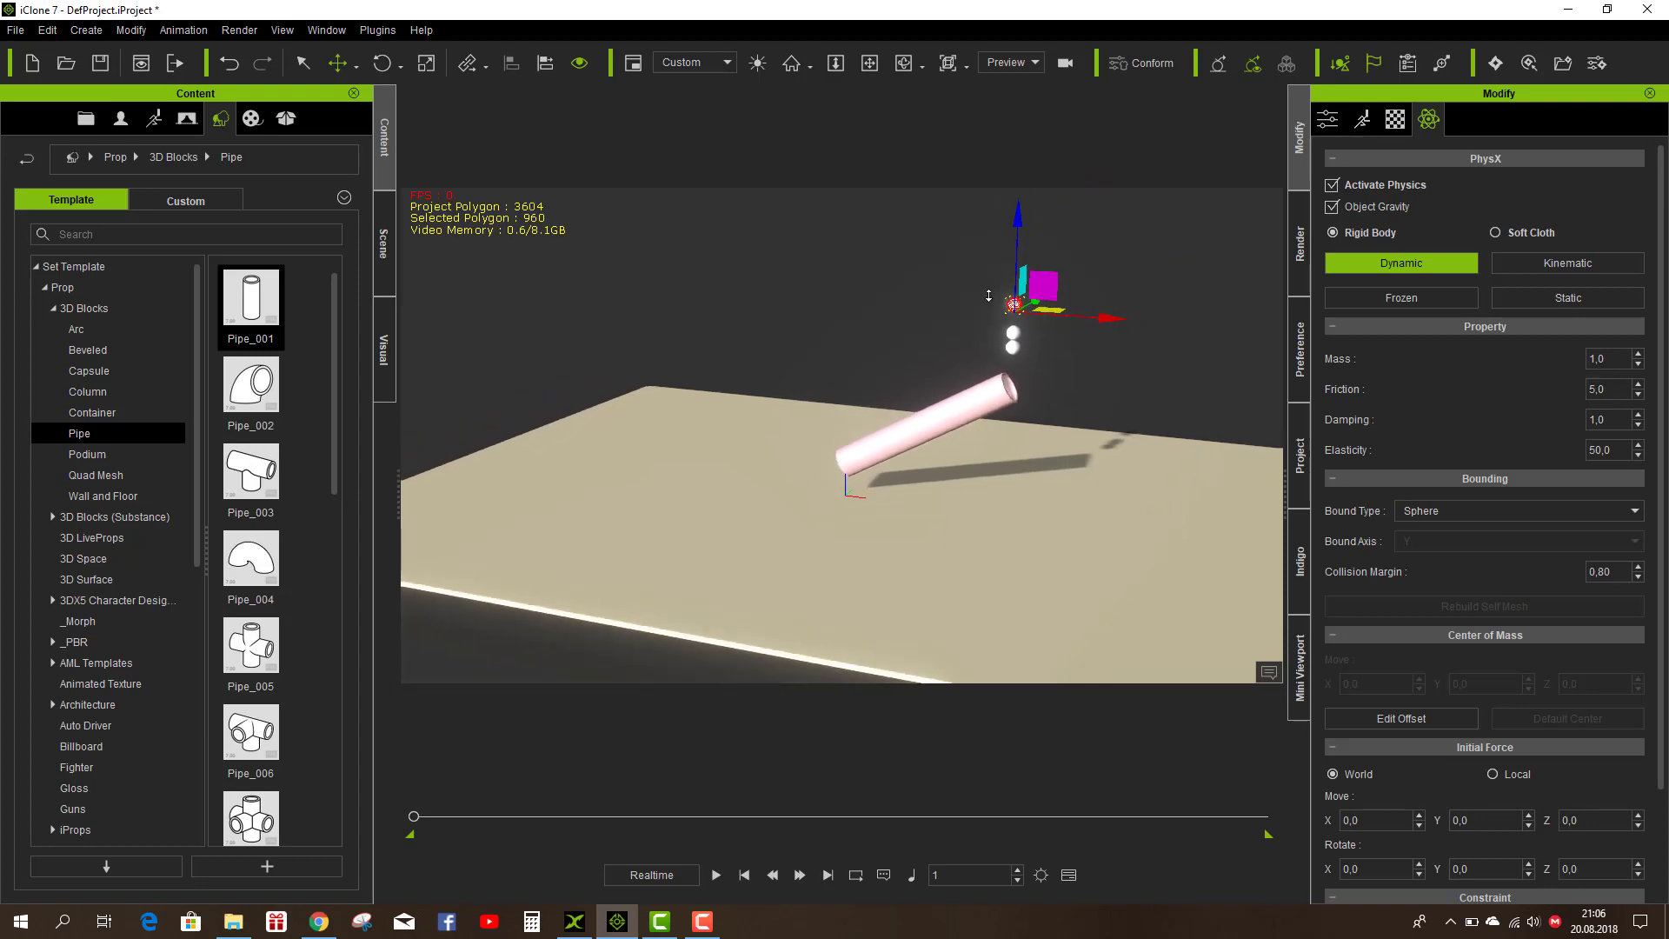
scroll(988, 296, down, 1)
ctrl+drag(997, 231, 1000, 165)
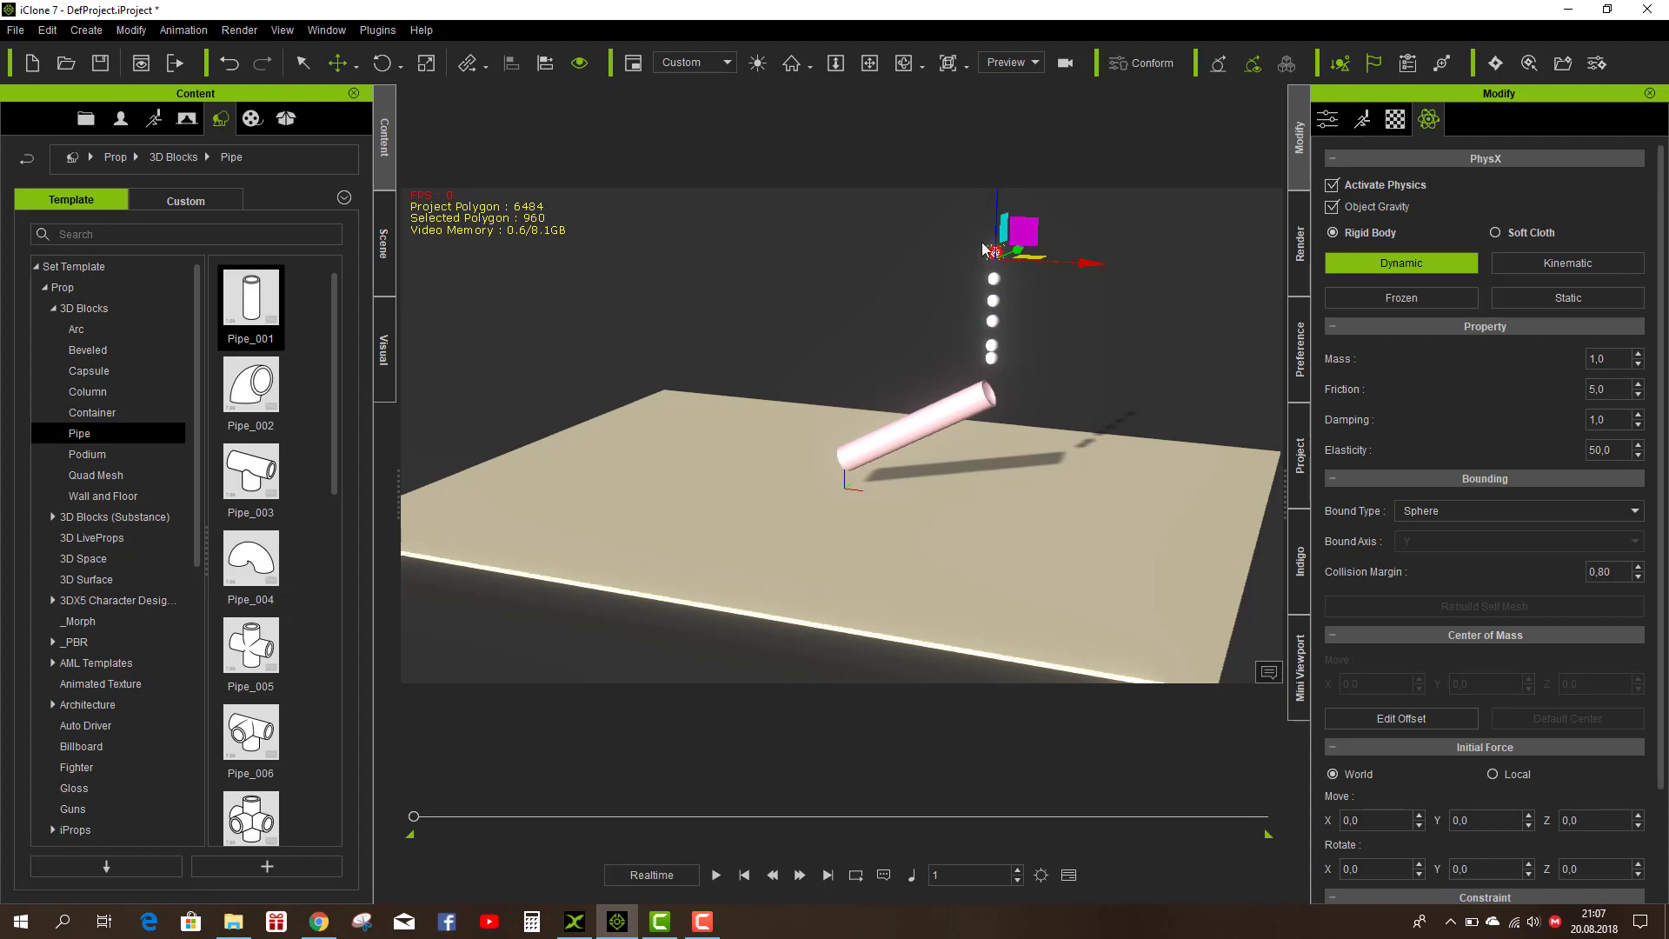
scroll(909, 504, up, 5)
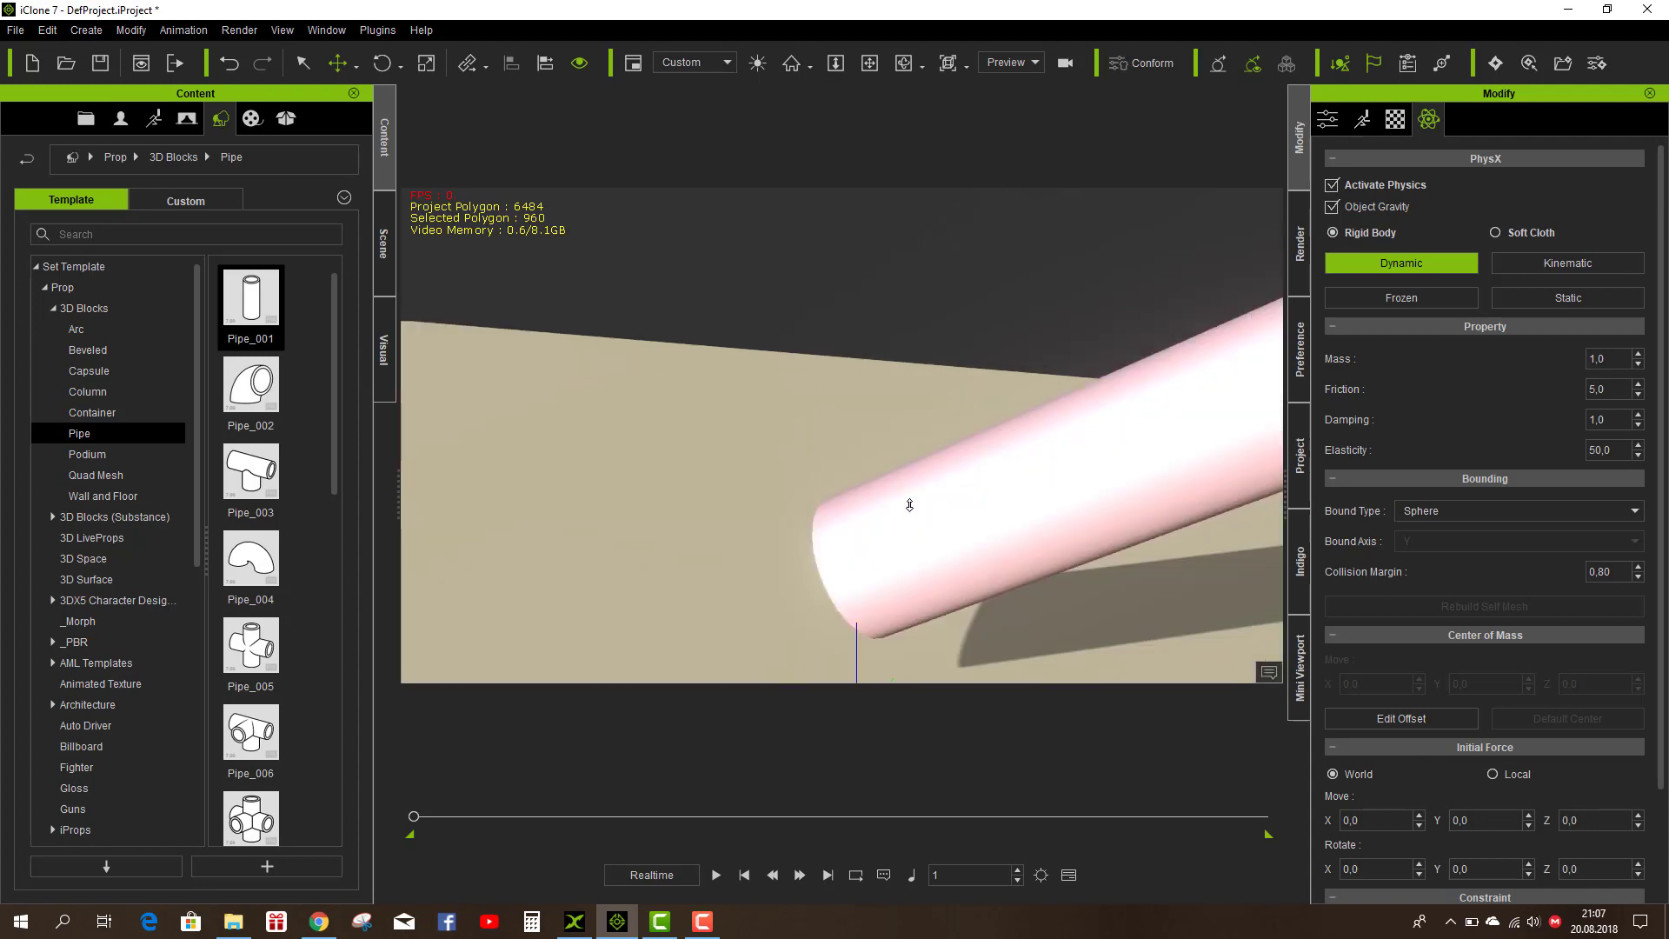
scroll(909, 504, down, 2)
scroll(869, 461, down, 2)
scroll(831, 419, down, 1)
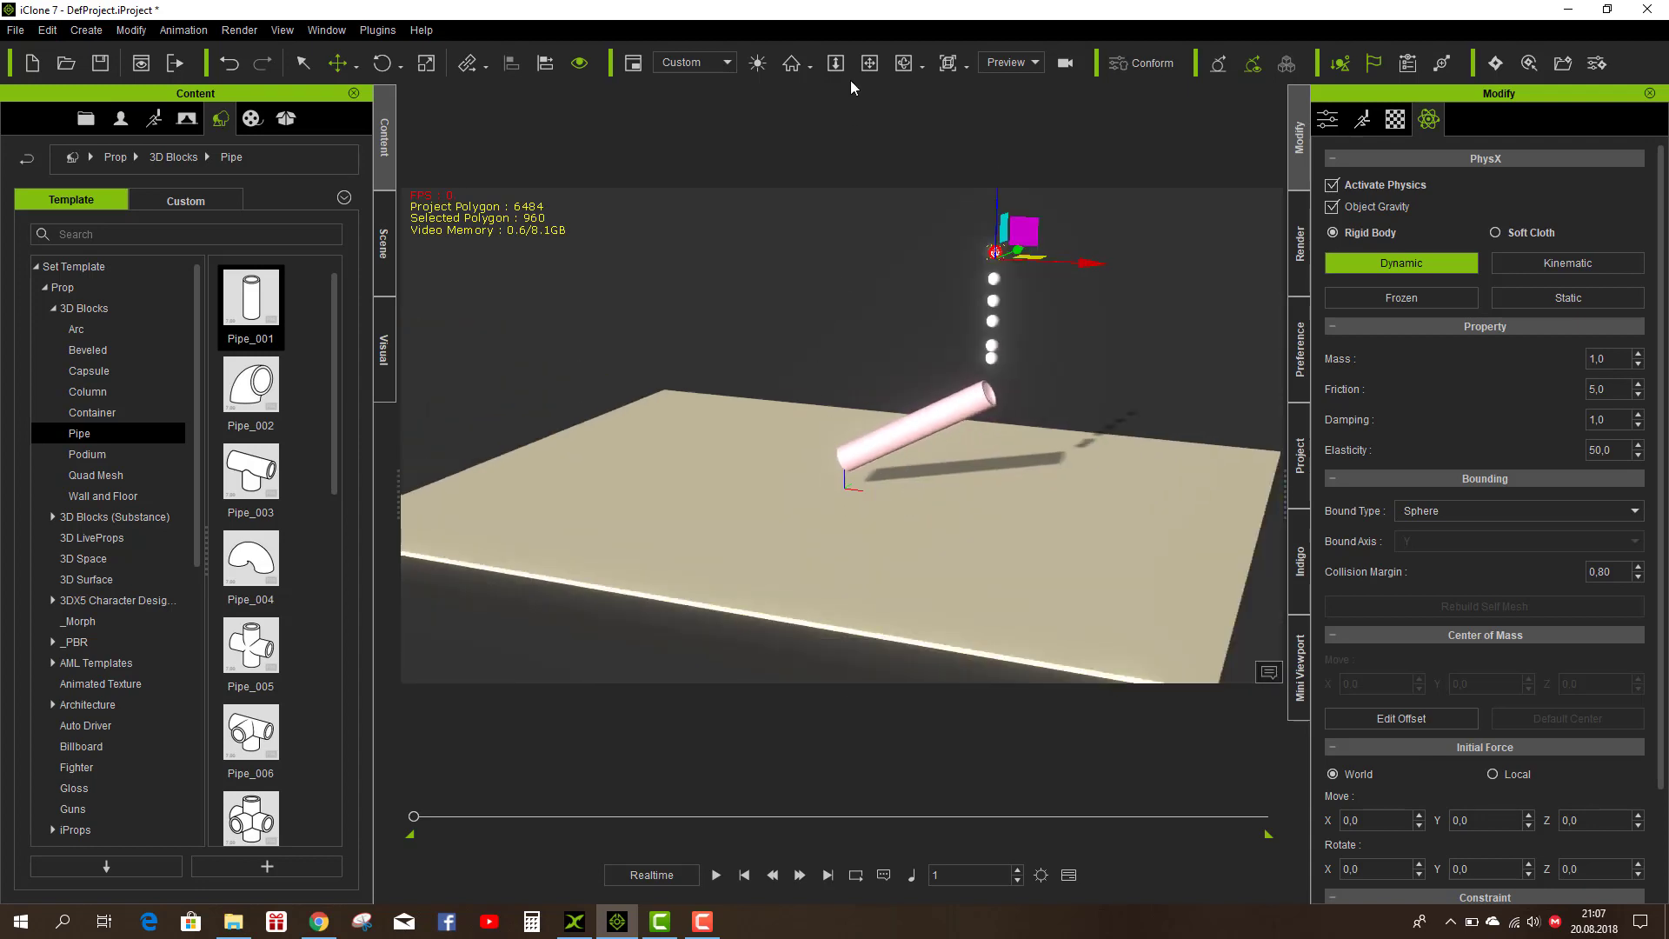
Step: Pan to frame the ball column and test-play the falling balls
click(870, 70)
drag(887, 272, 893, 316)
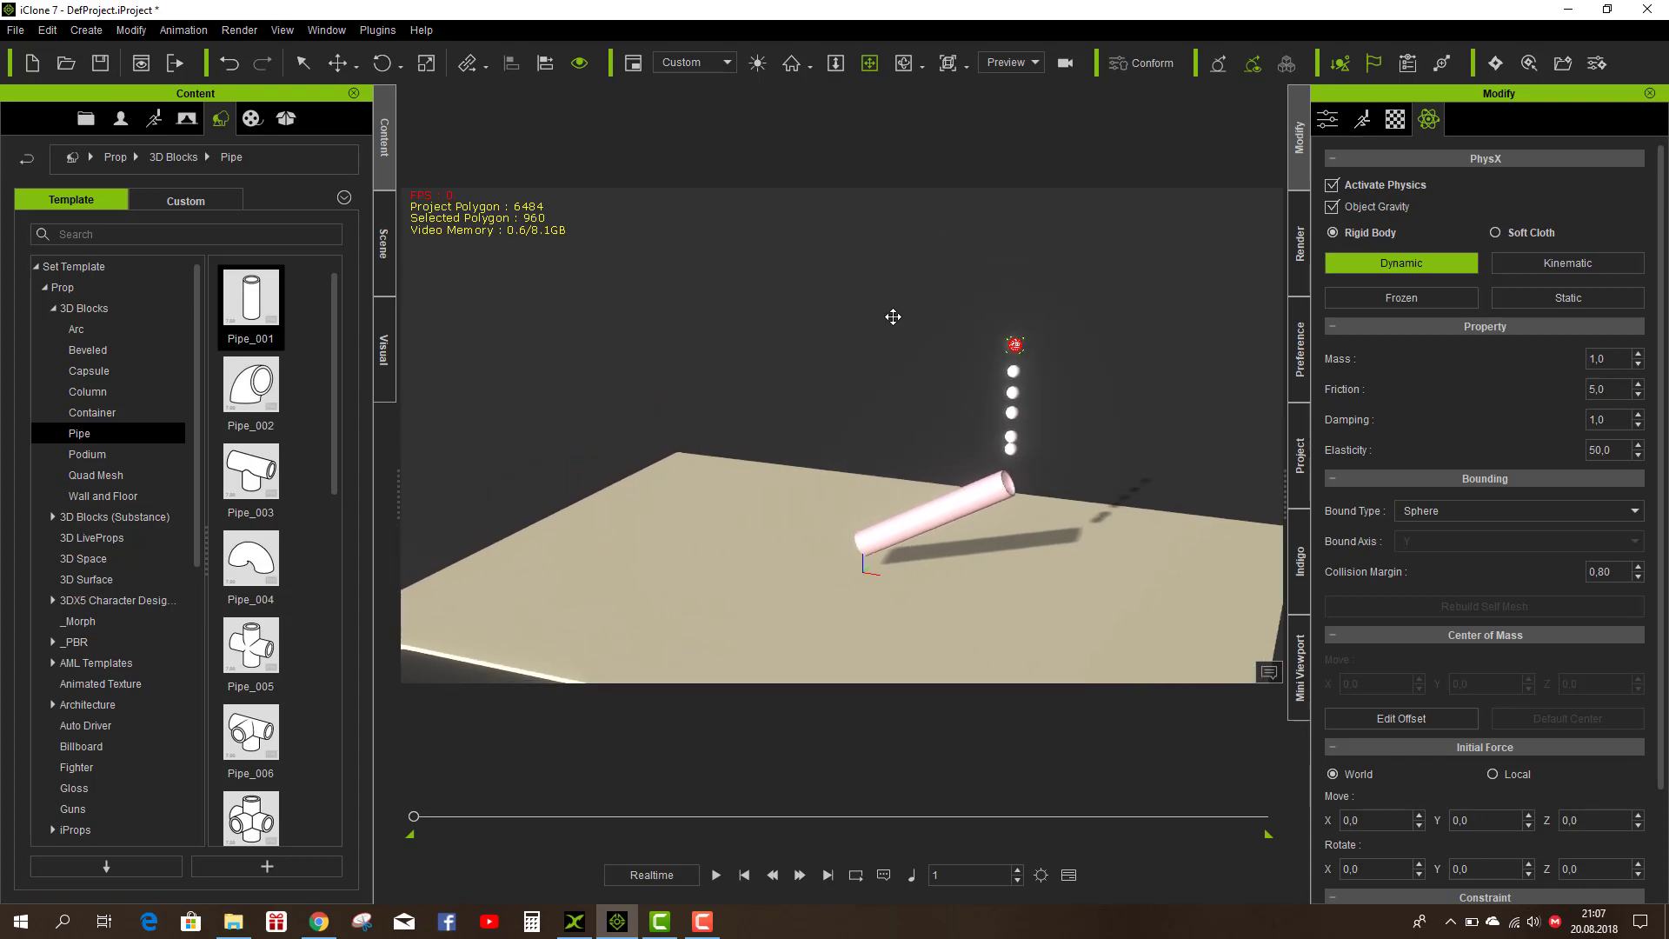
click(713, 876)
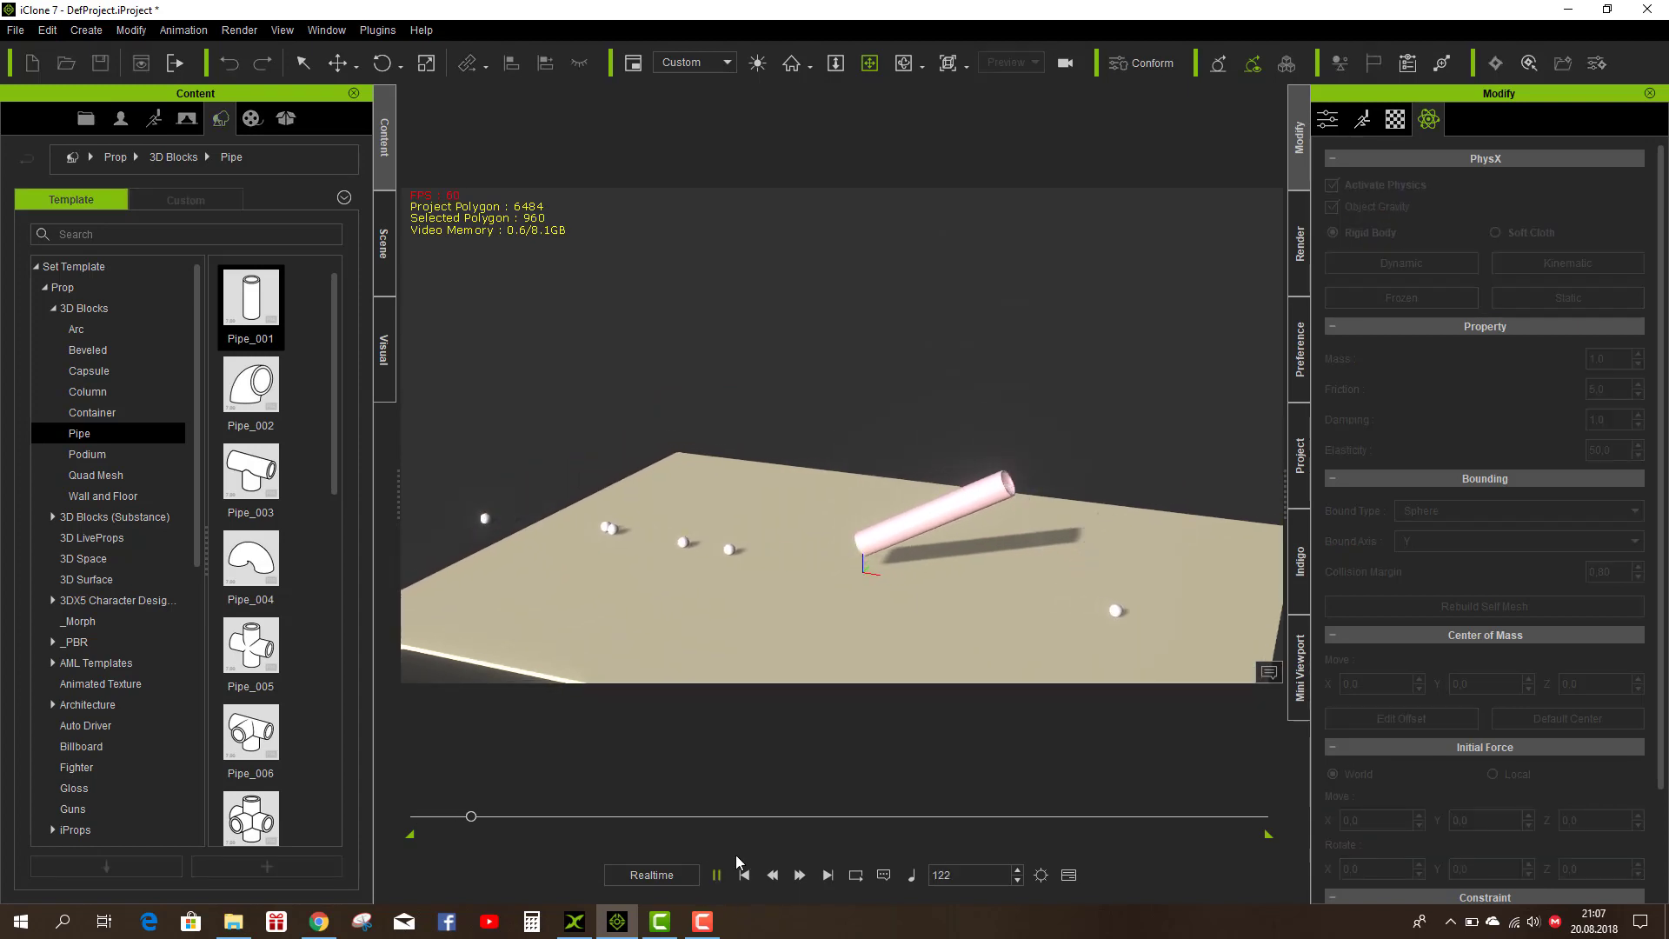
click(744, 877)
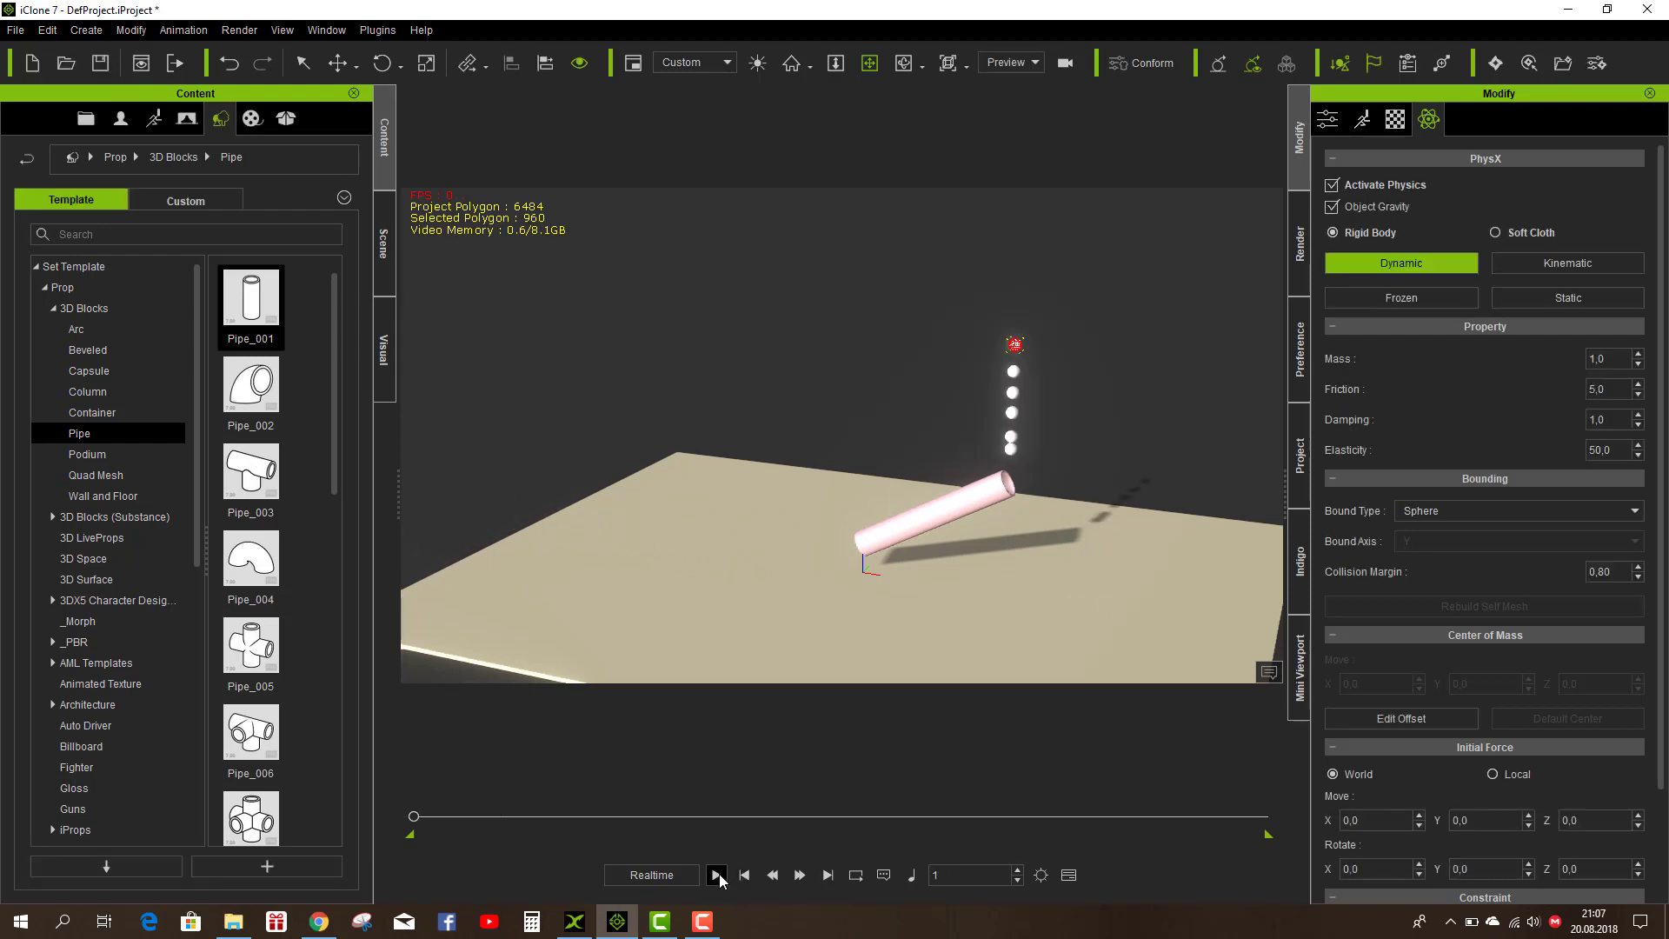
Step: Replay the test, then raise the top three balls to widen the gaps between them
click(716, 875)
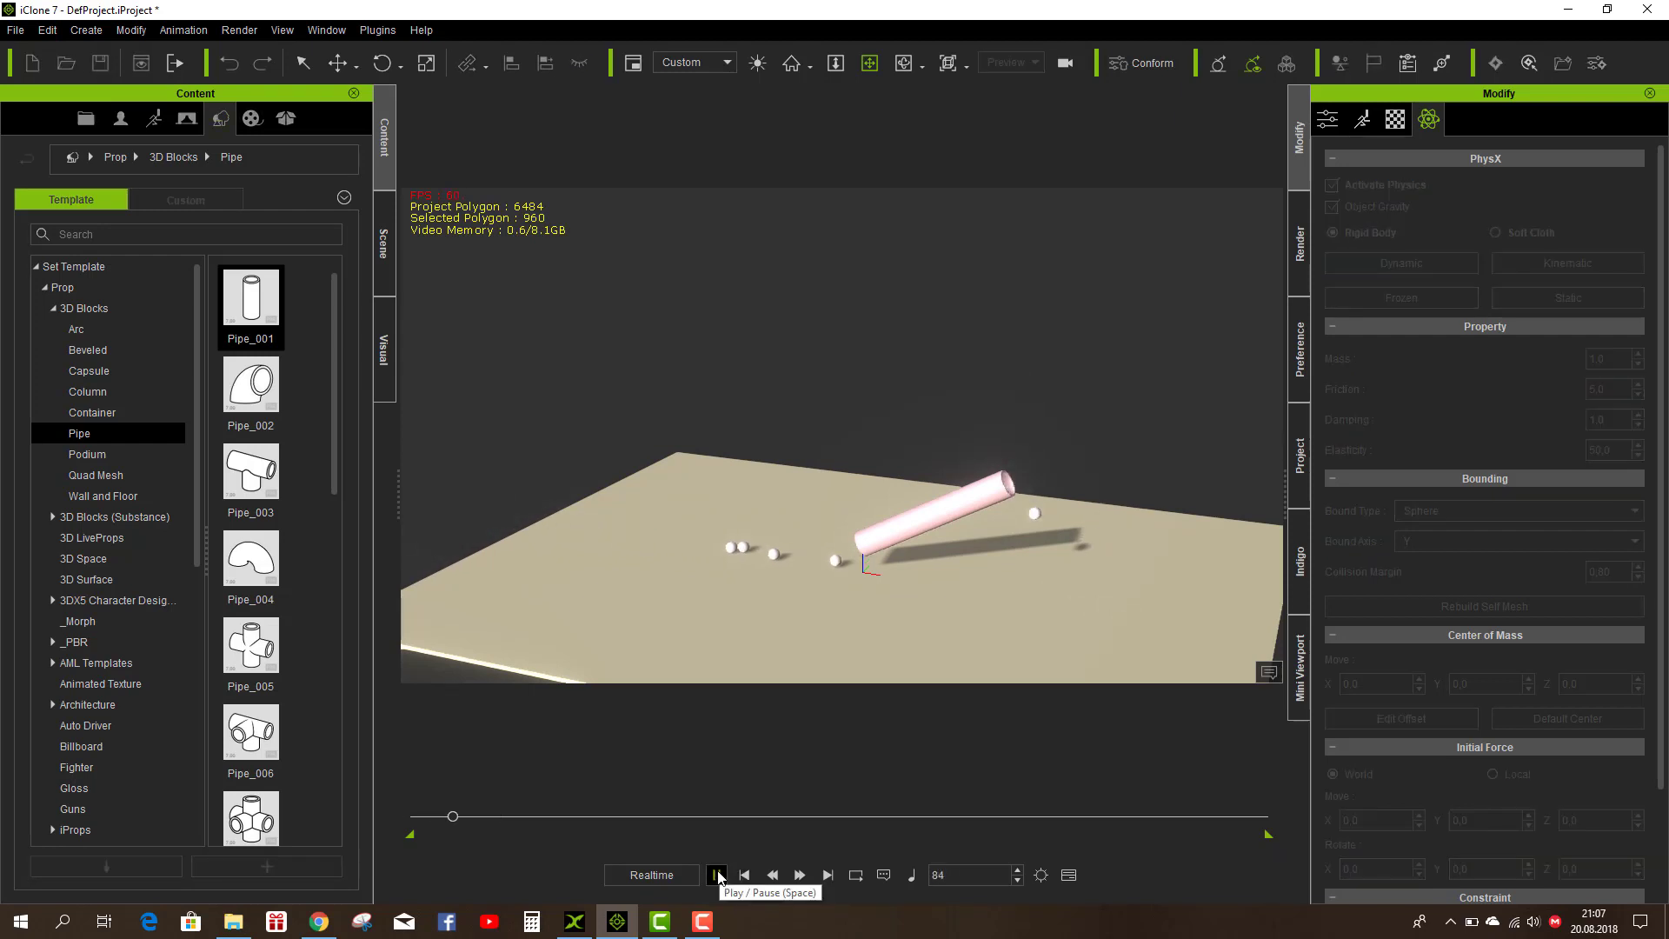
click(743, 877)
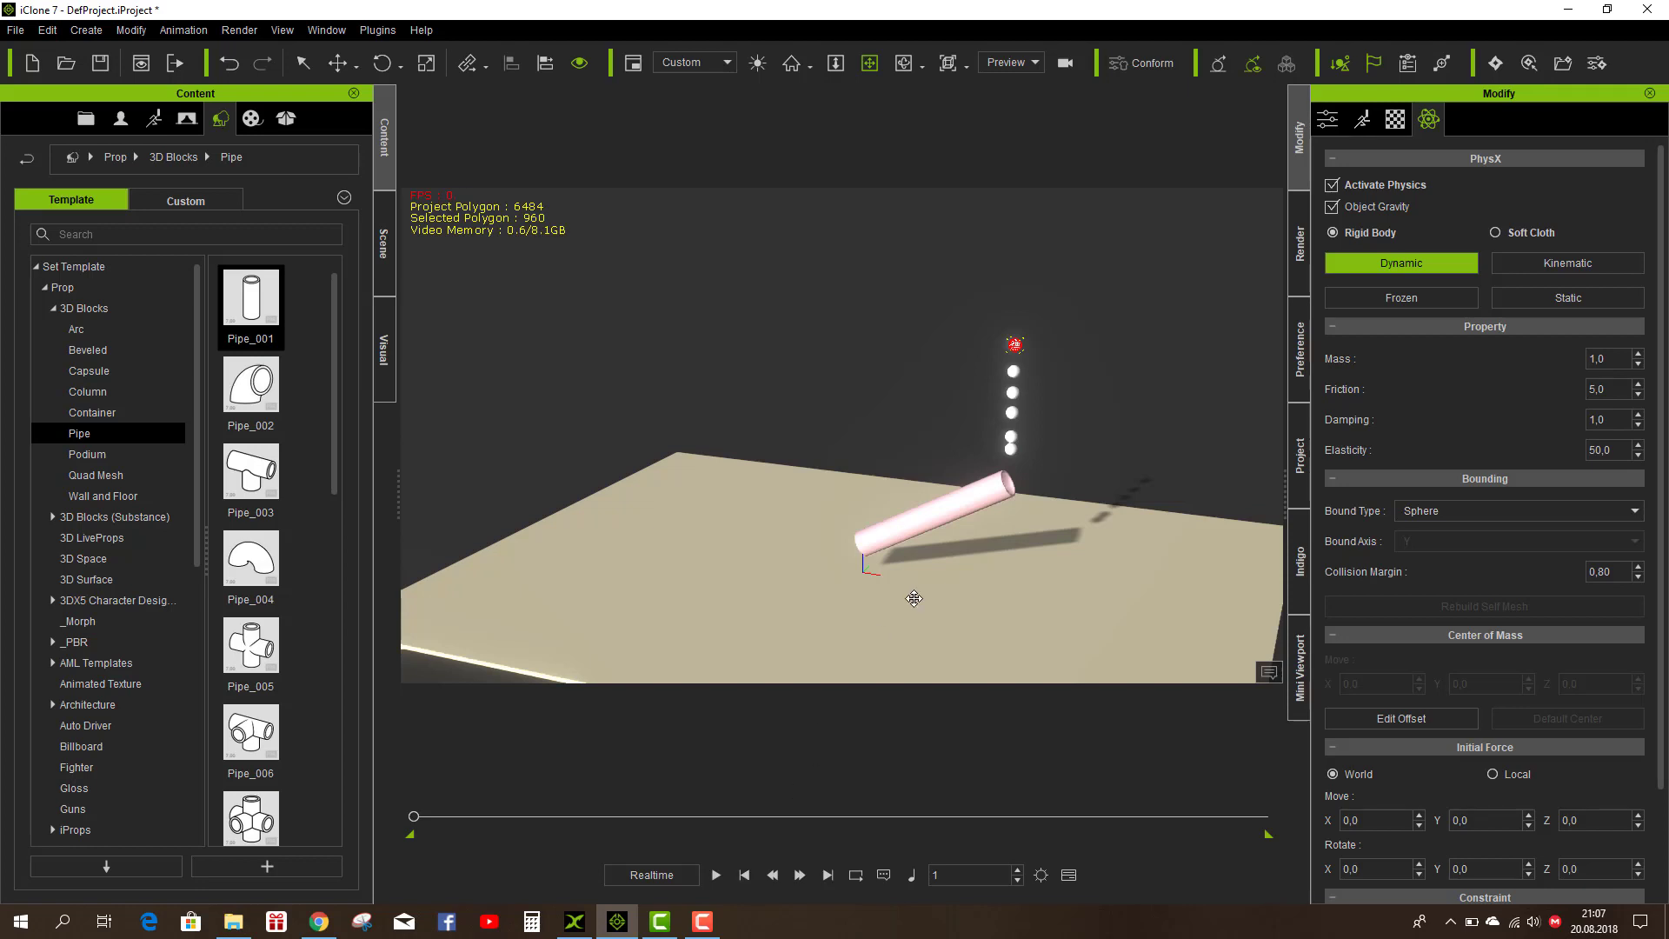
click(338, 63)
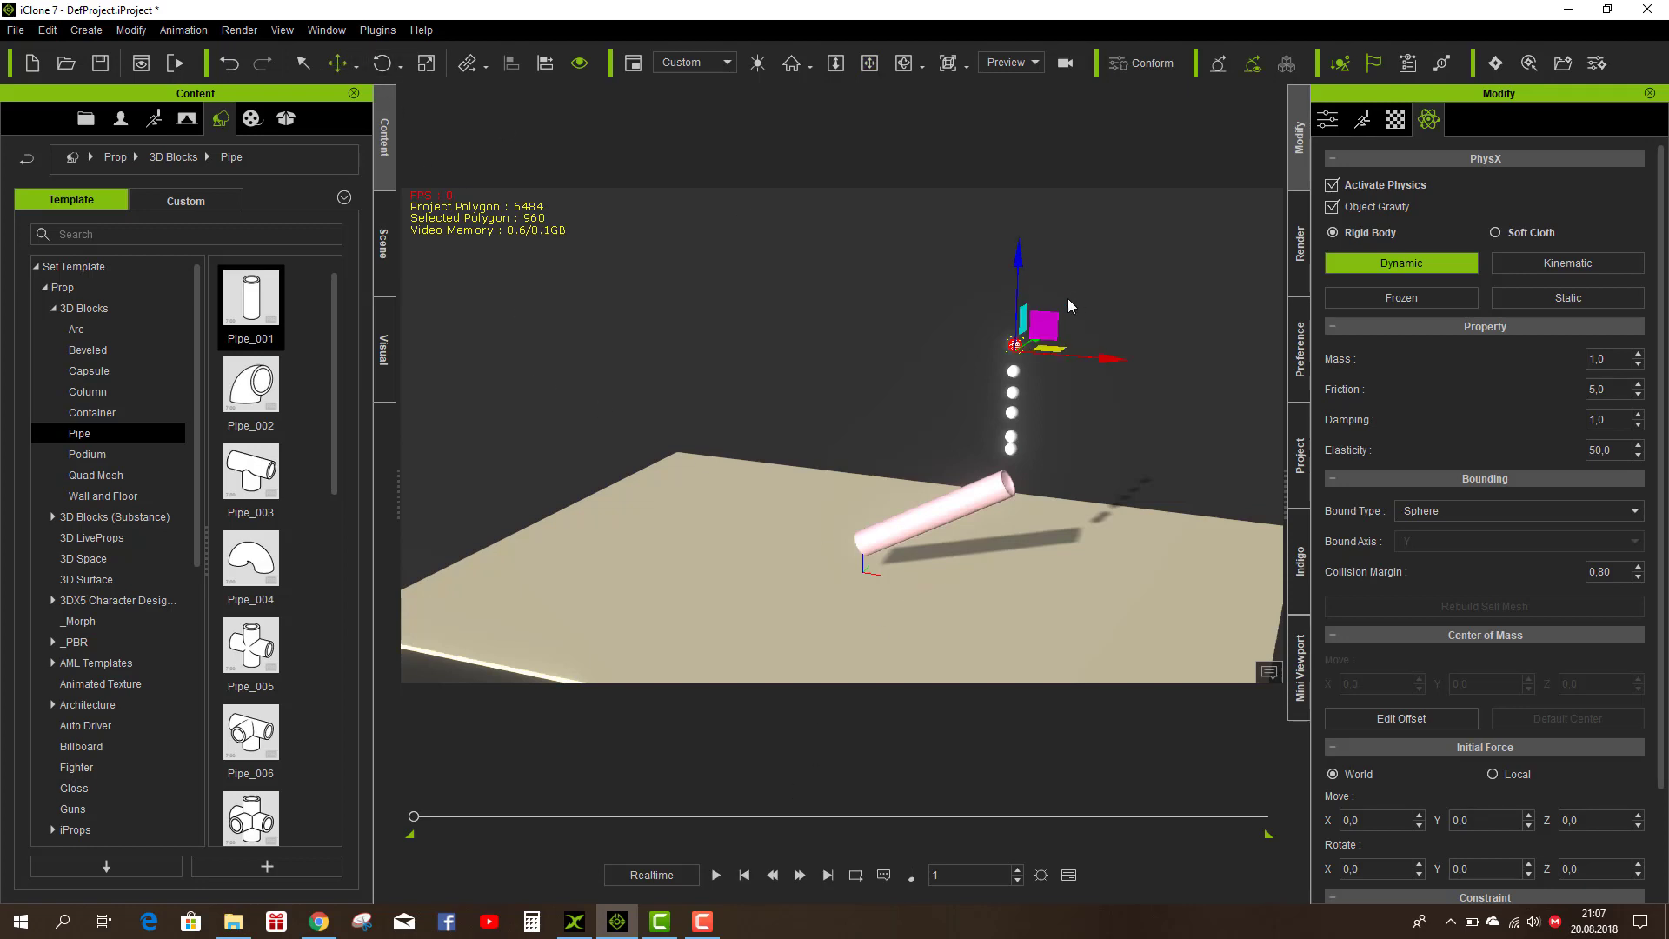
drag(1019, 256, 1024, 209)
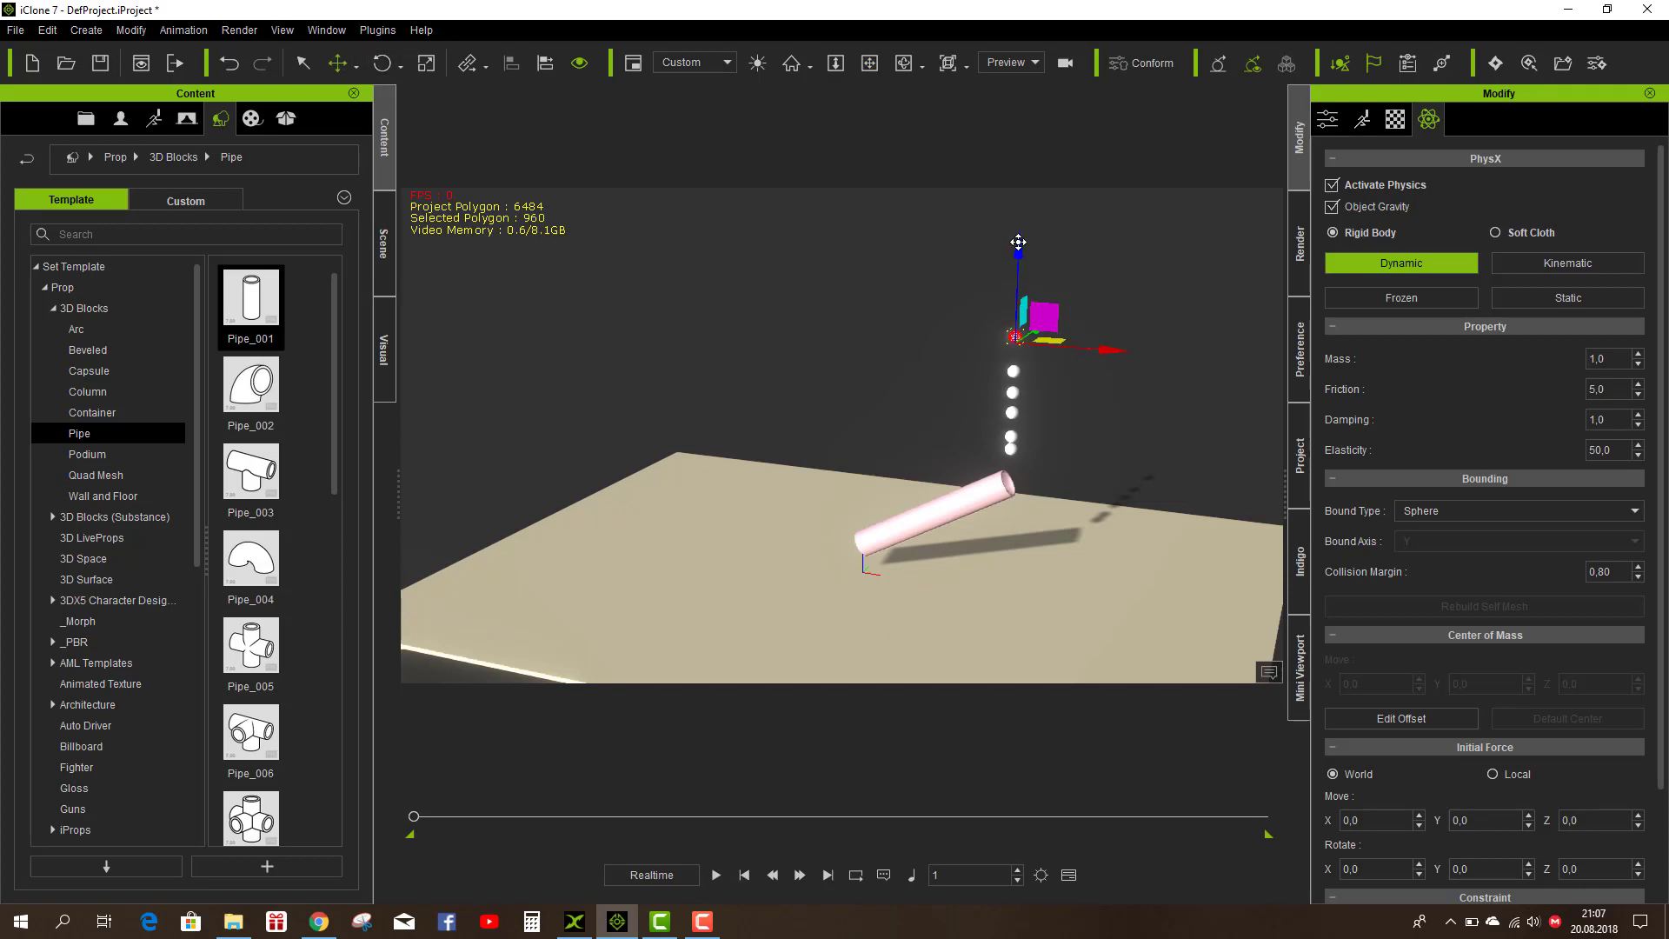
click(1015, 370)
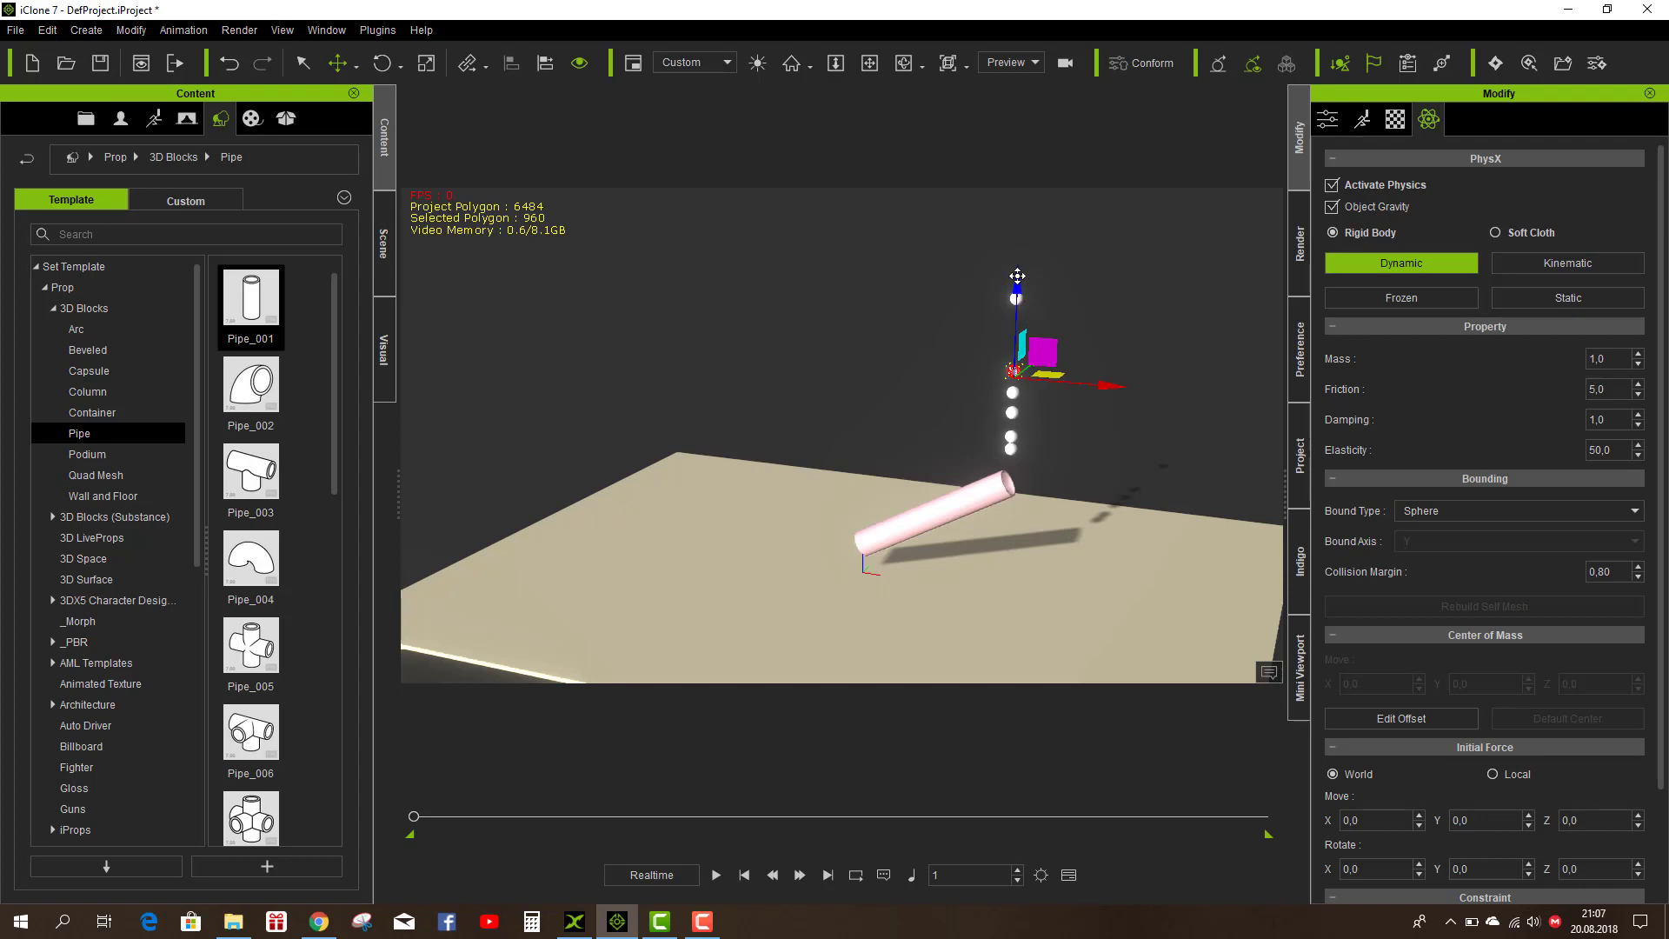
drag(1017, 276, 1019, 256)
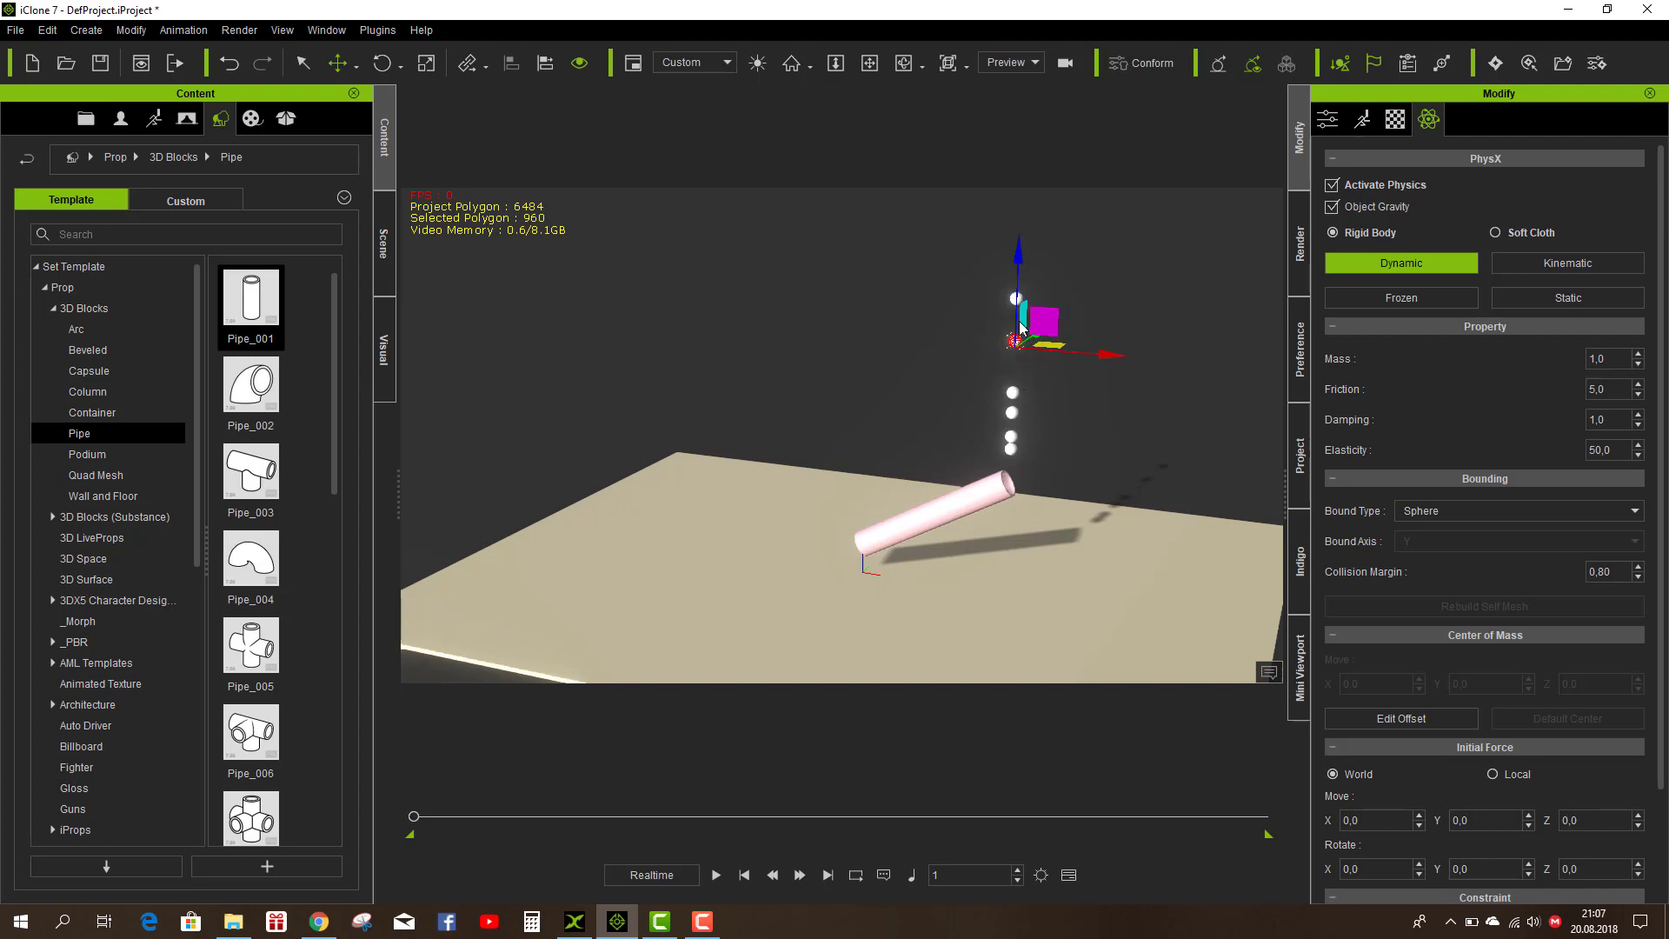
click(1012, 392)
drag(1016, 307, 1016, 289)
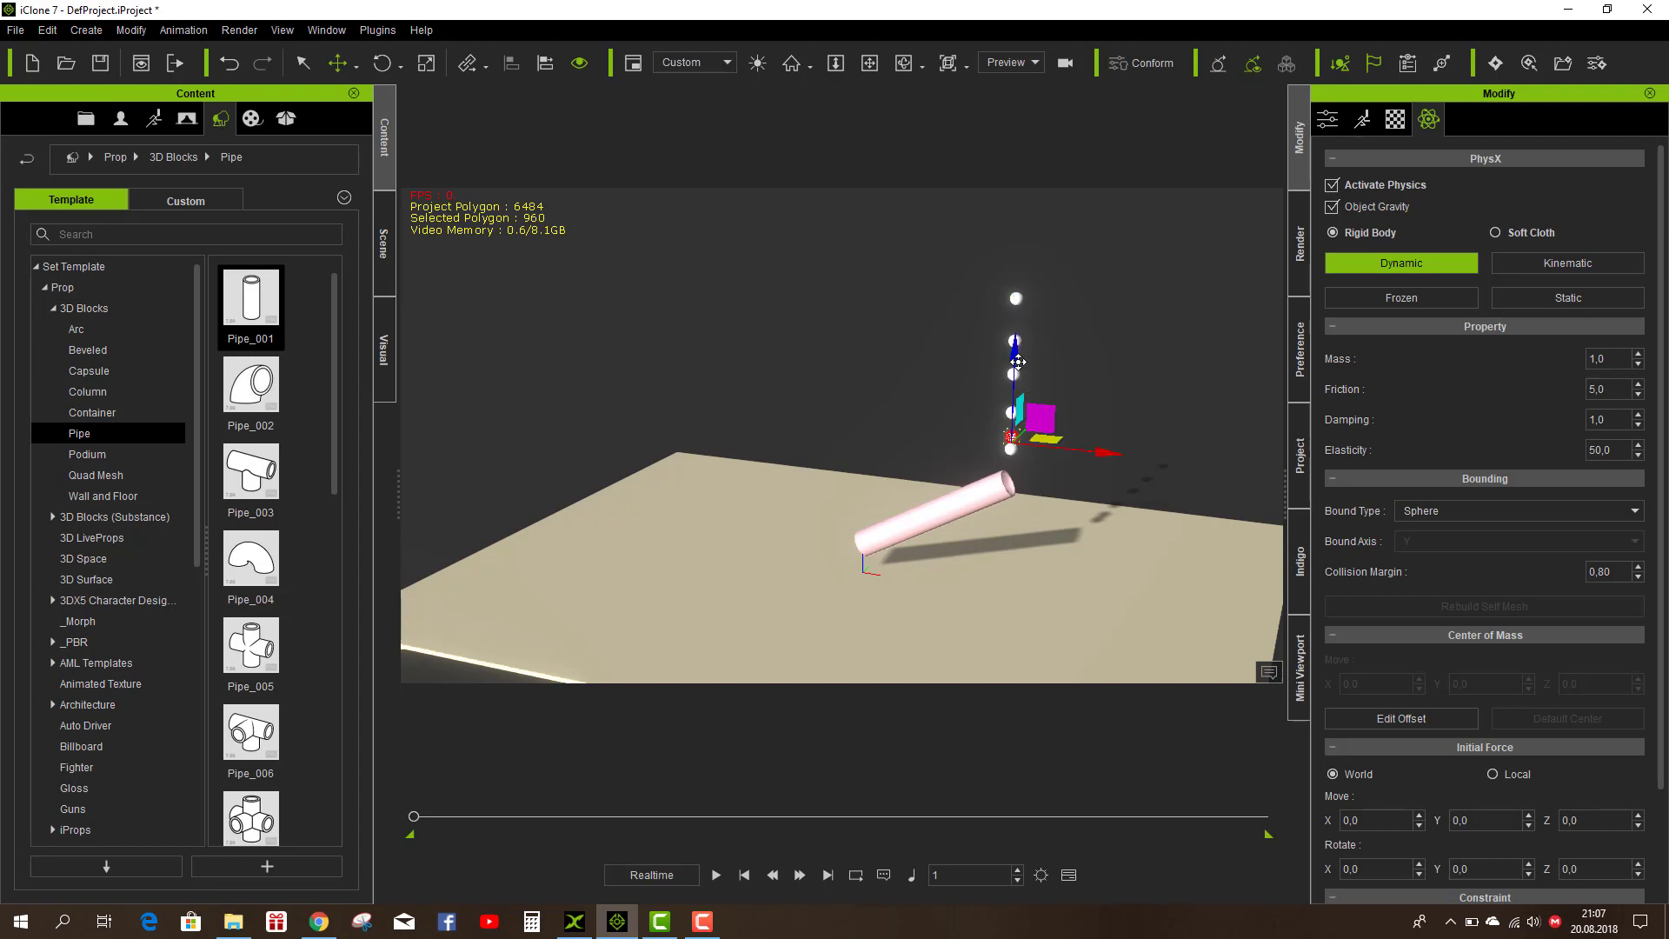
Step: Lift the two lower balls slightly to even the spacing and test-play again
click(1010, 437)
drag(1025, 407, 1024, 396)
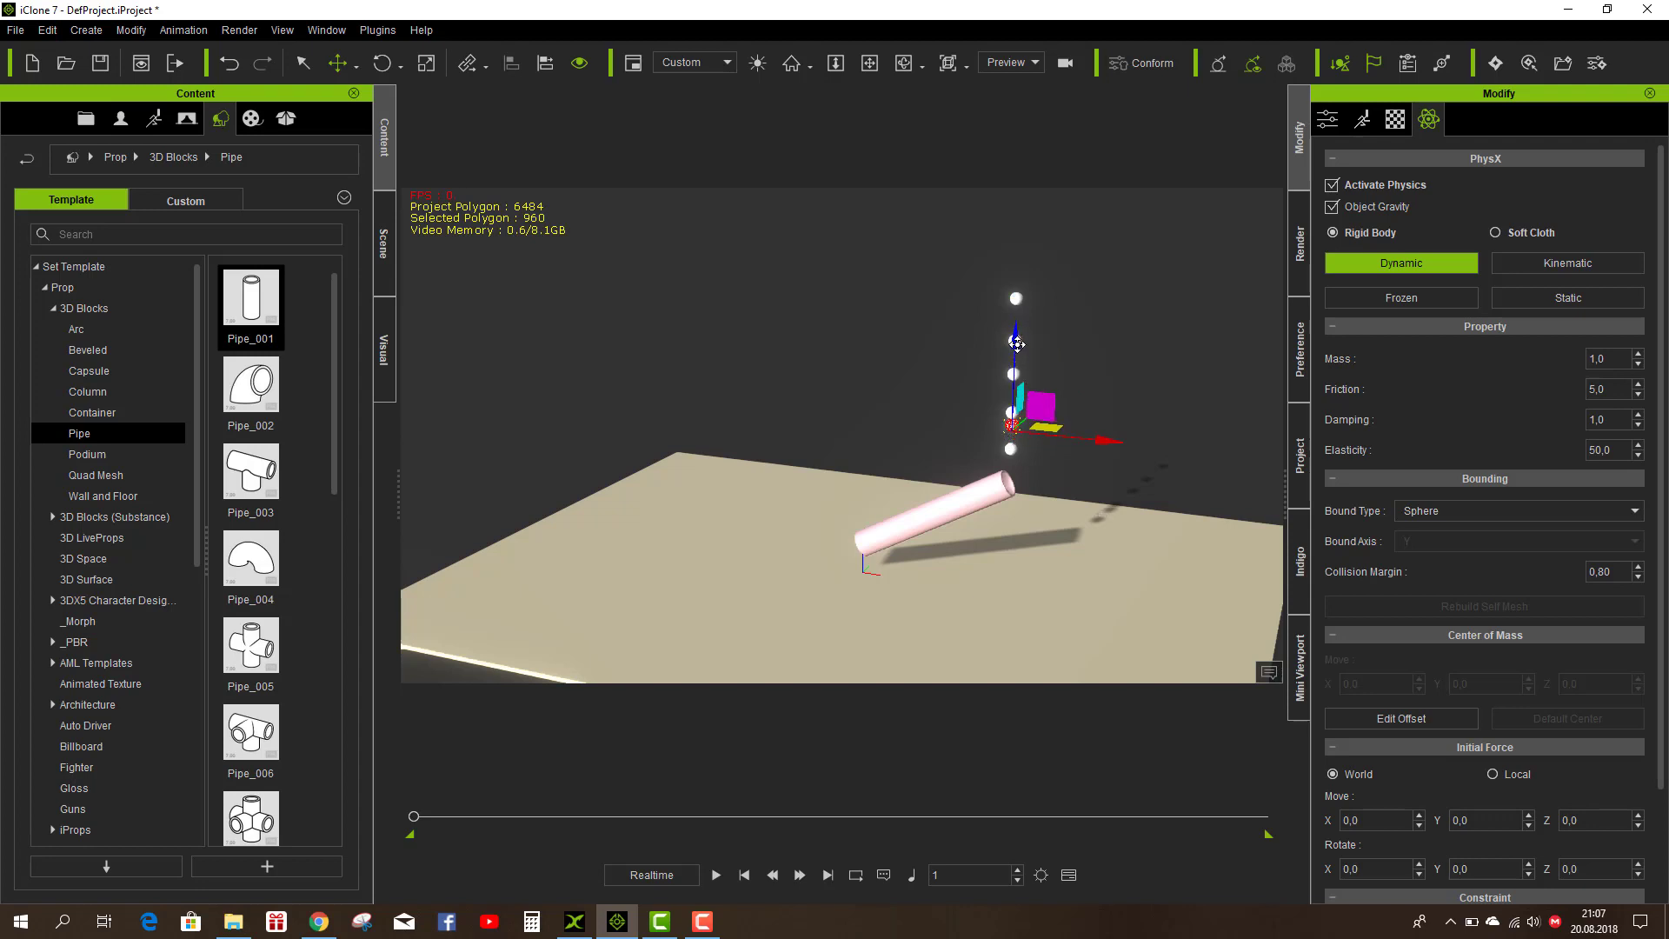
click(1010, 415)
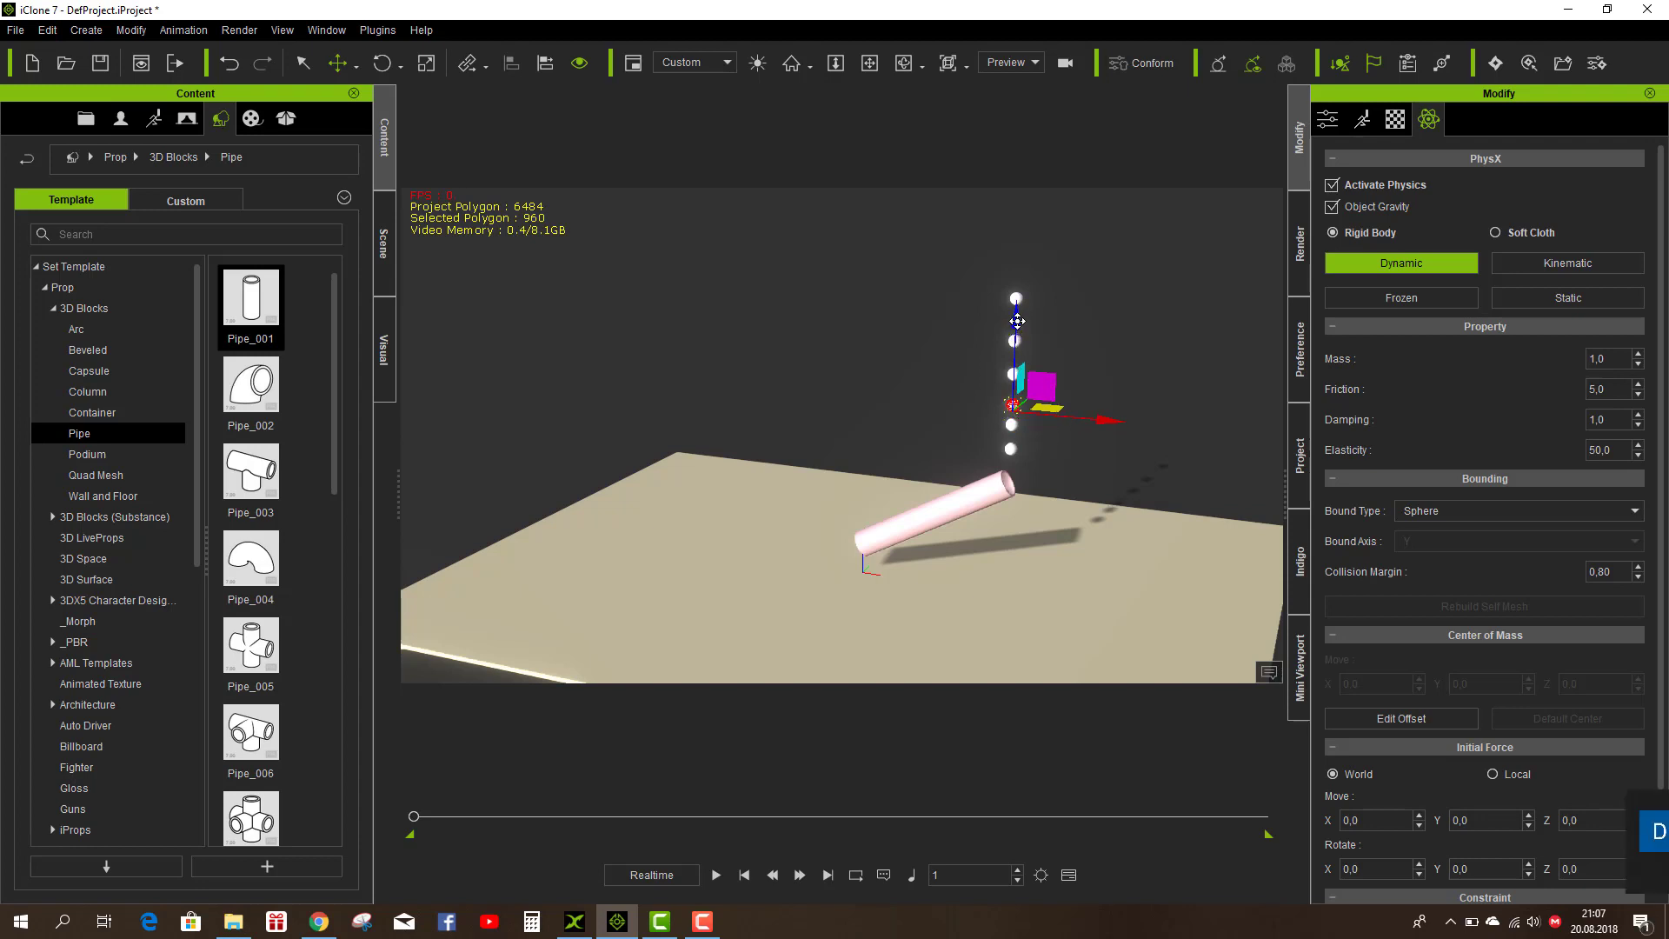
drag(1017, 320, 1017, 317)
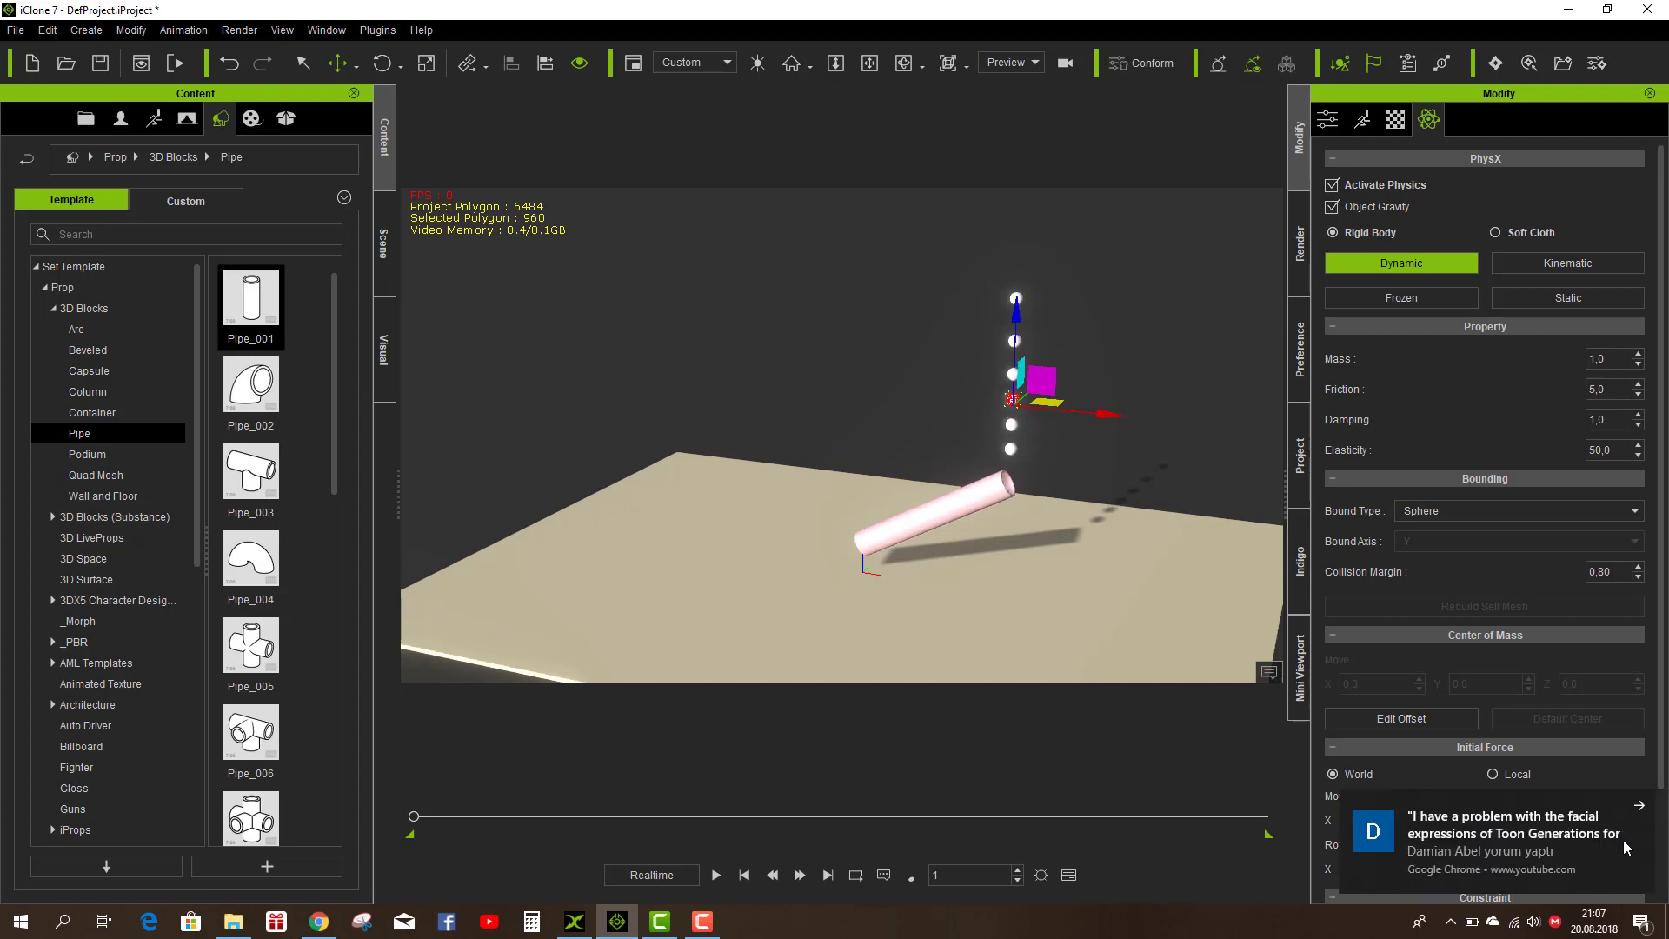
click(716, 875)
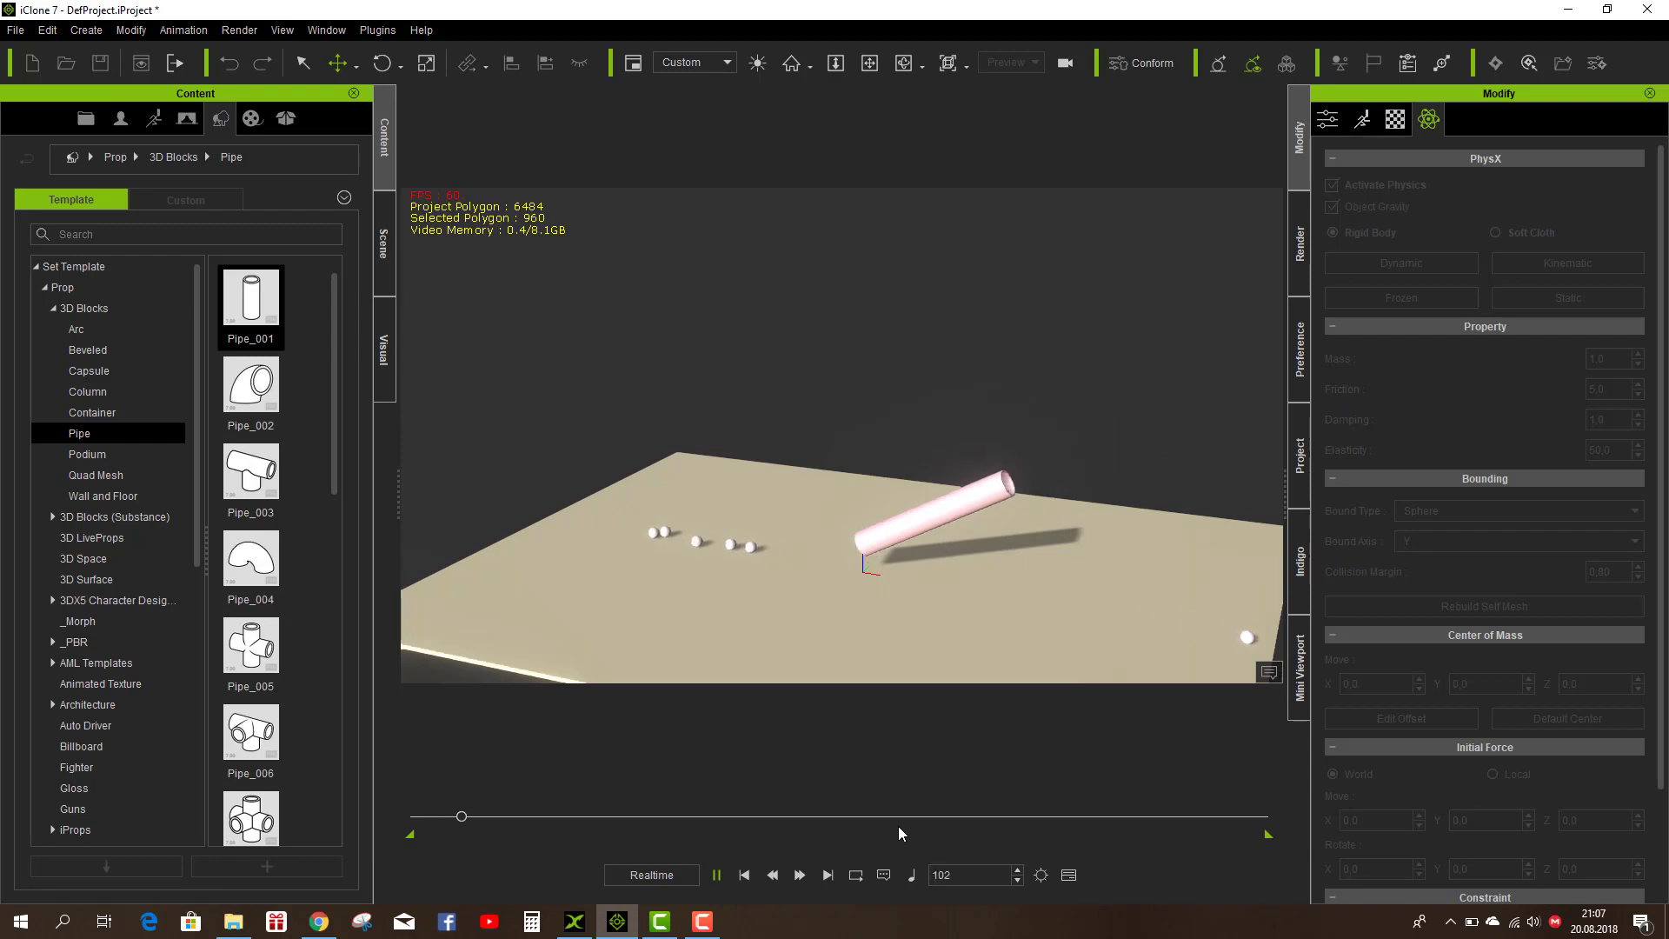
click(744, 875)
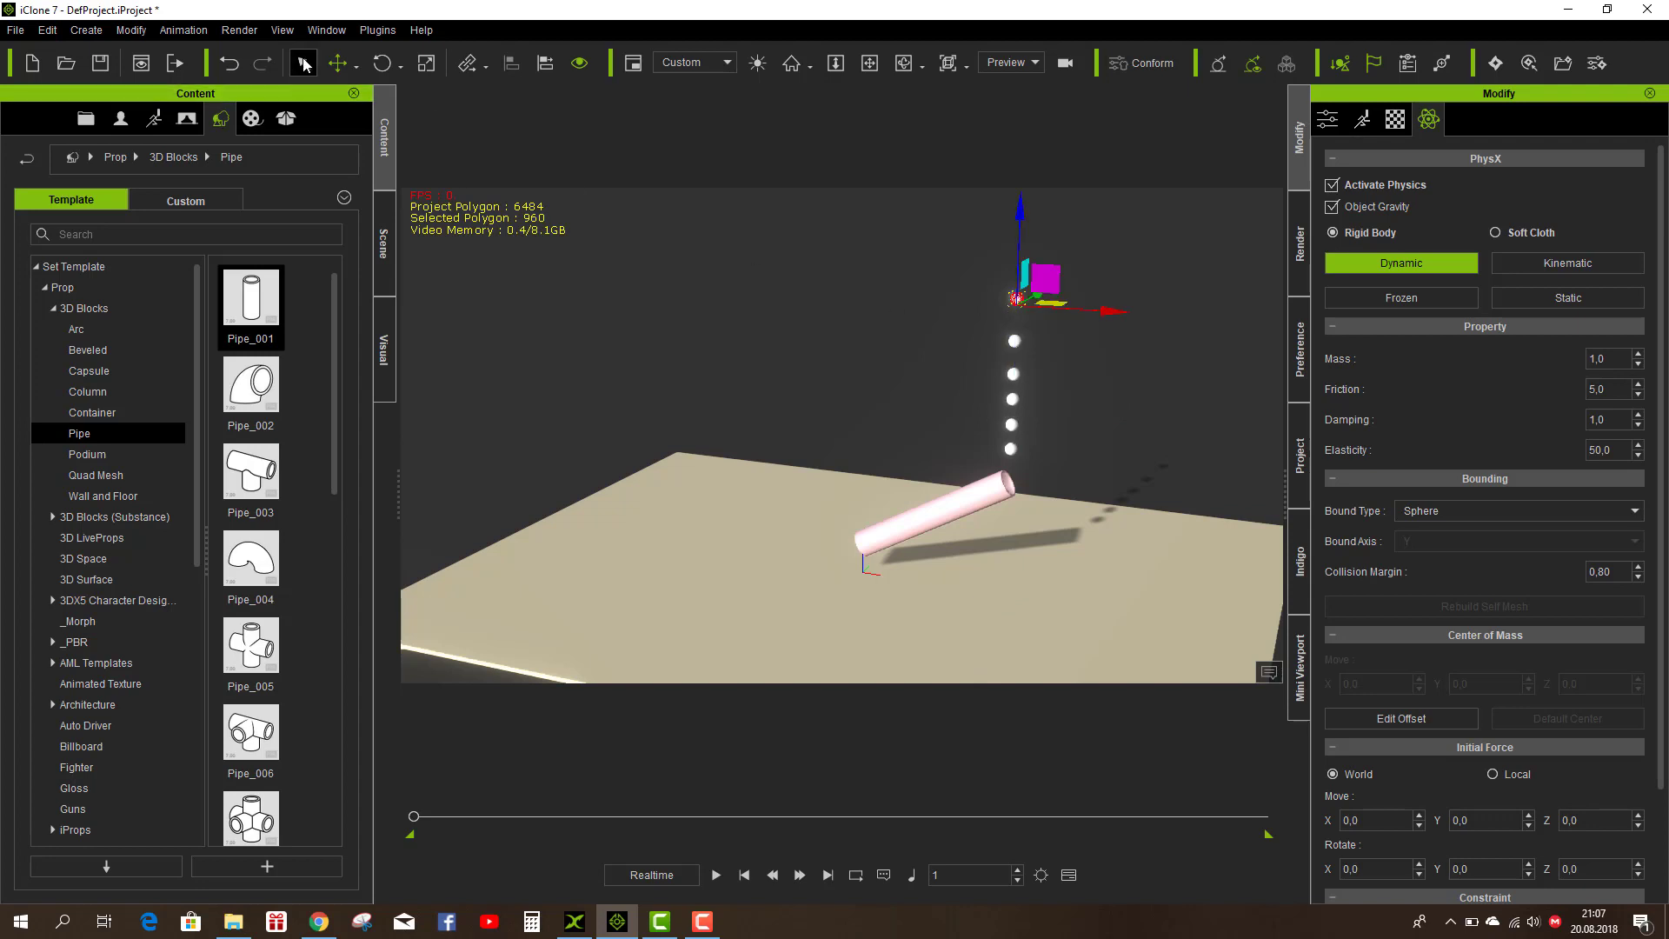
Step: Set the top ball's diffuse colour to dark red
key(q)
click(1395, 119)
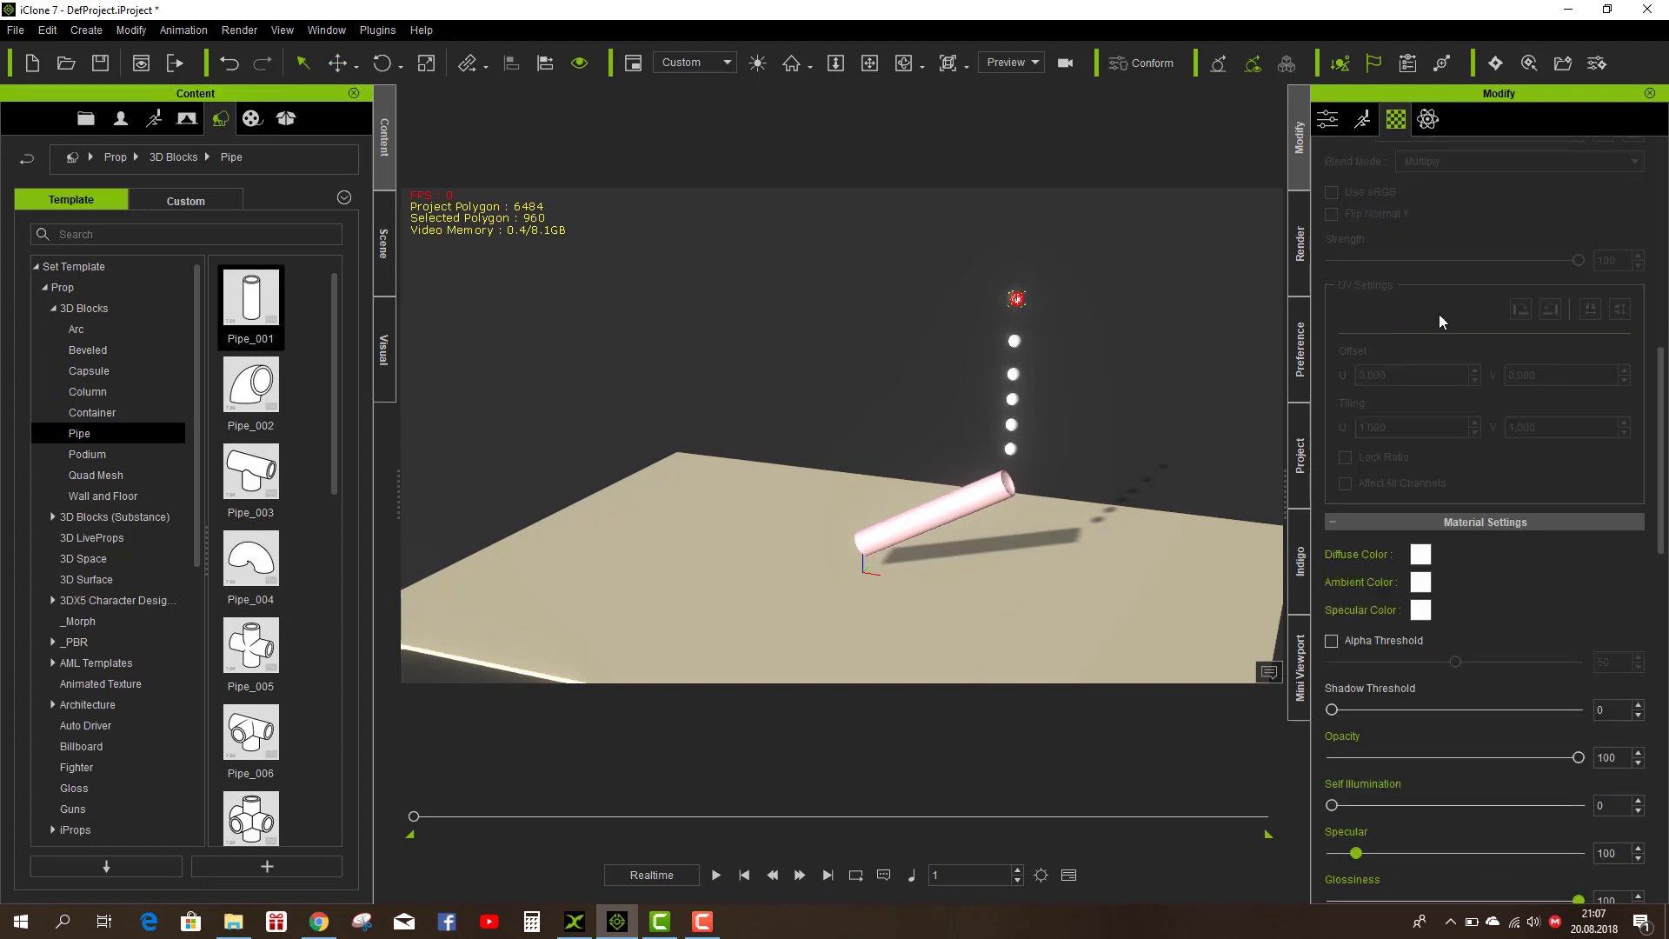
click(1417, 555)
click(646, 326)
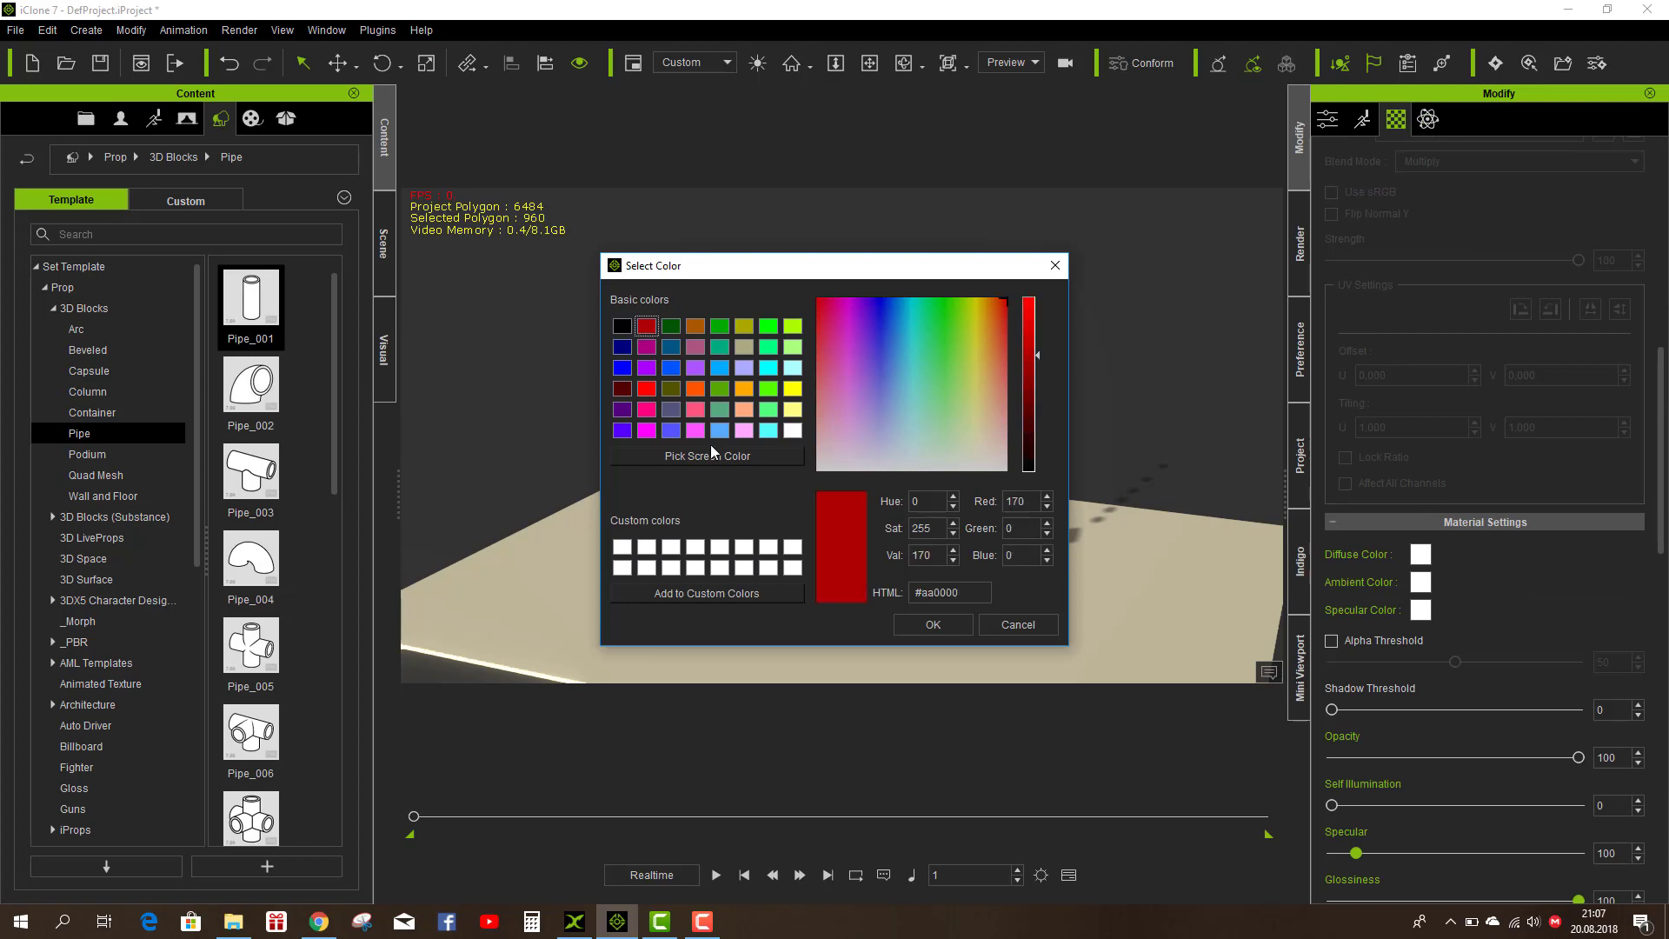
click(926, 624)
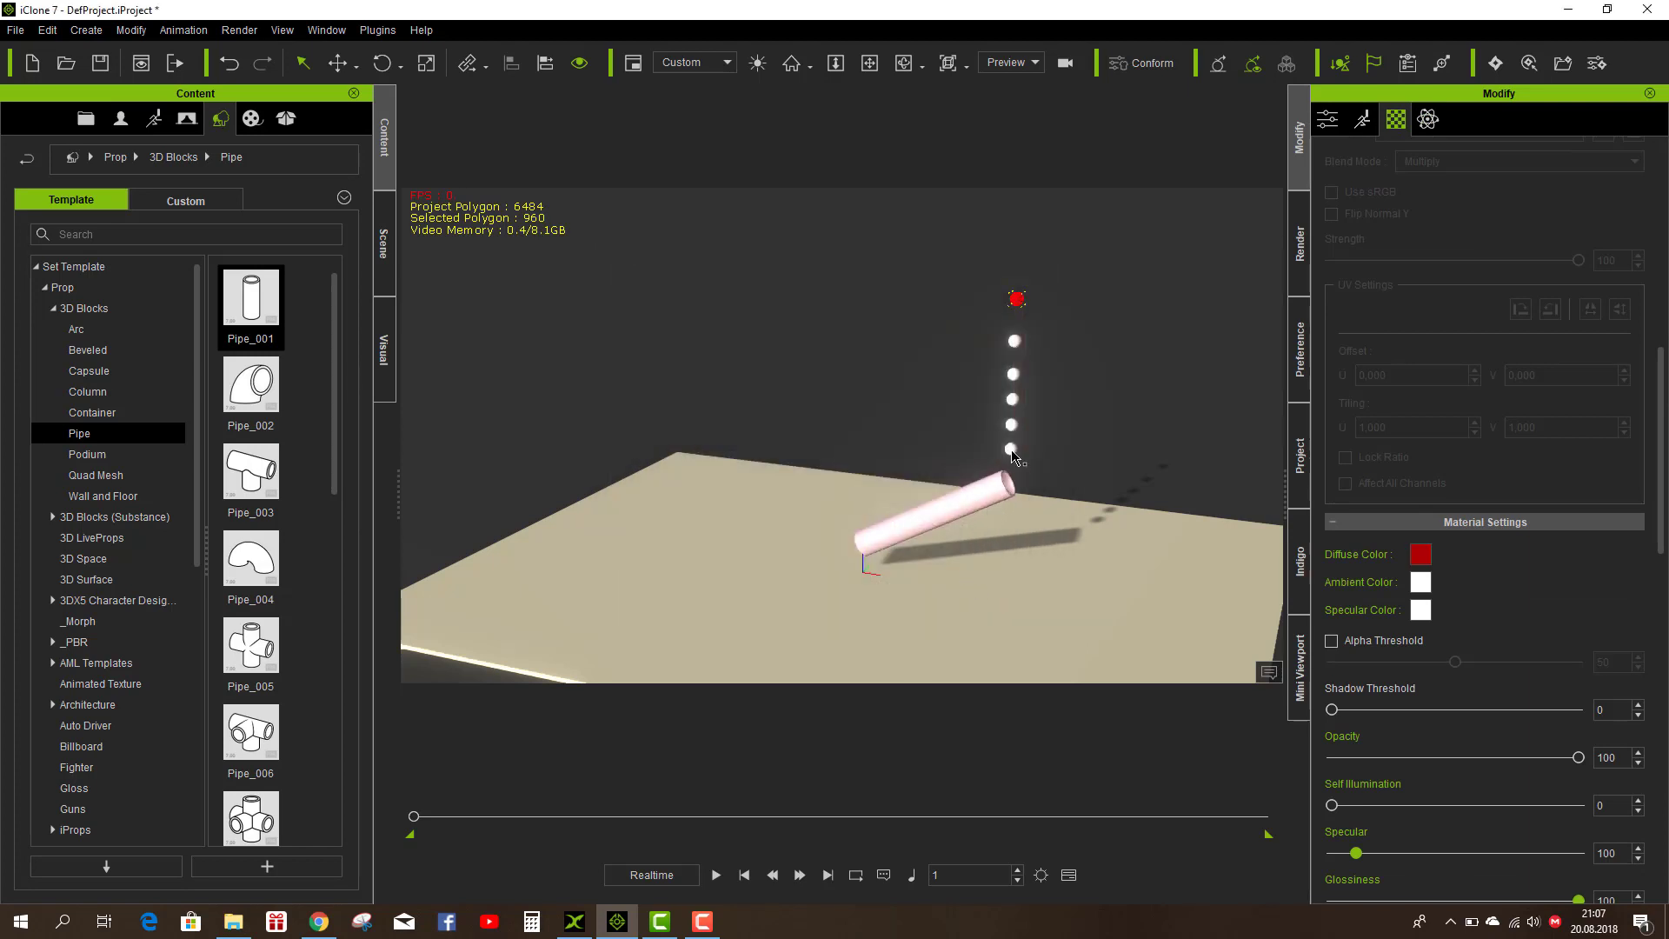
Step: Set the bottom ball's diffuse colour to dark navy (#00007f)
click(1010, 450)
click(1421, 554)
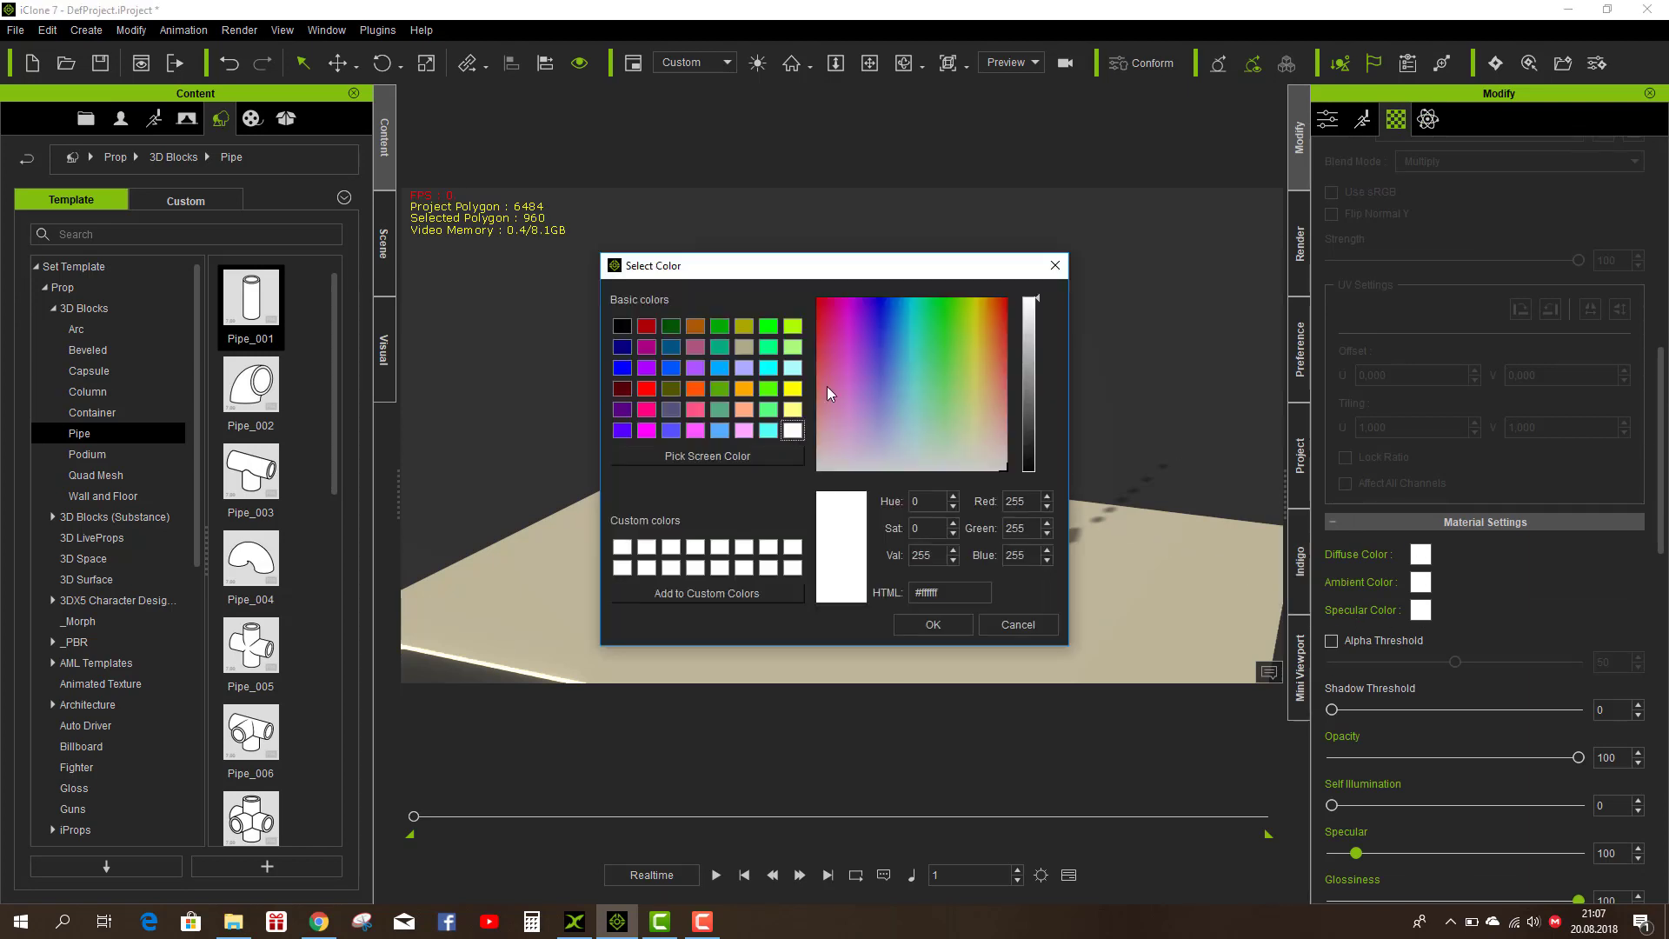
click(622, 346)
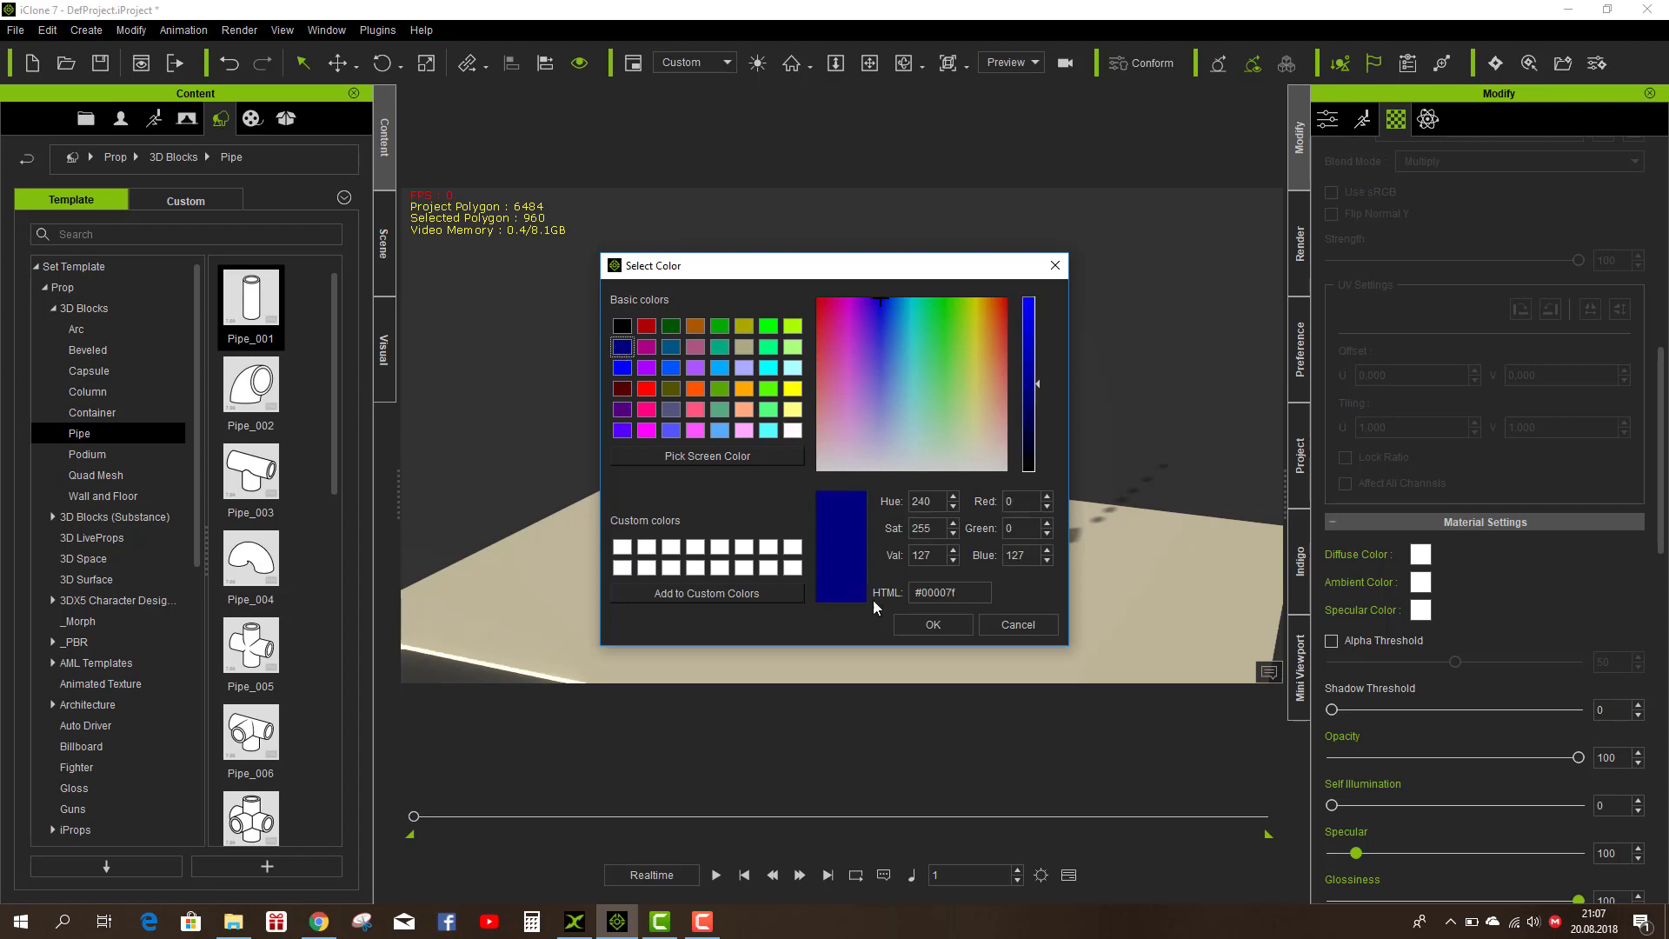
click(923, 626)
Step: Preview the falling spheres twice, ending rewound at frame 1
click(714, 875)
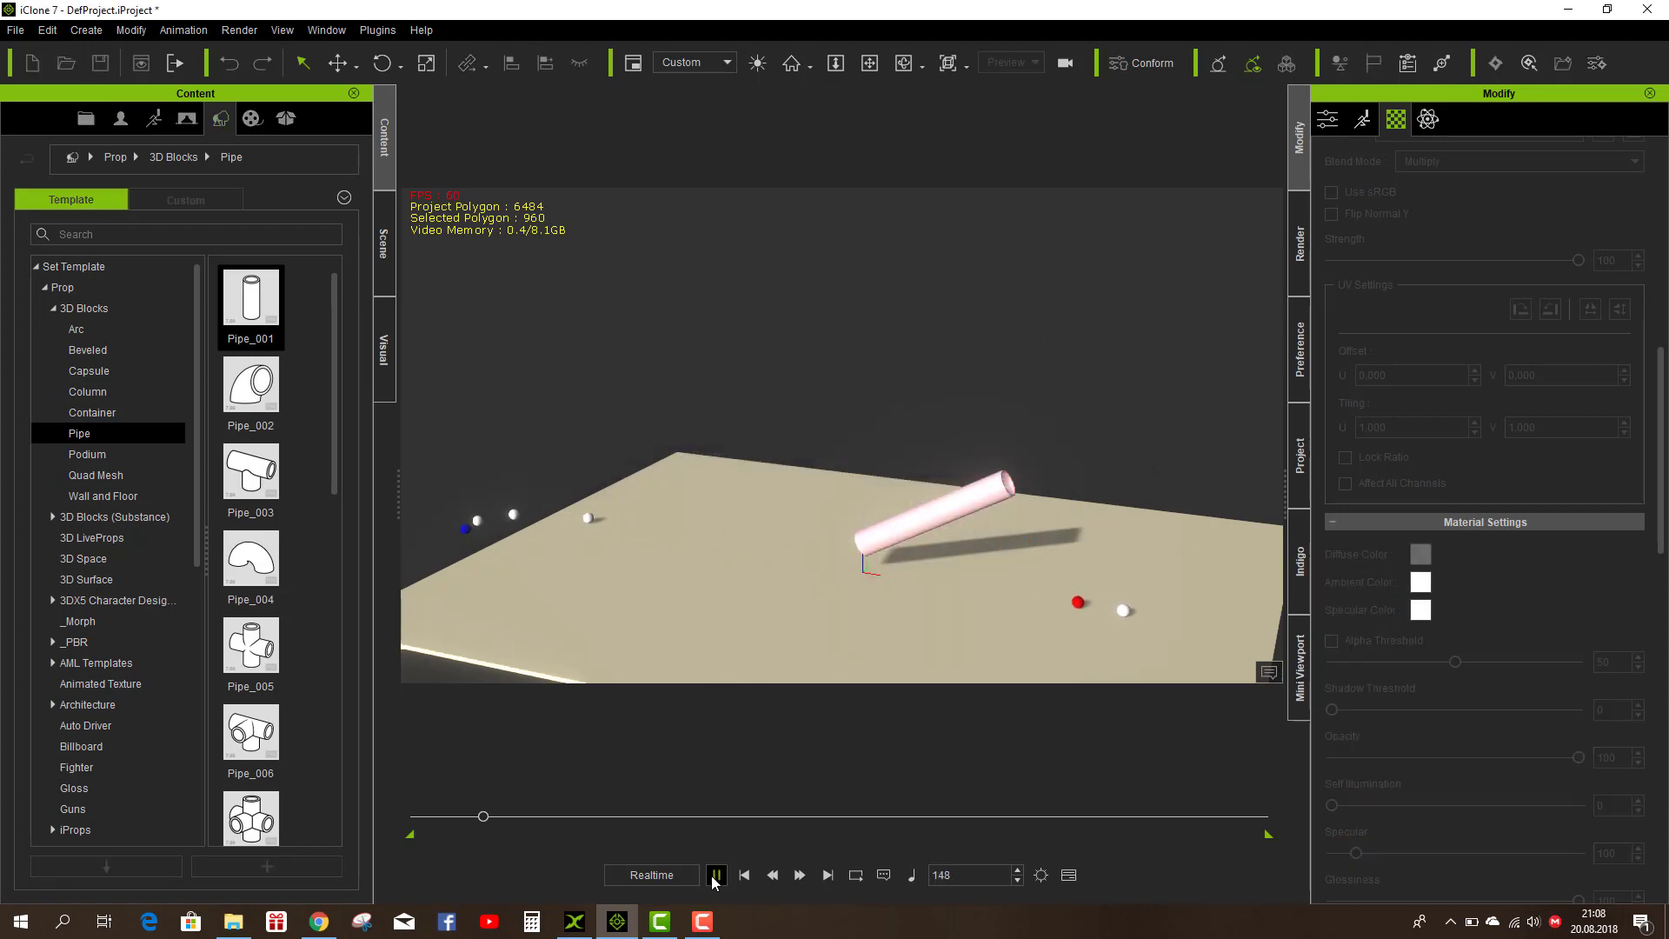
click(746, 875)
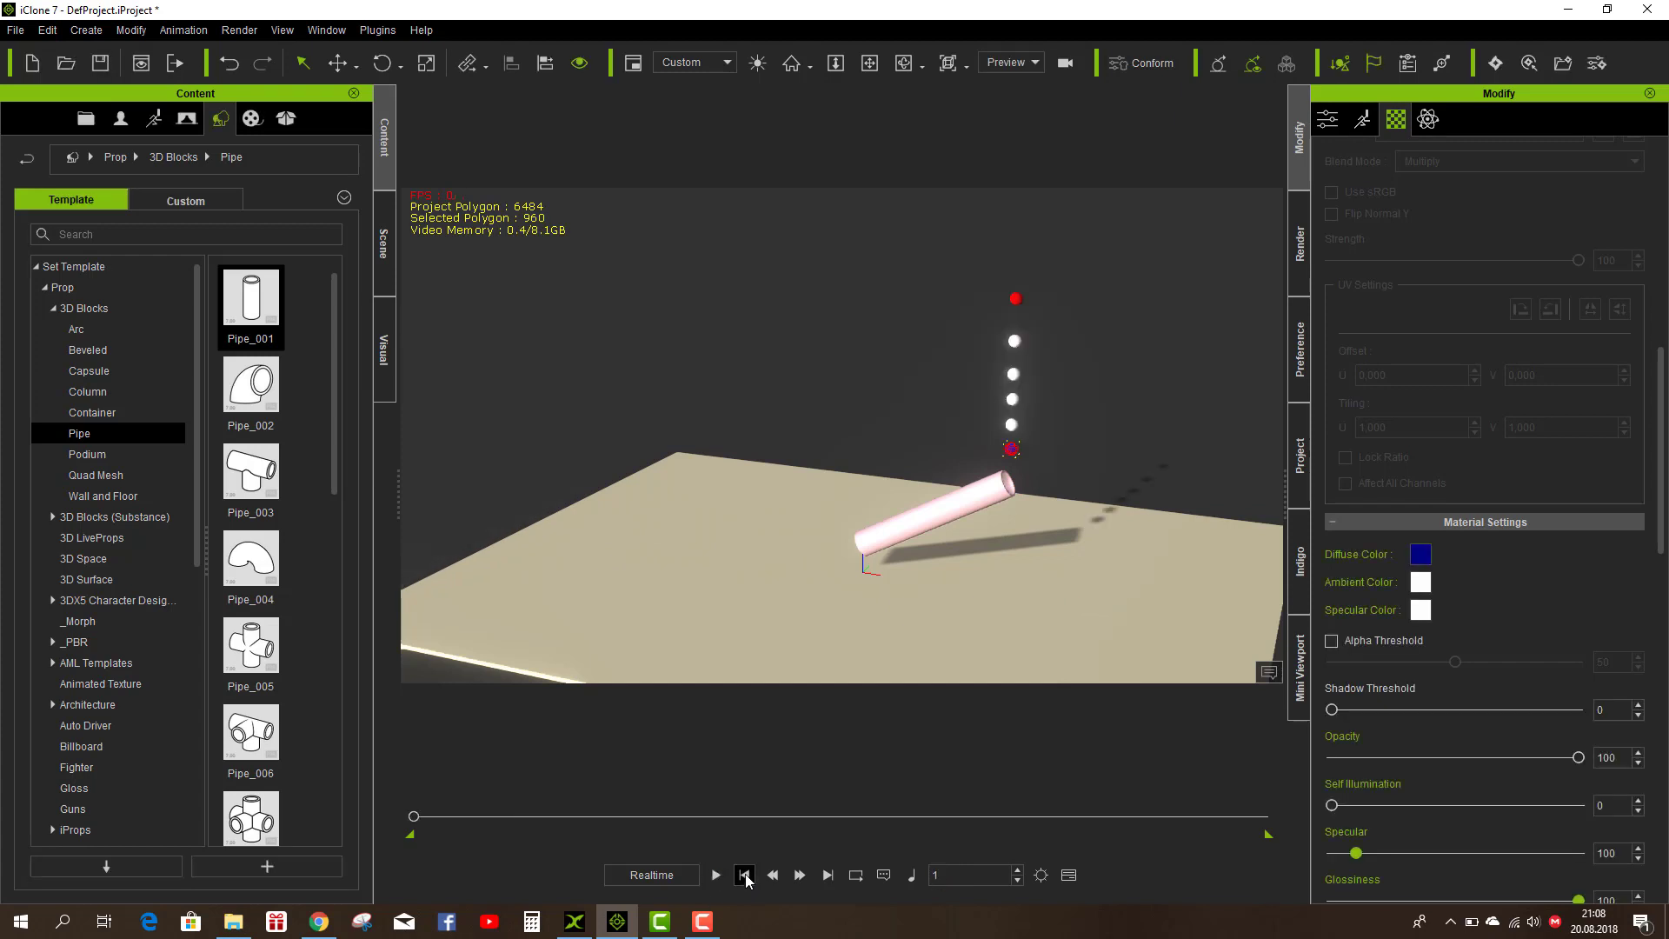
click(715, 875)
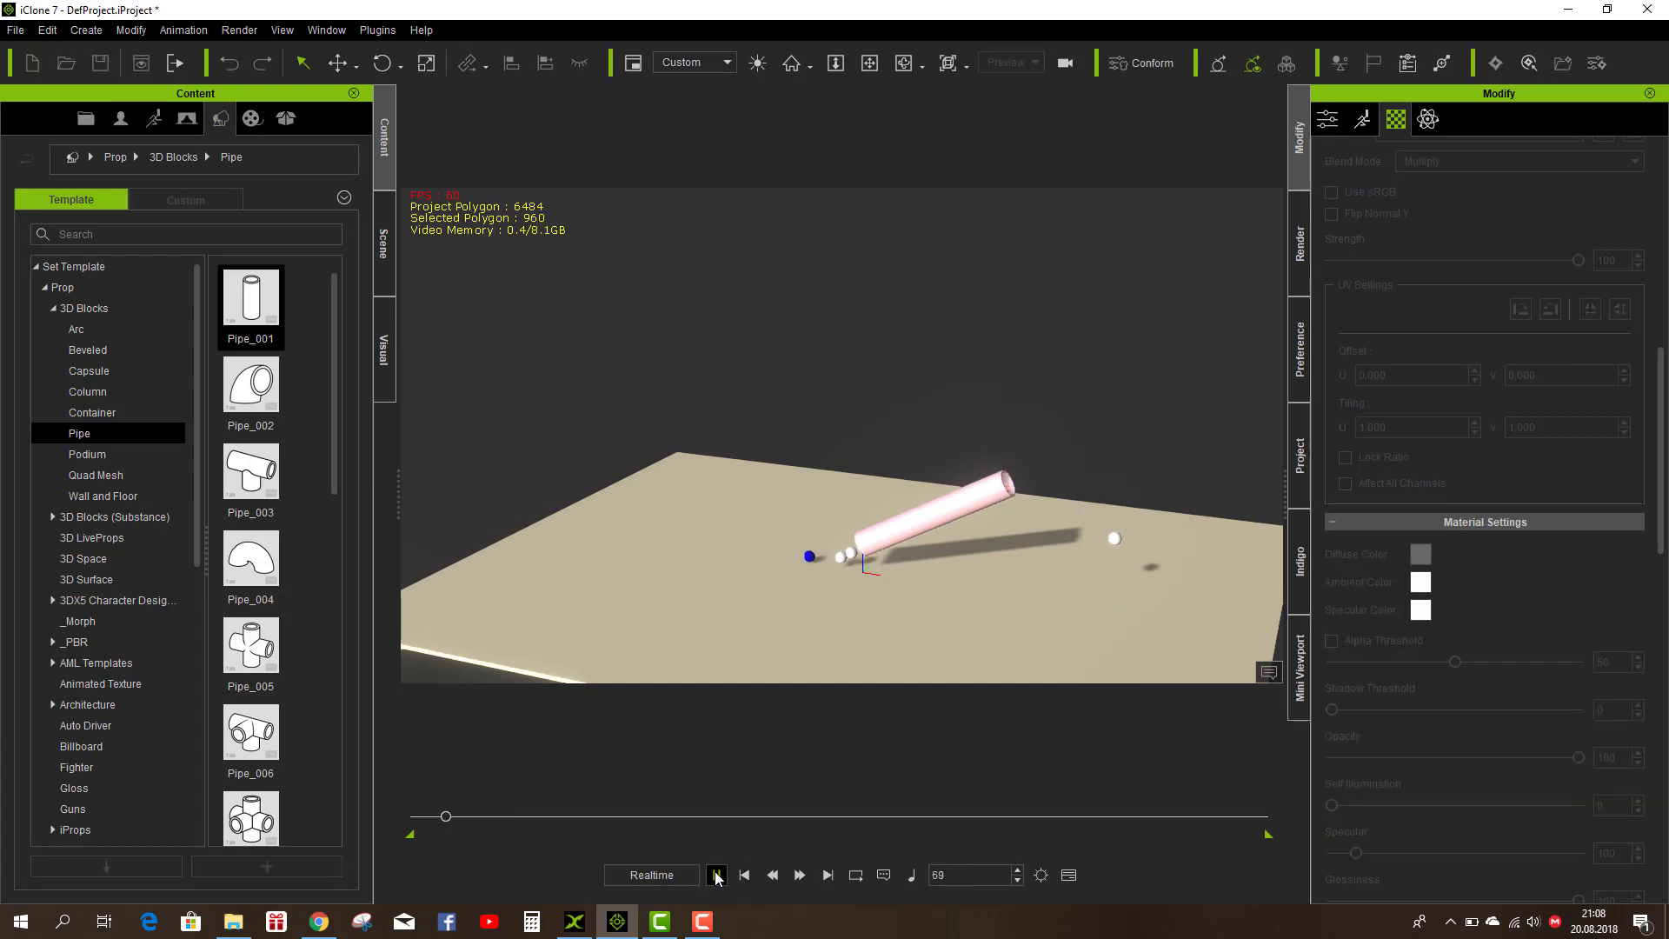
click(744, 876)
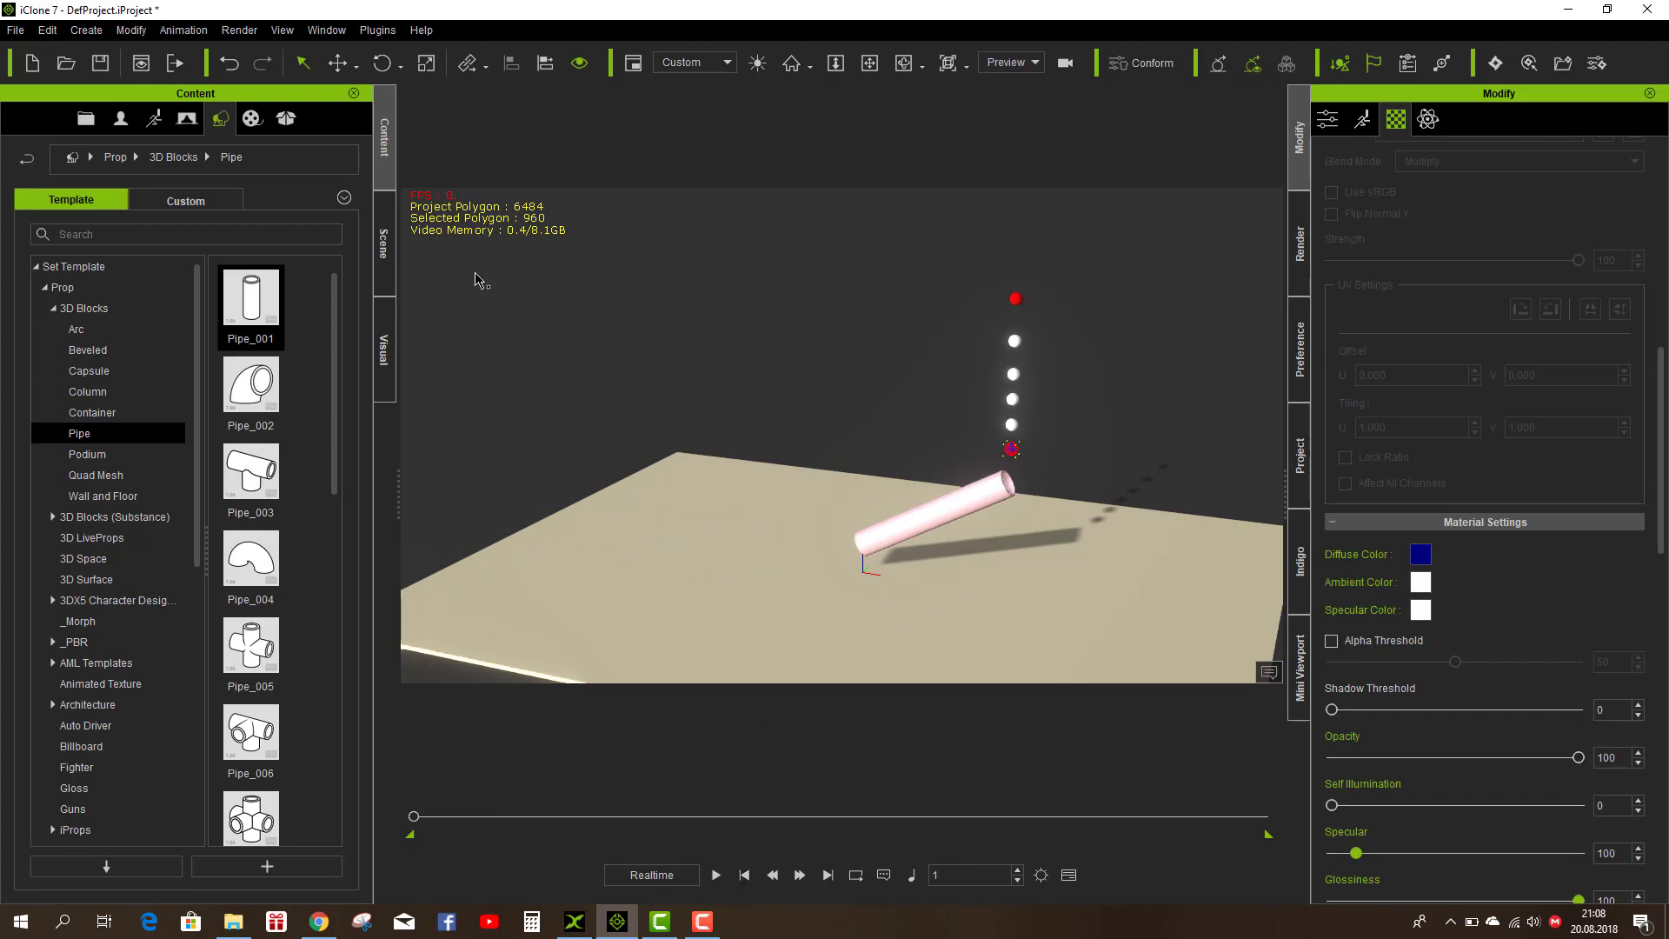
Step: Lengthen the pipe and shift it slightly left along X
click(943, 513)
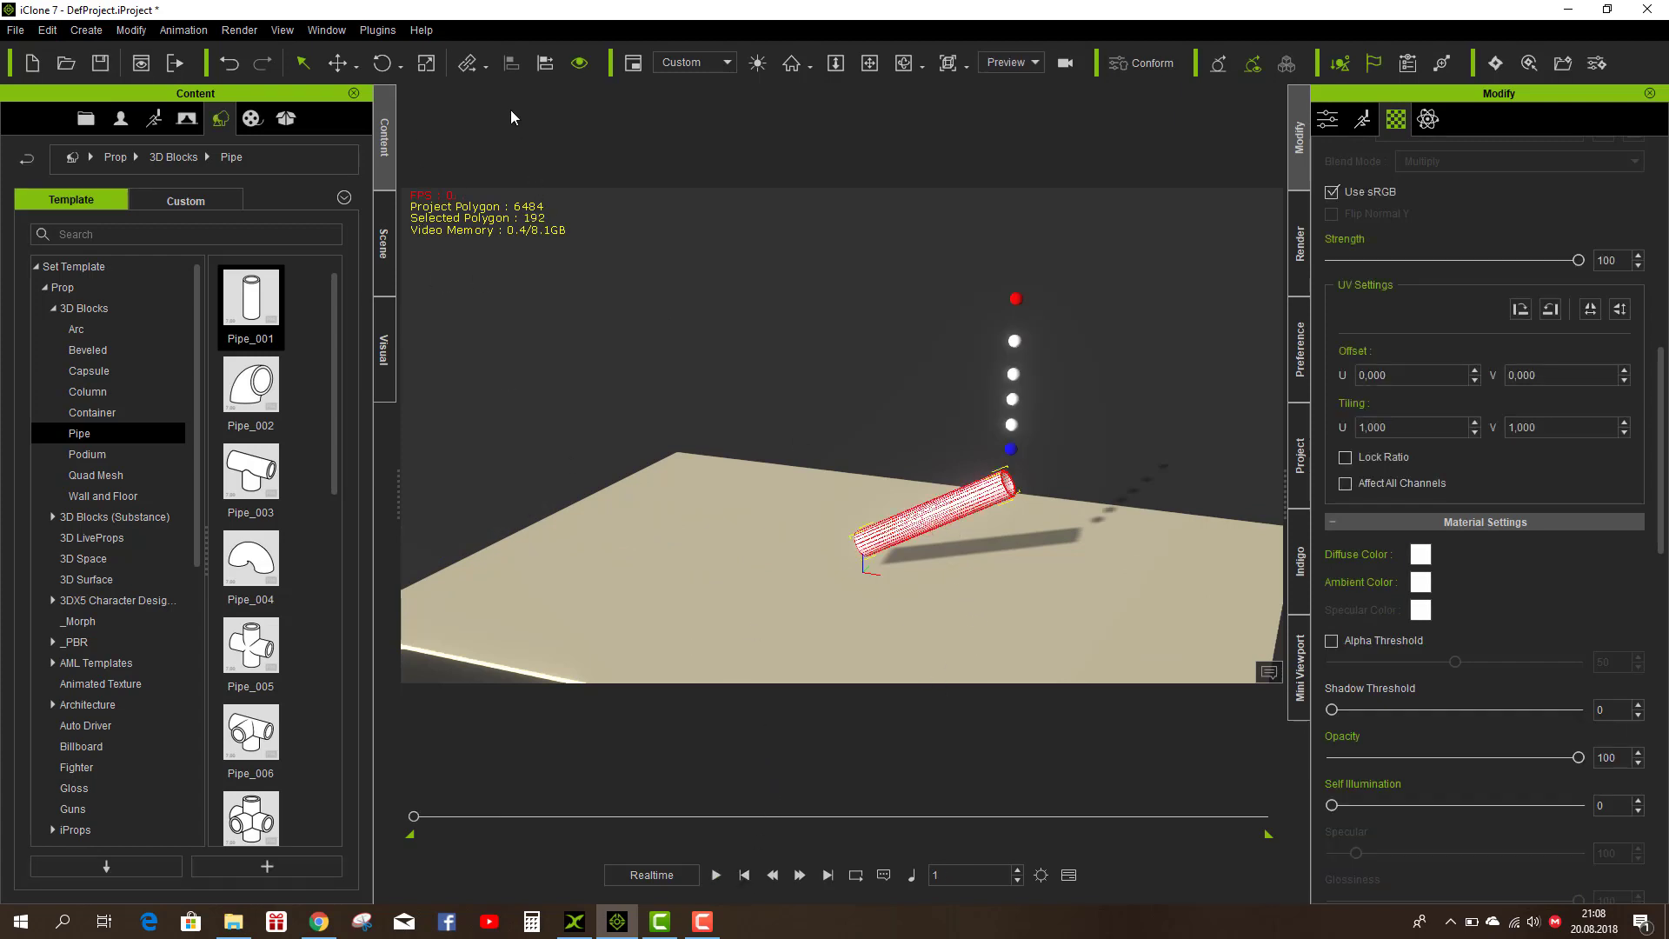
click(426, 63)
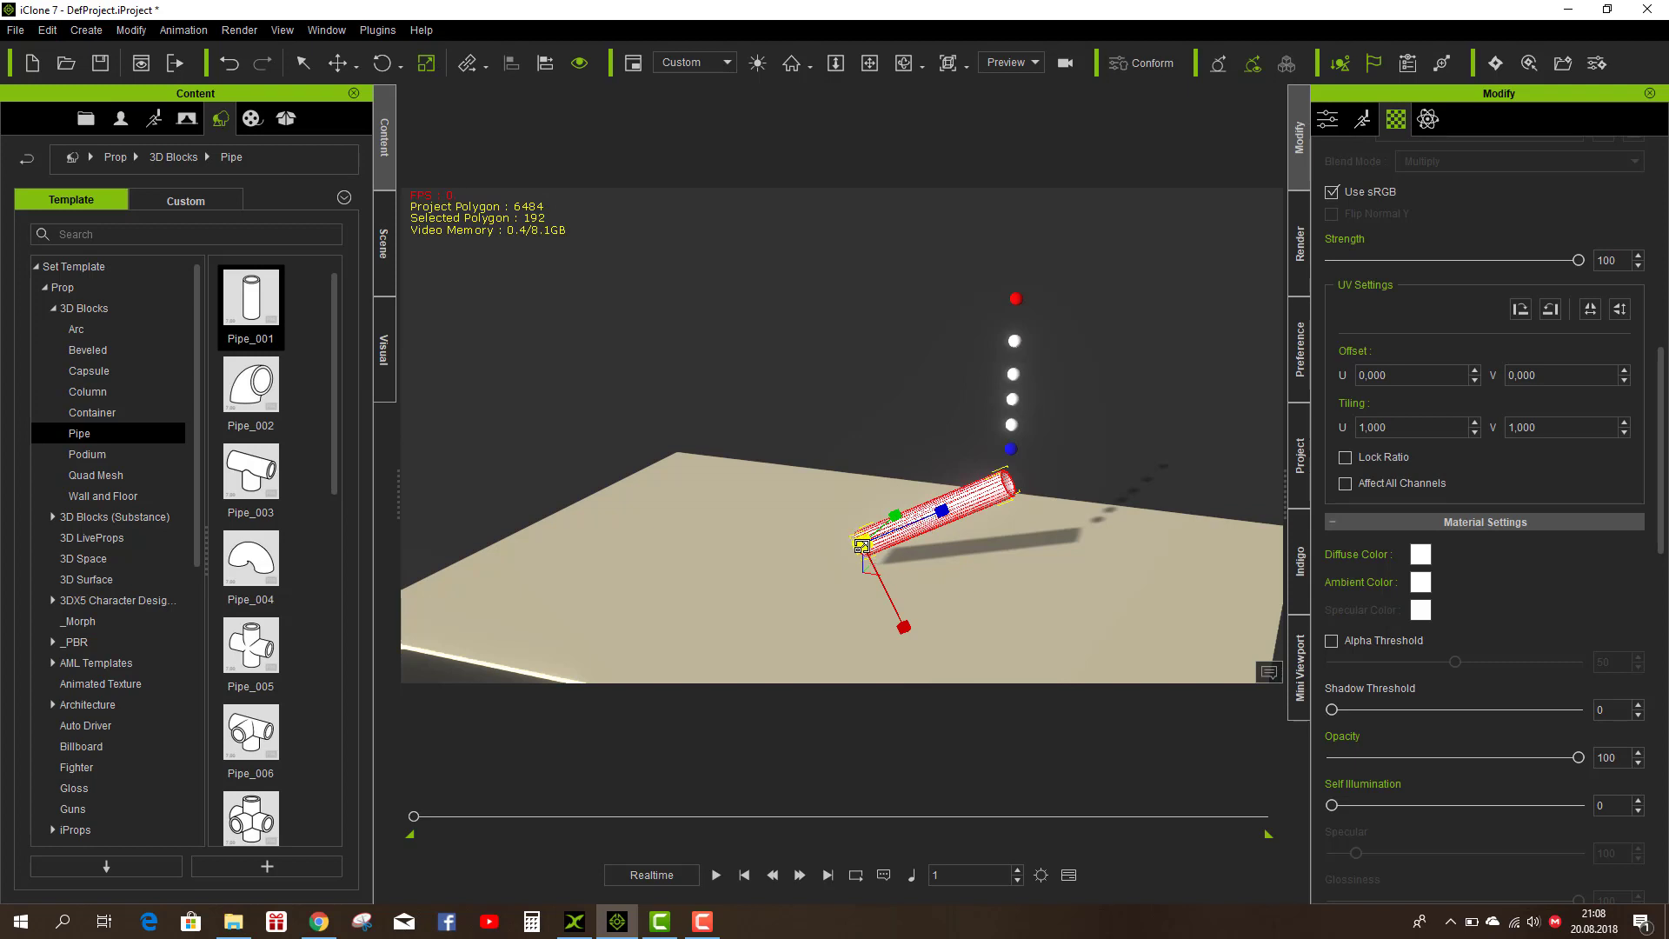
drag(858, 539, 861, 526)
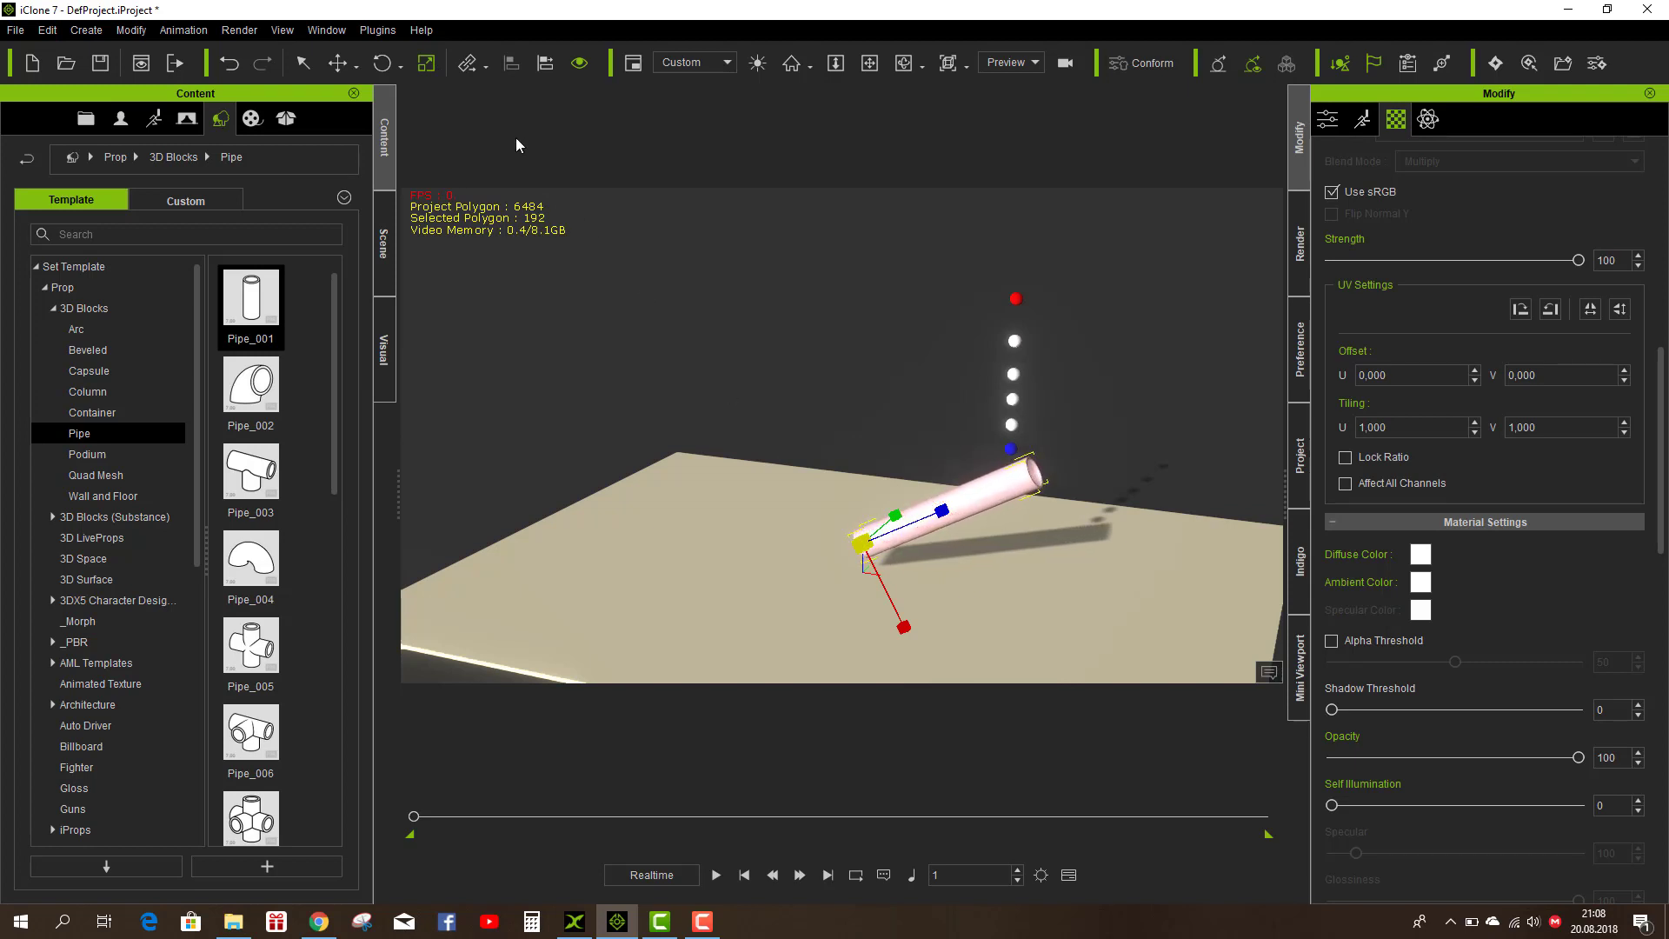
click(338, 63)
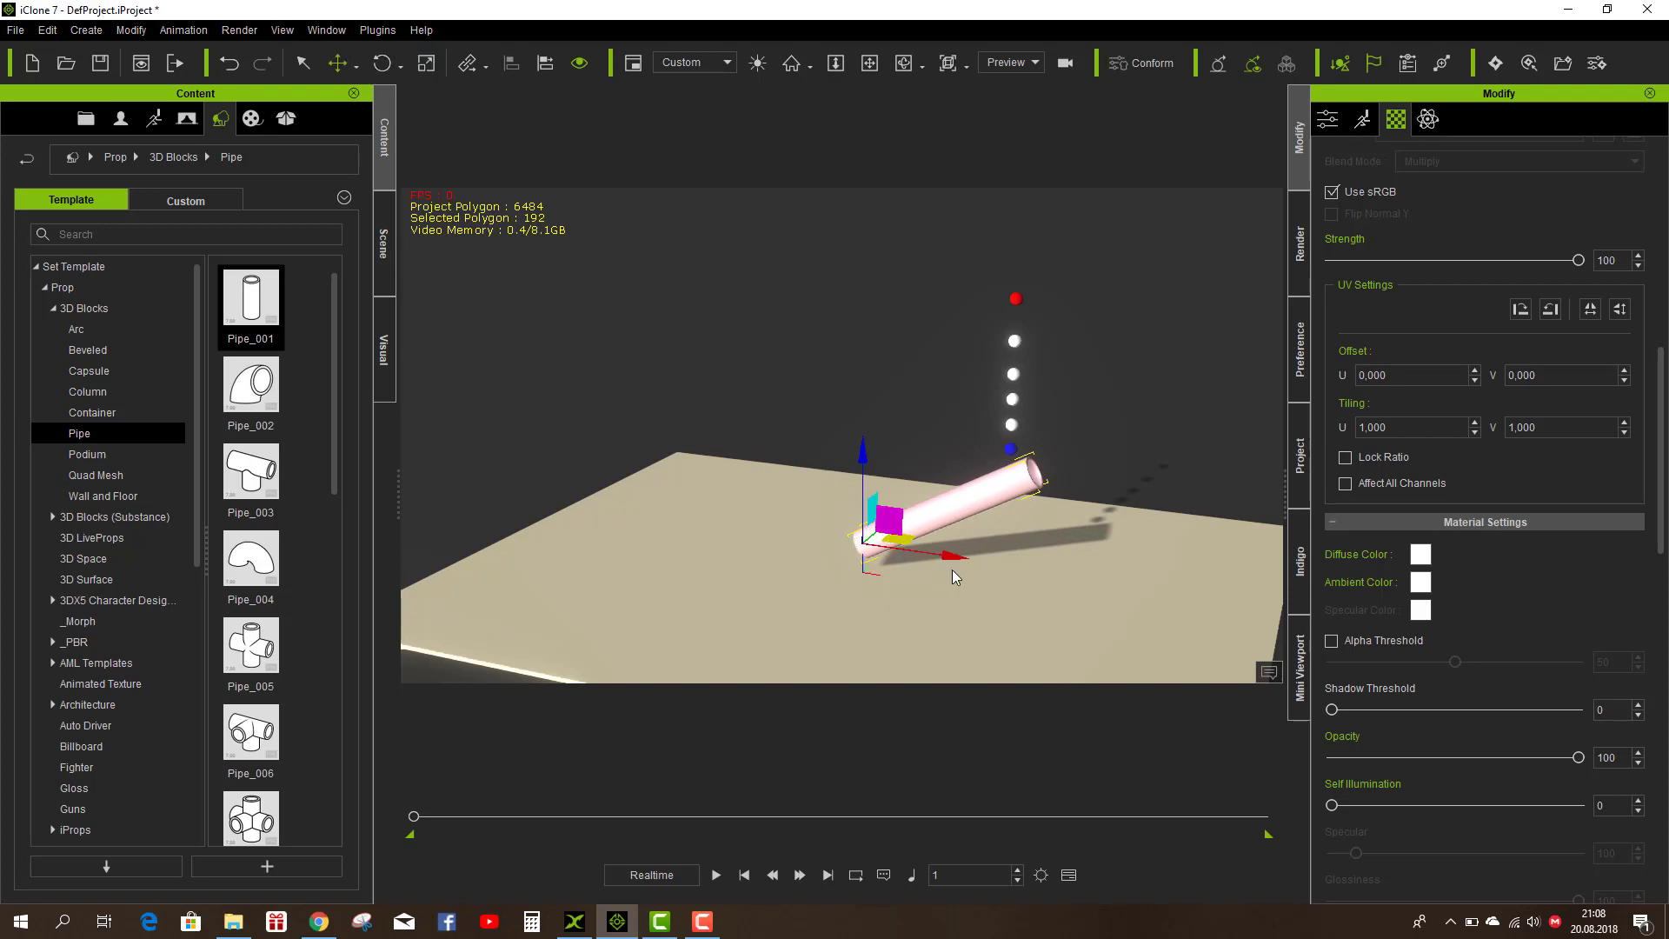
drag(948, 553, 927, 553)
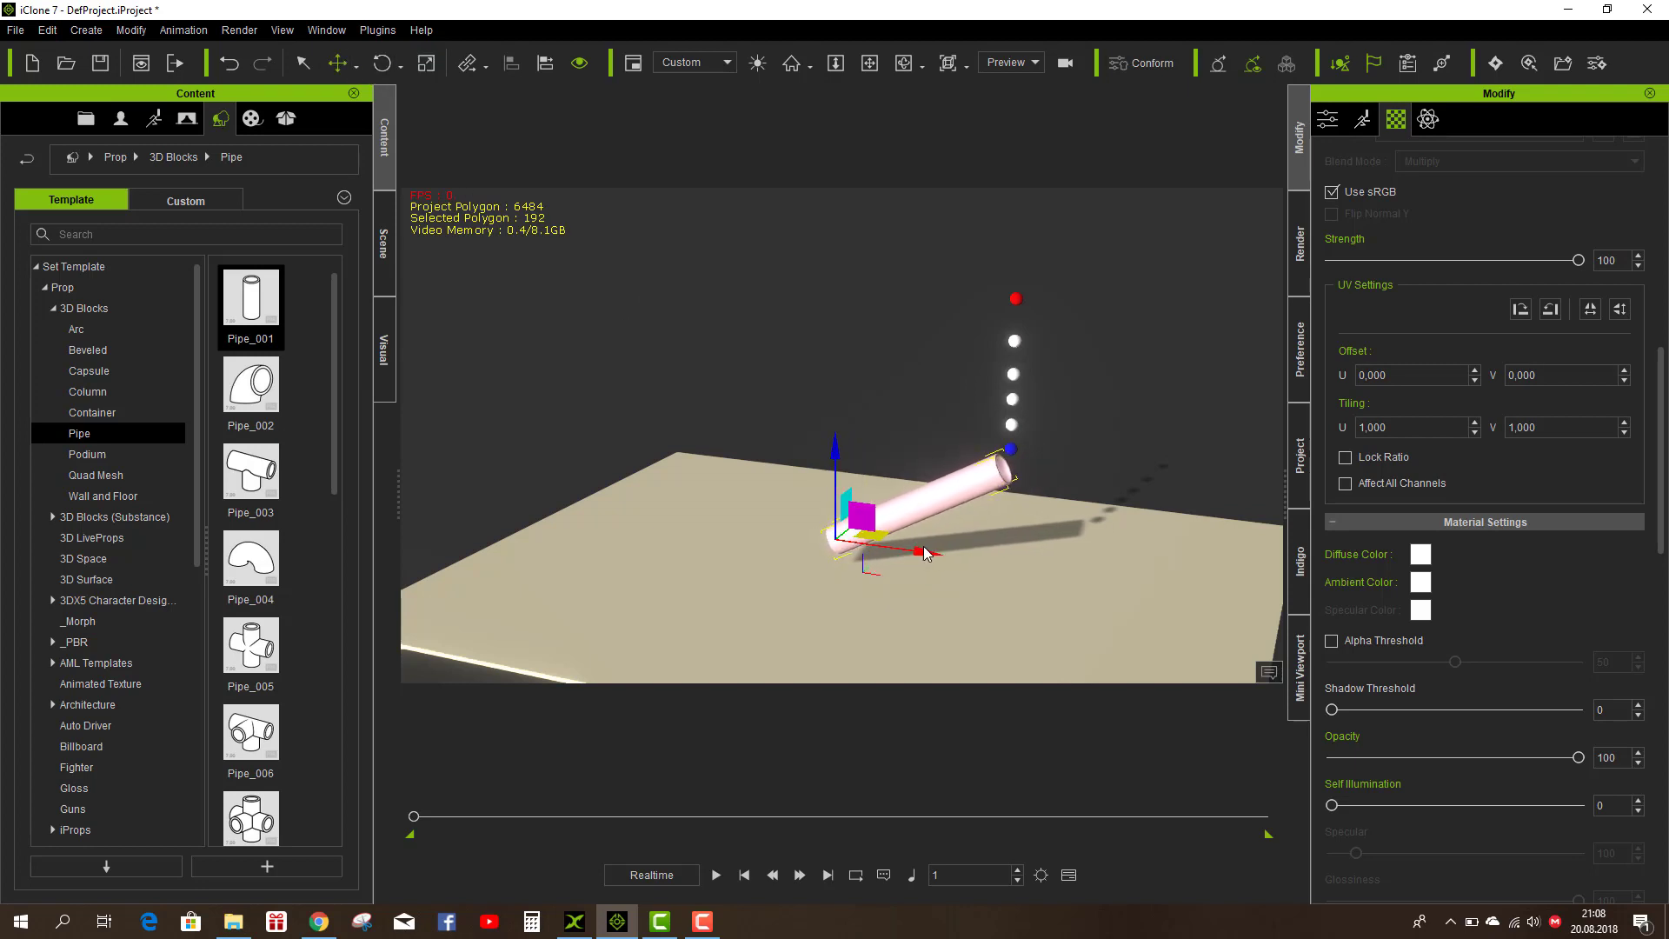
Step: Test-play with the repositioned pipe and check its PhysX Self Mesh bound setting
click(715, 873)
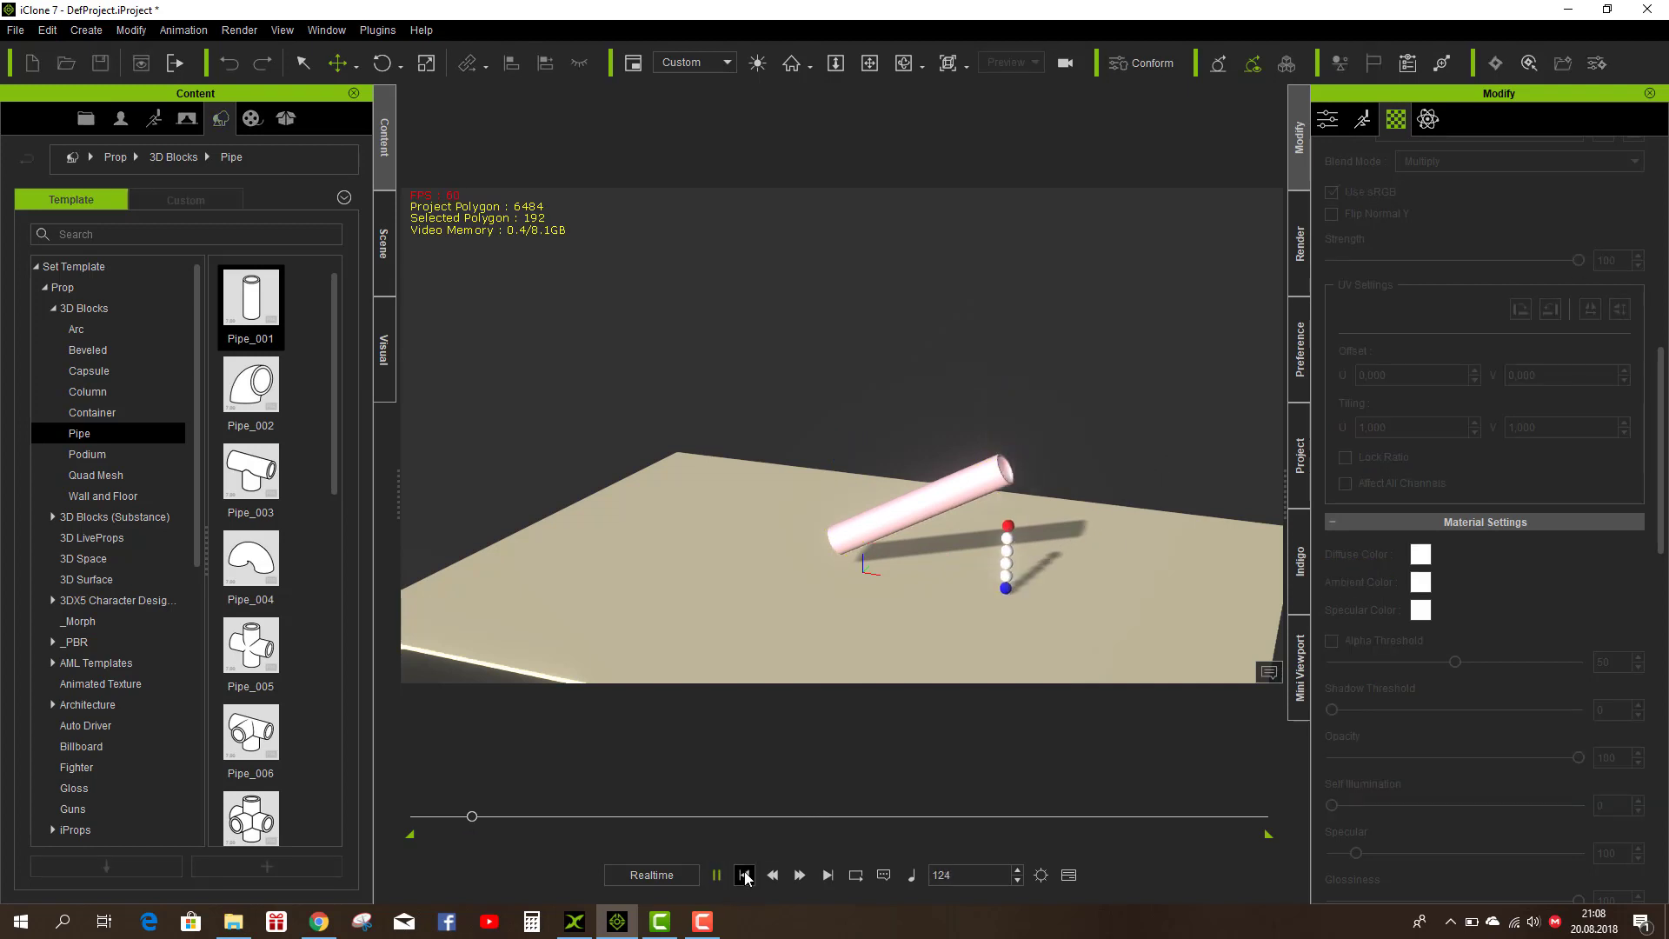
click(744, 875)
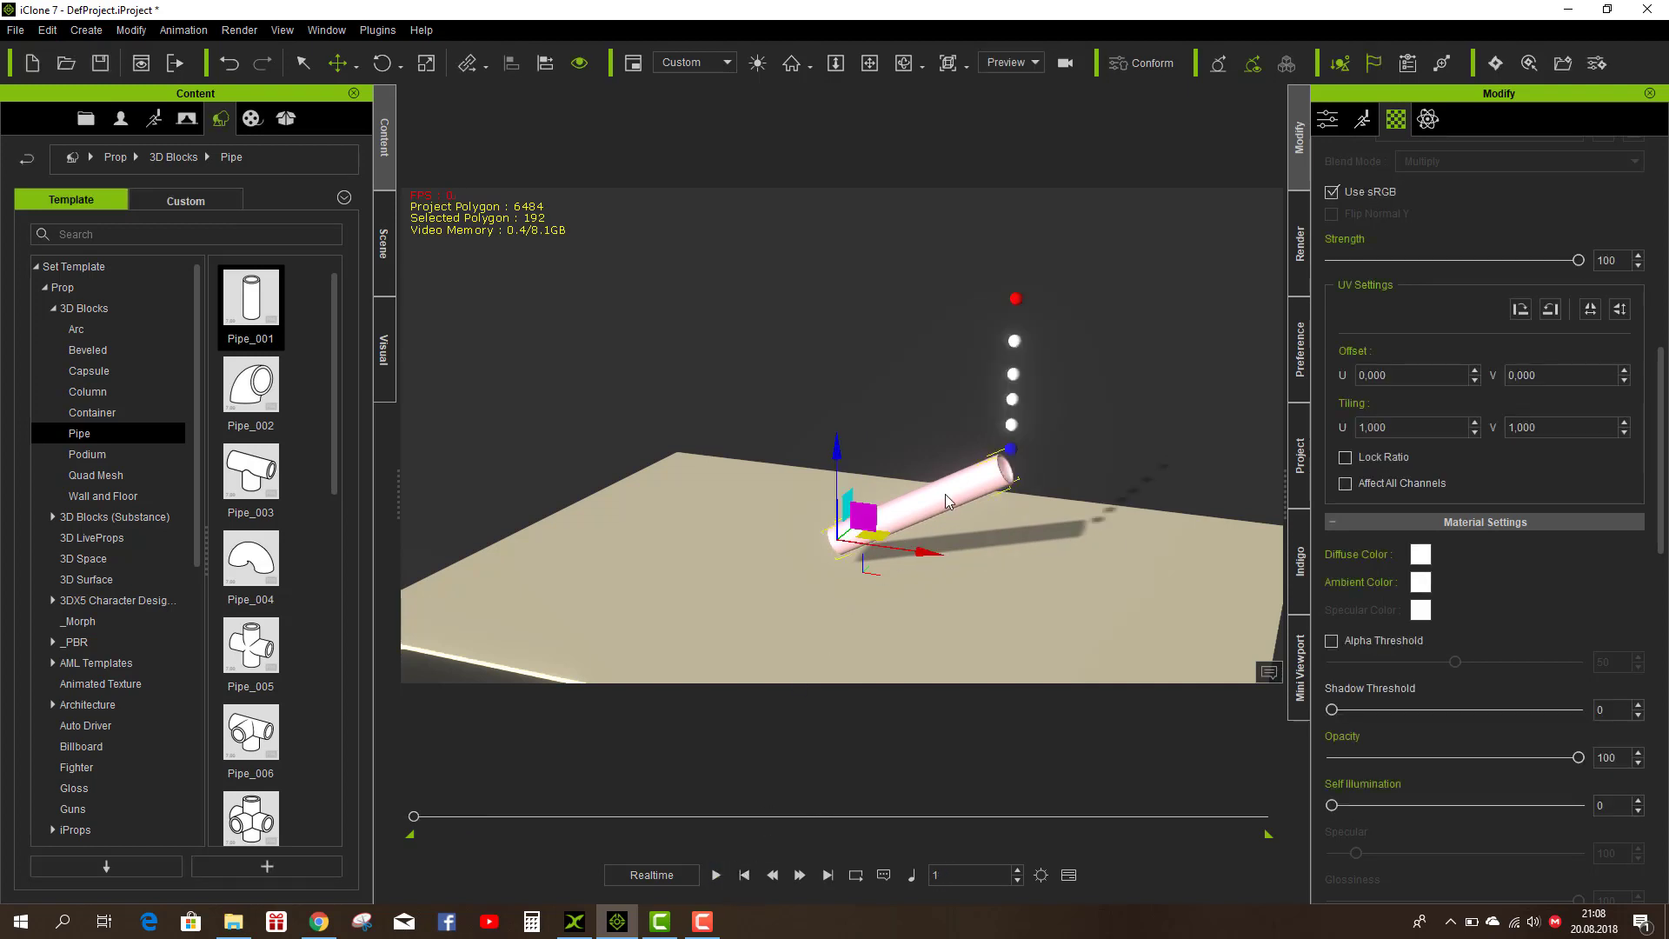
click(1429, 119)
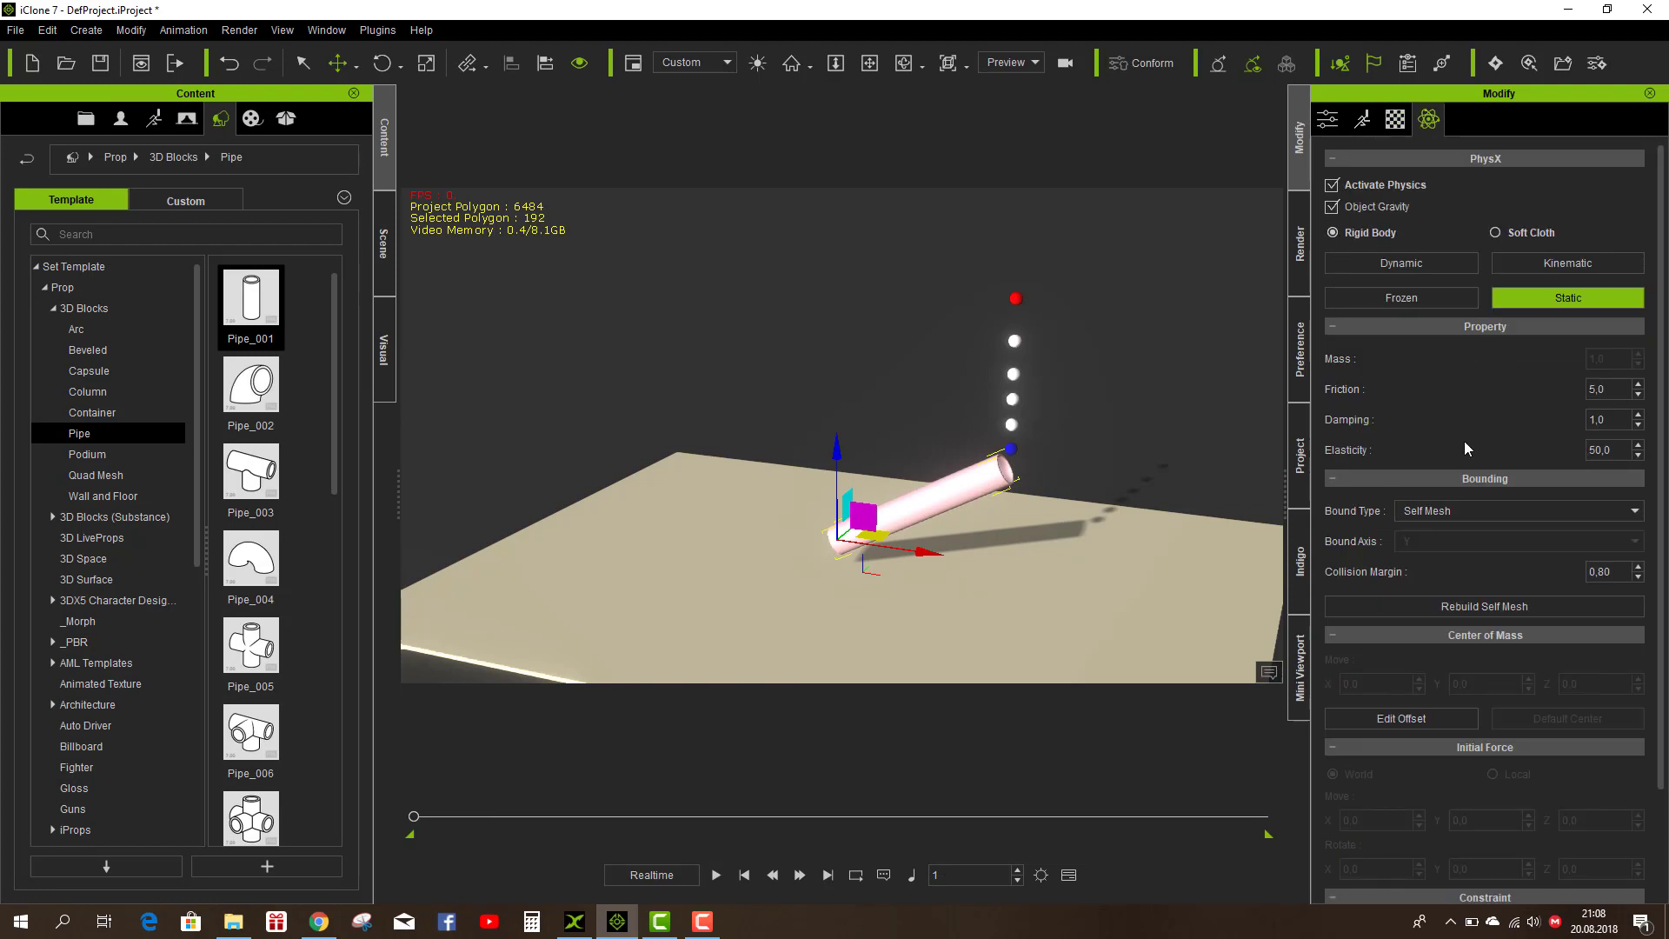
click(1446, 514)
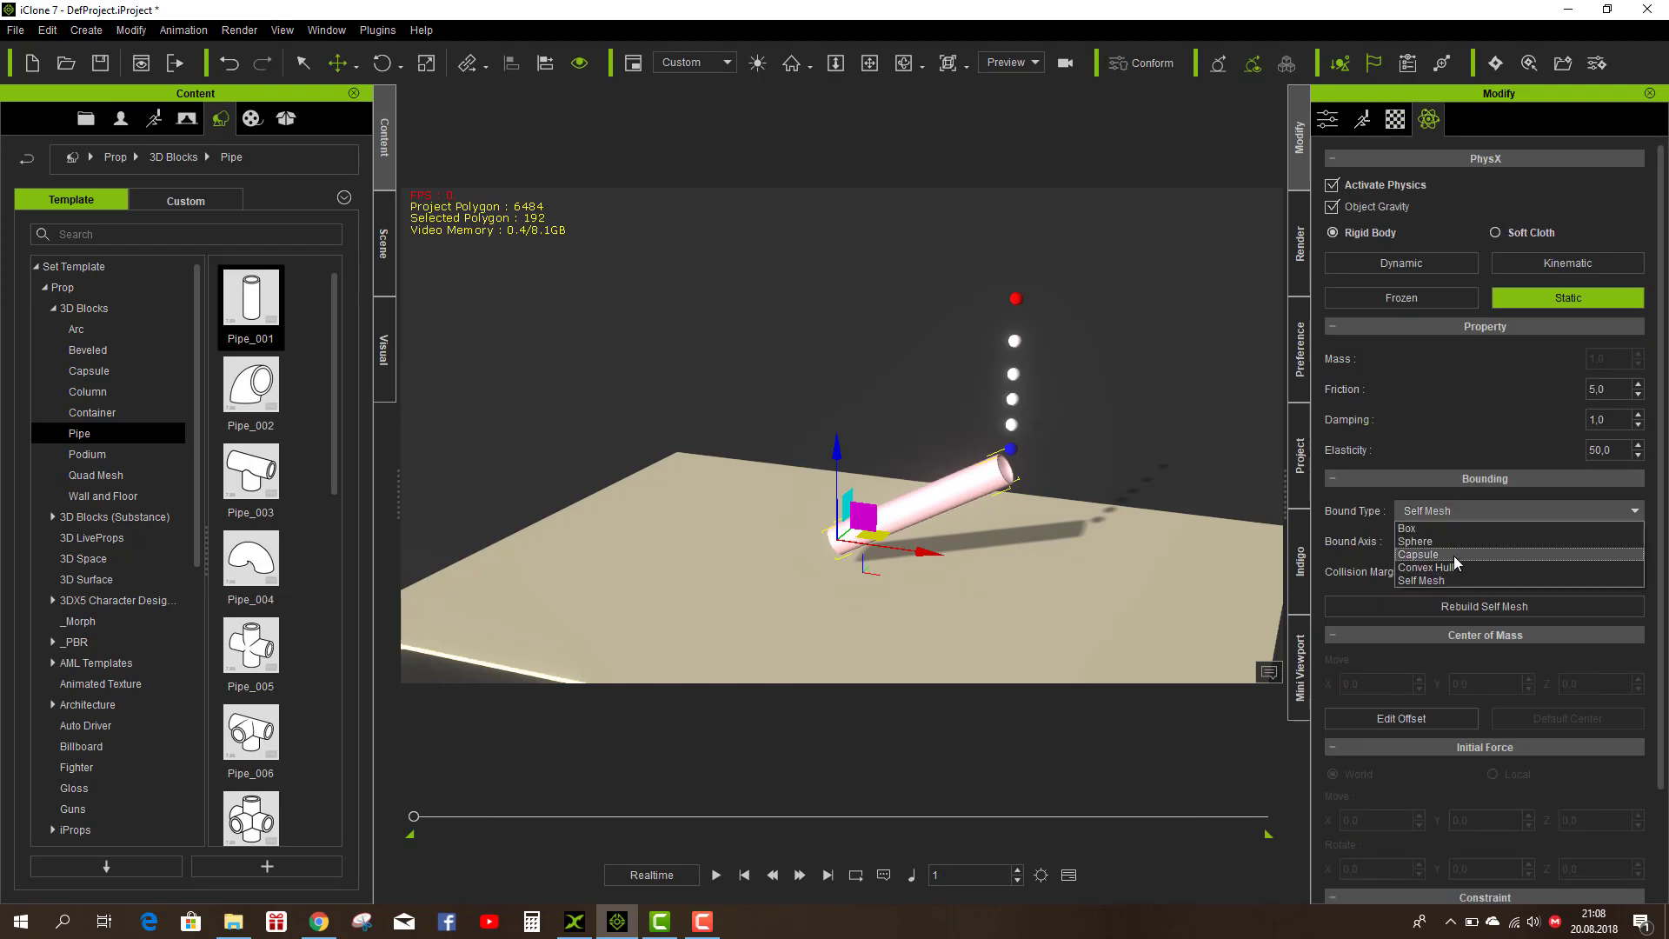
Step: Try a Box bound on the pipe, revert to Self Mesh, and test-play twice
click(1431, 582)
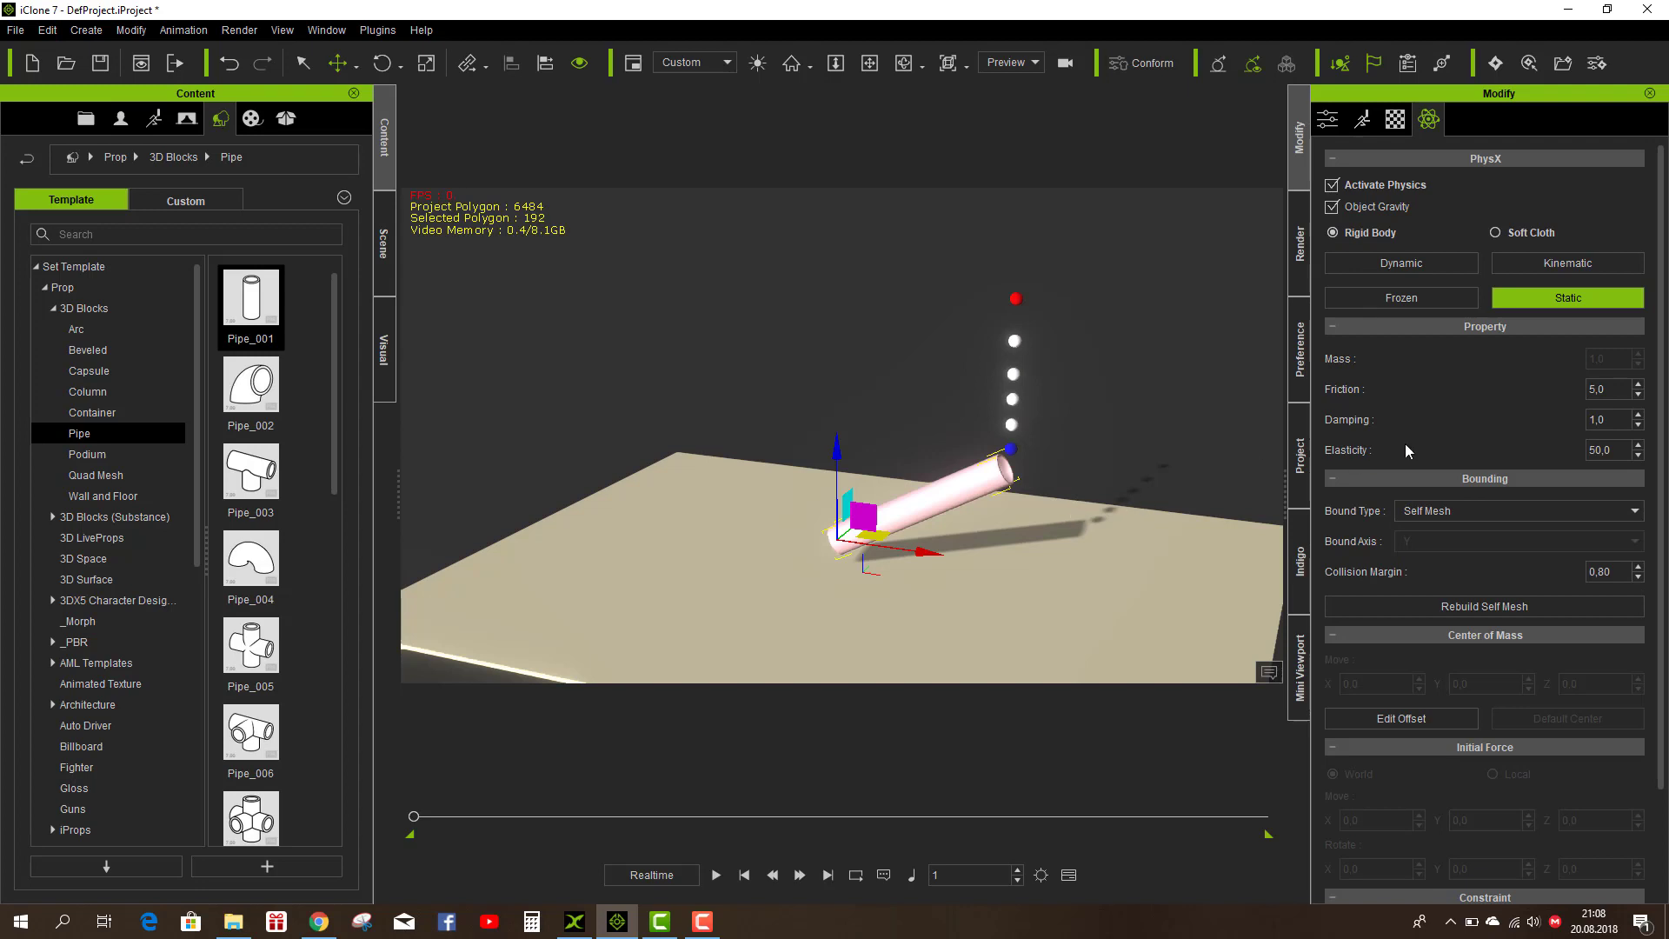
click(1438, 514)
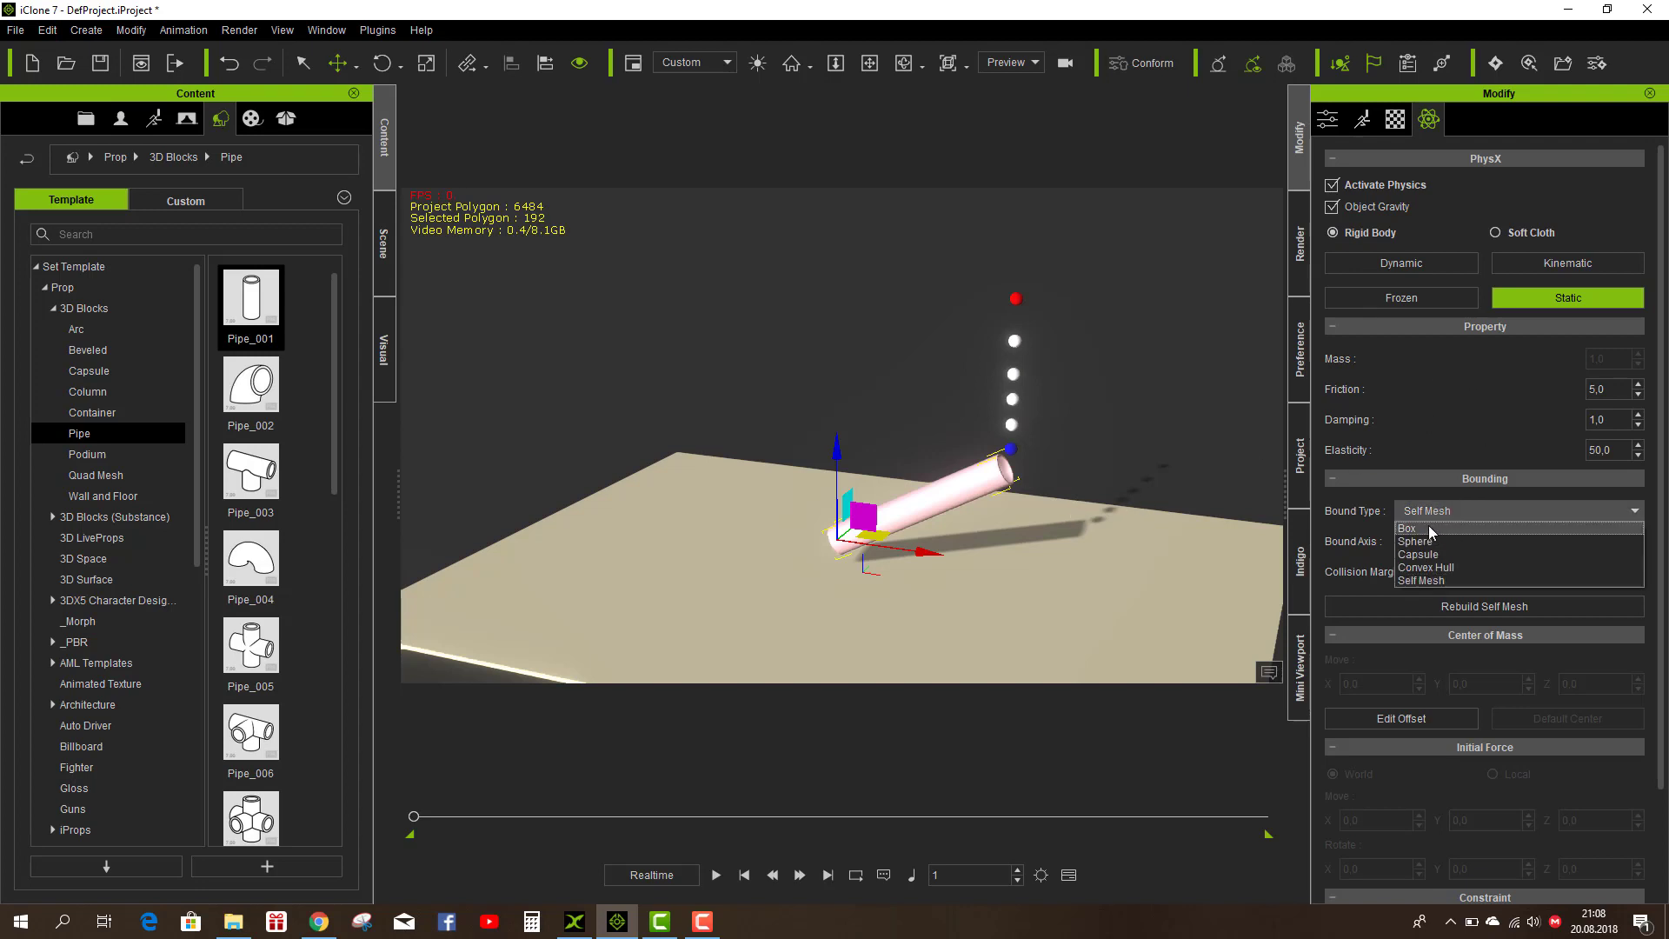
click(1427, 525)
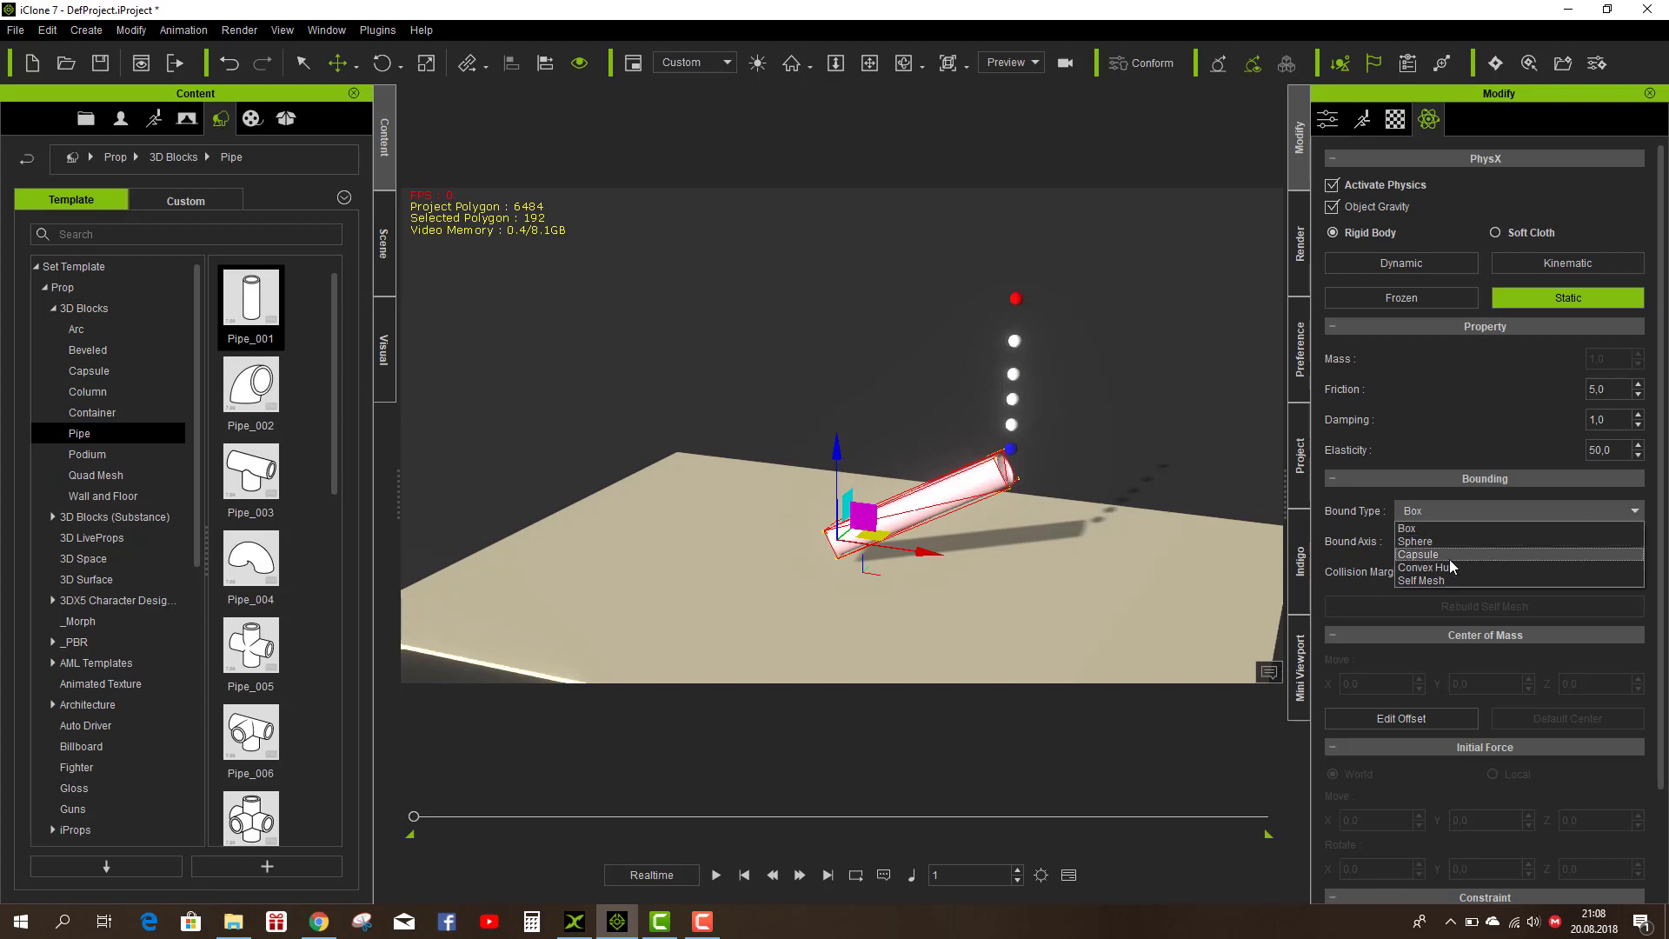
click(1431, 582)
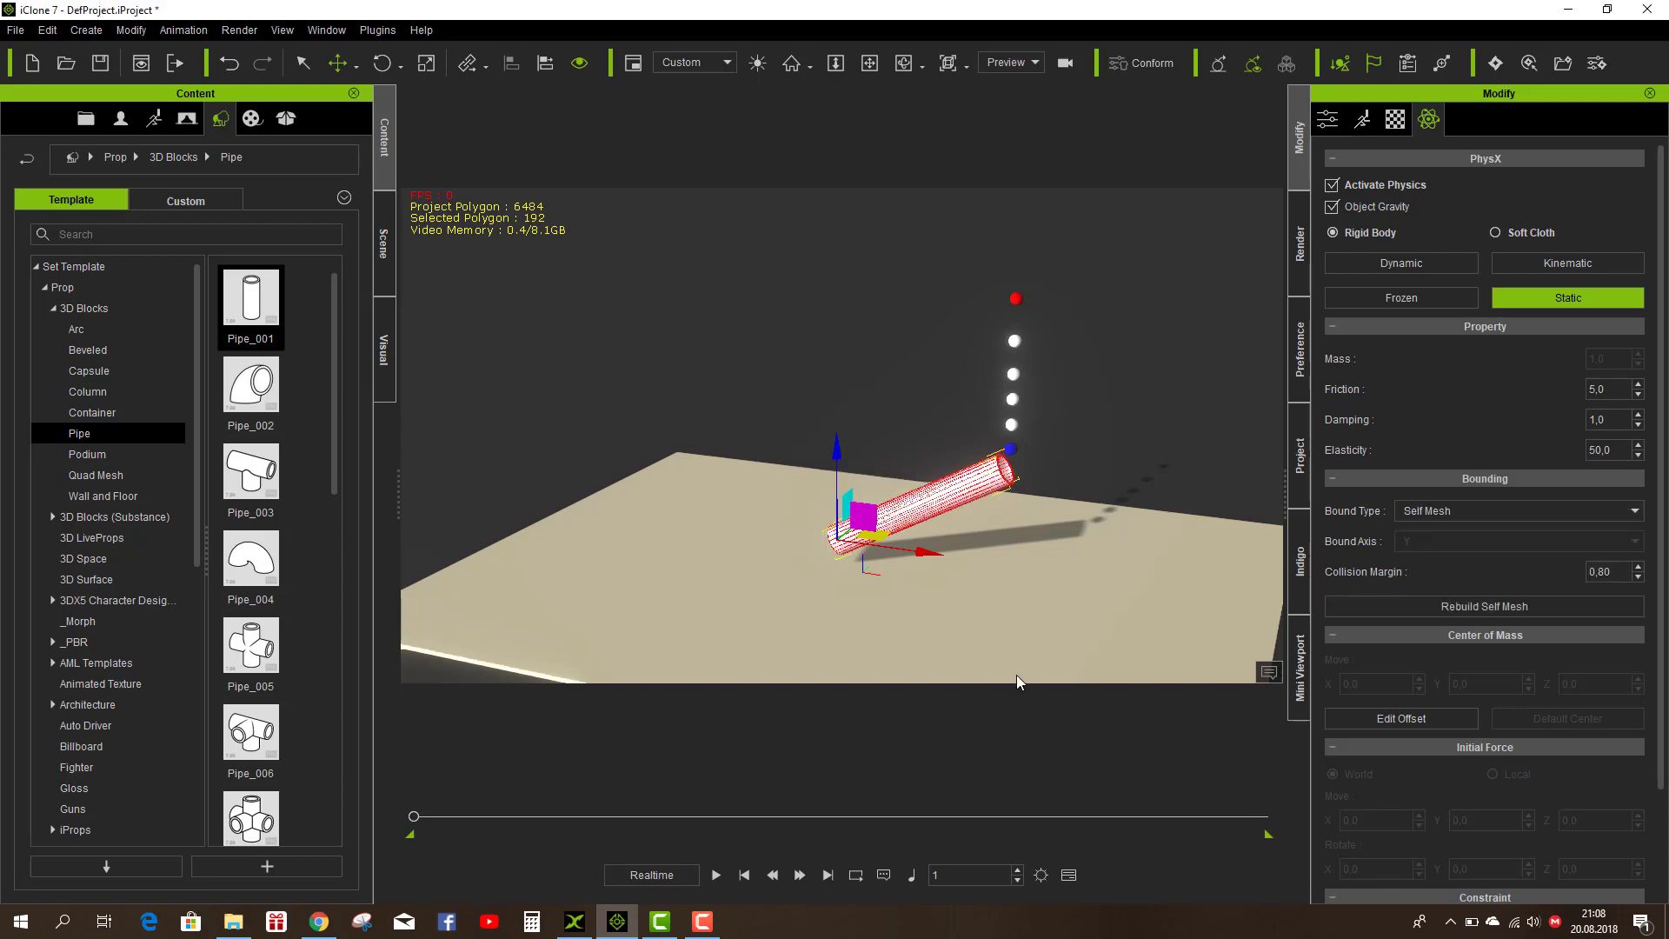
click(721, 879)
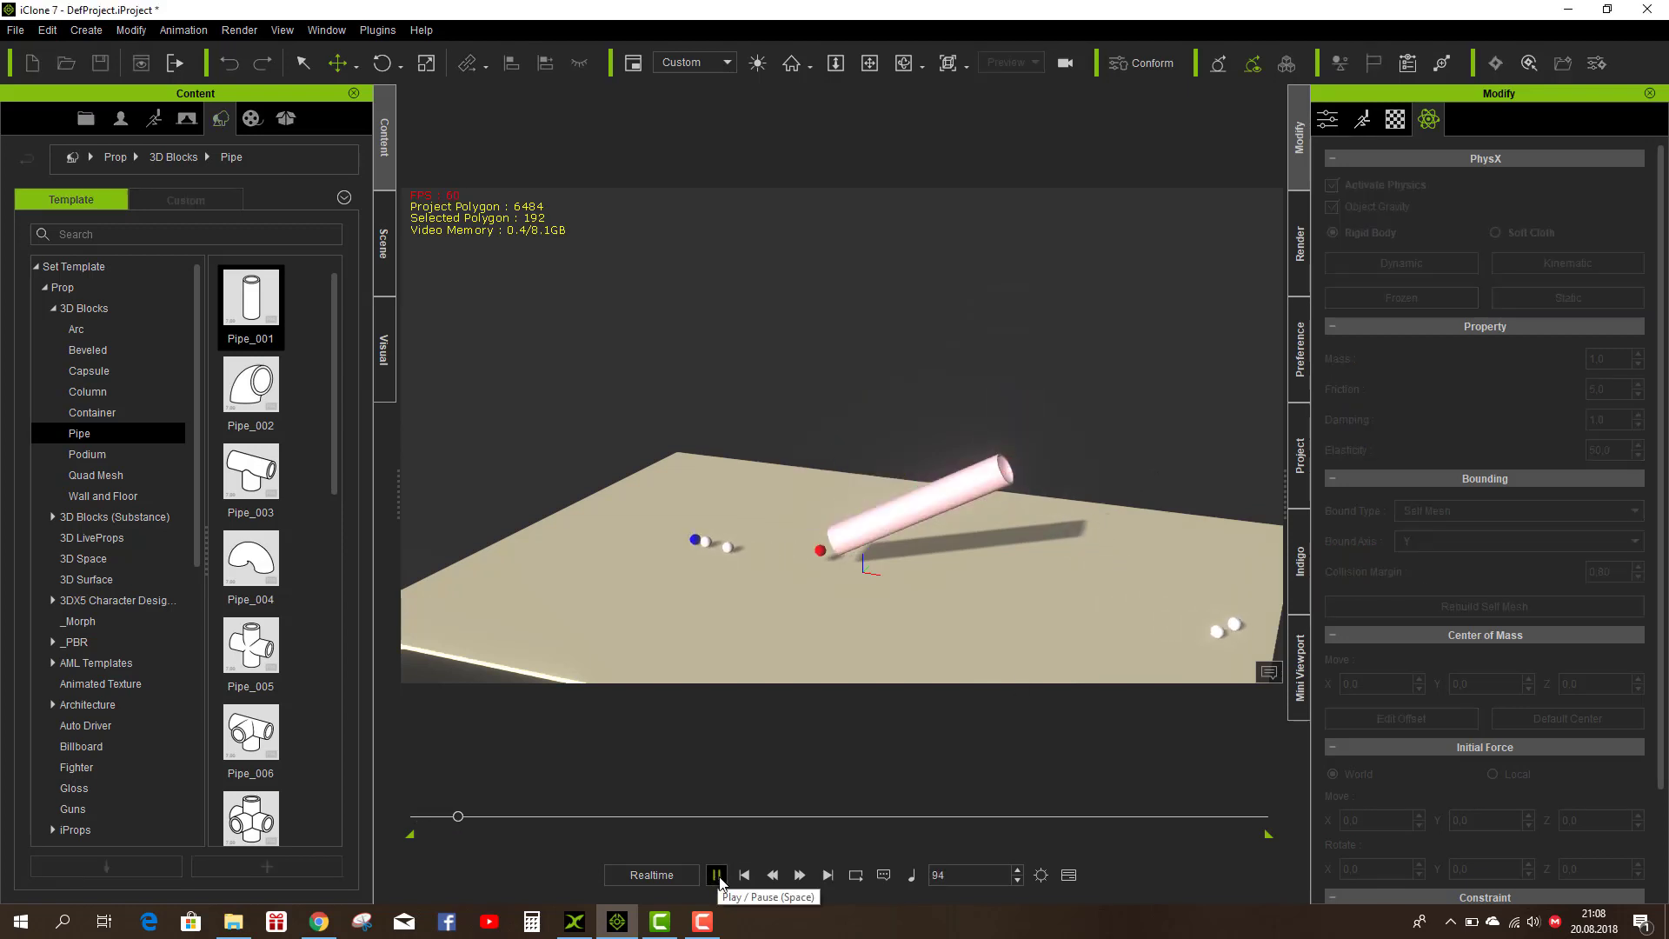
click(718, 876)
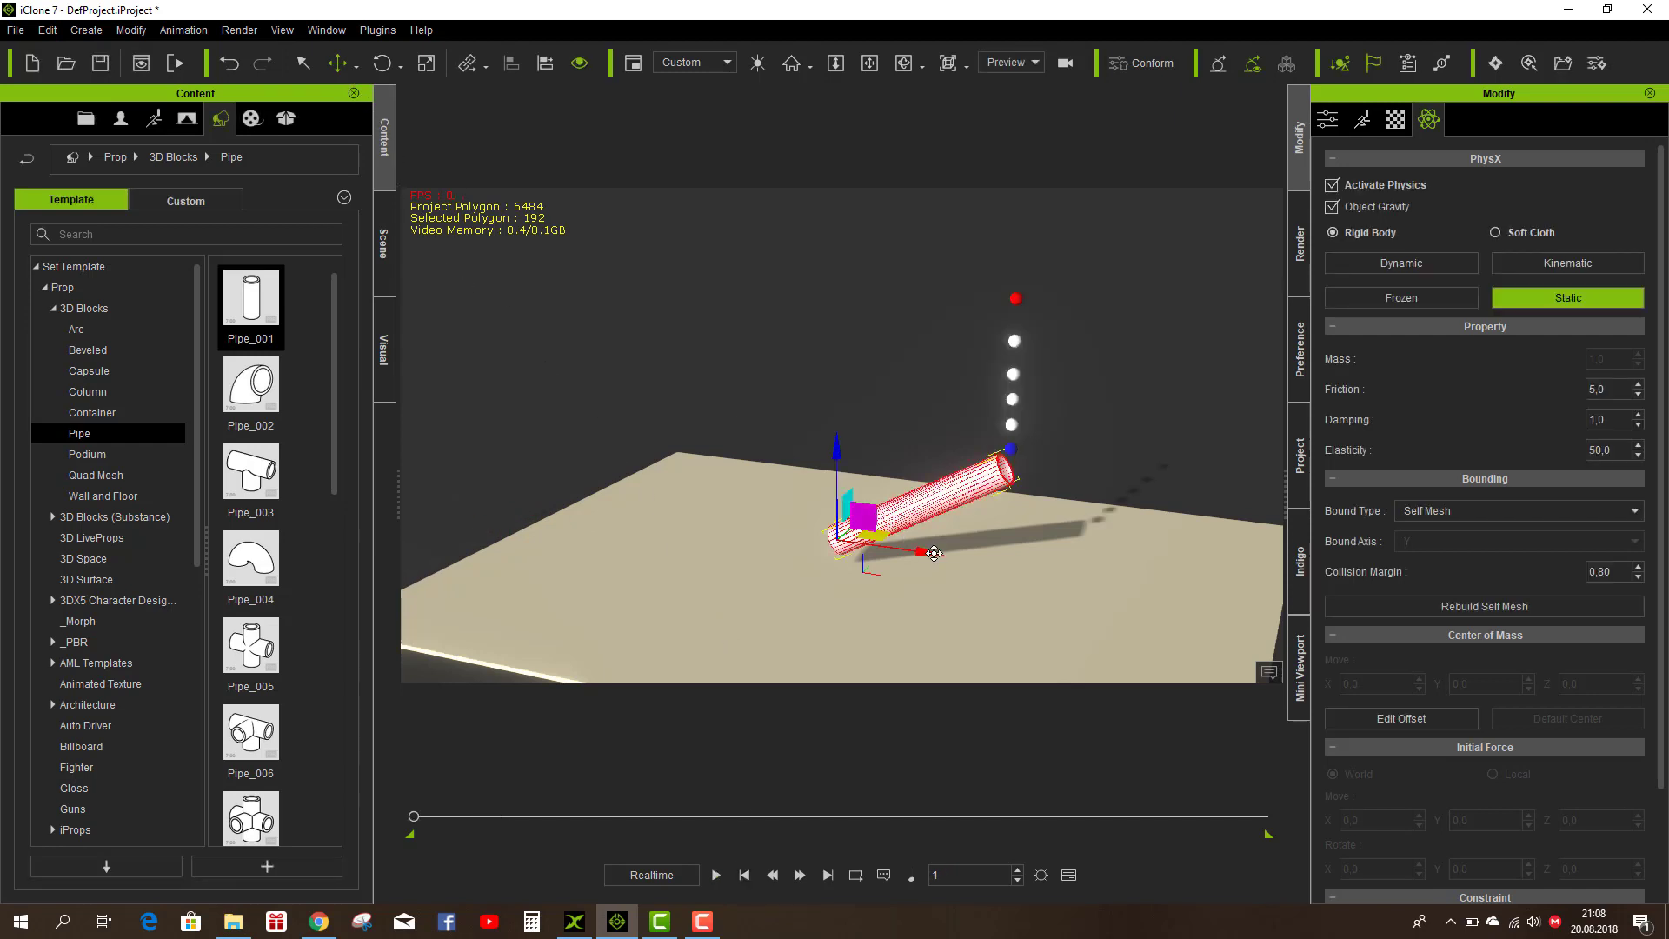
click(718, 875)
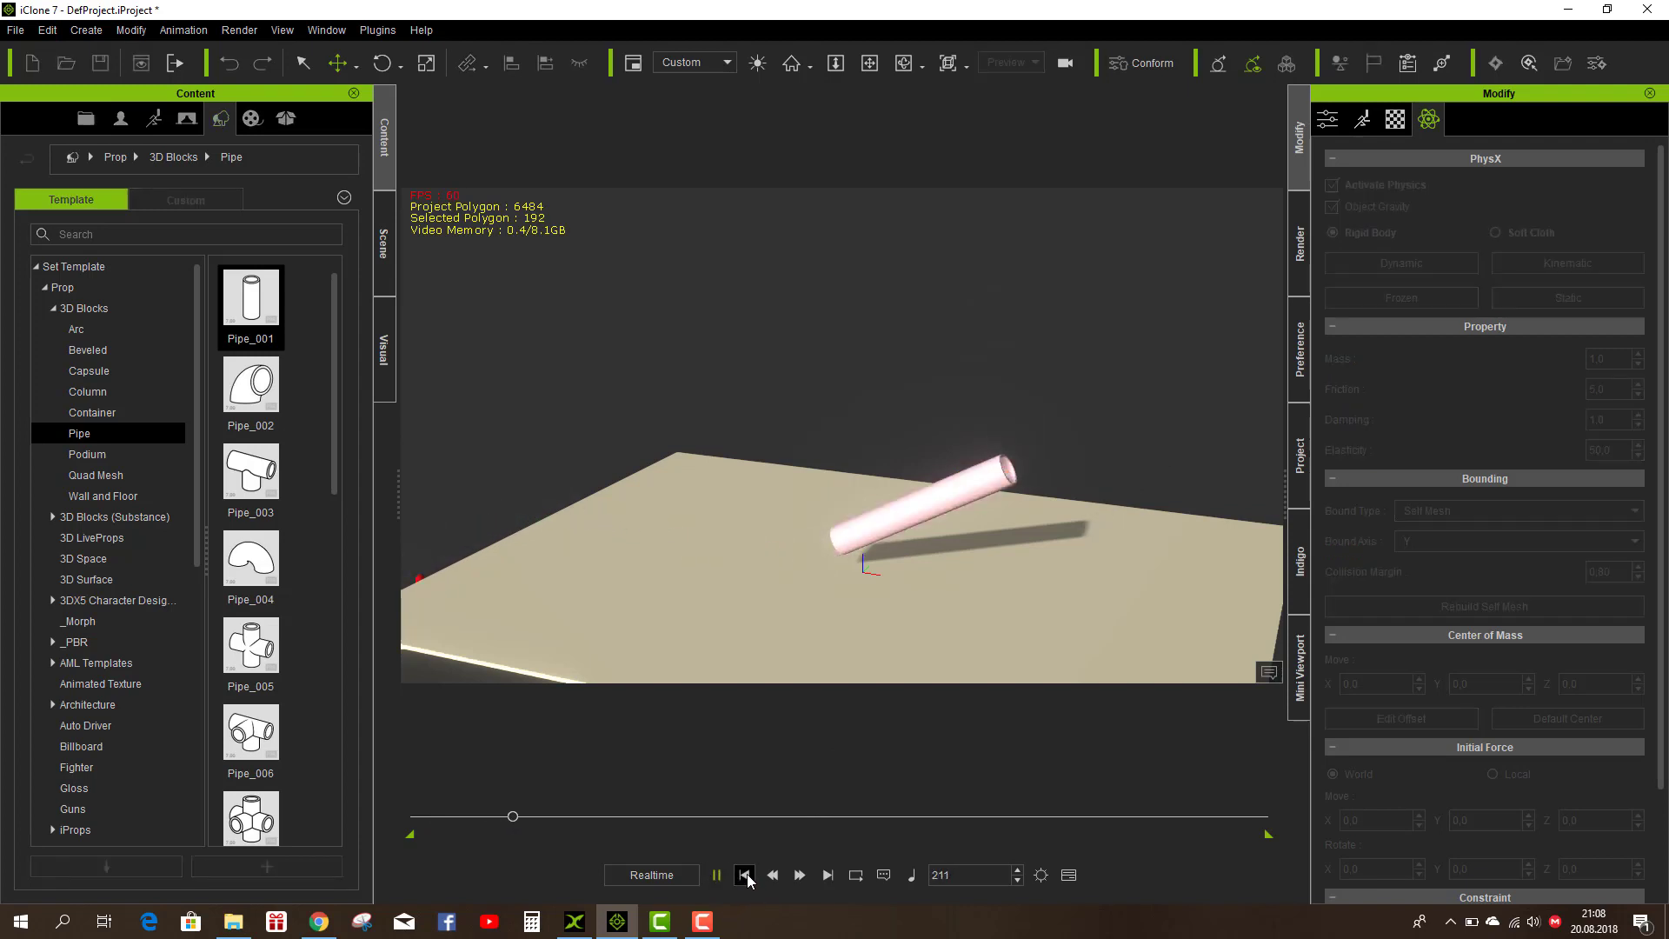
click(745, 875)
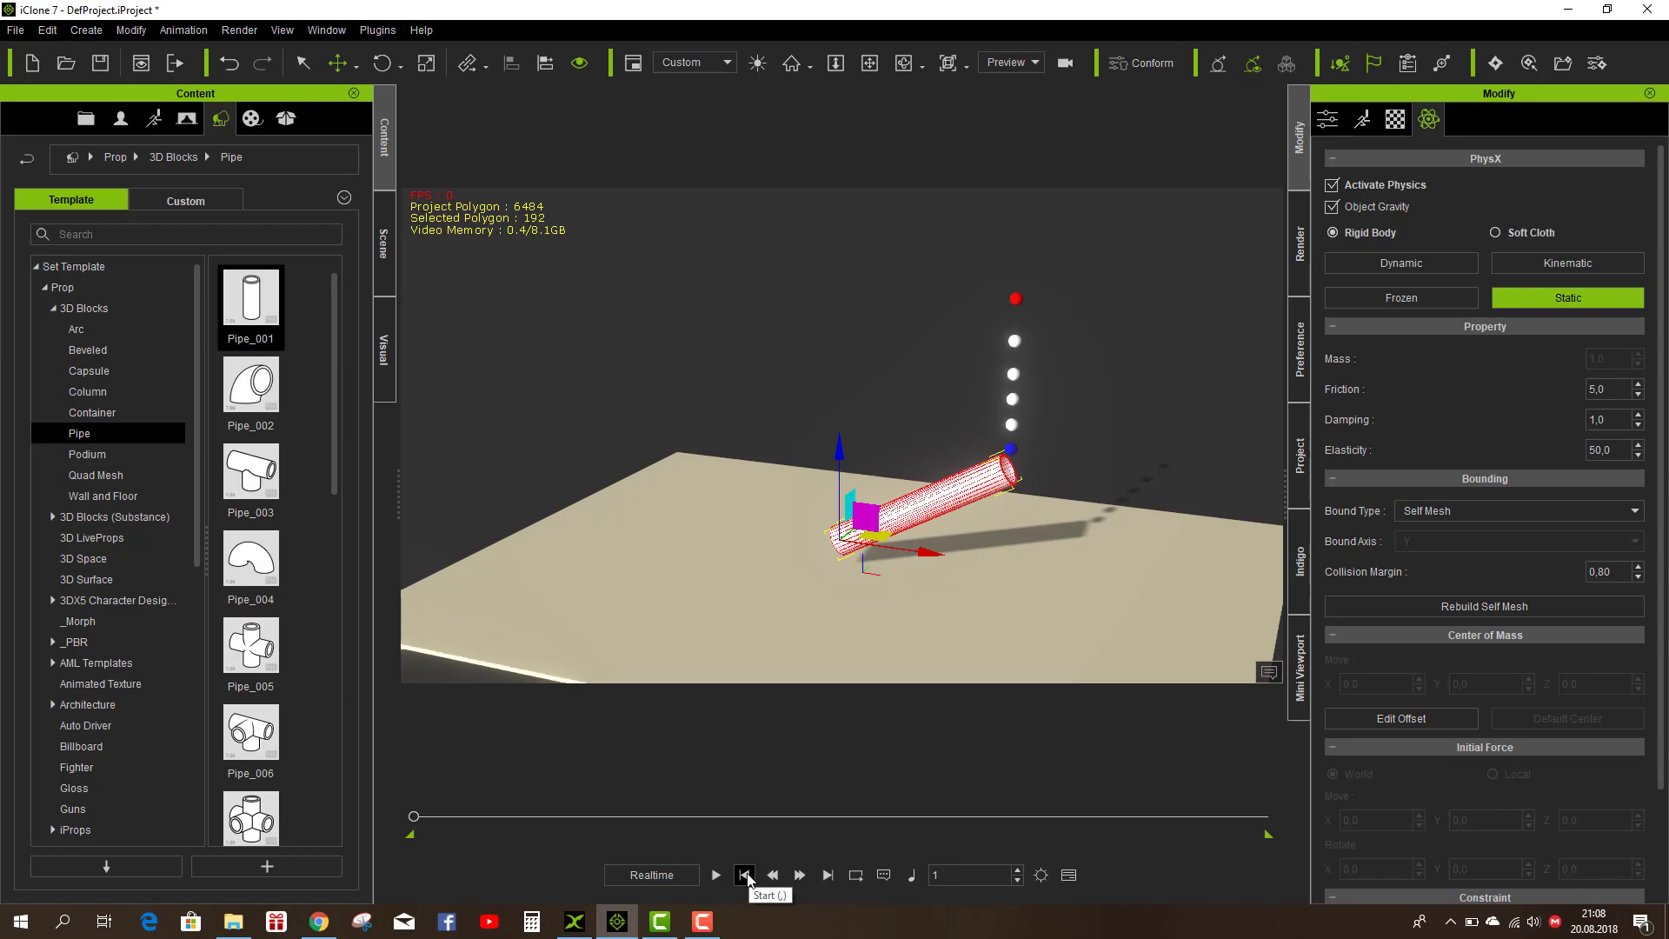
key(F10)
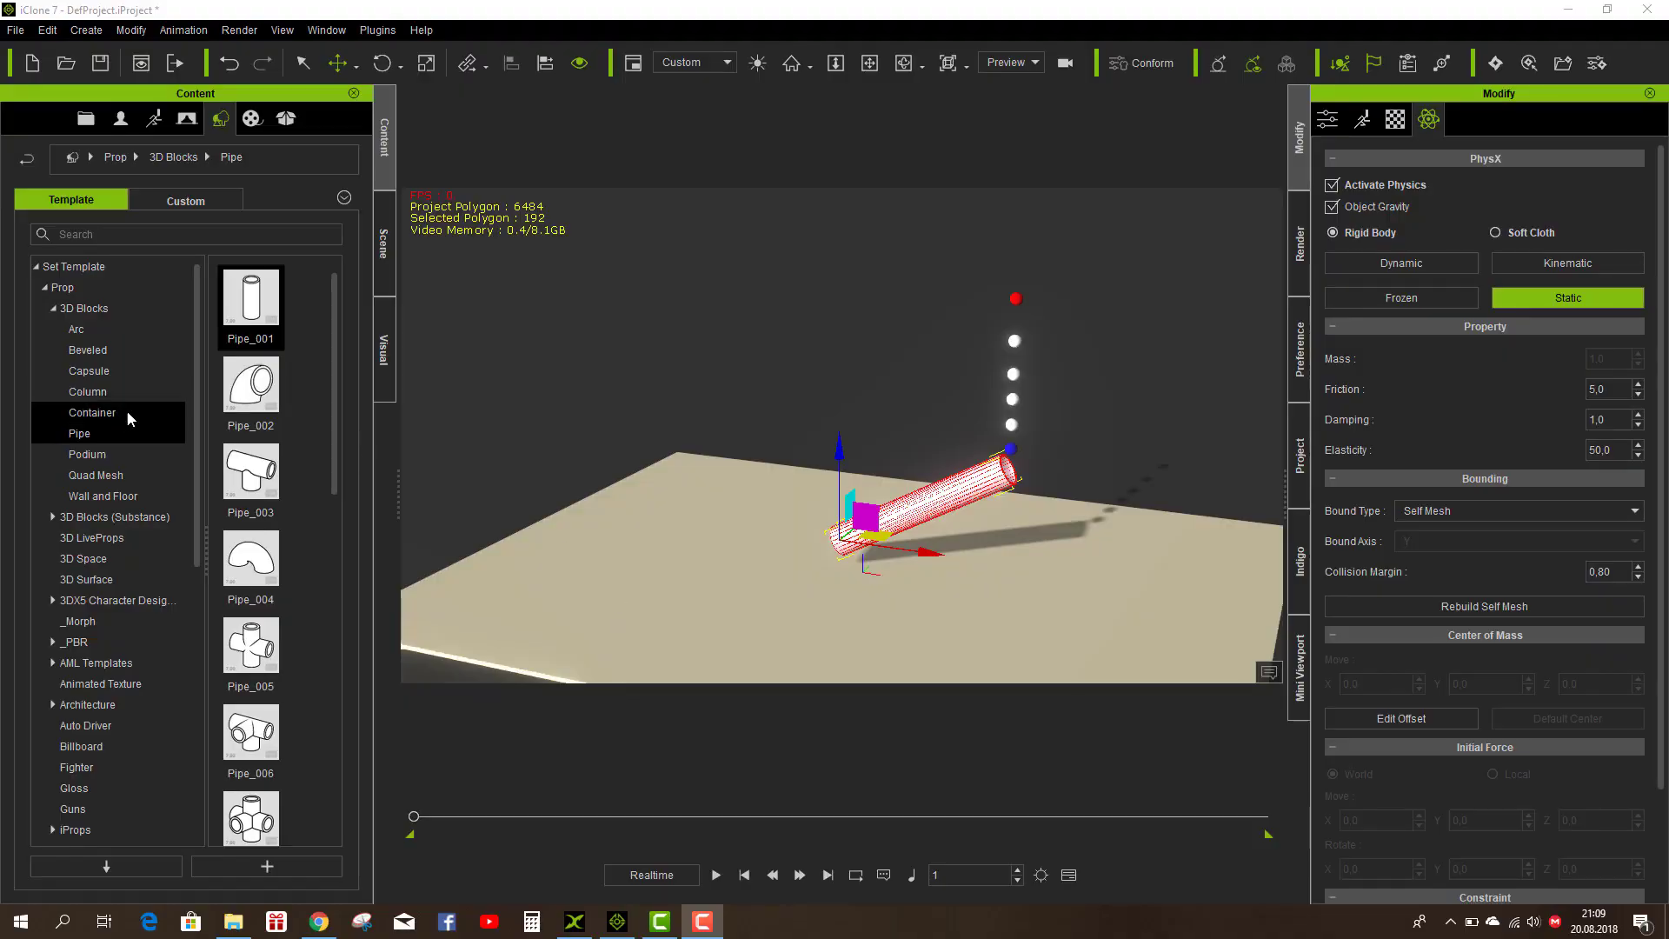
Step: Add the Bowl_002 container prop, enlarge it, and move it under the pipe's lower end
click(84, 414)
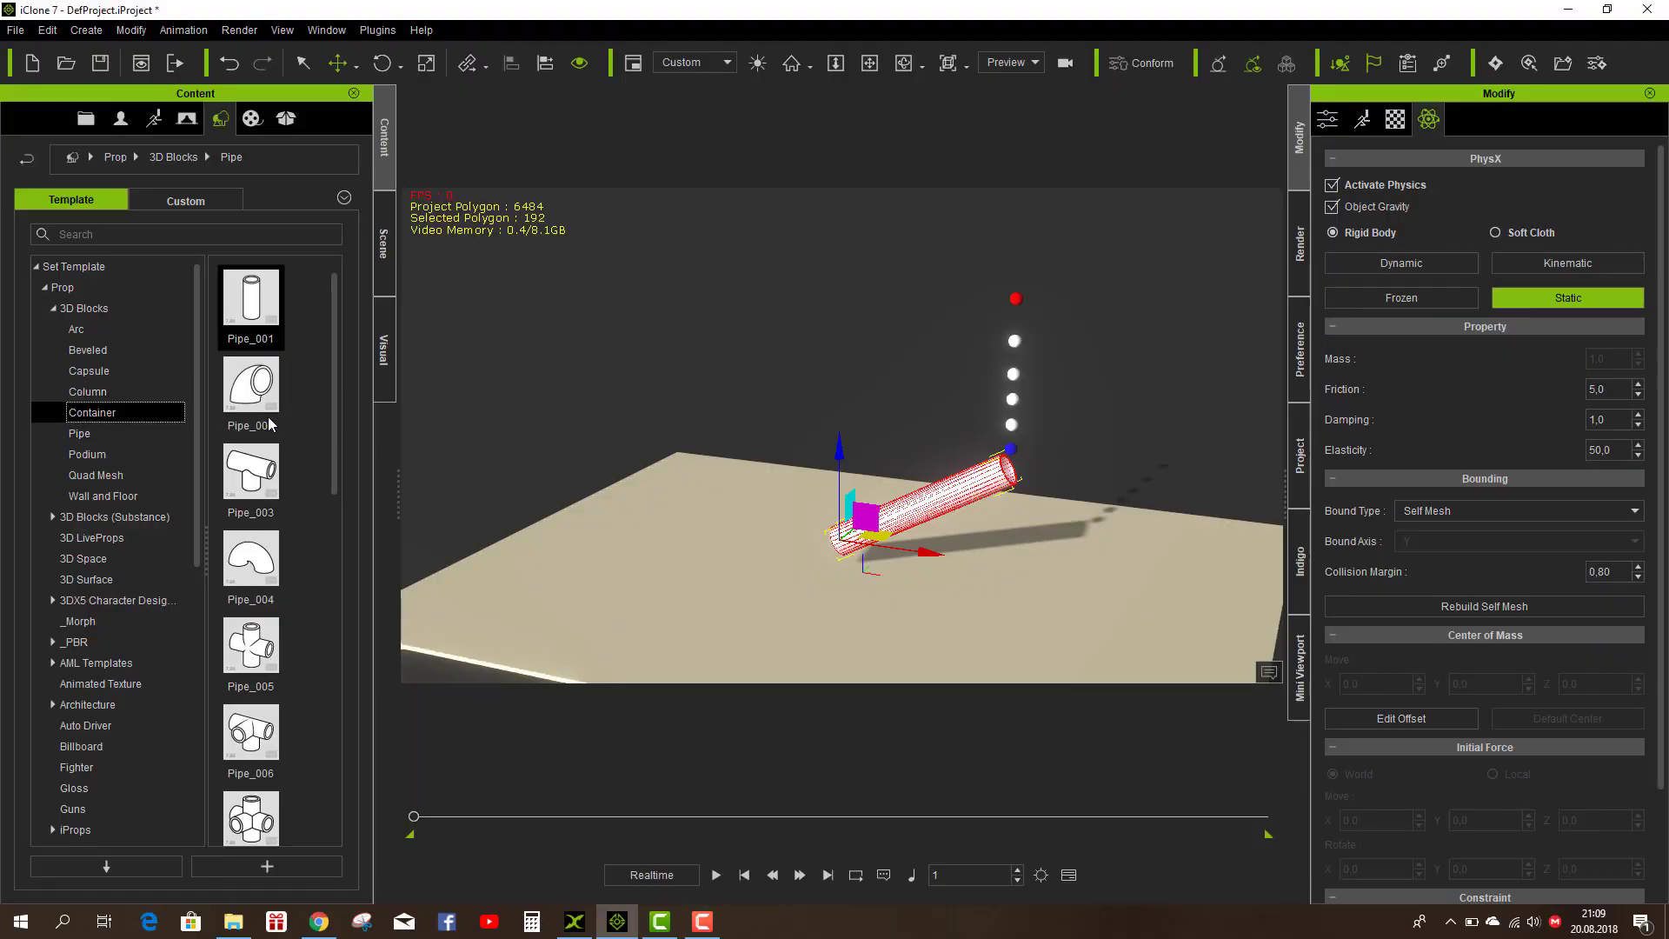
double_click(245, 393)
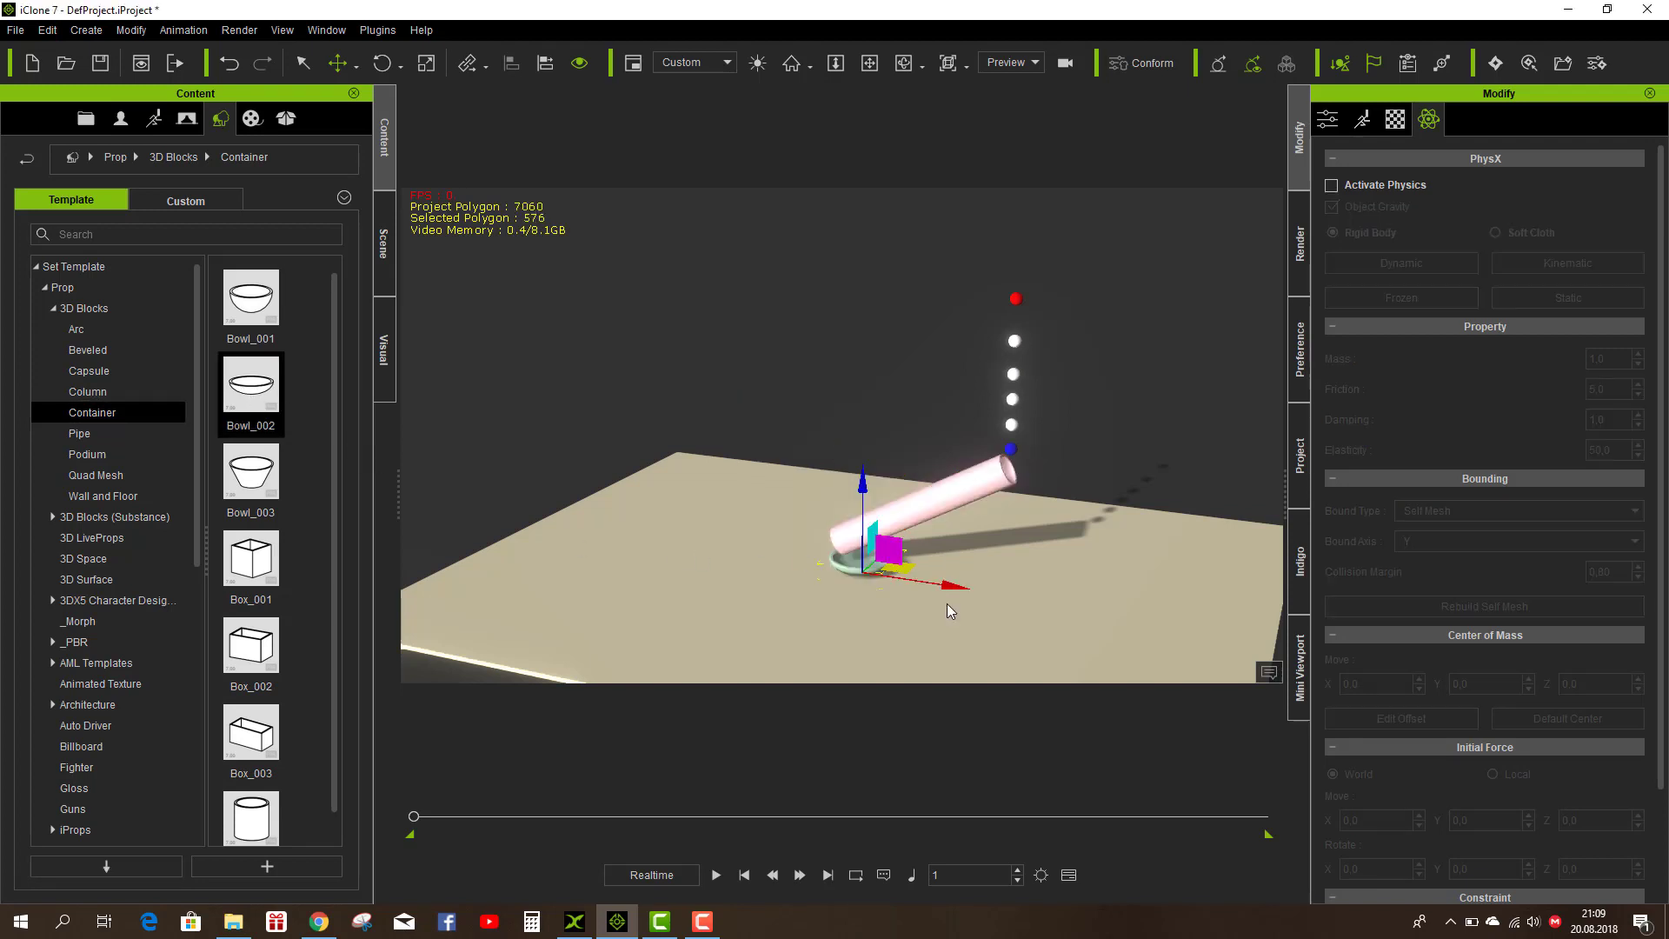
drag(955, 586, 891, 582)
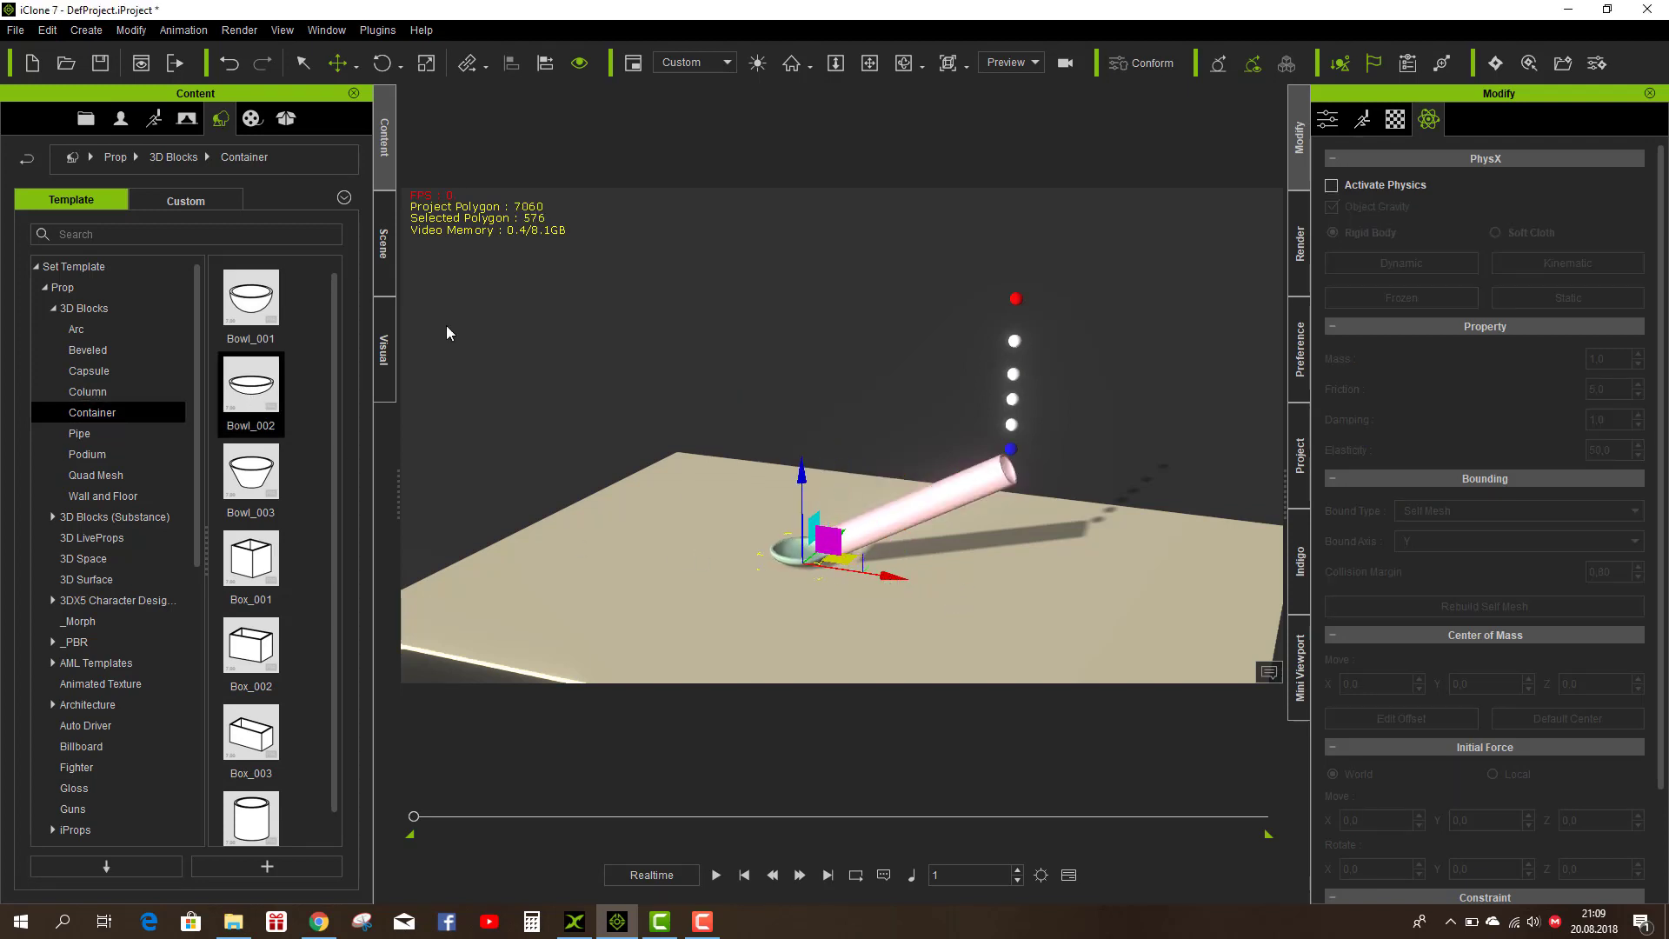
click(426, 63)
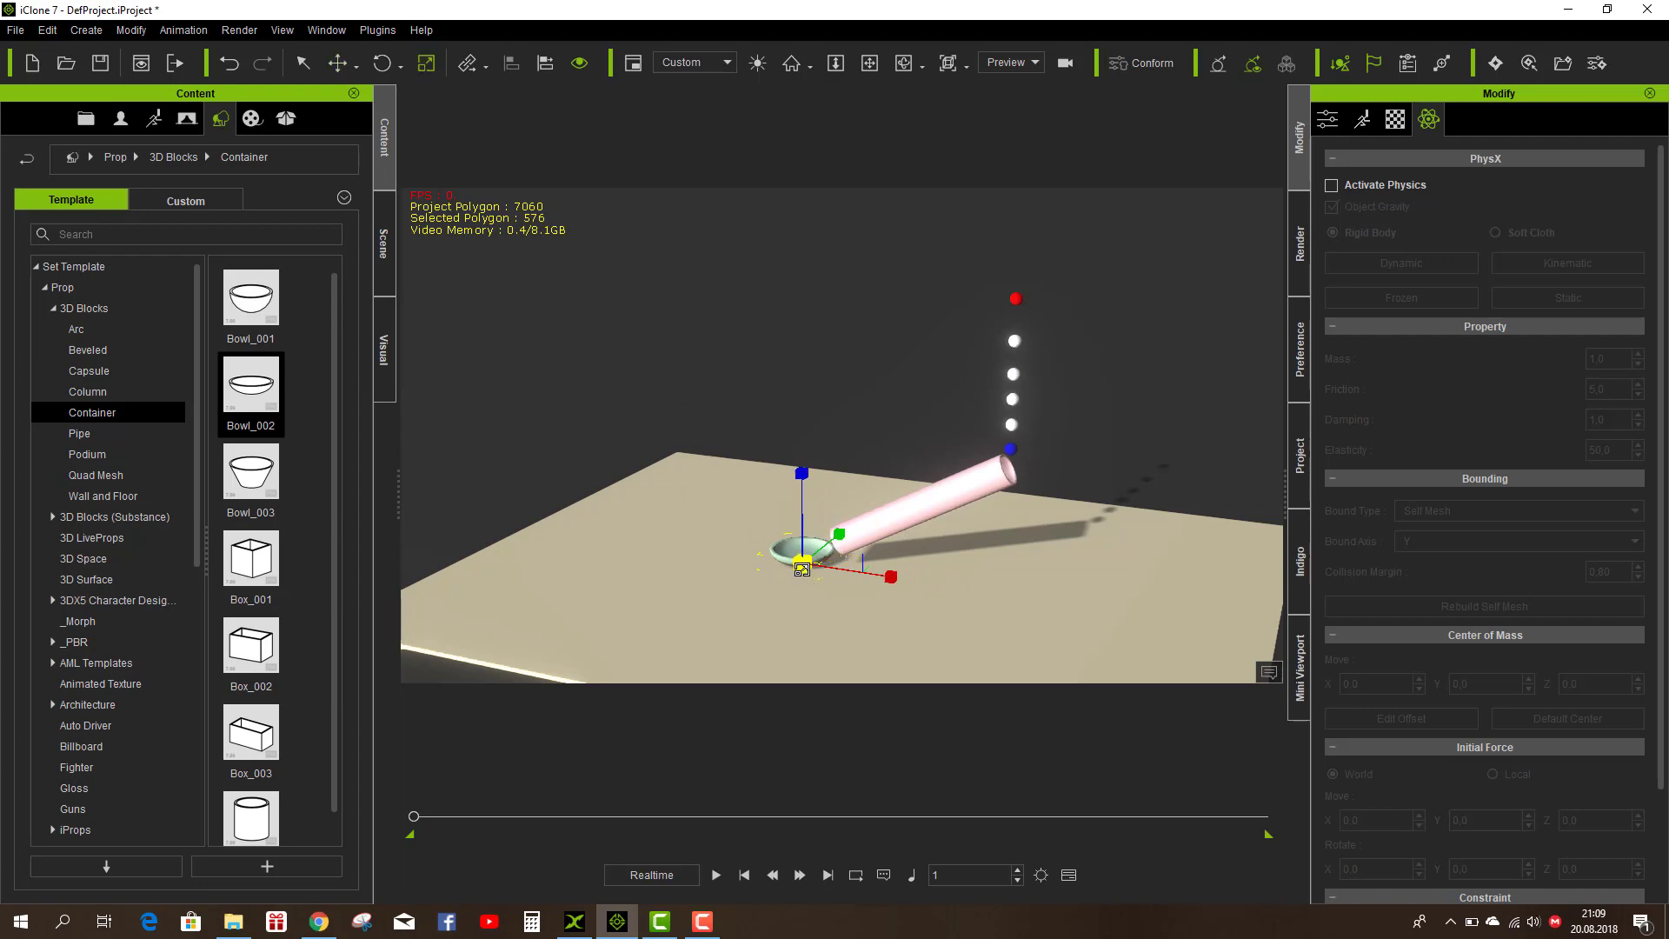
drag(802, 565, 770, 423)
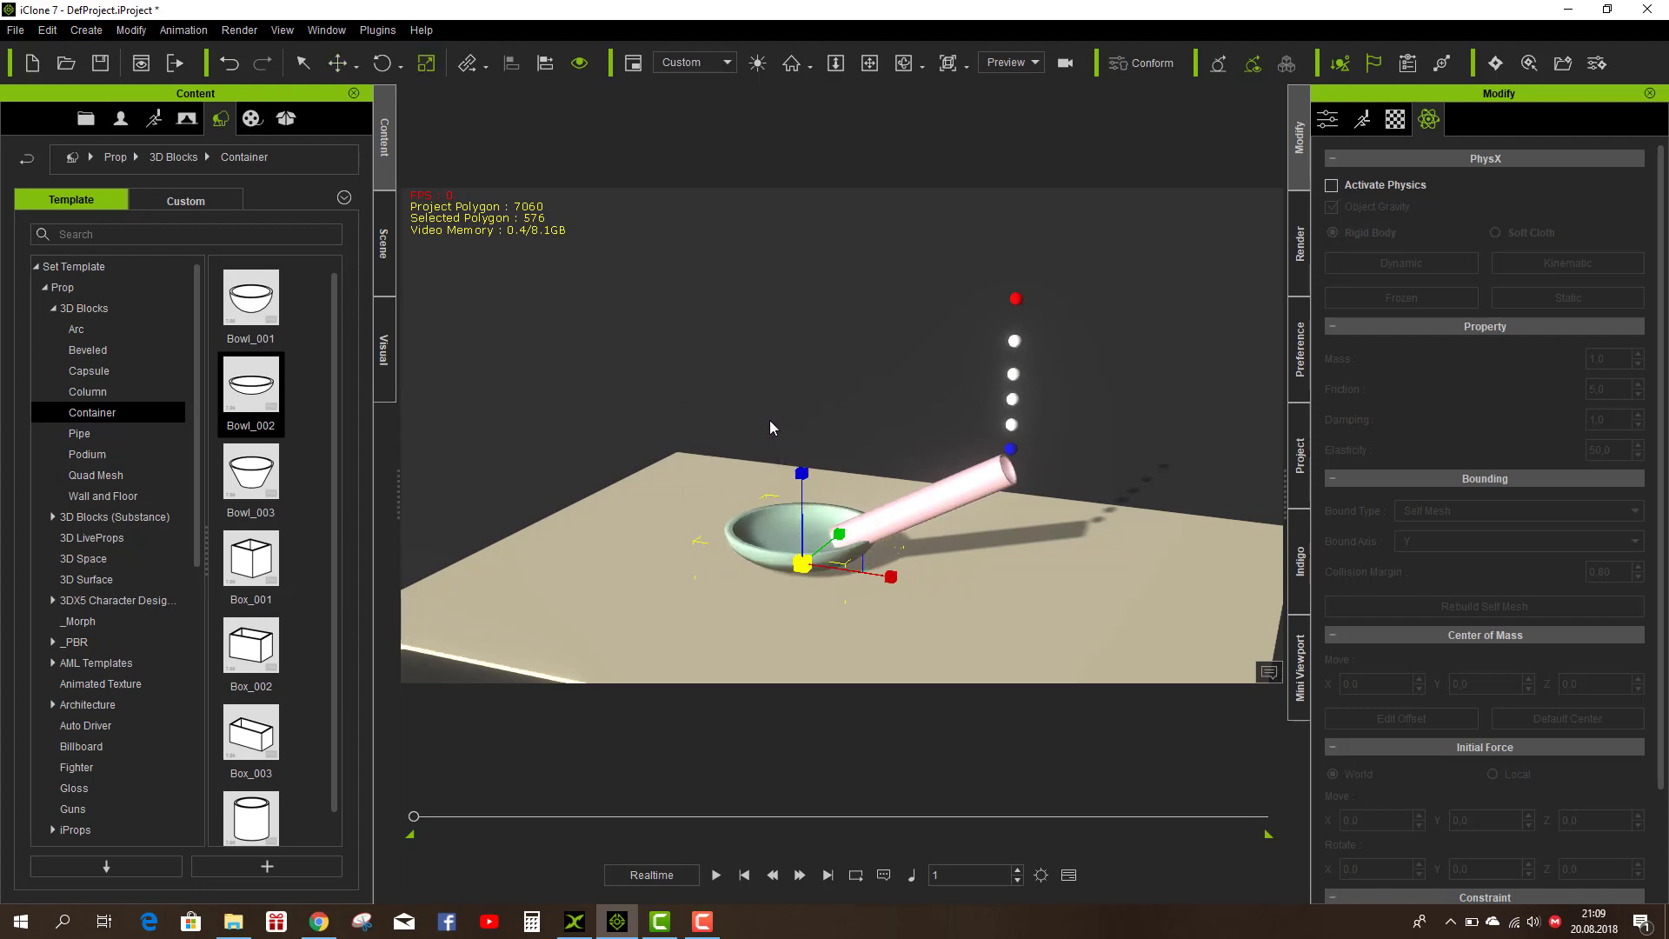
click(337, 62)
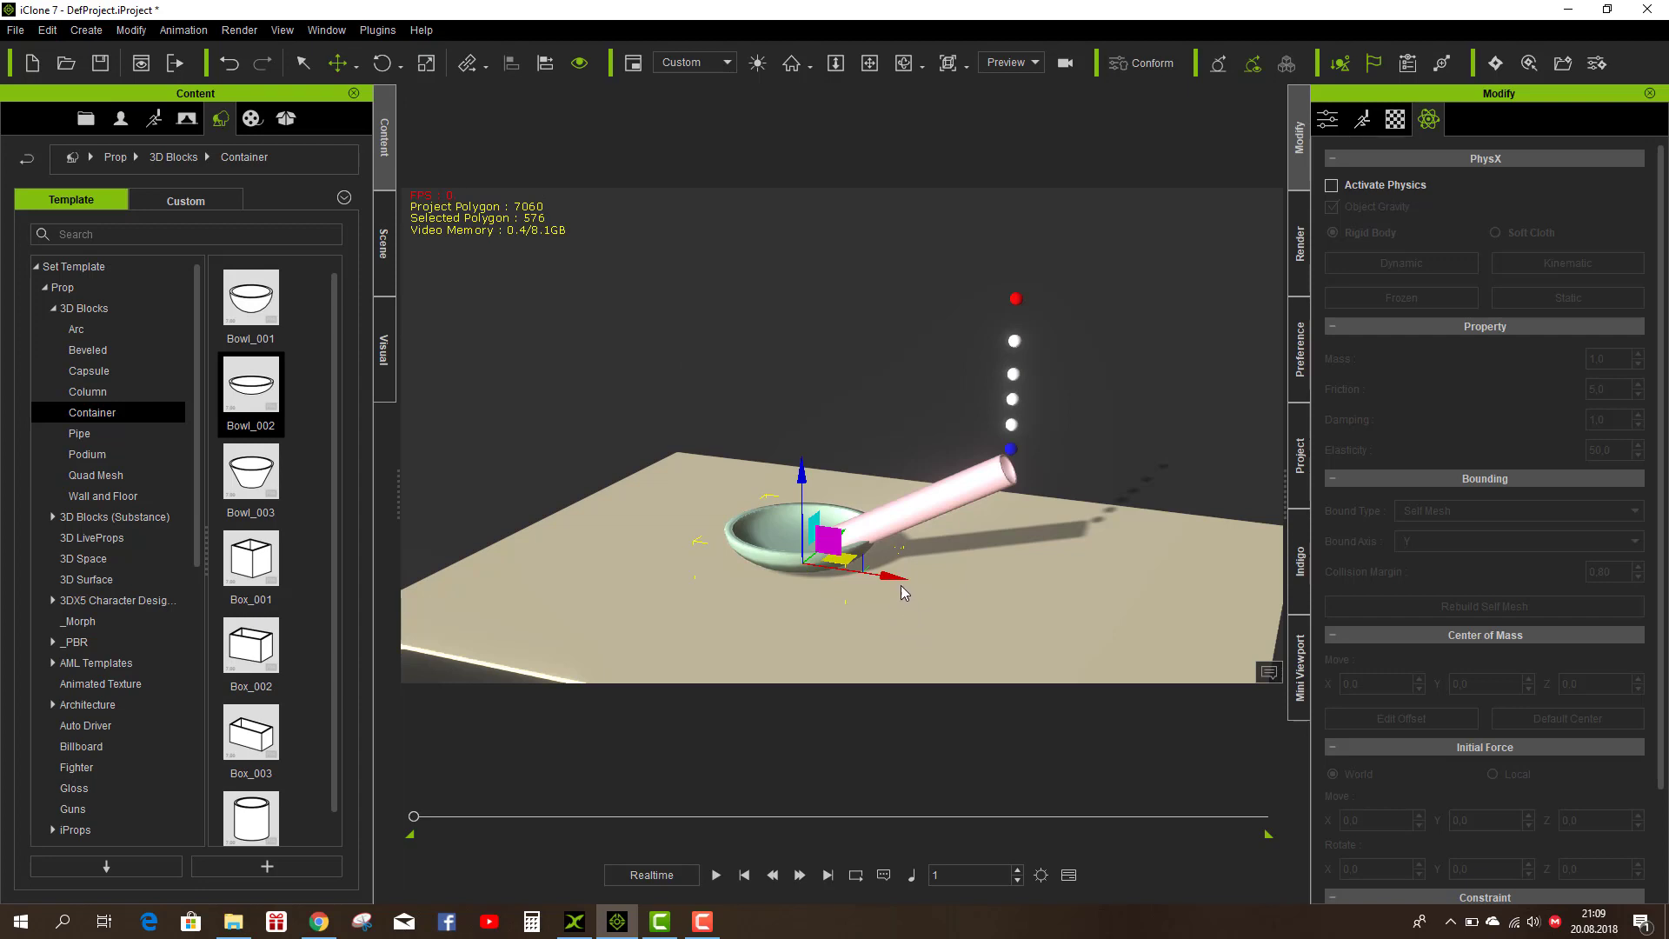
drag(890, 578, 880, 578)
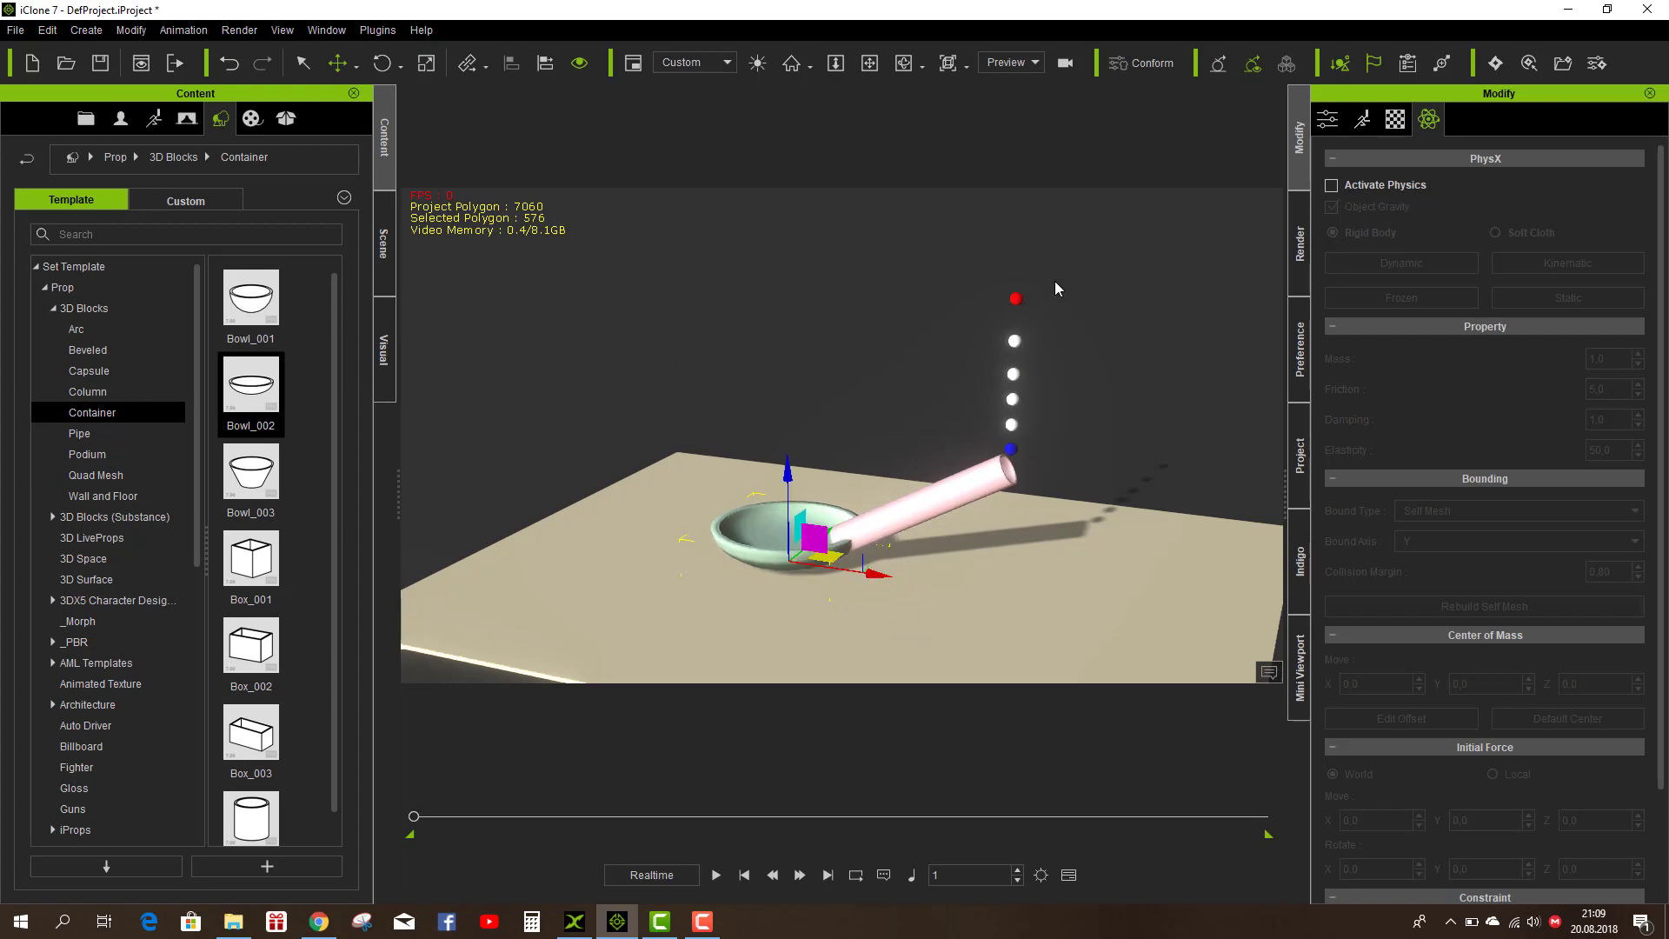
Step: Select the pipe and all spheres without the floor and raise them higher above the bowl
click(308, 70)
drag(971, 259, 1116, 521)
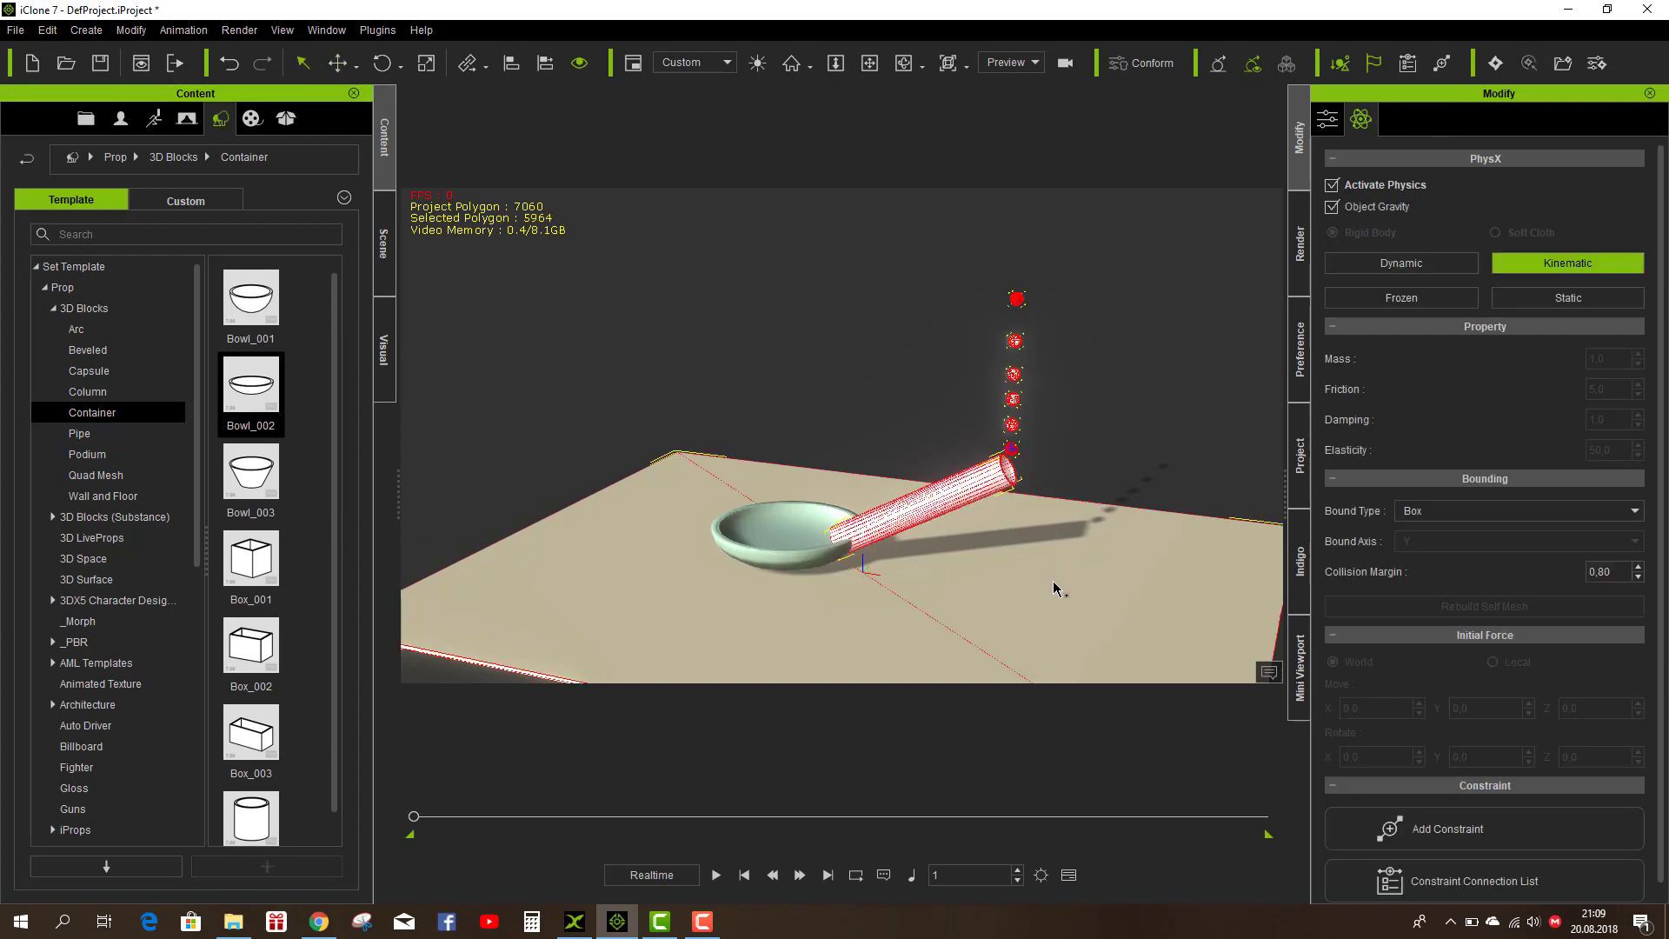
ctrl+click(1071, 606)
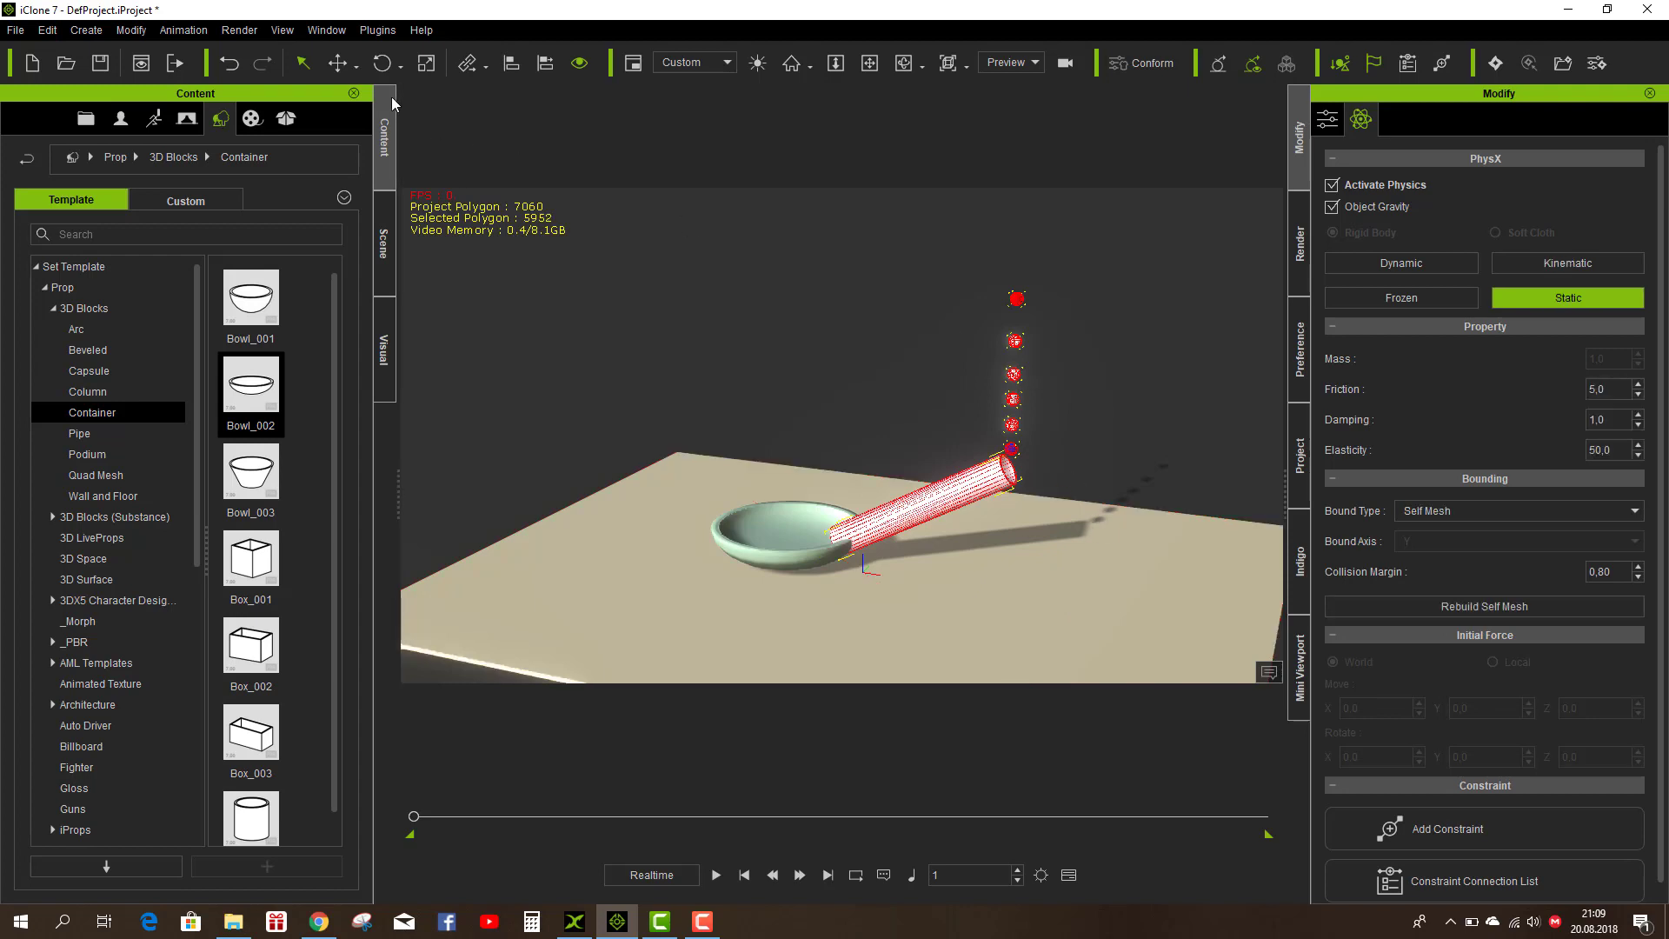
click(337, 63)
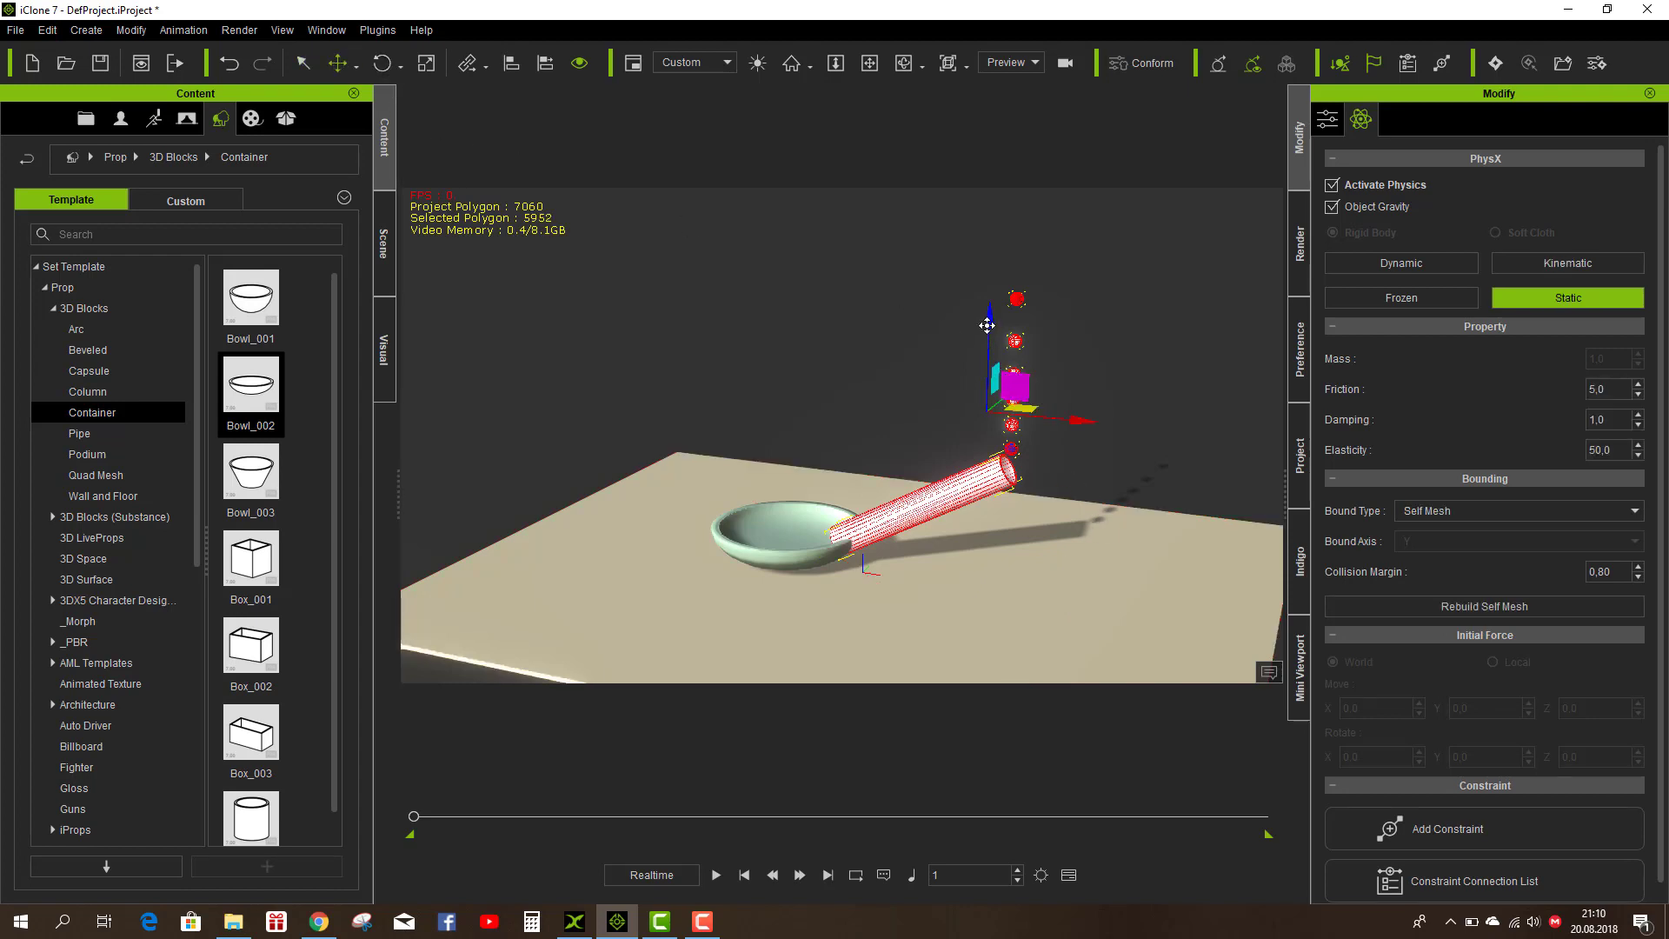
drag(991, 320, 989, 300)
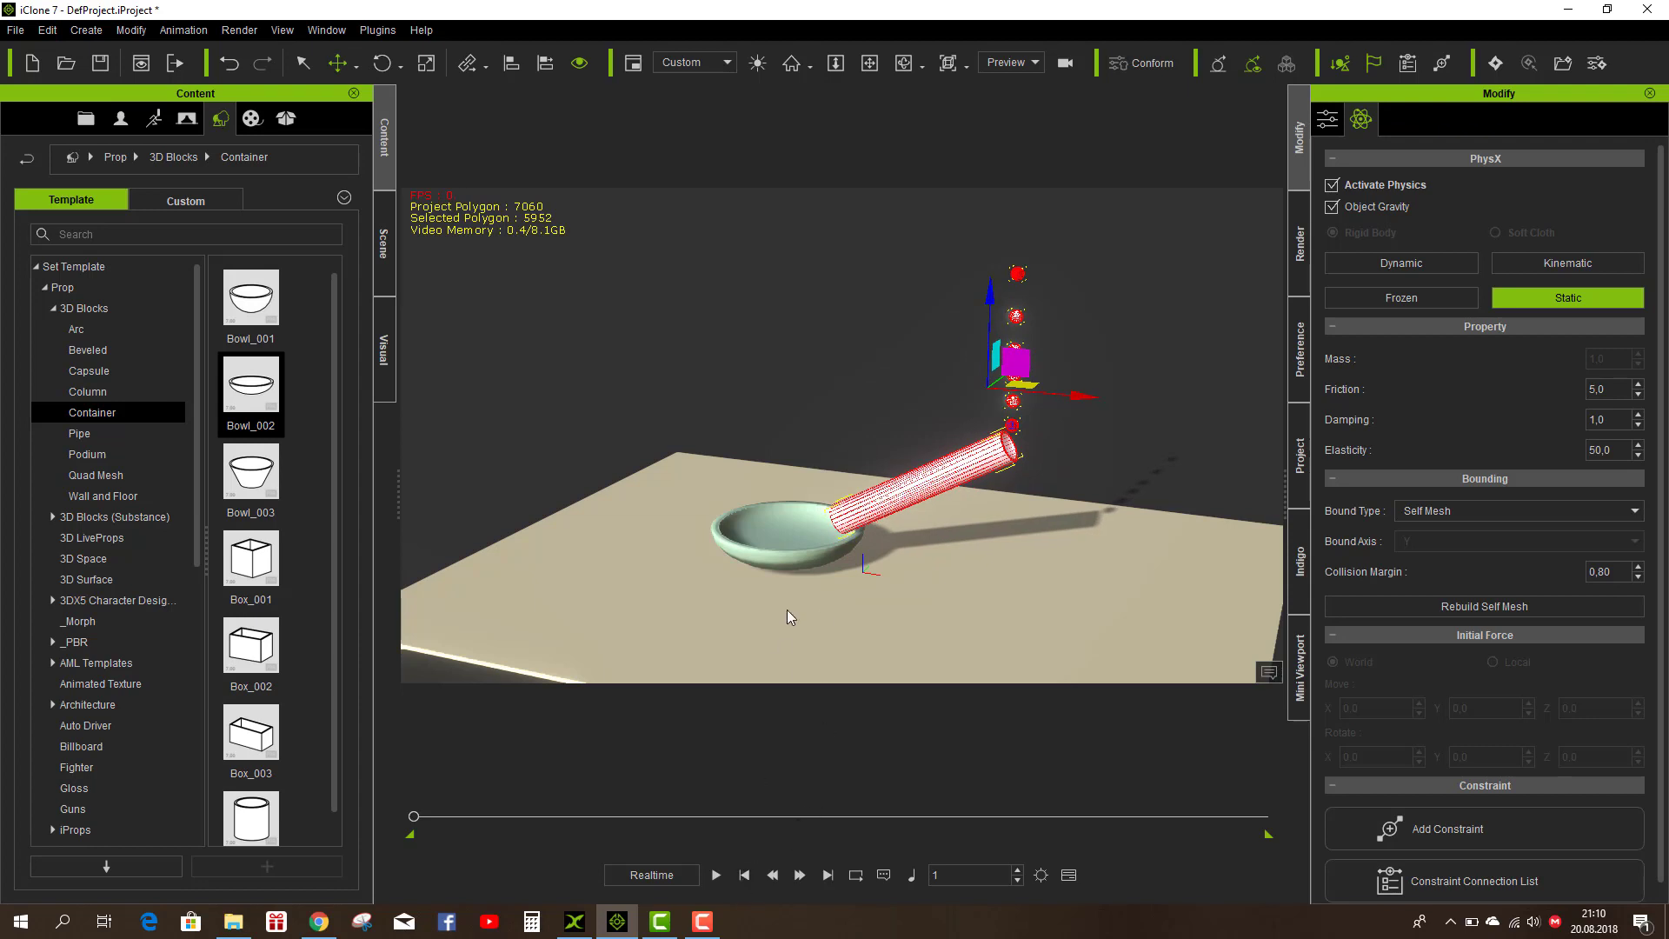
Step: Make the bowl a static physics body with a Self Mesh bound and test-play
click(789, 549)
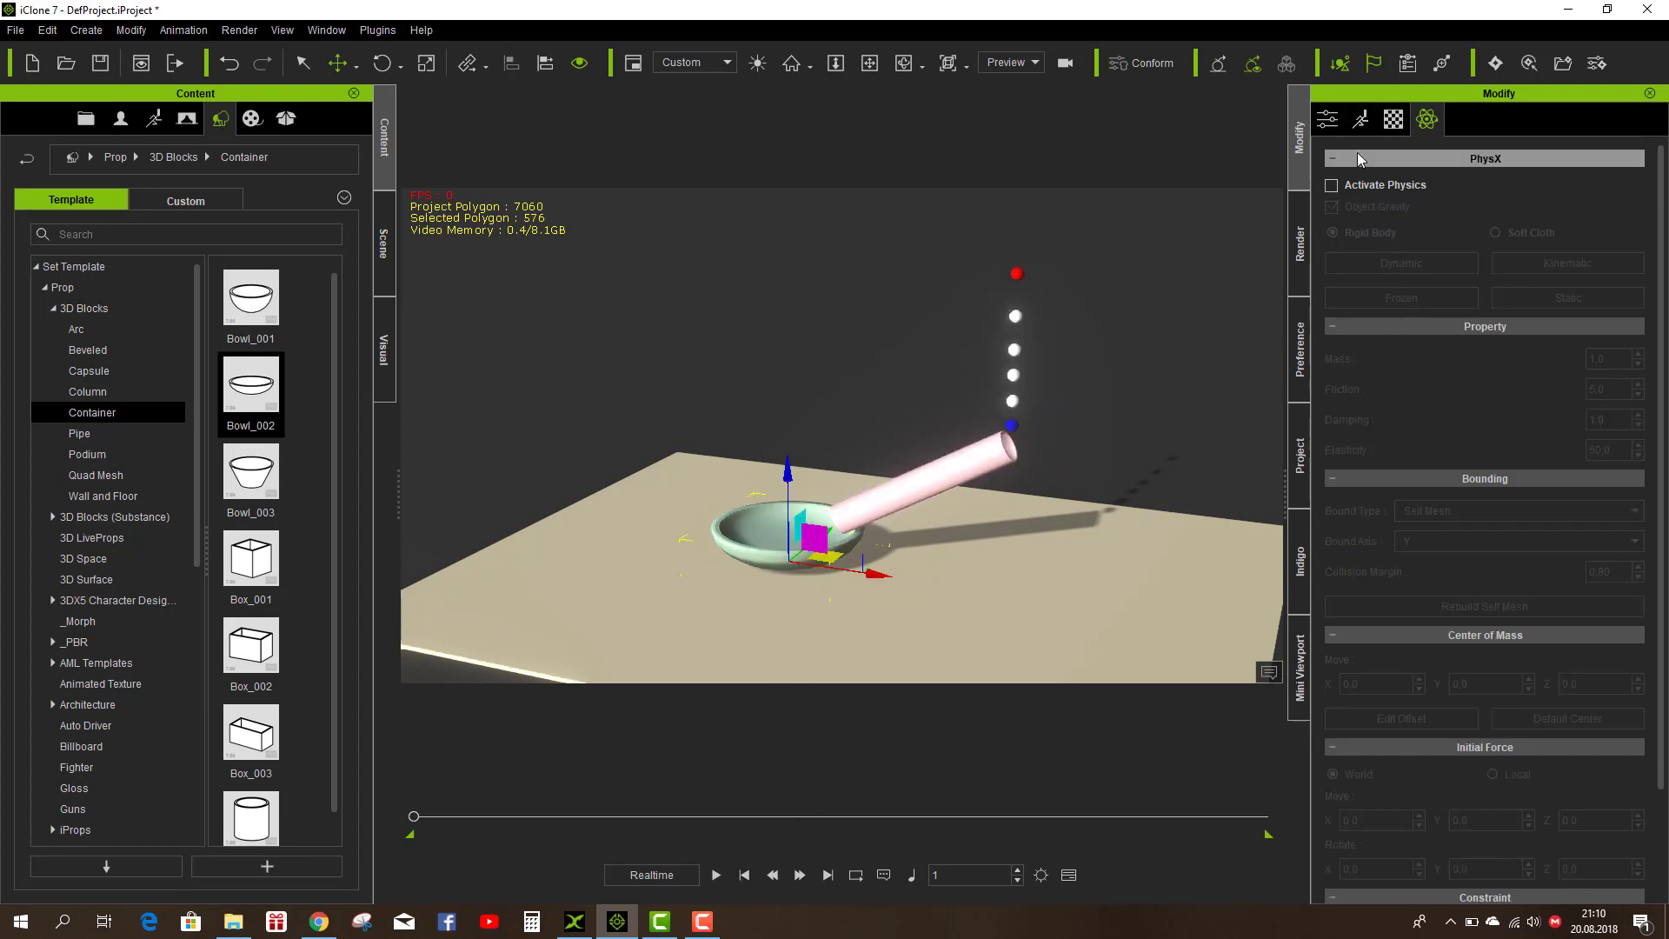
click(1332, 185)
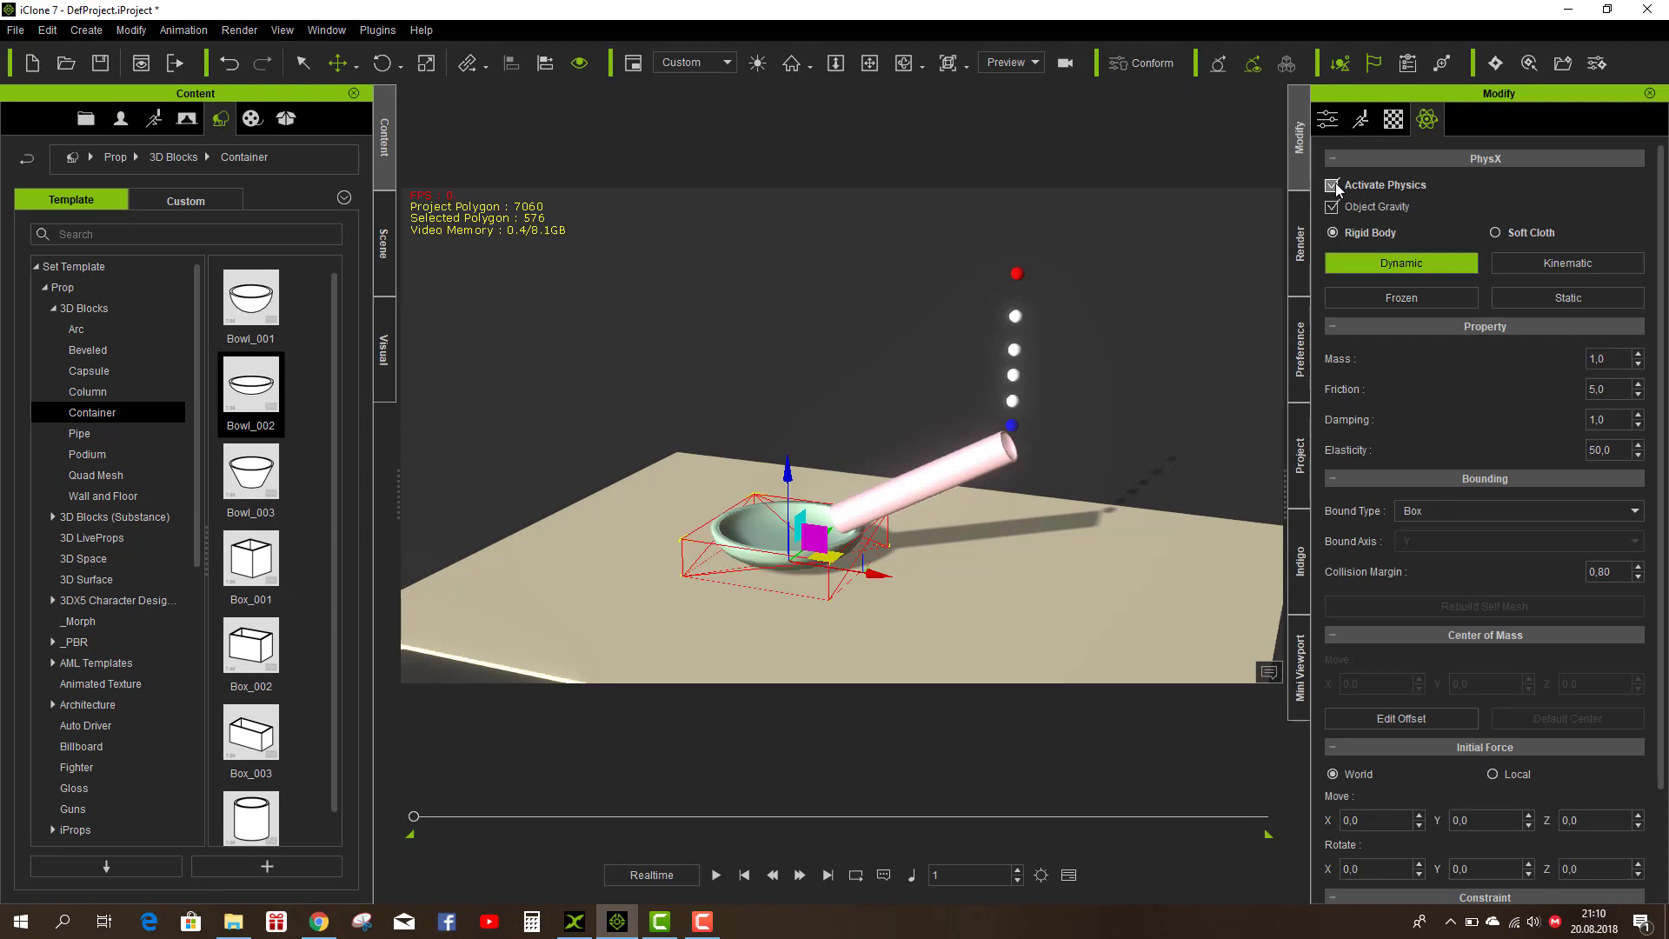
click(1545, 293)
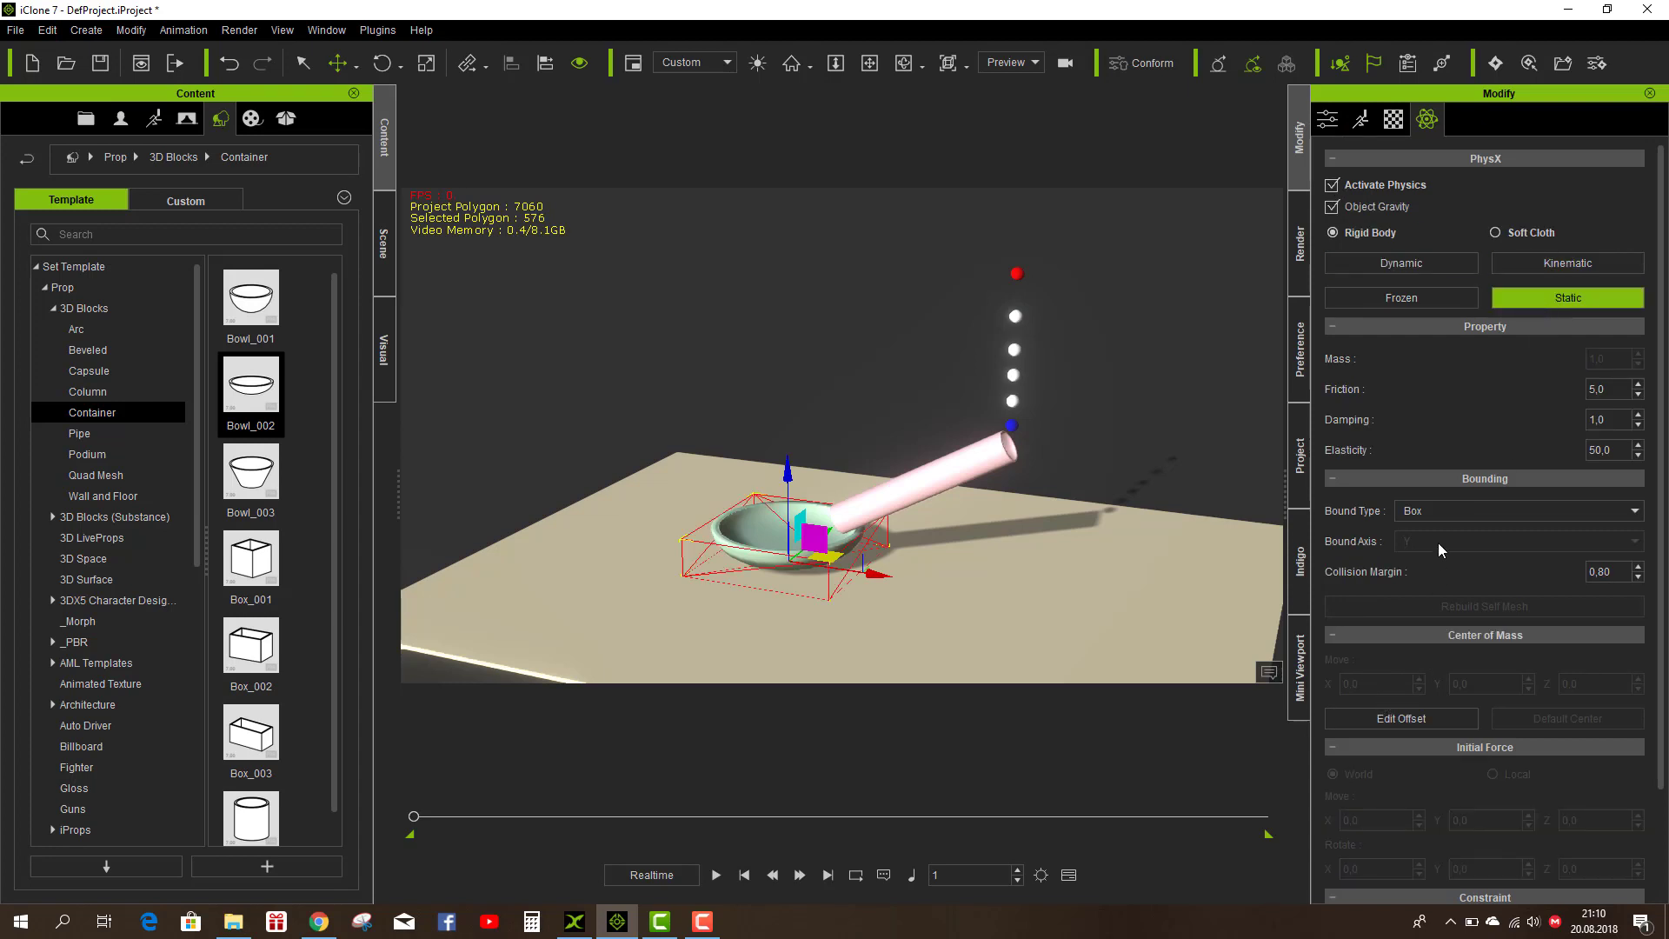
click(1430, 507)
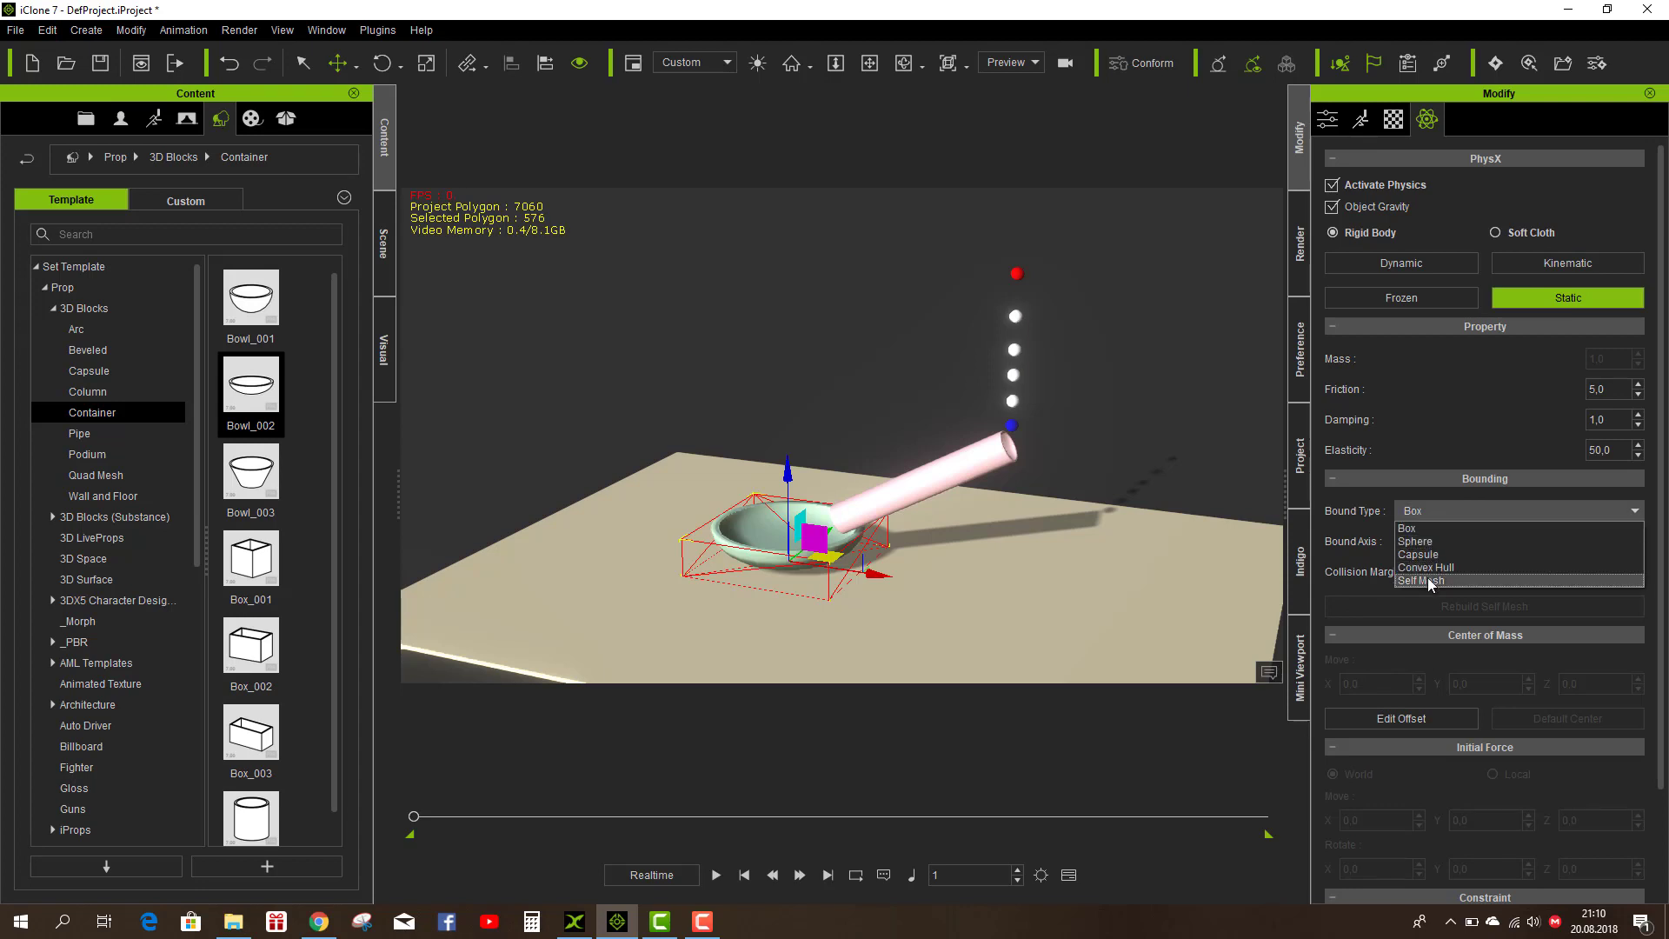
click(1428, 577)
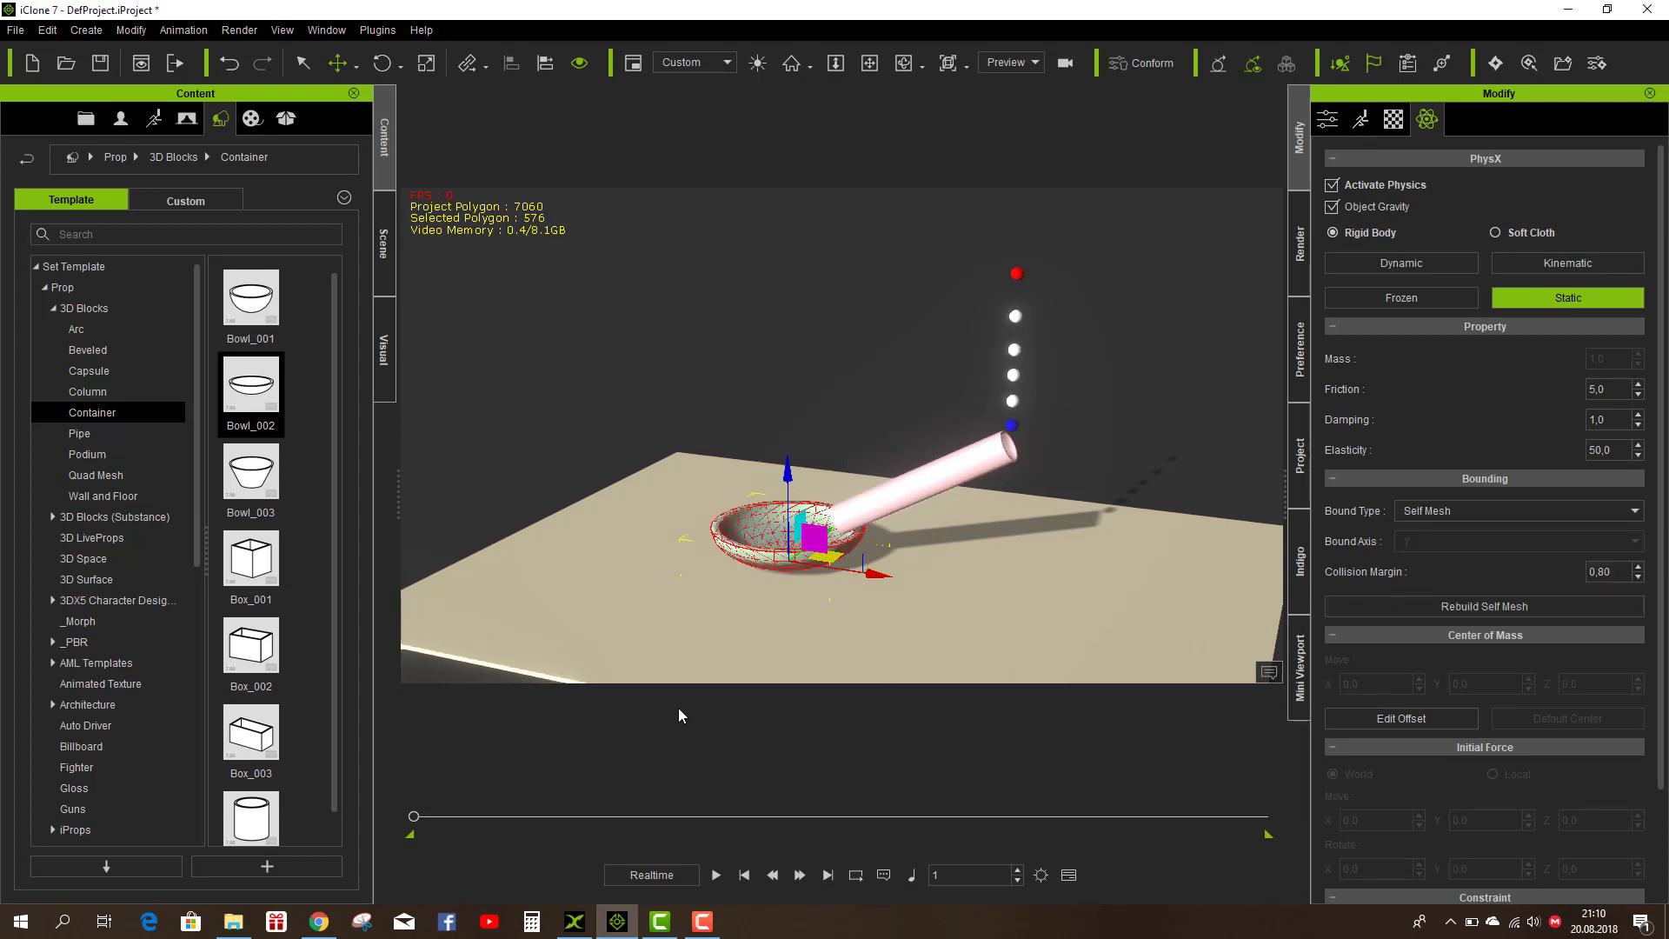
click(715, 876)
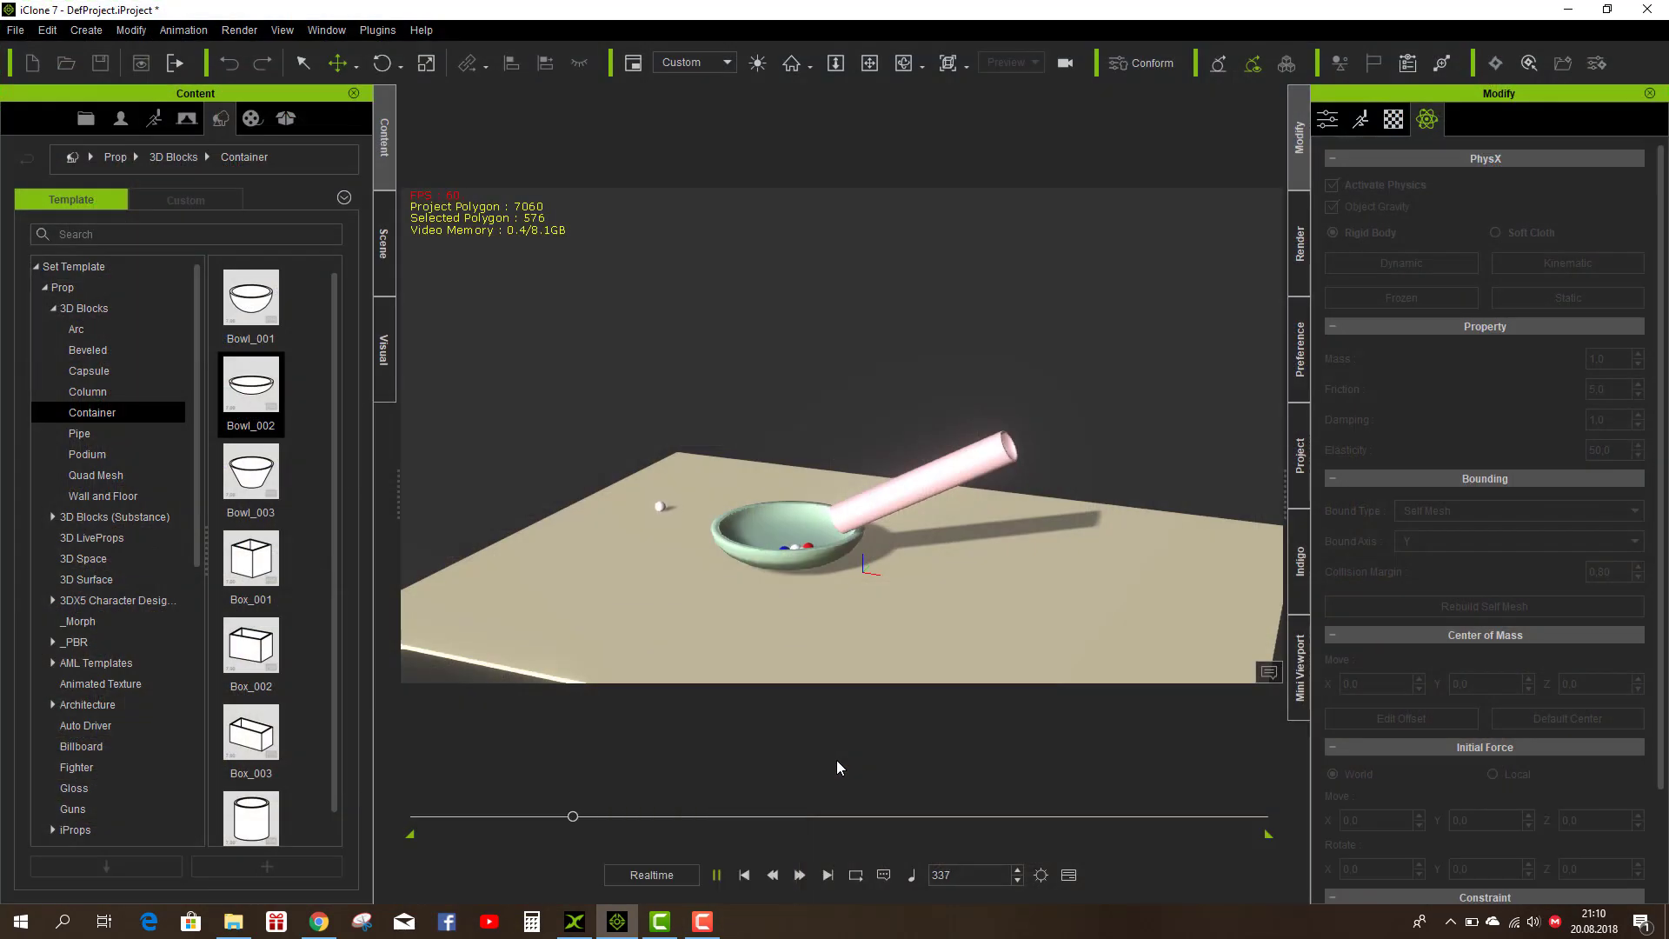
click(745, 875)
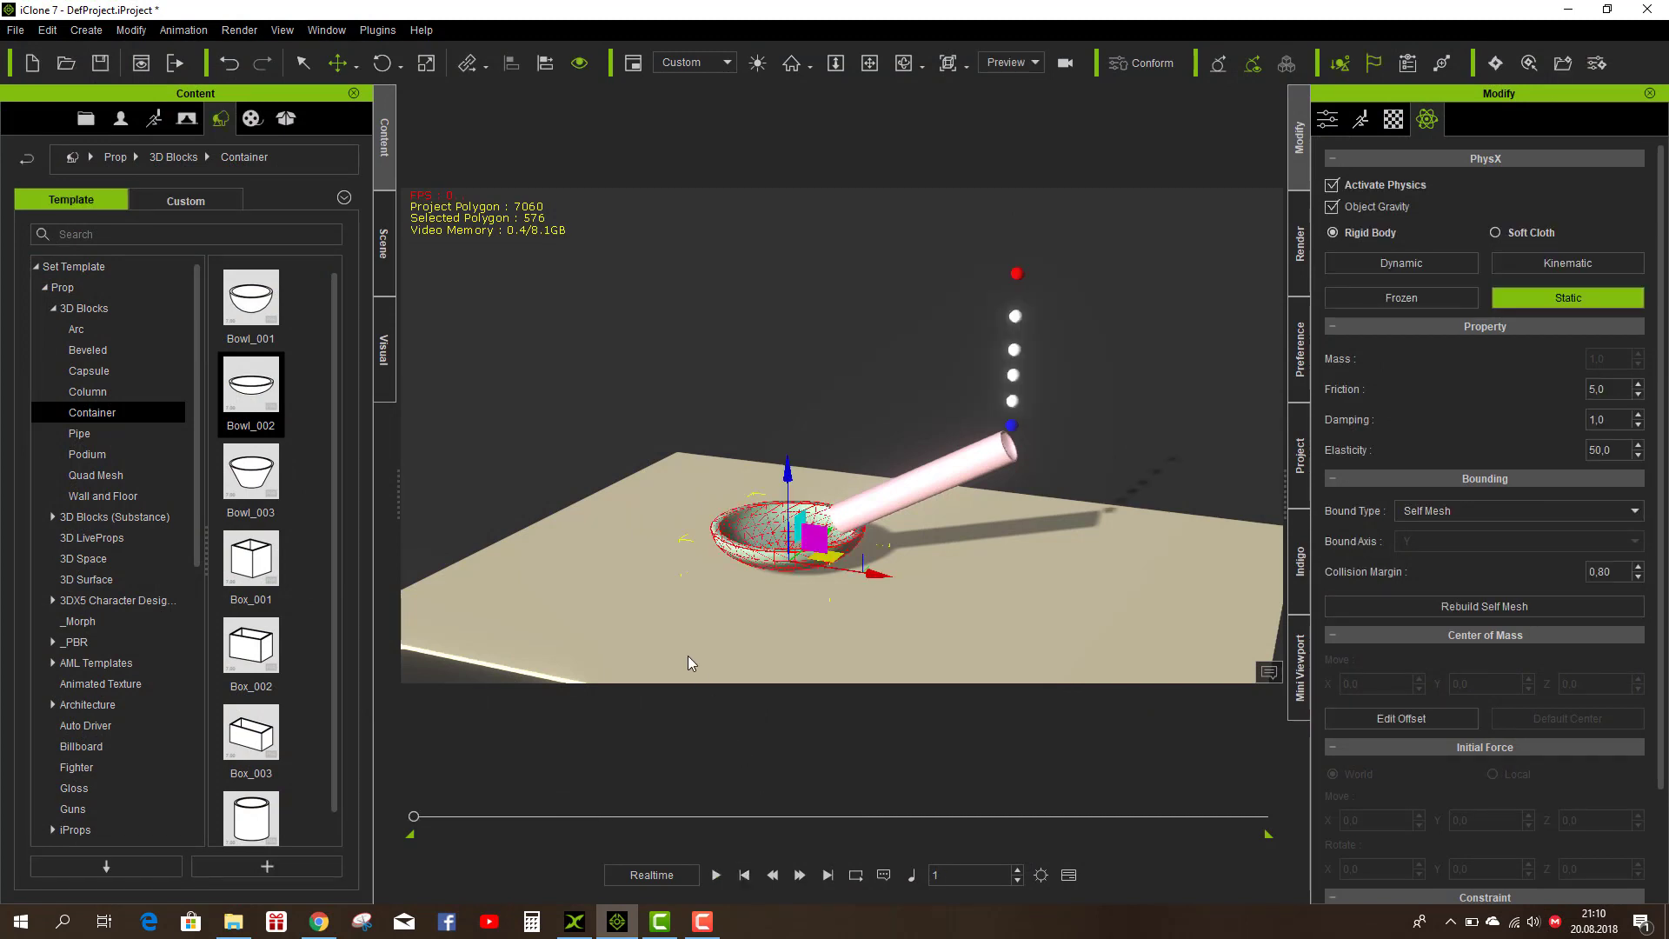
Step: Orbit to view the bowl from lower and replay the fall
scroll(713, 624, up, 3)
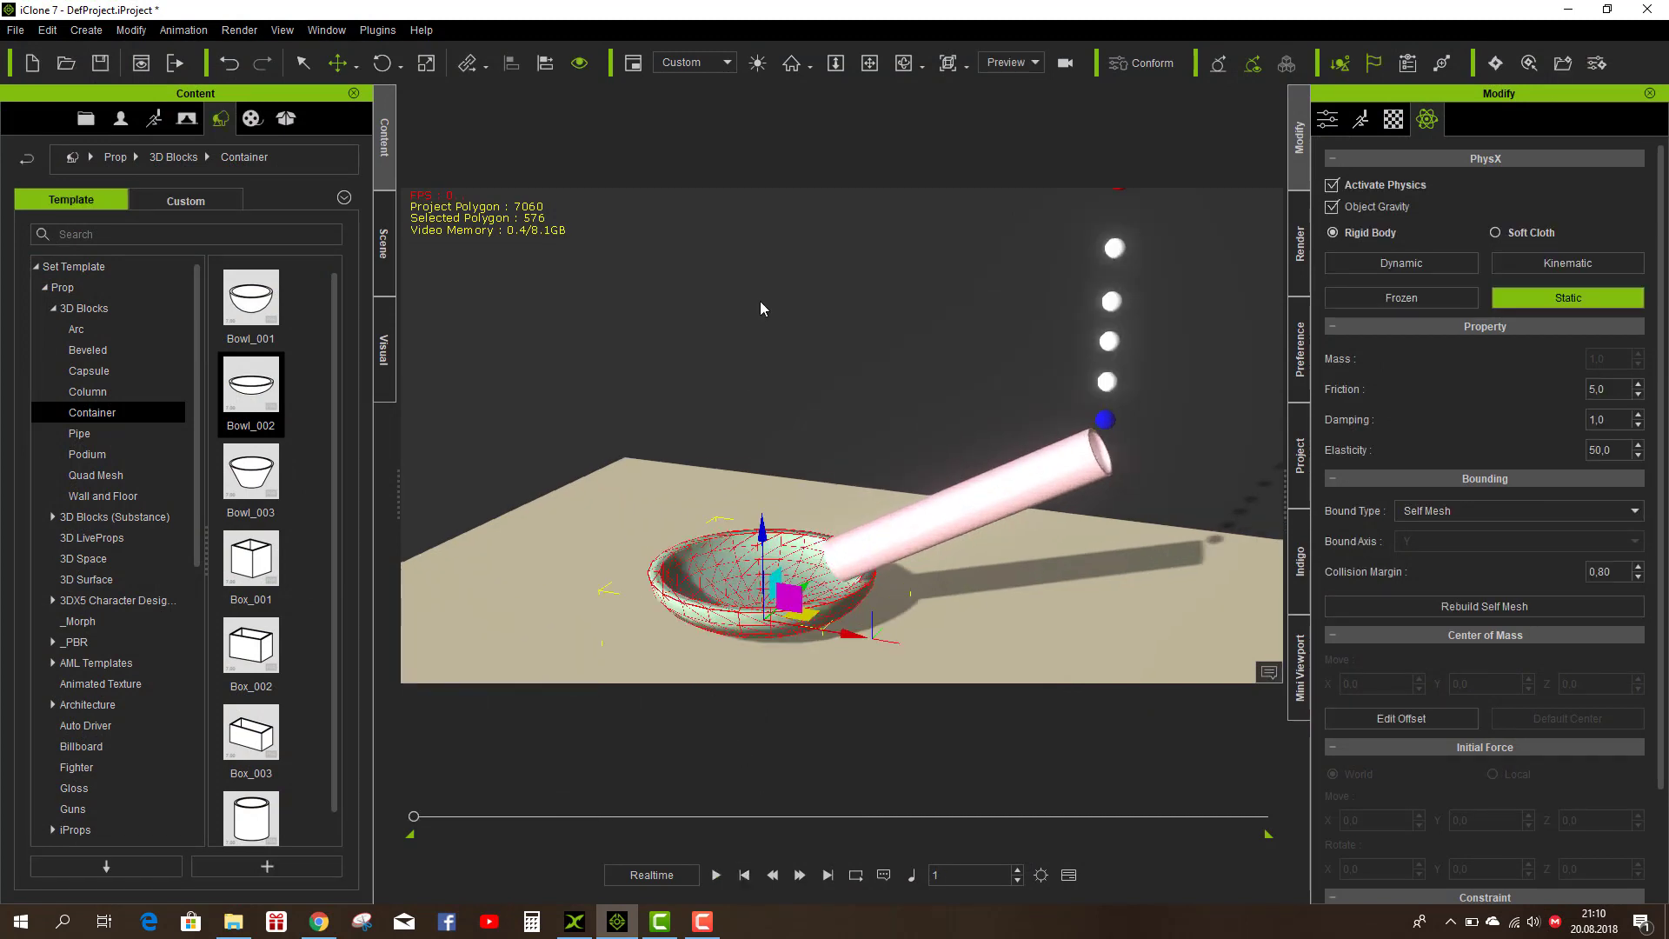
click(904, 62)
mouse_move(869, 261)
mouse_down()
mouse_move(1075, 221)
mouse_move(1120, 229)
mouse_up()
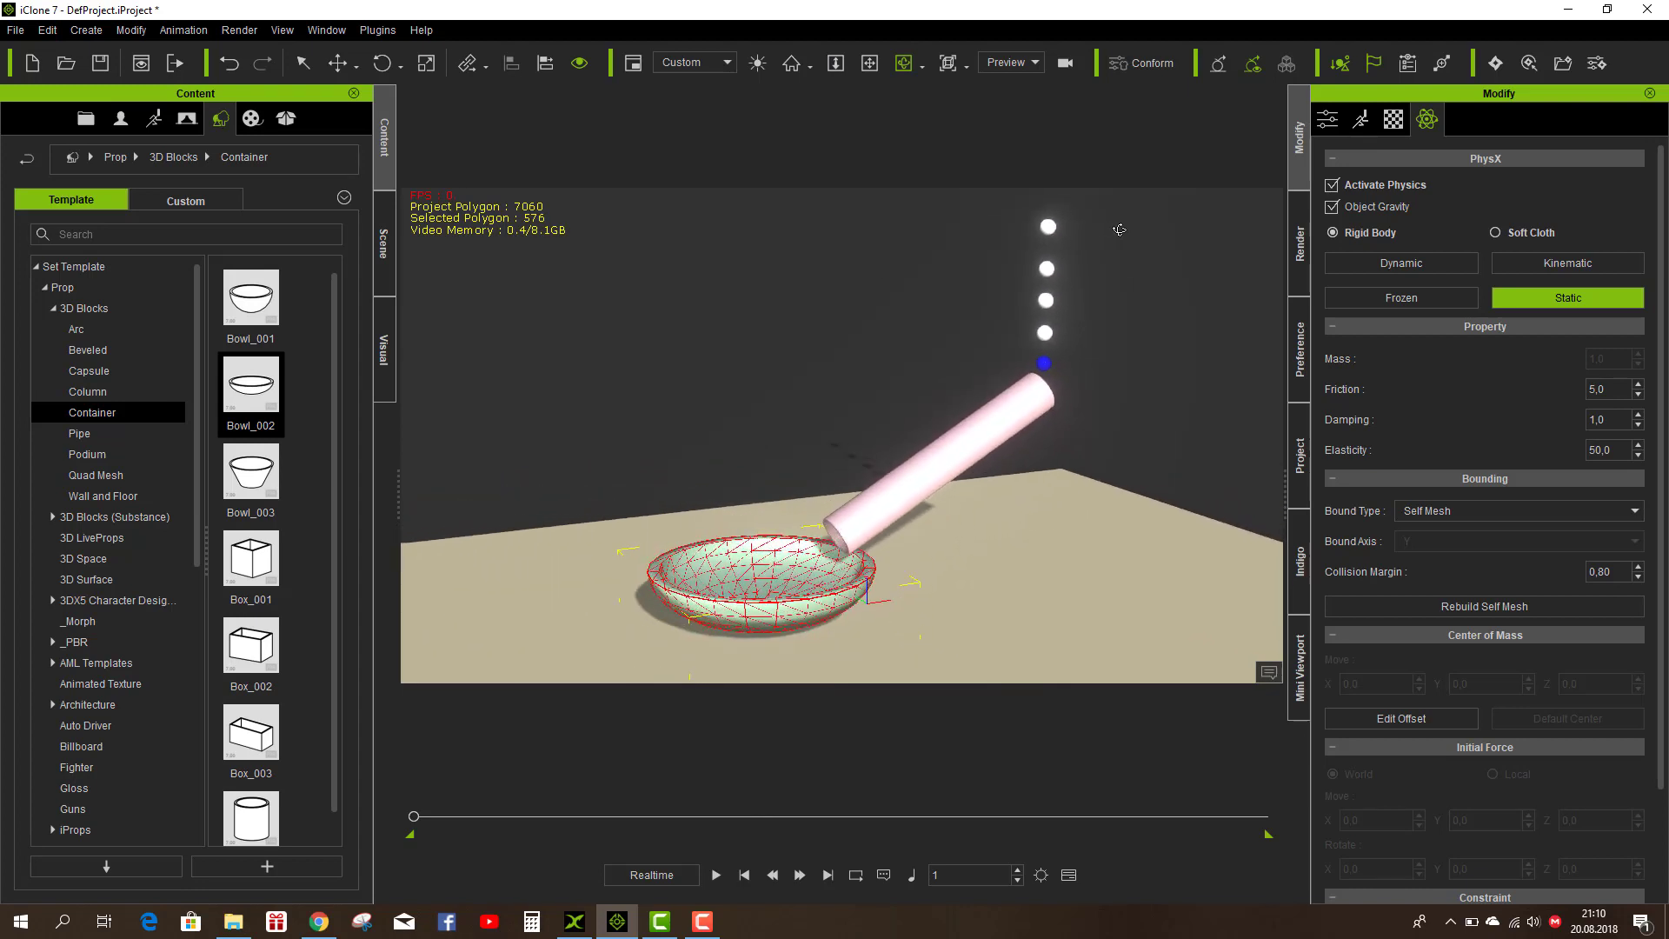
click(716, 876)
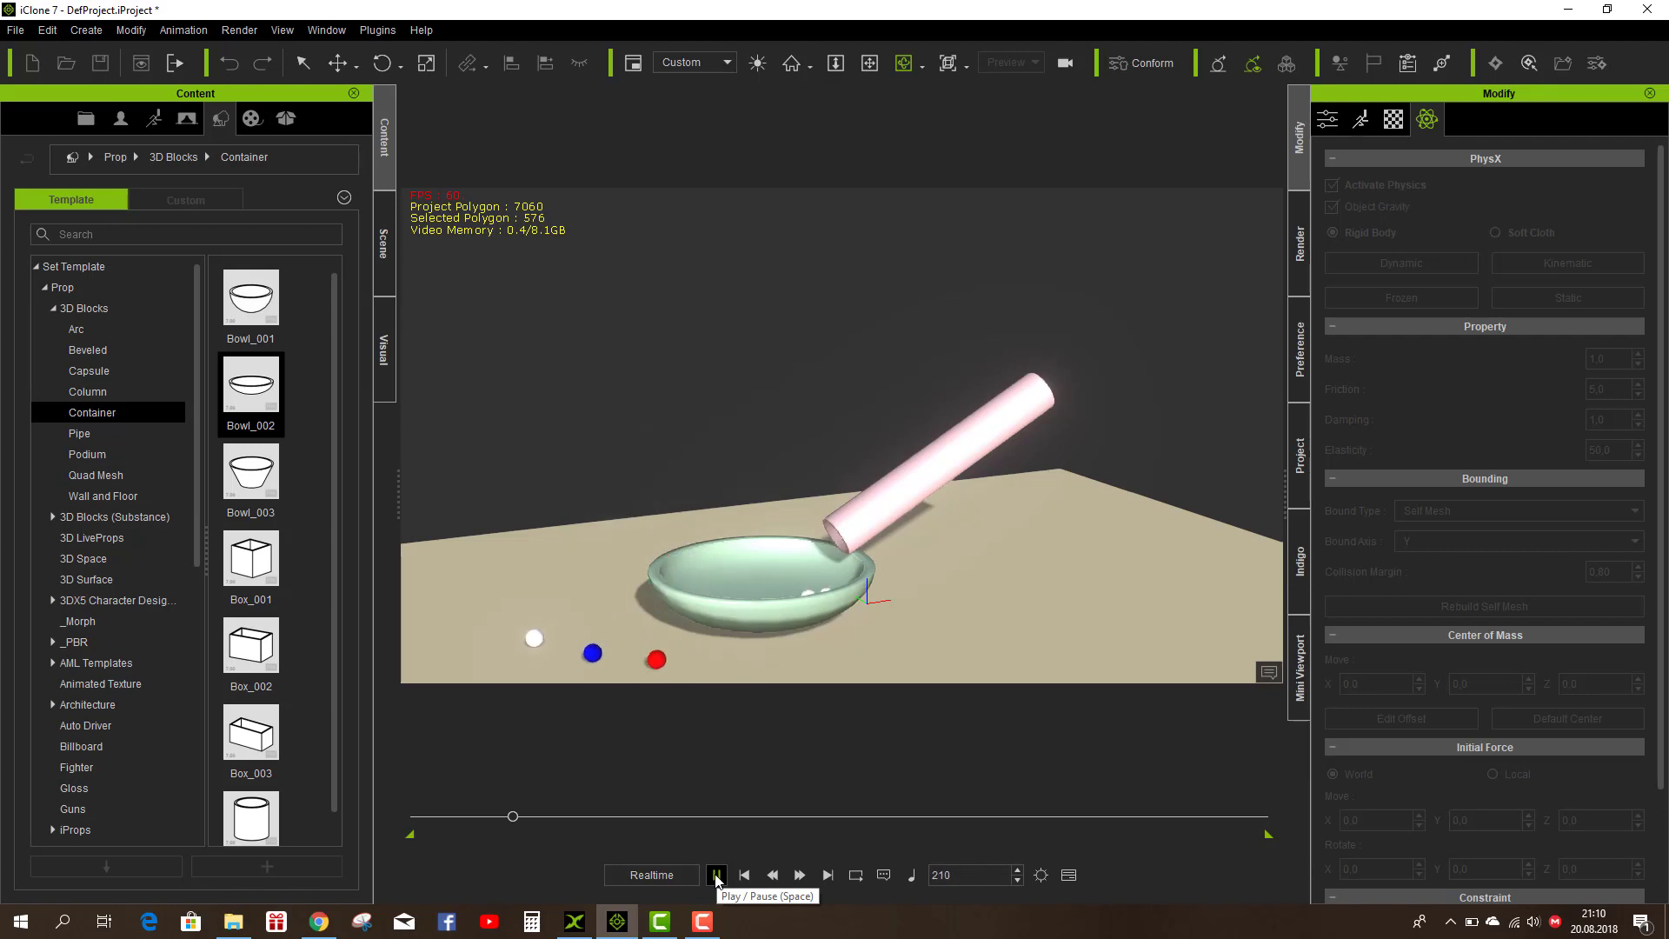
click(744, 875)
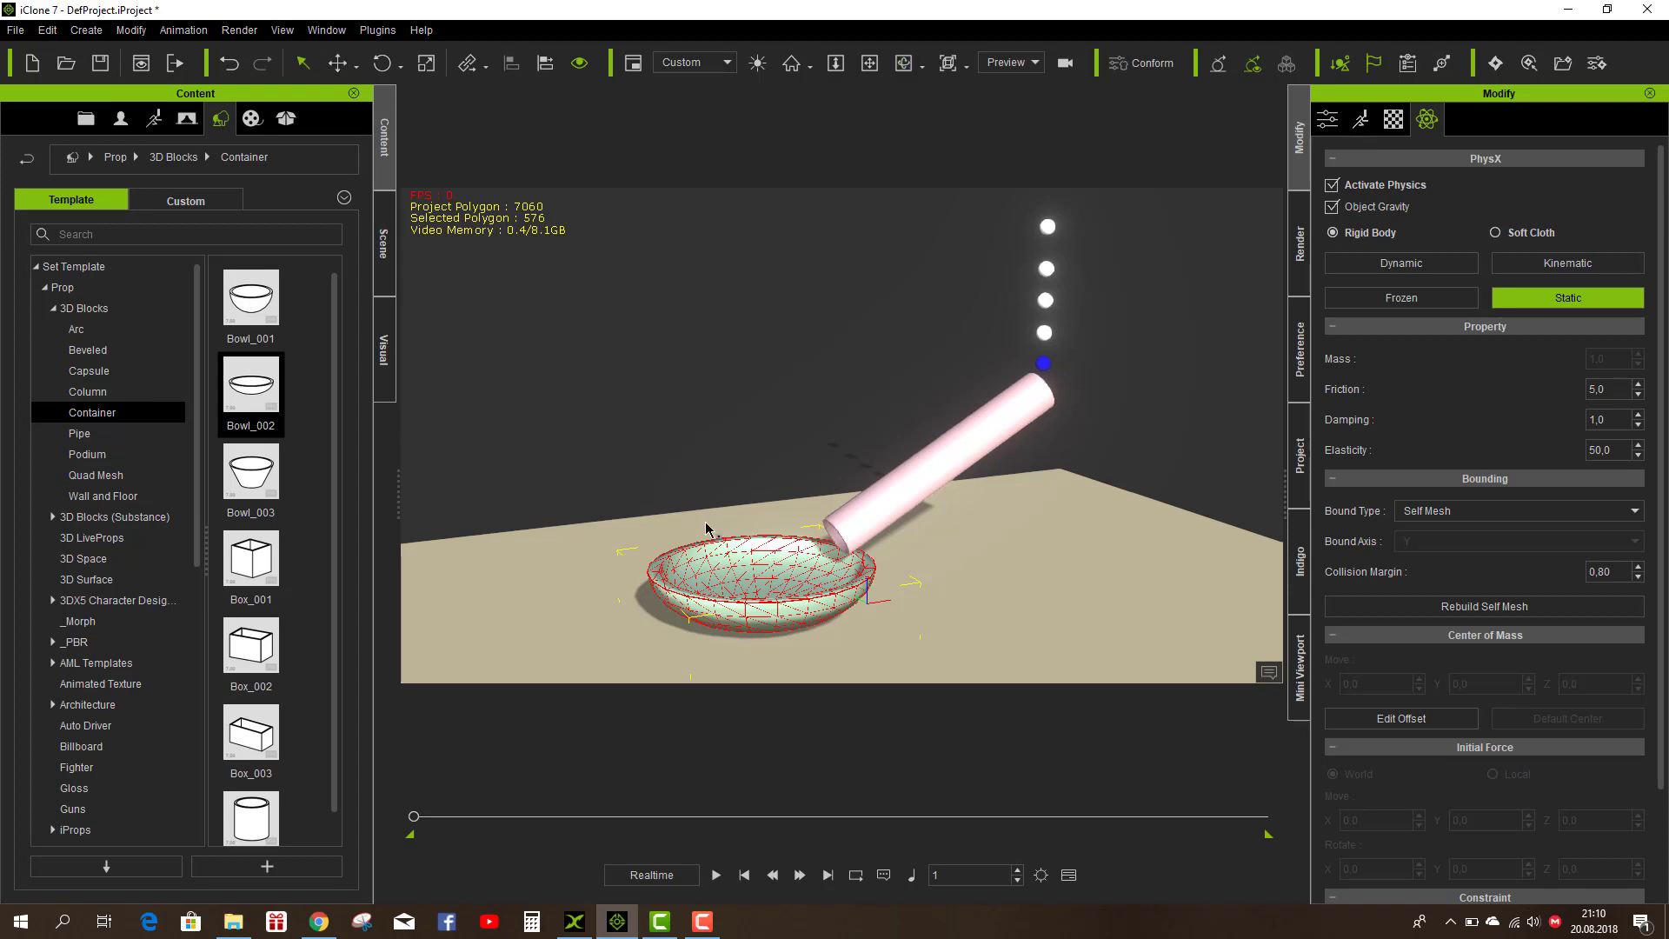
Step: Slide the bowl left to X -151,021 and test-play the simulation
click(751, 615)
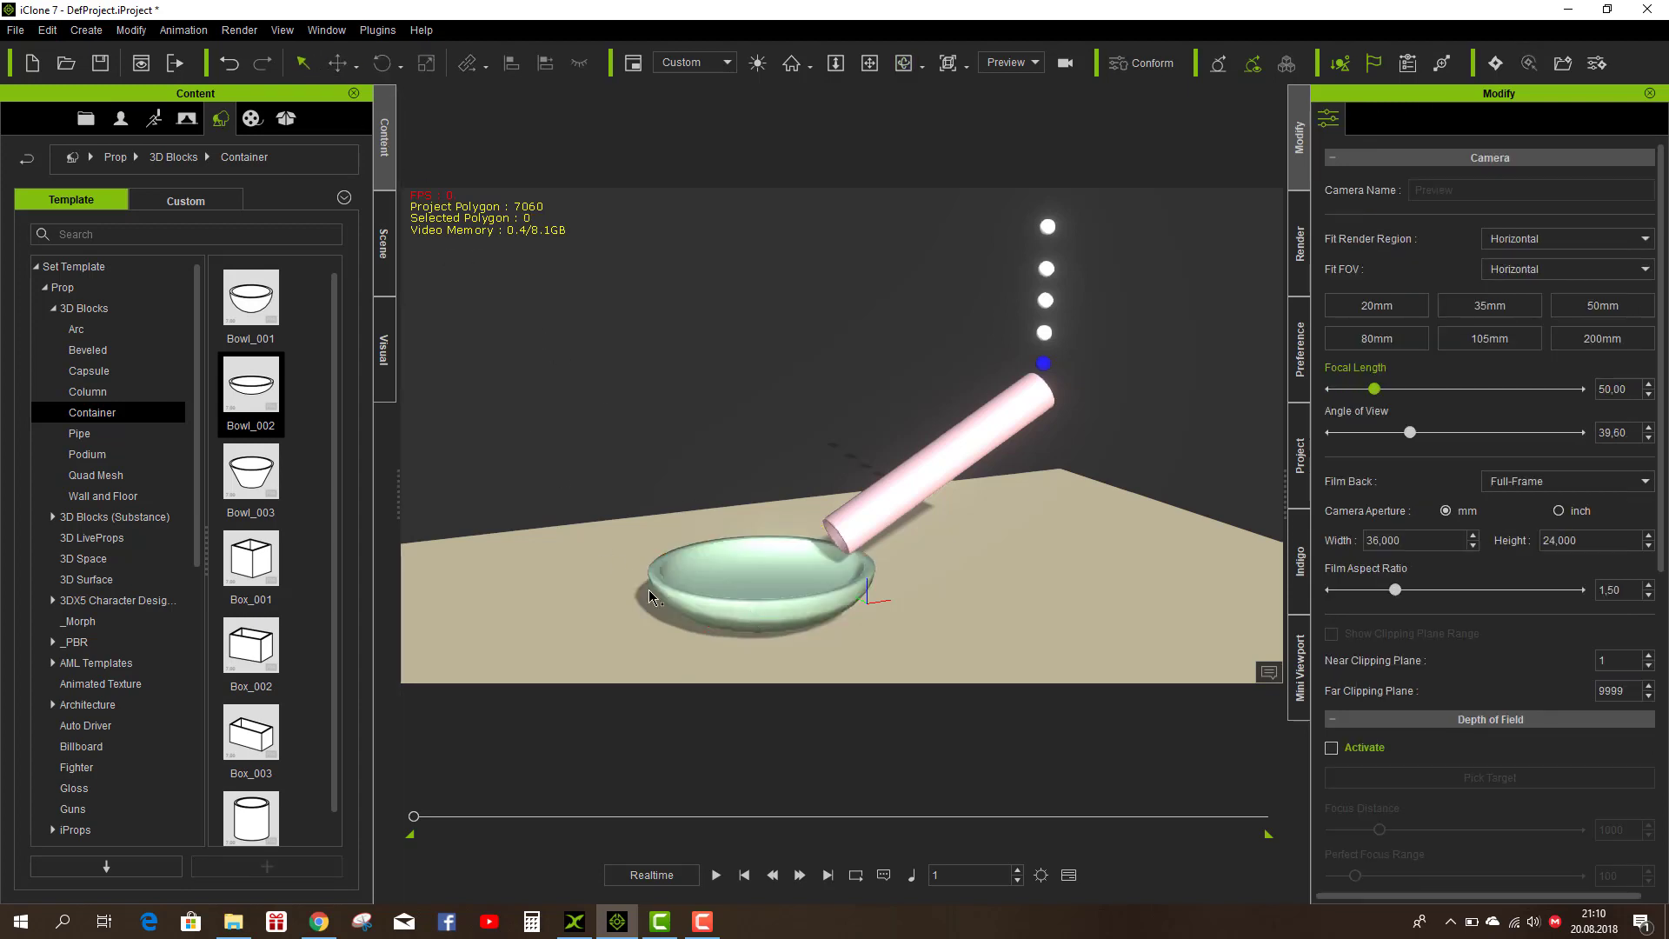
click(729, 615)
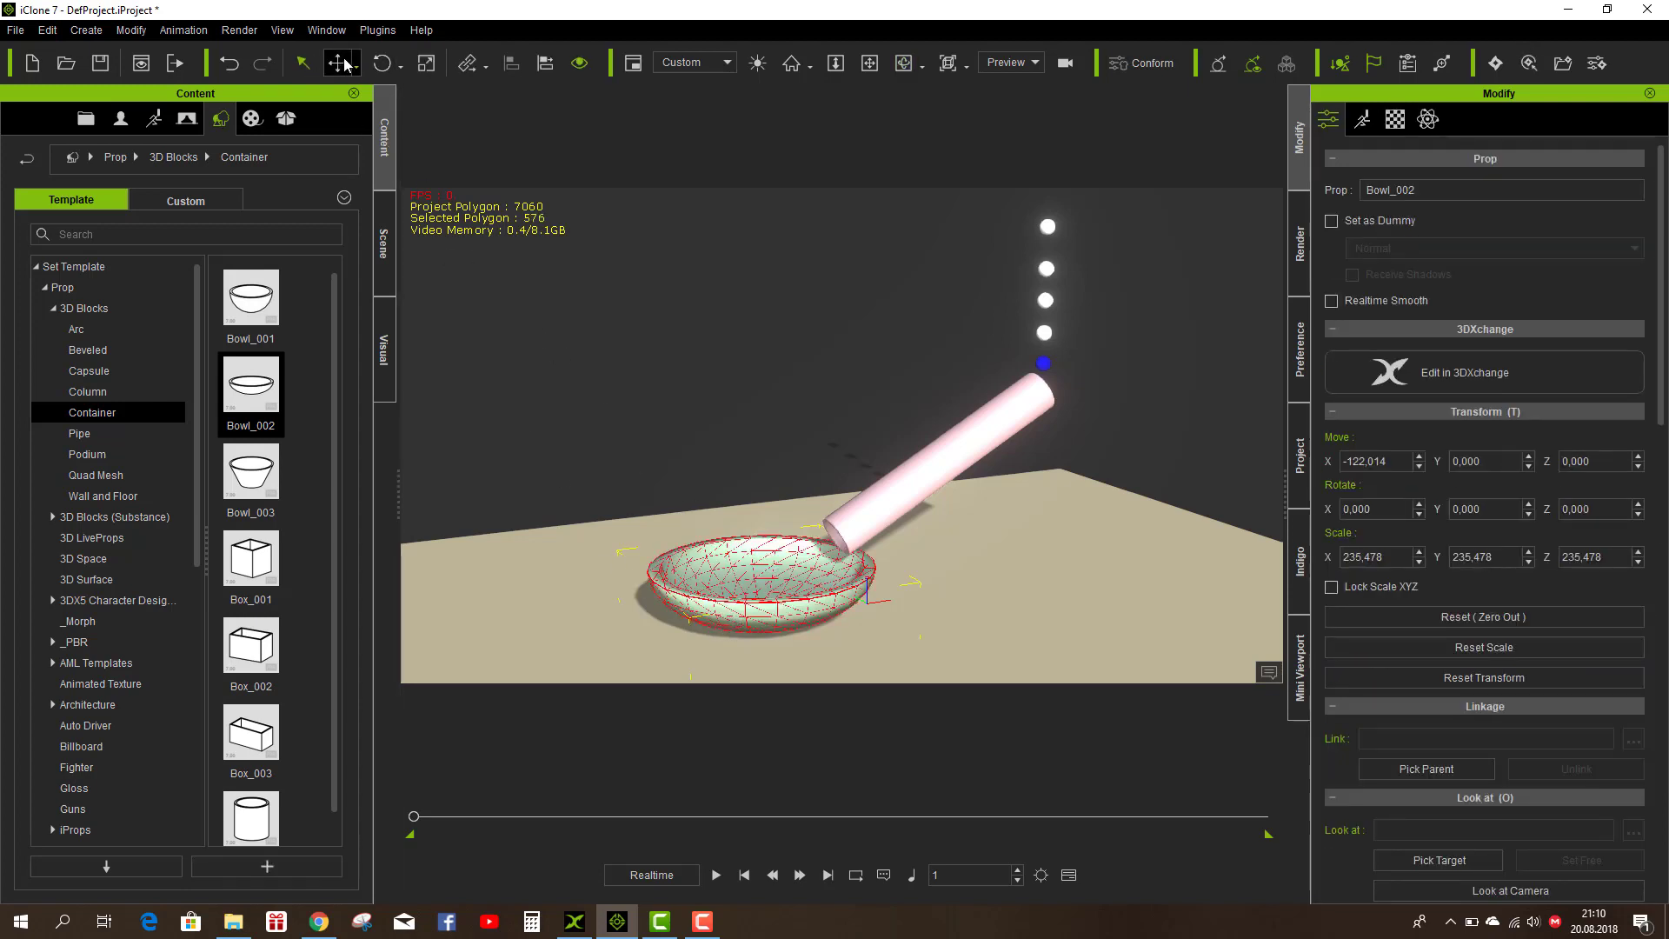
drag(844, 605, 823, 607)
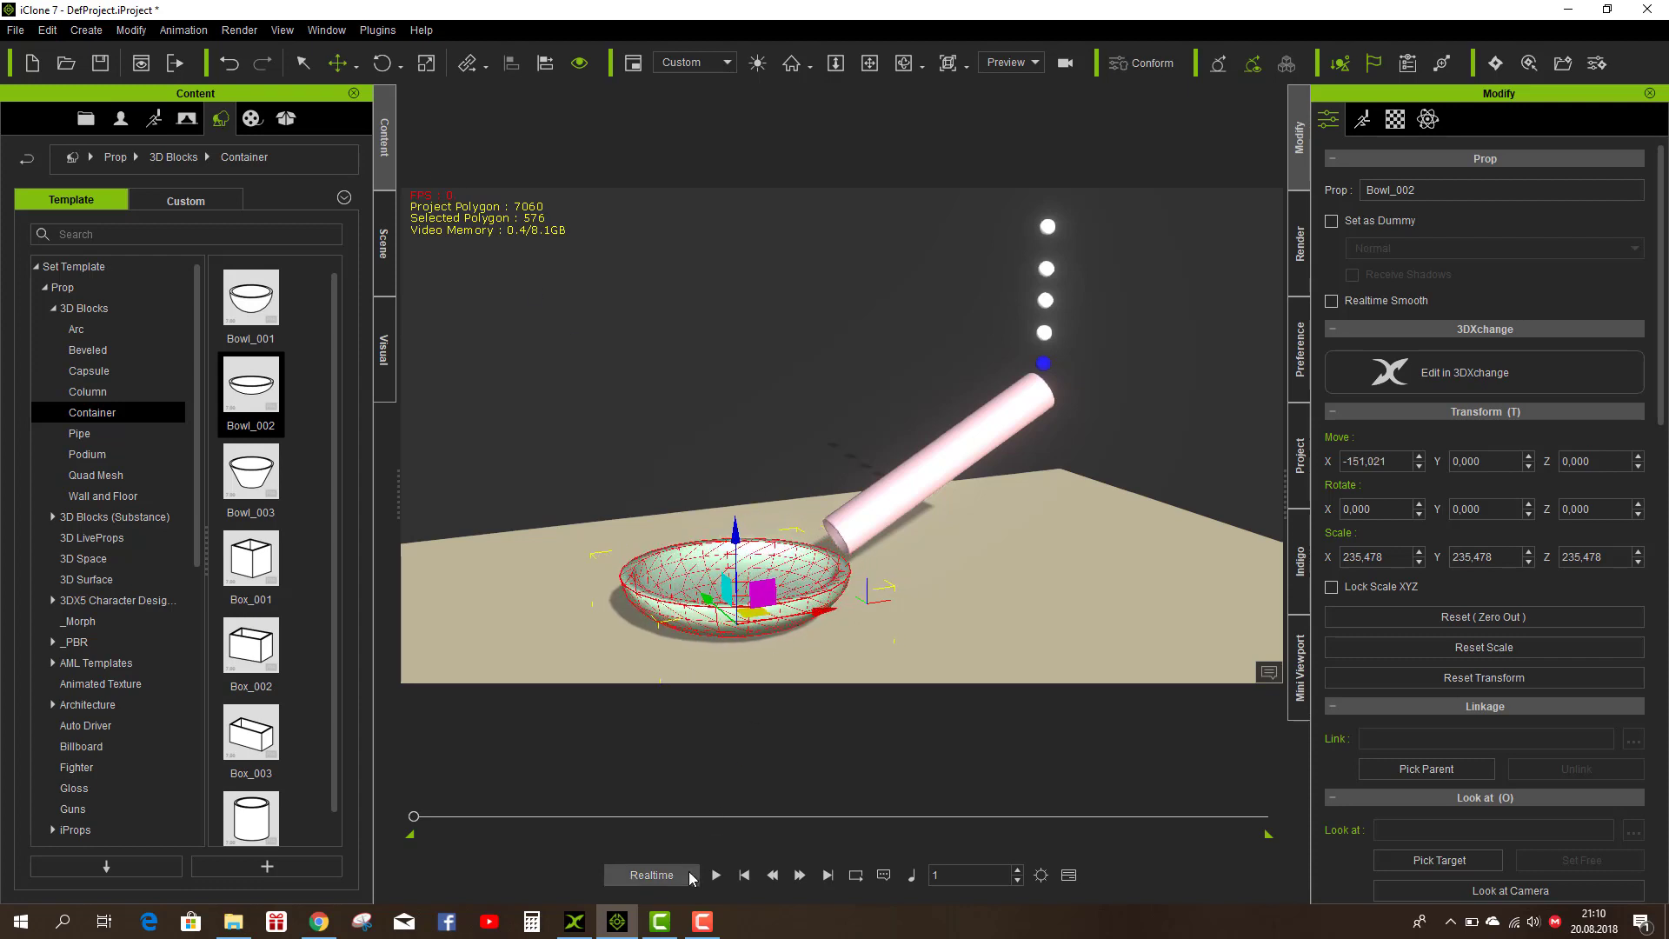
click(717, 876)
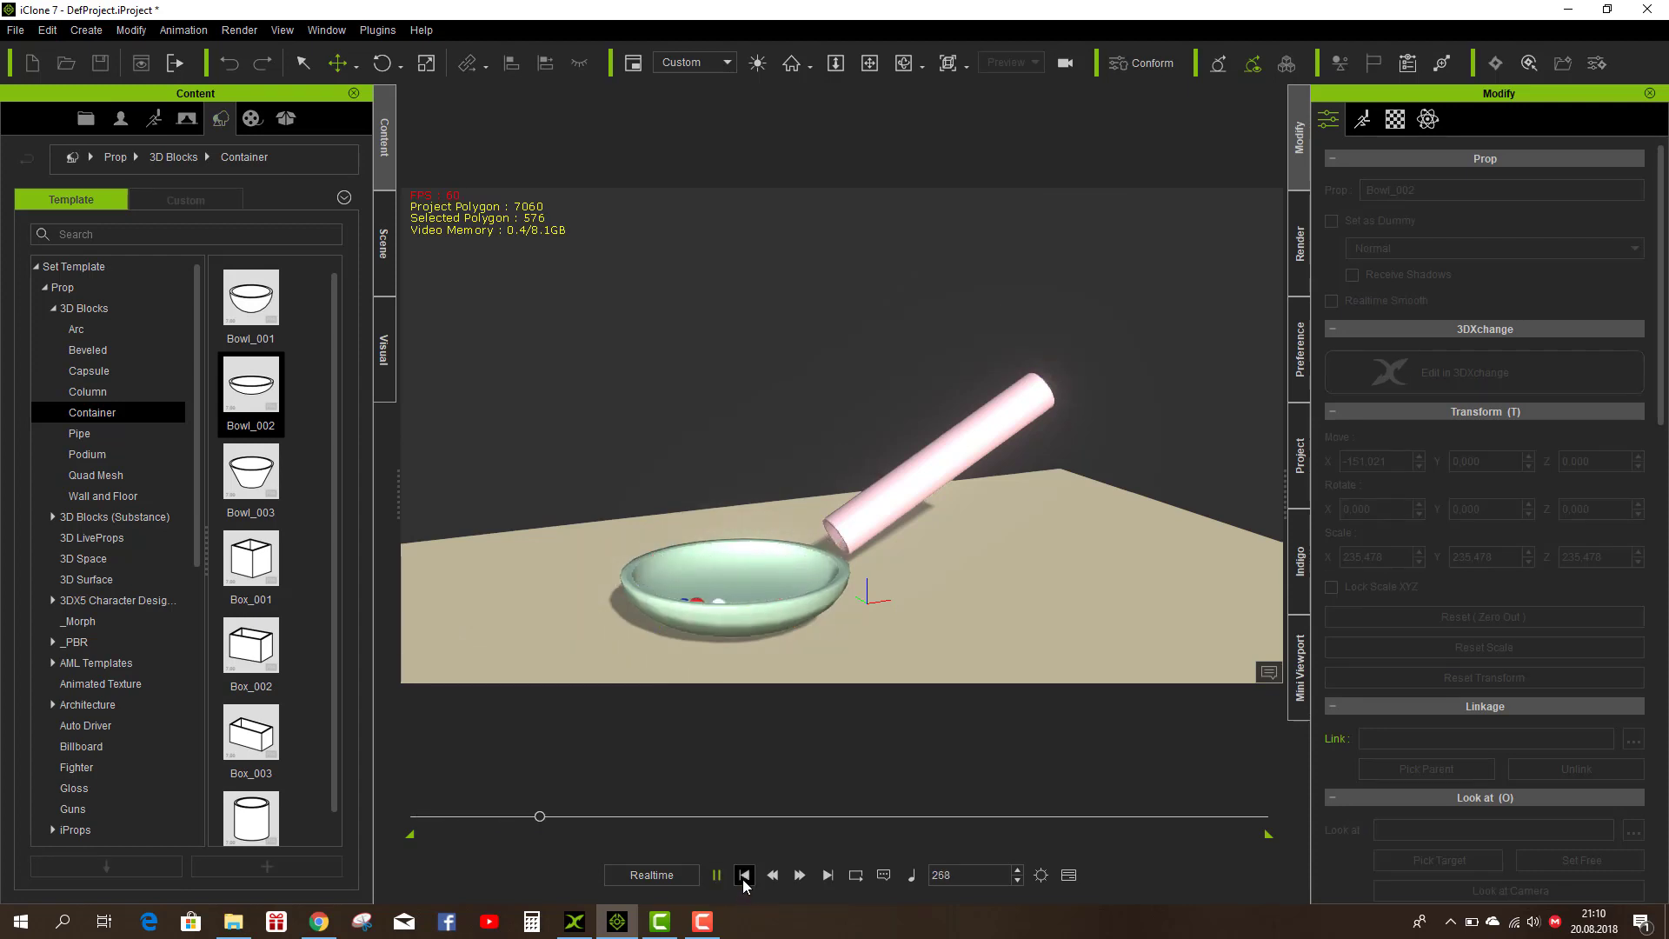
key(space)
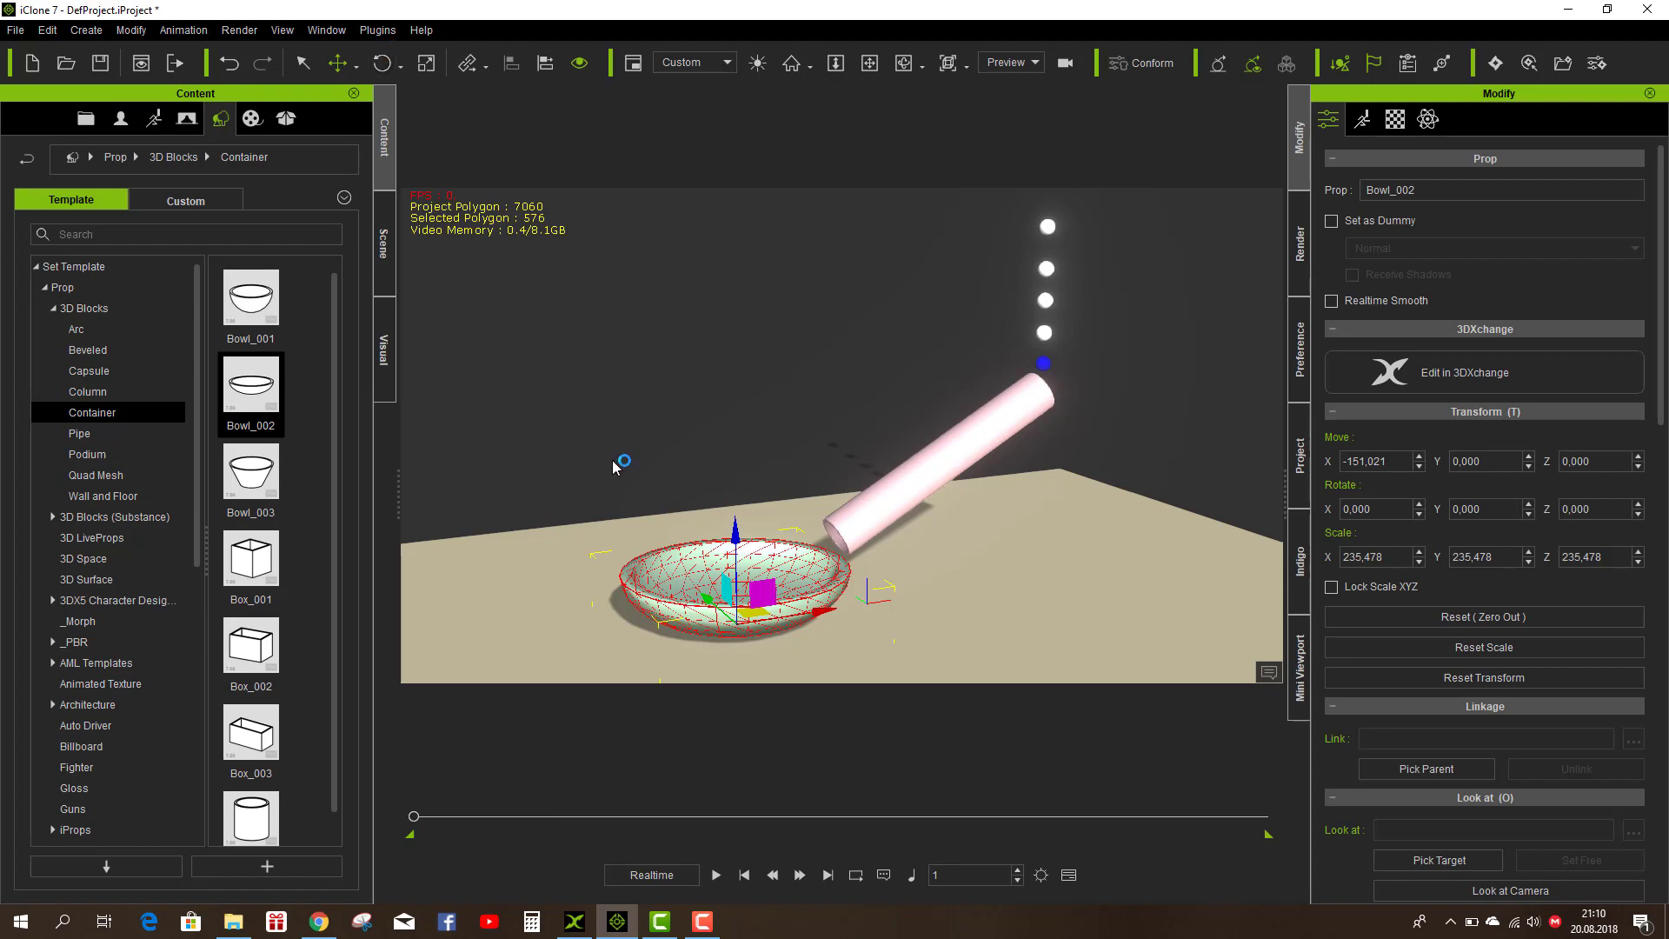
Step: Tilt the bowl 11,394 on Y, replay the simulation, and rewind to frame 1
click(383, 62)
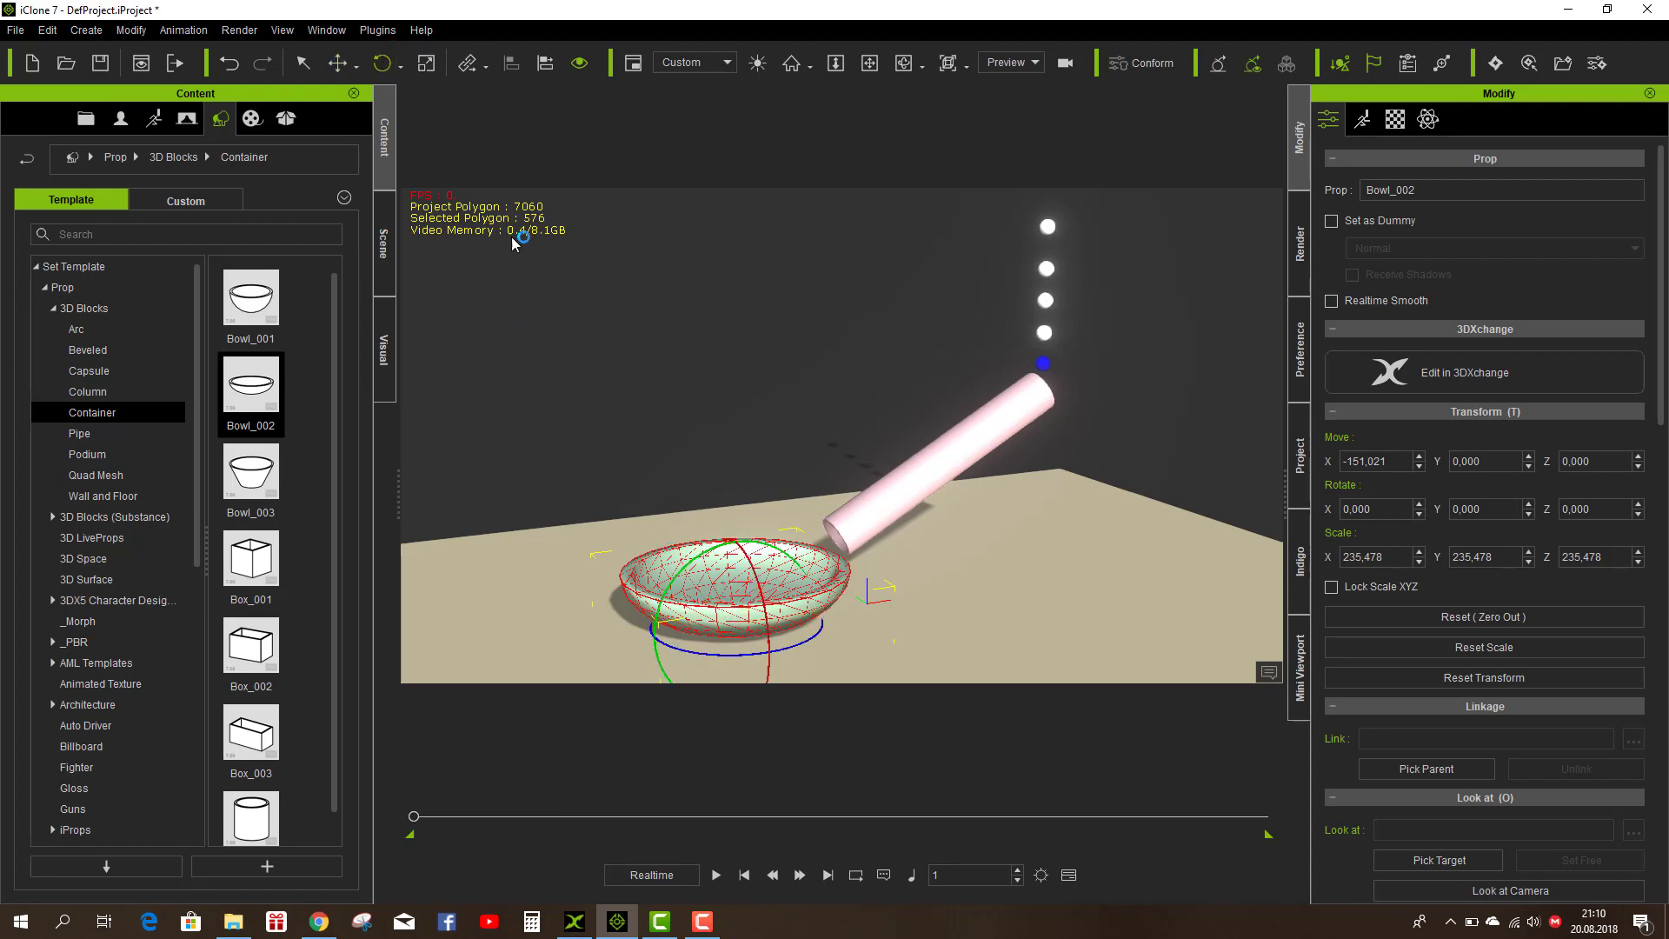
drag(668, 575, 680, 573)
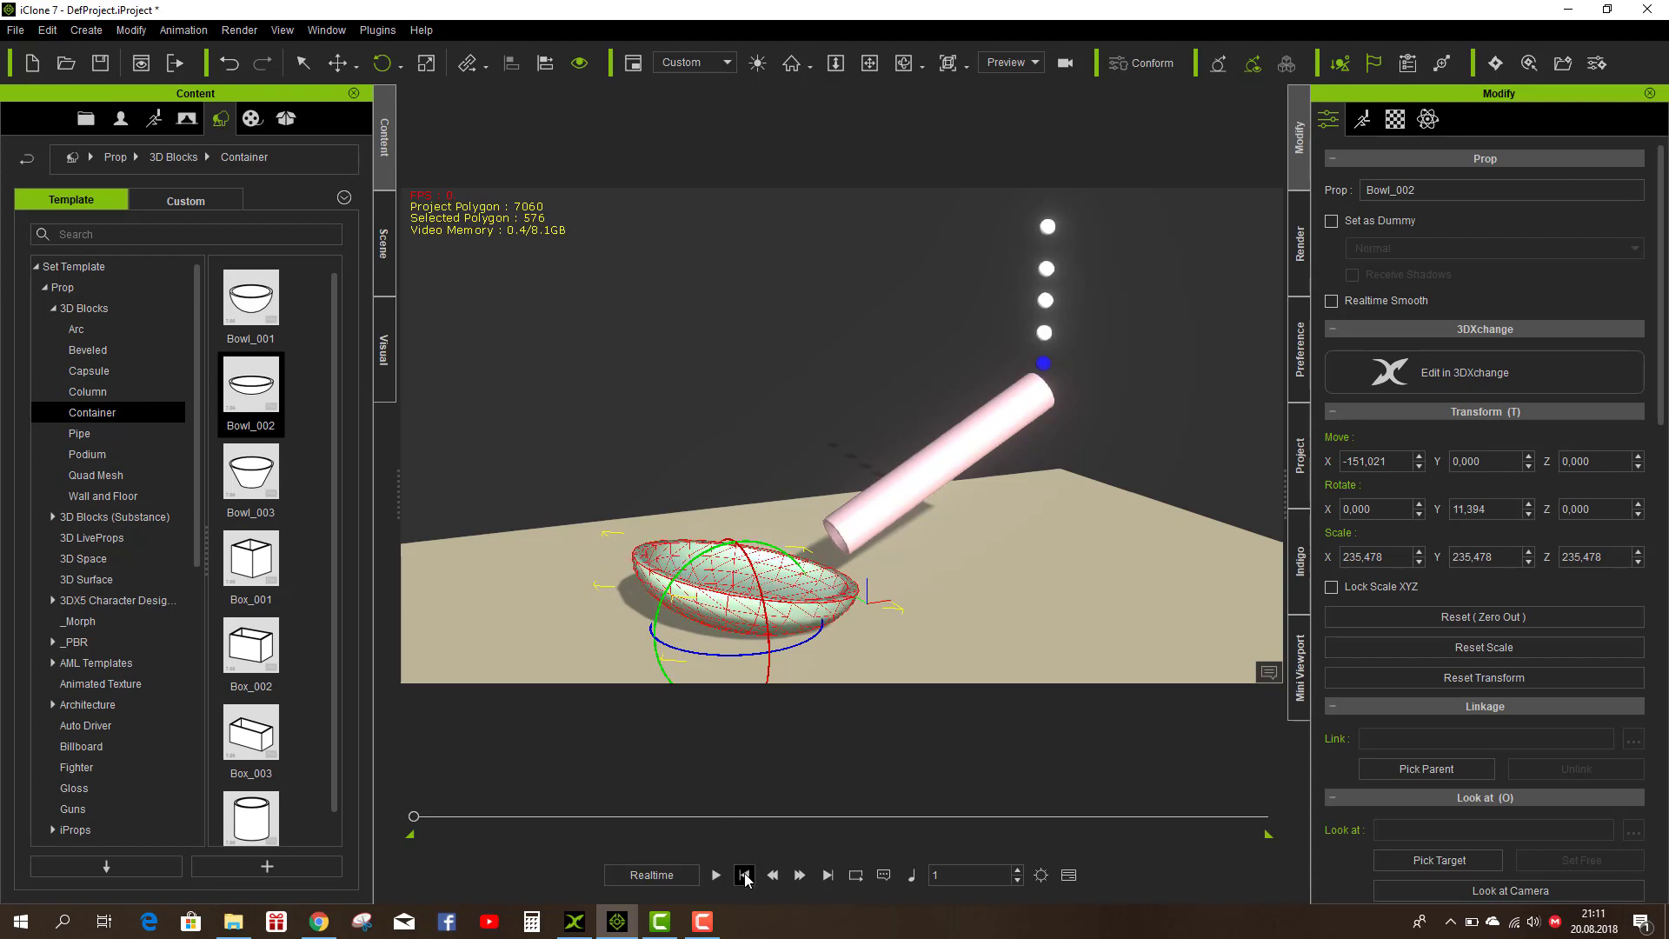
click(714, 878)
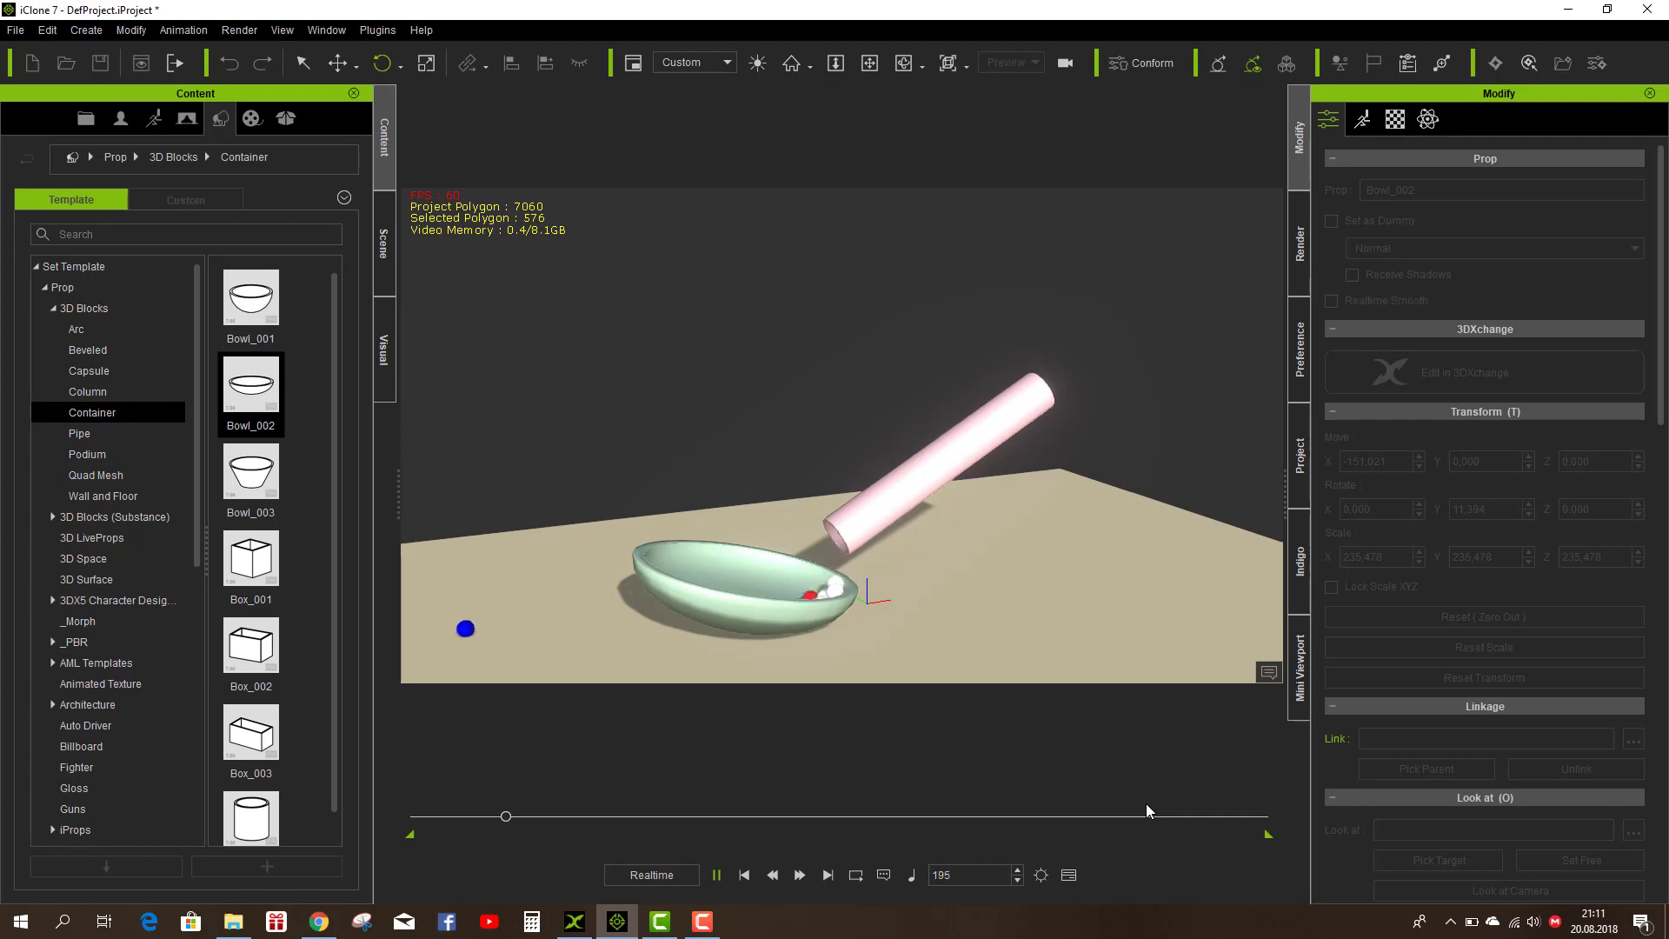
click(904, 63)
drag(943, 313, 924, 305)
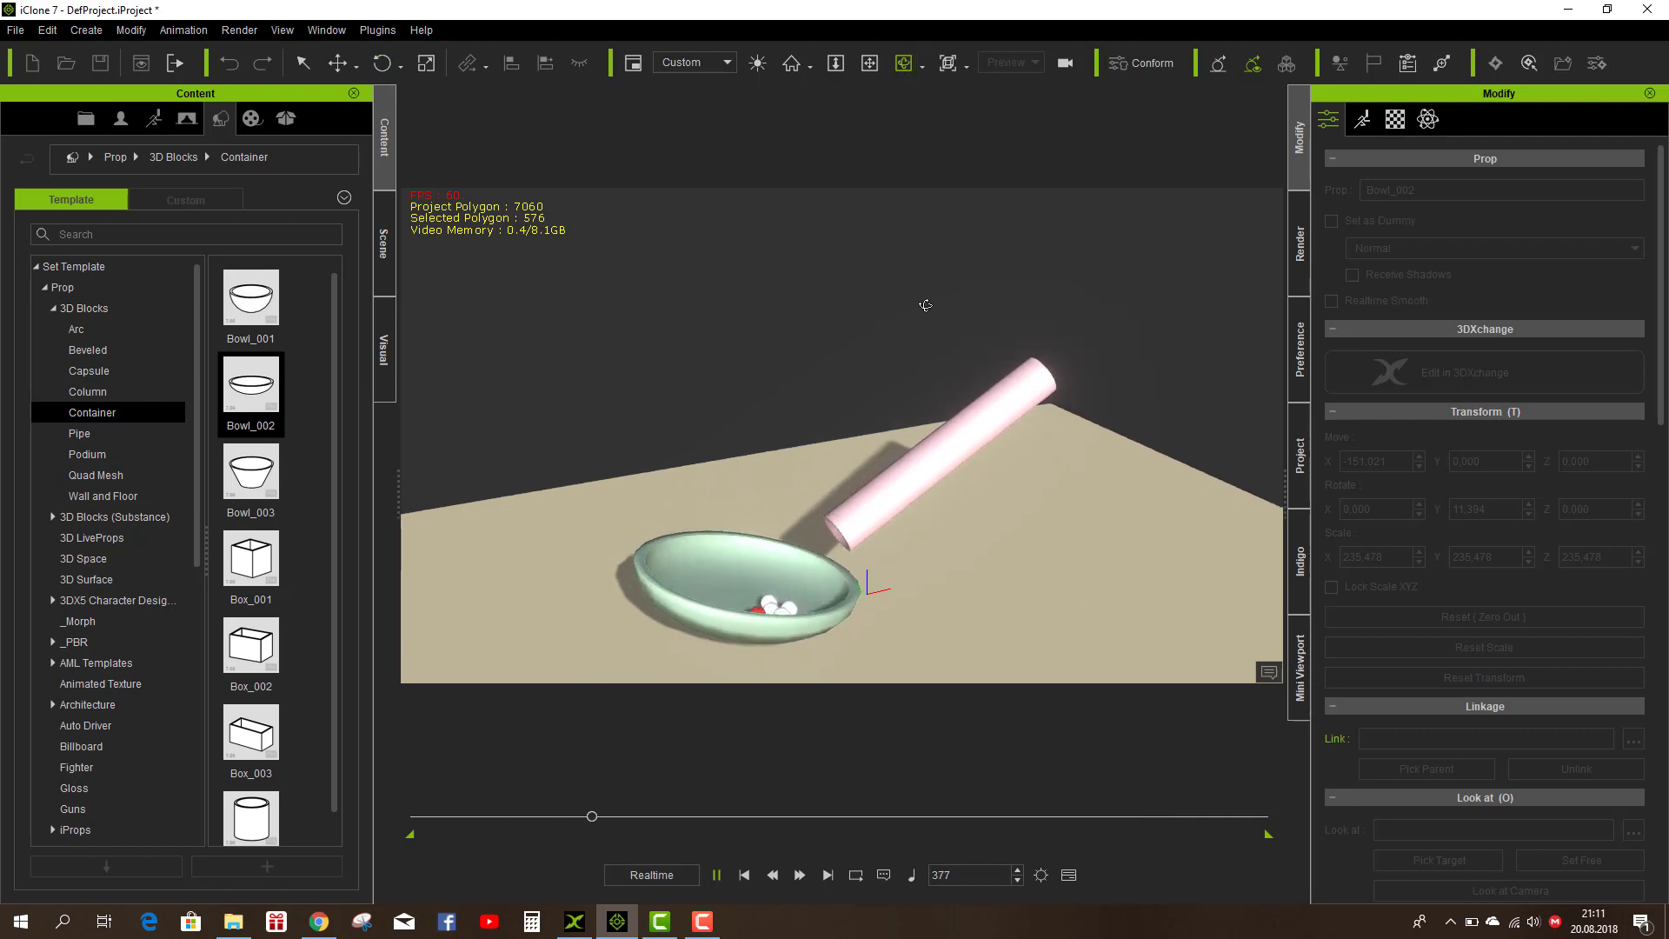
click(737, 878)
click(716, 874)
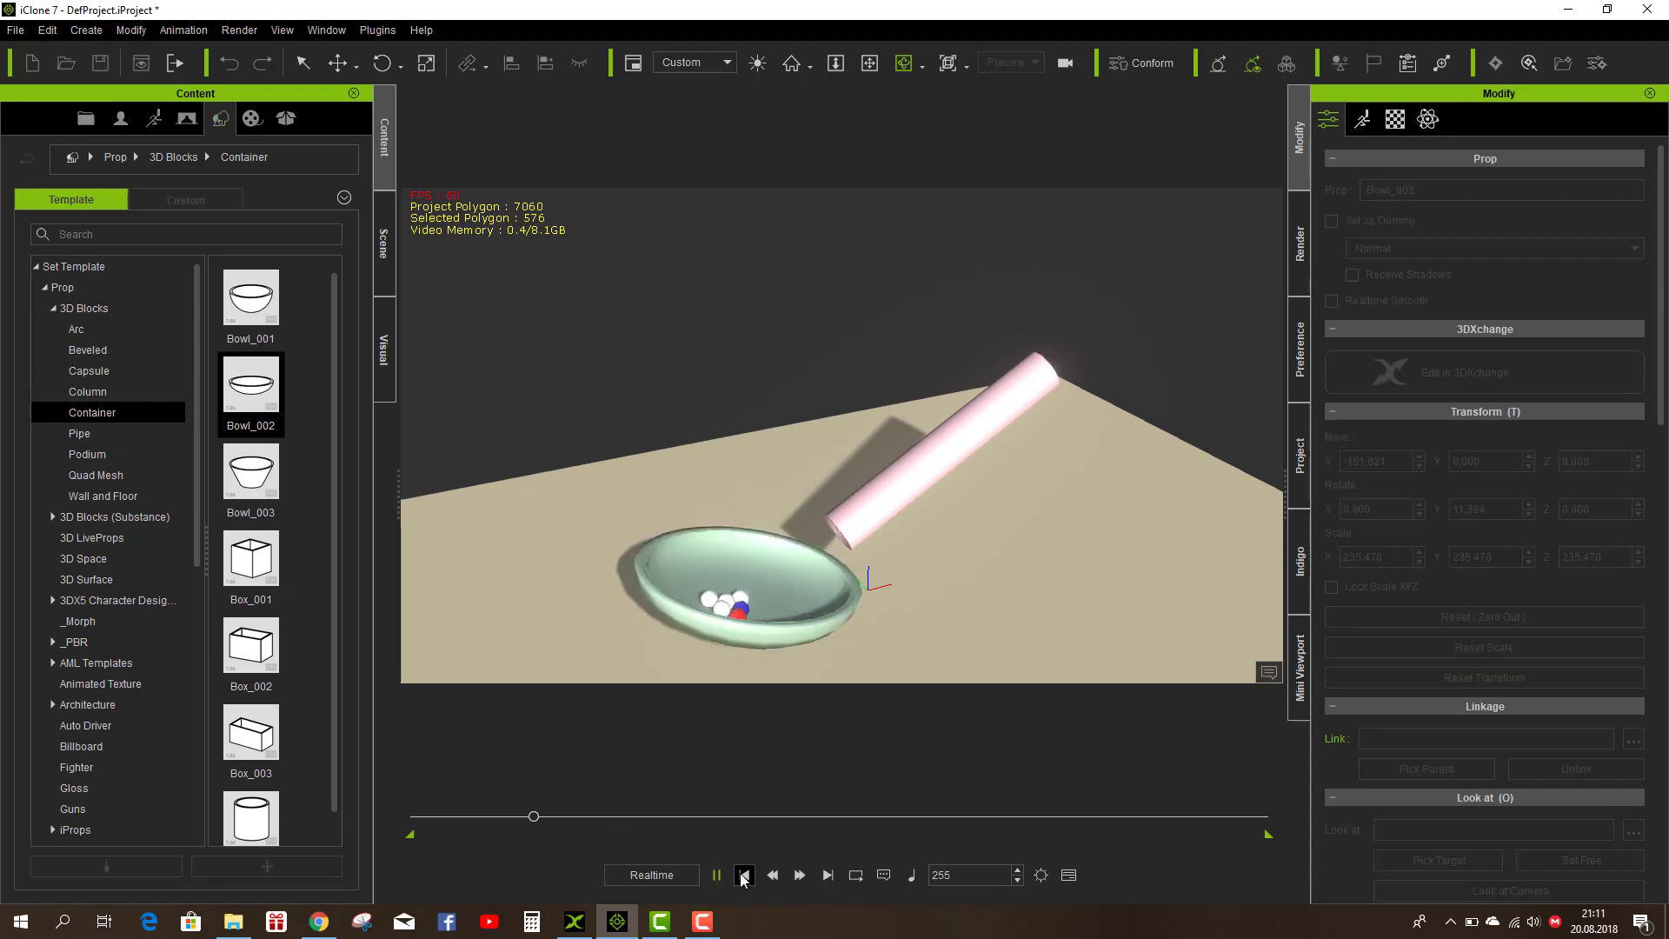
click(744, 876)
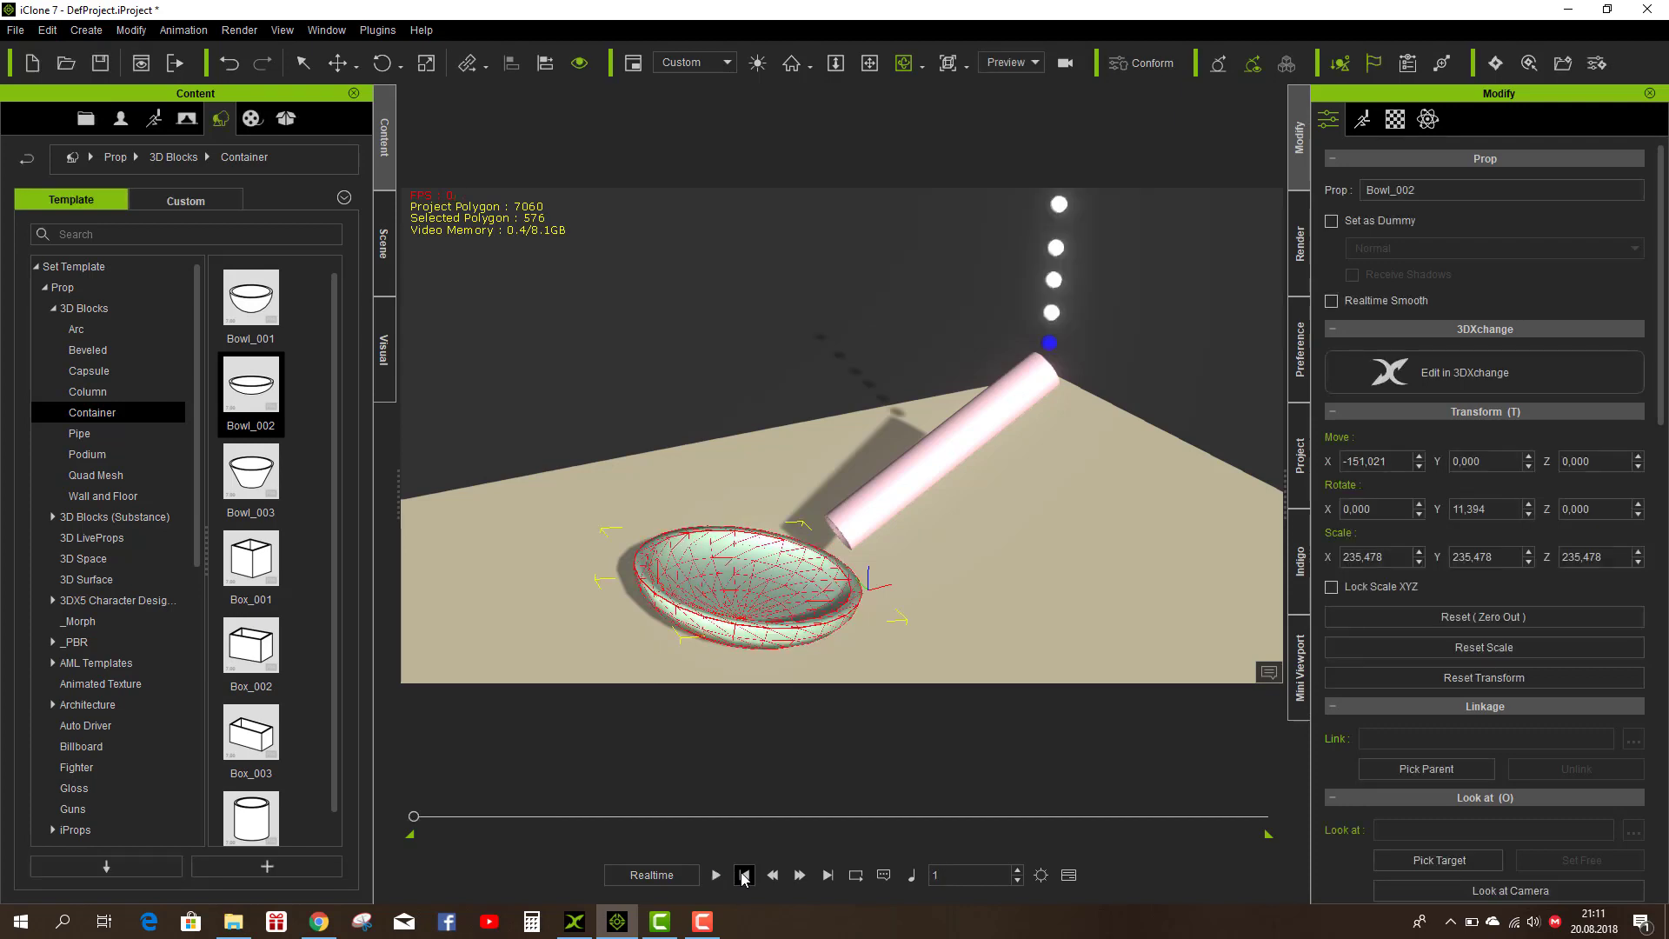